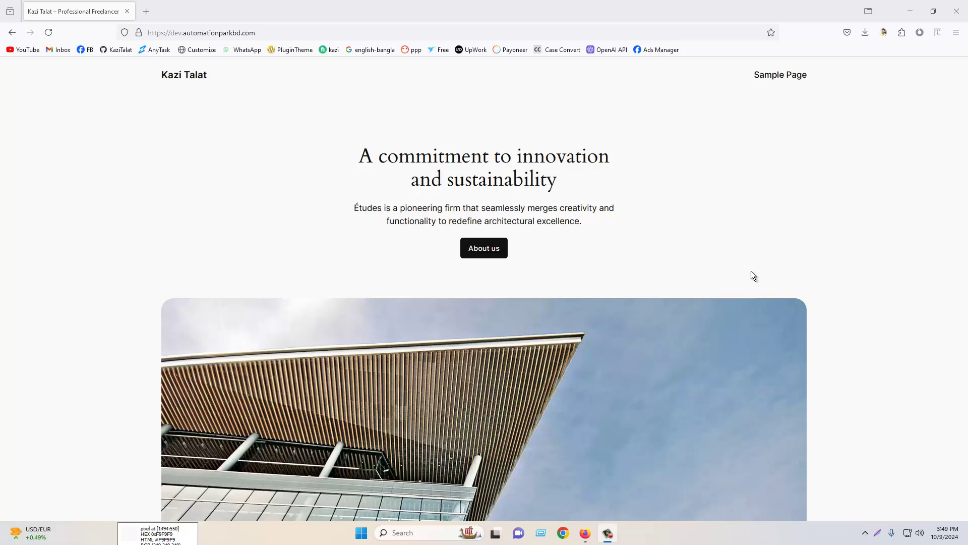
Look through the site's public homepage from its header down to the subscriber sign-up section and check its address.
scroll(540, 225, "down", 5)
scroll(540, 225, "up", 5)
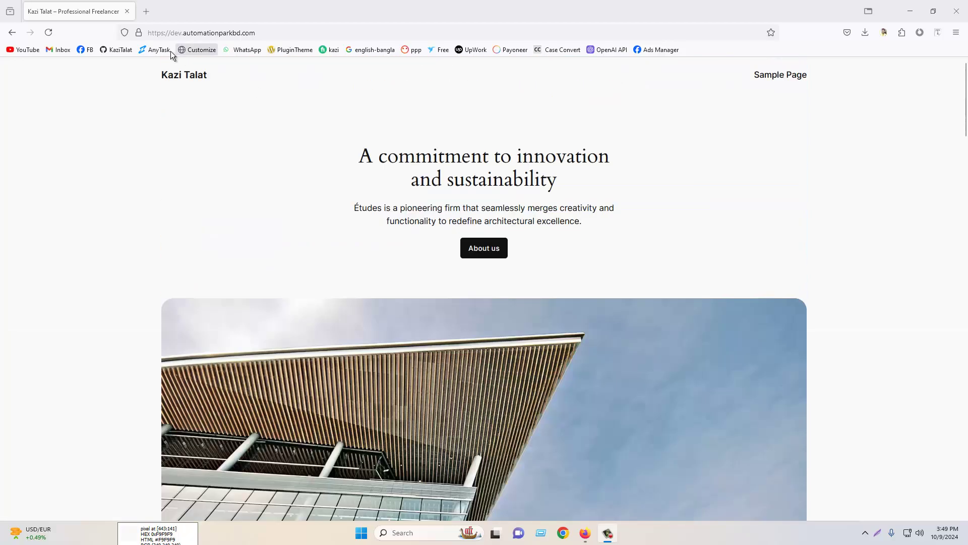
left_click(232, 32)
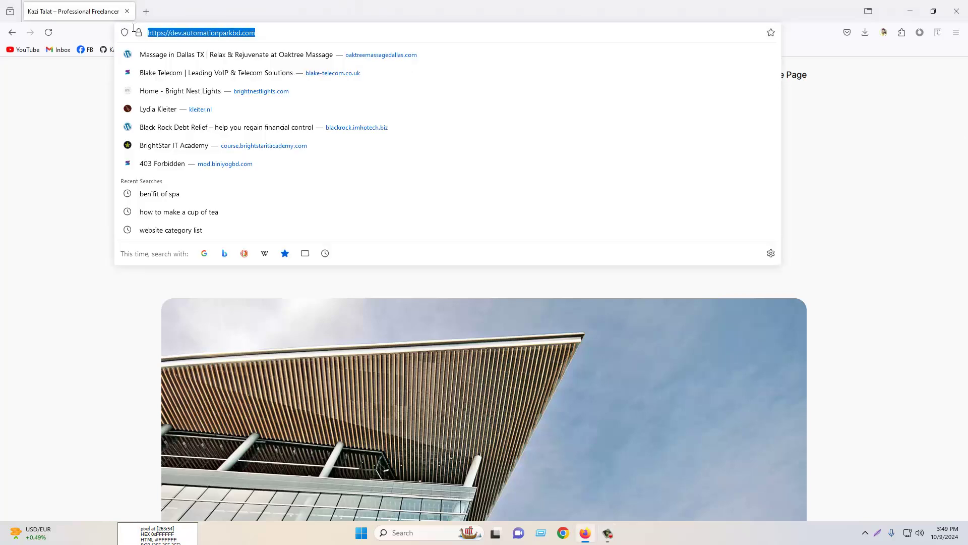
left_click(825, 184)
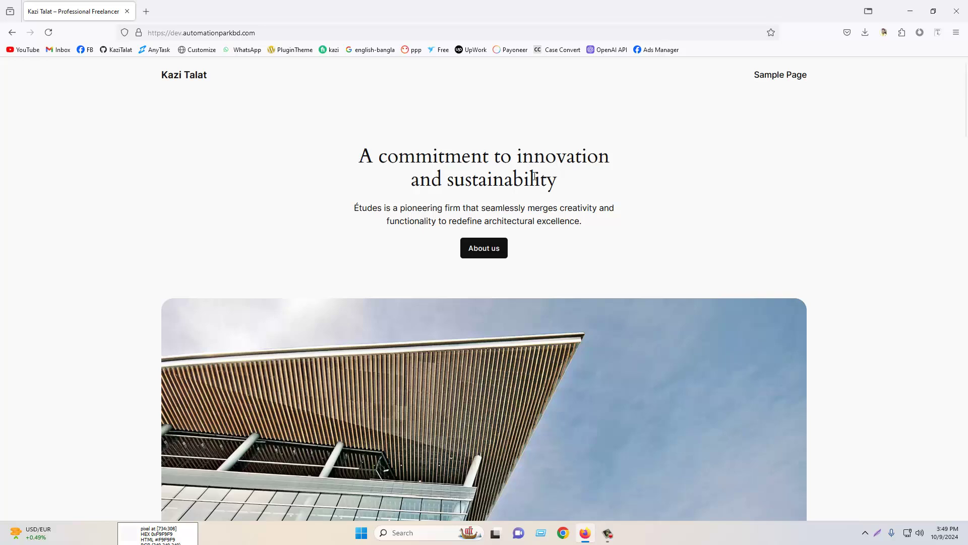
scroll(815, 218, "down", 8)
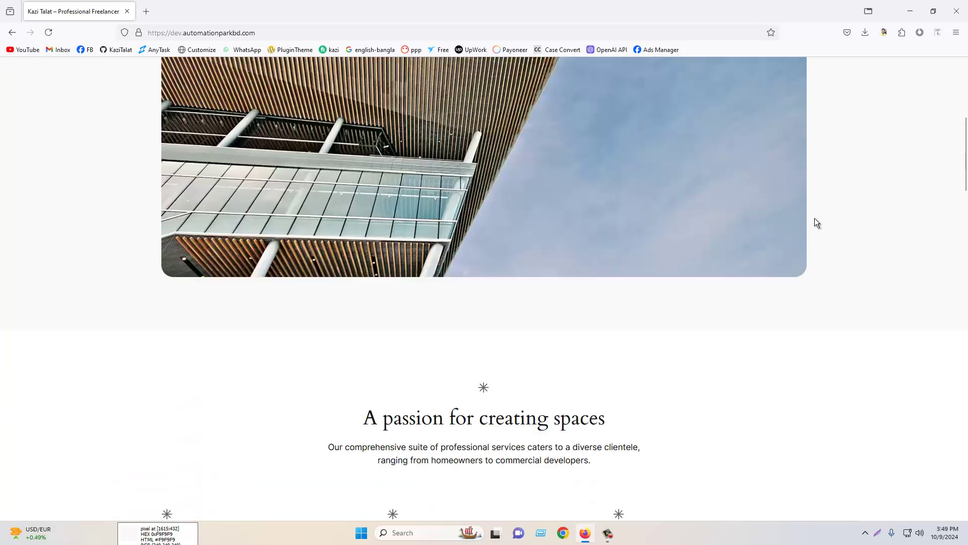
scroll(815, 218, "down", 7)
scroll(813, 233, "down", 5)
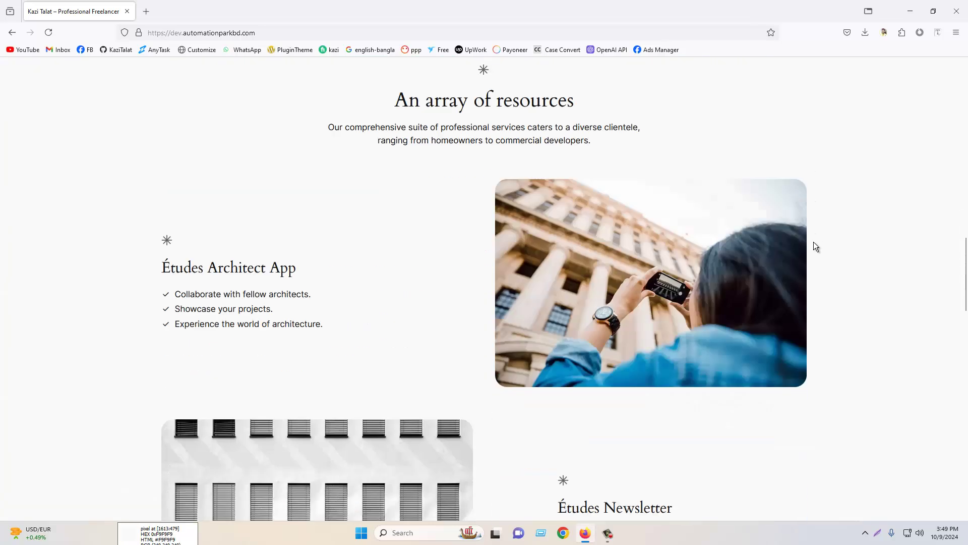
scroll(816, 251, "down", 16)
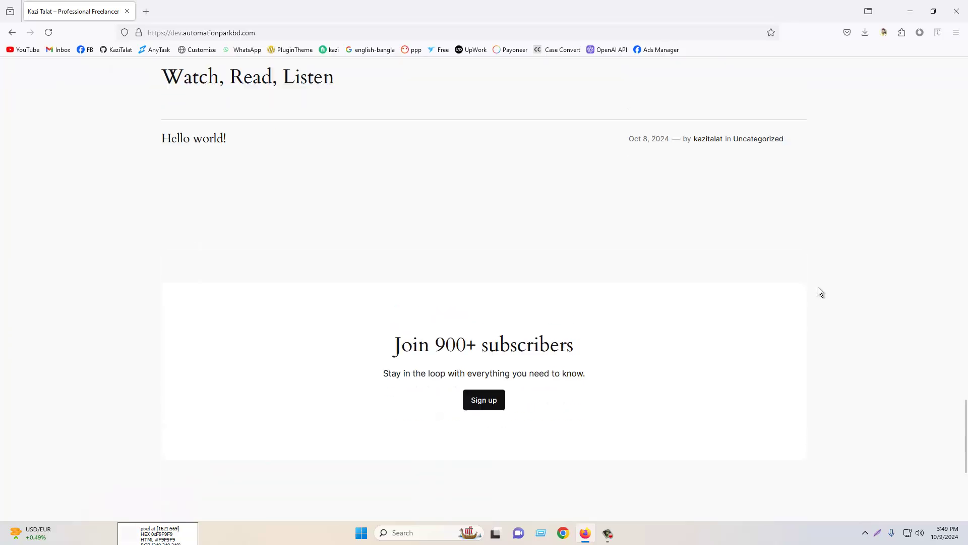
scroll(818, 287, "up", 12)
scroll(818, 287, "up", 20)
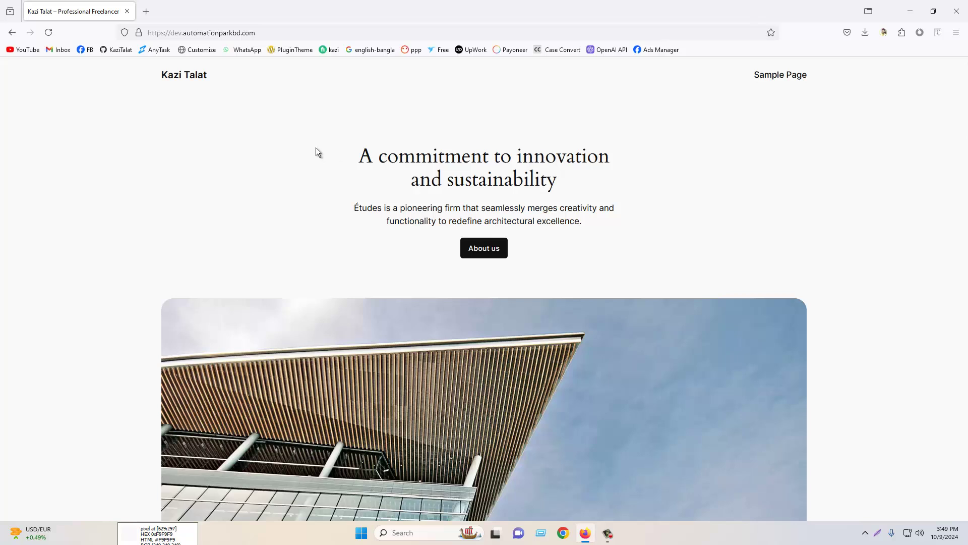
left_click(269, 32)
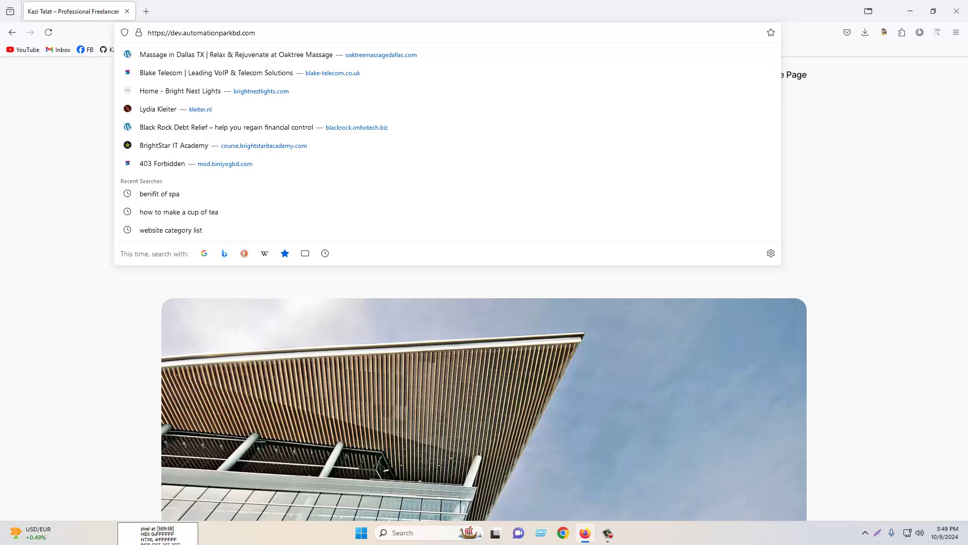
type("/wp")
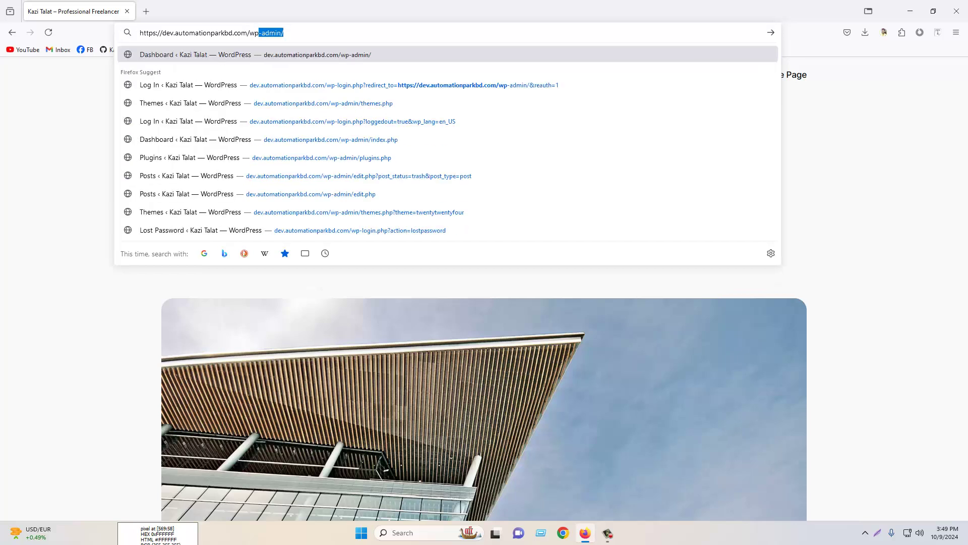
type("-admin")
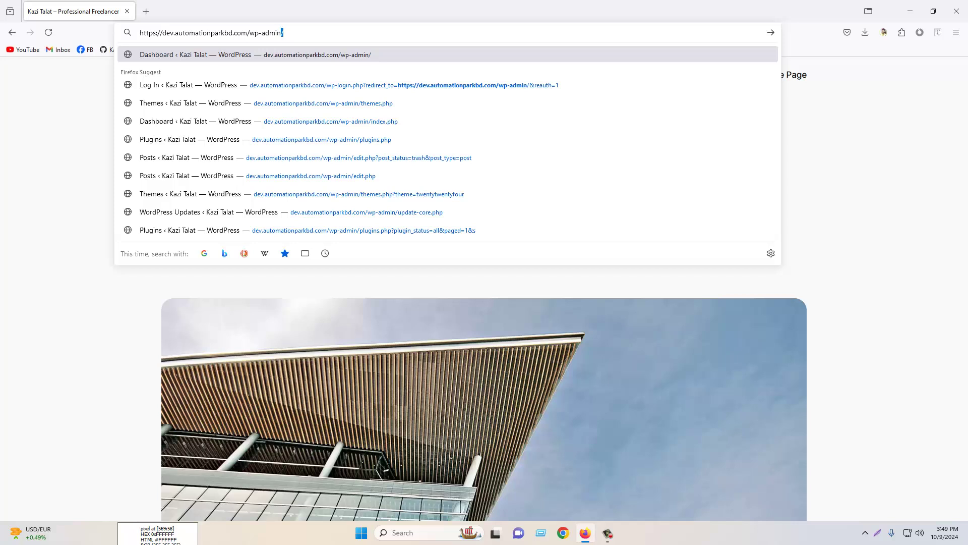
type("/")
left_click_drag(288, 35, 139, 33)
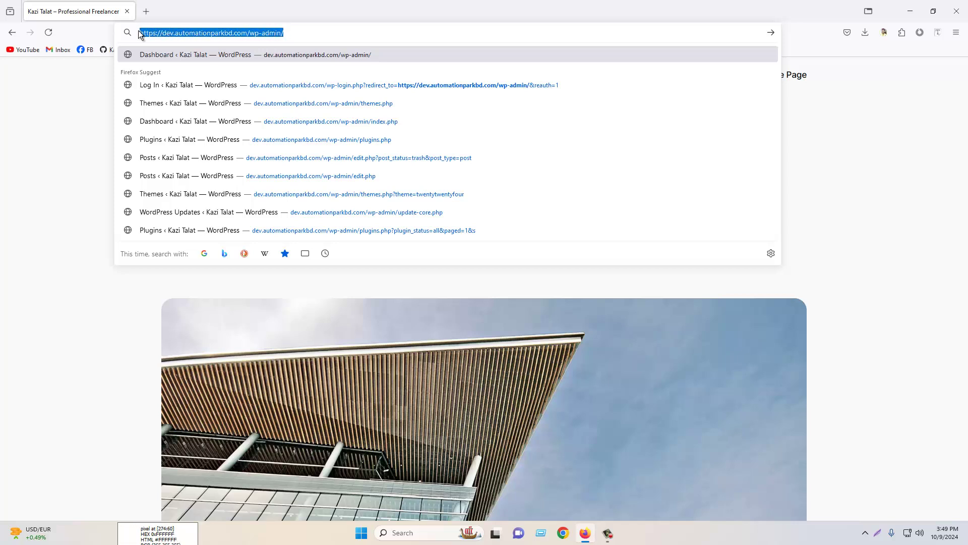
left_click(301, 32)
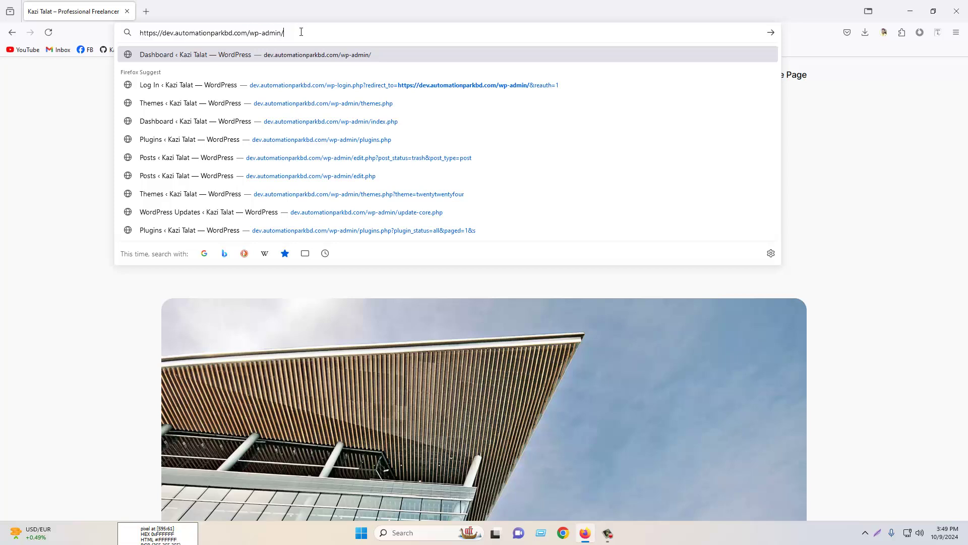
key("Return")
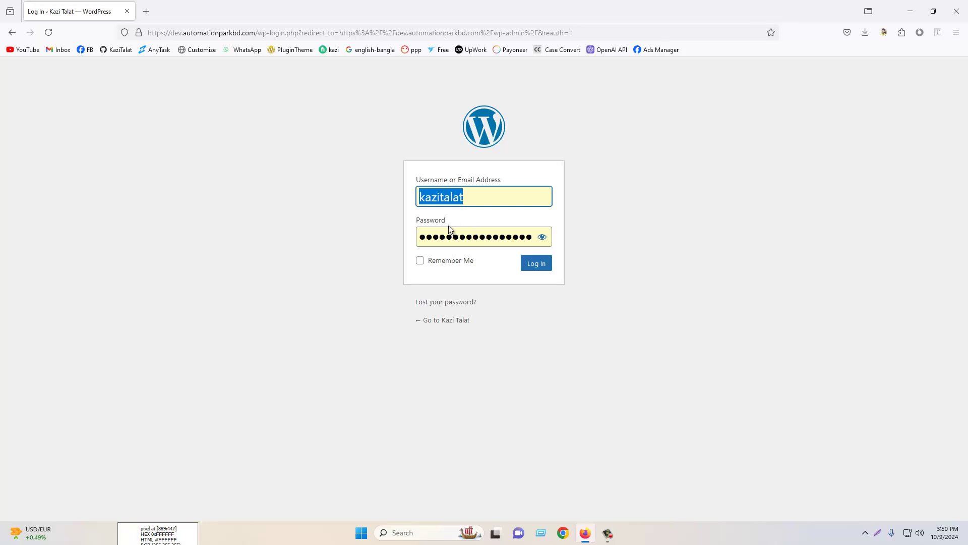
Enable Remember Me on the login form and view the lost-password page in a separate browser tab.
left_click(419, 260)
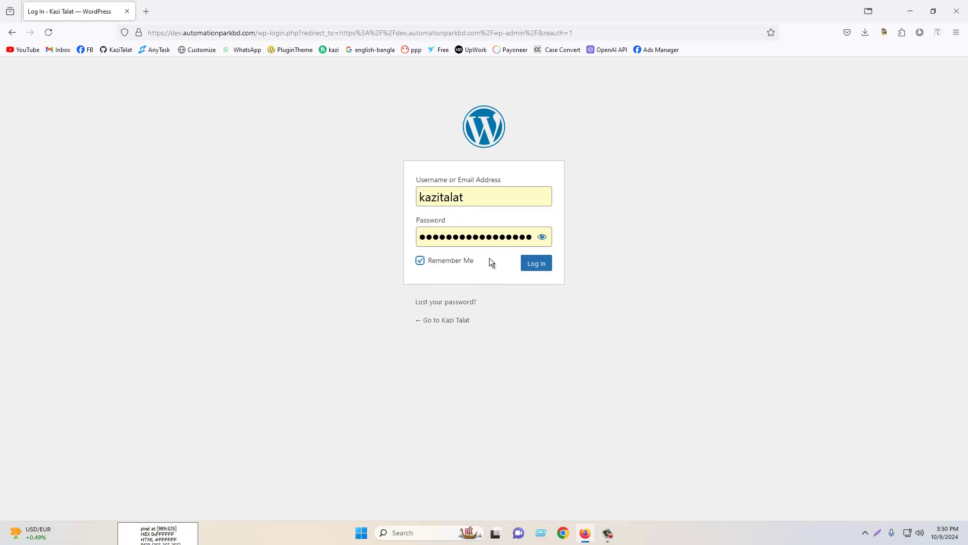
right_click(434, 305)
left_click(443, 313)
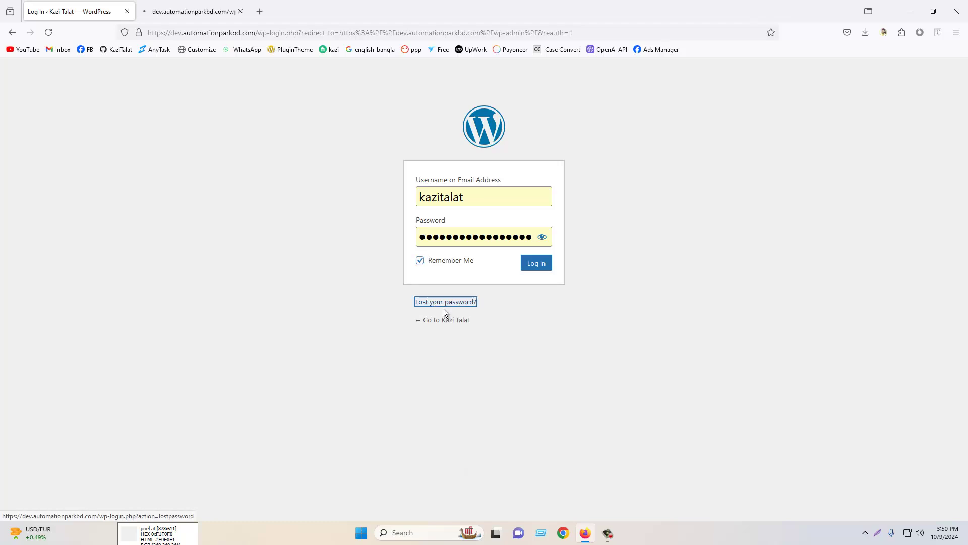
left_click(188, 6)
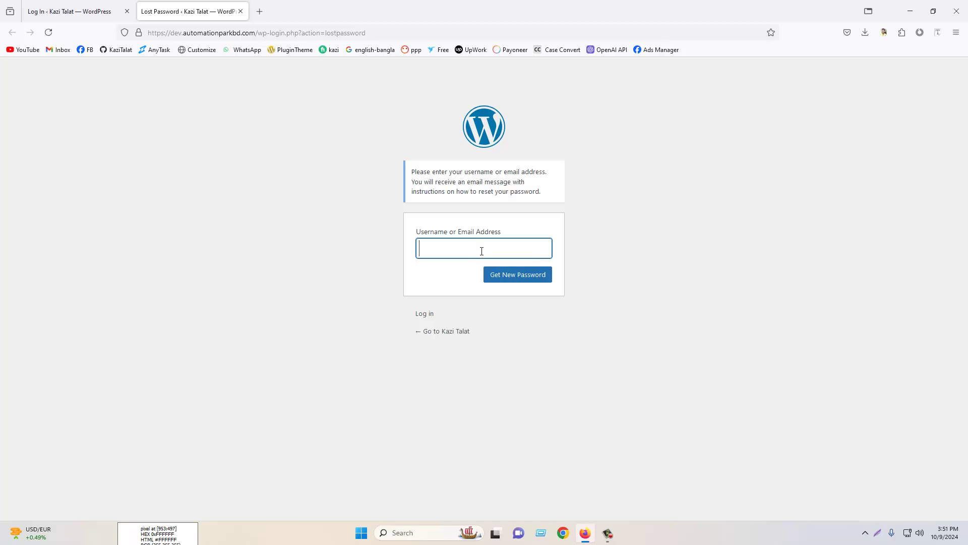
left_click(109, 7)
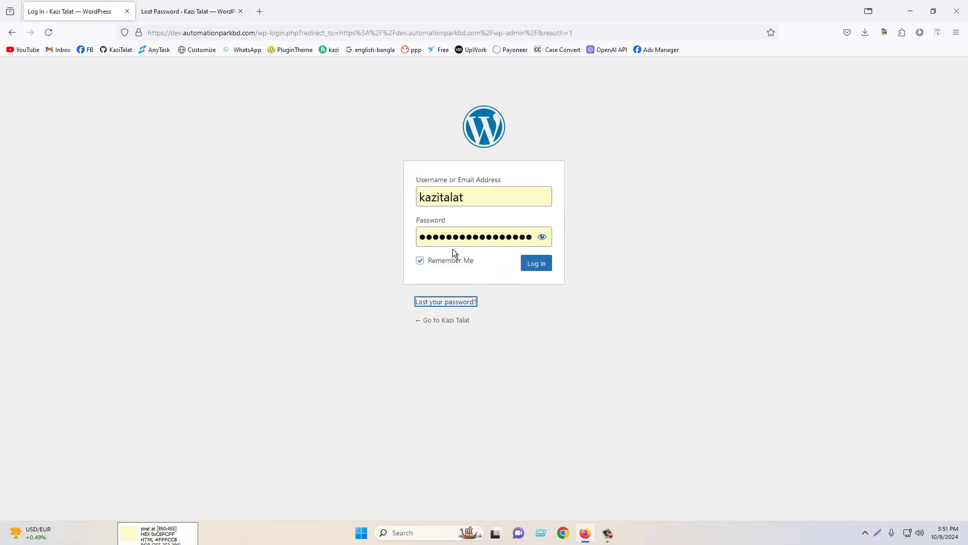
Log in to WordPress with the prefilled credentials and look over the dashboard's boxes.
left_click(538, 266)
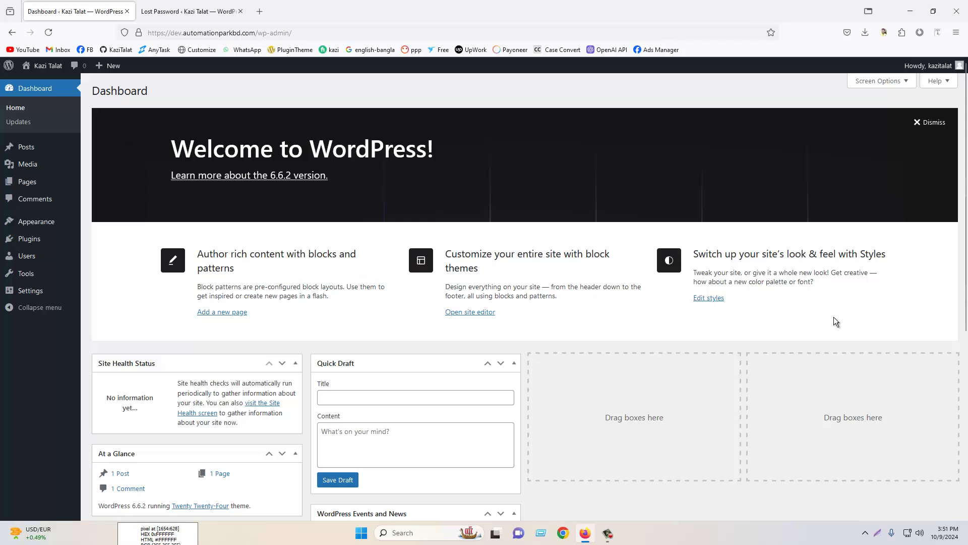
scroll(610, 350, "down", 3)
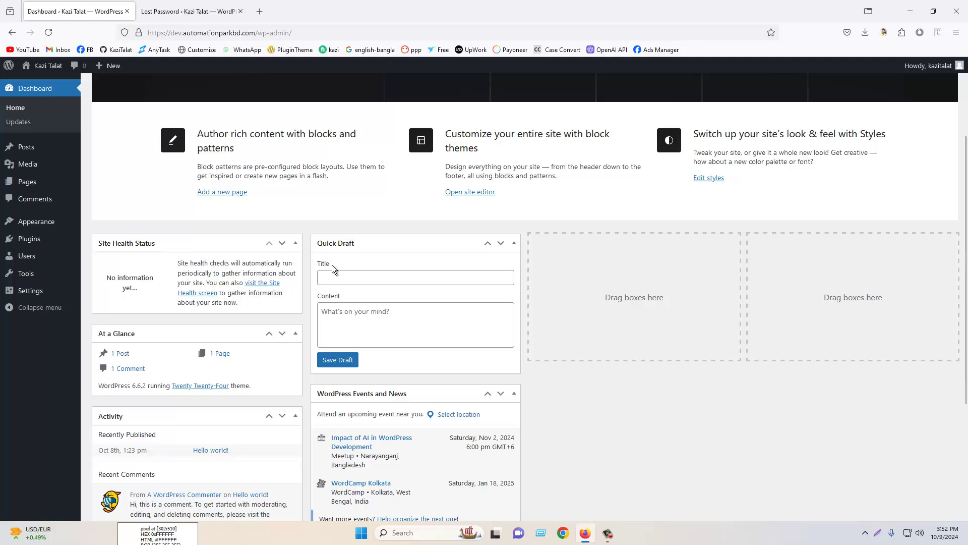
scroll(345, 264, "down", 2)
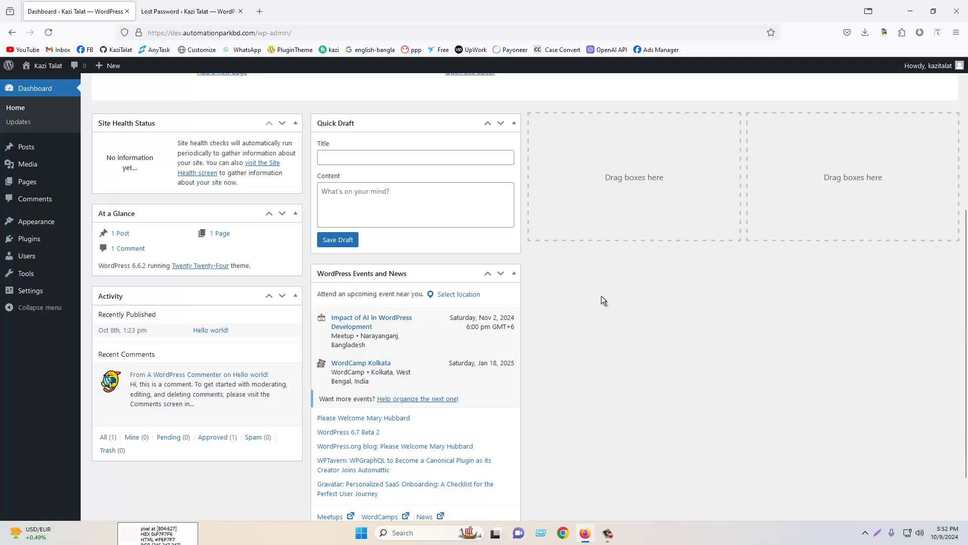
scroll(857, 316, "up", 4)
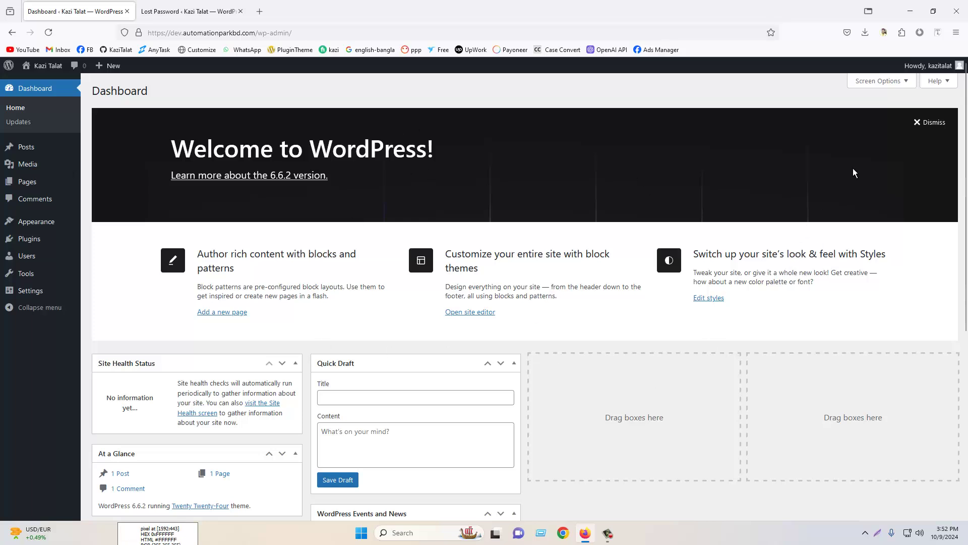
Hide the Site Health Status, At a Glance, Activity, Quick Draft, WordPress Events and News, and Welcome boxes on the dashboard.
left_click(868, 84)
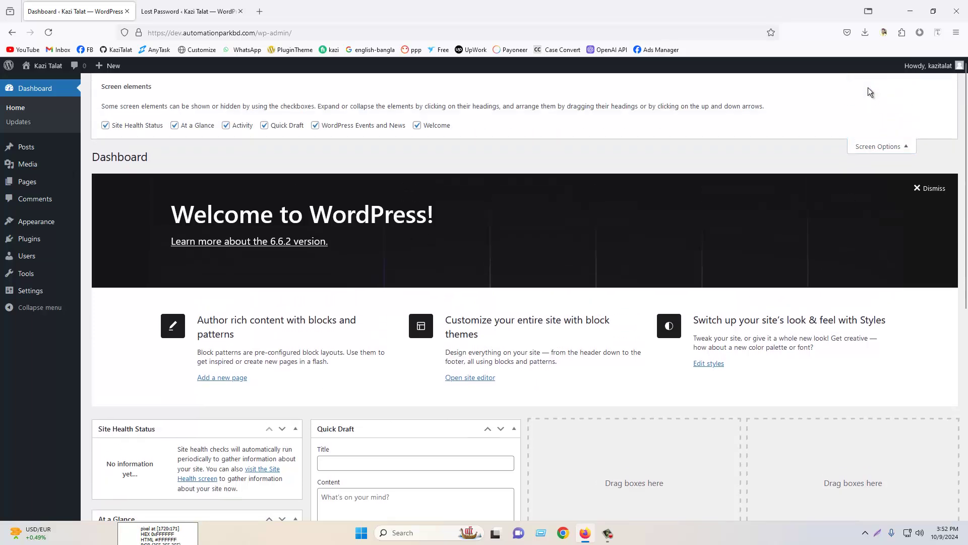
left_click(136, 126)
left_click(191, 126)
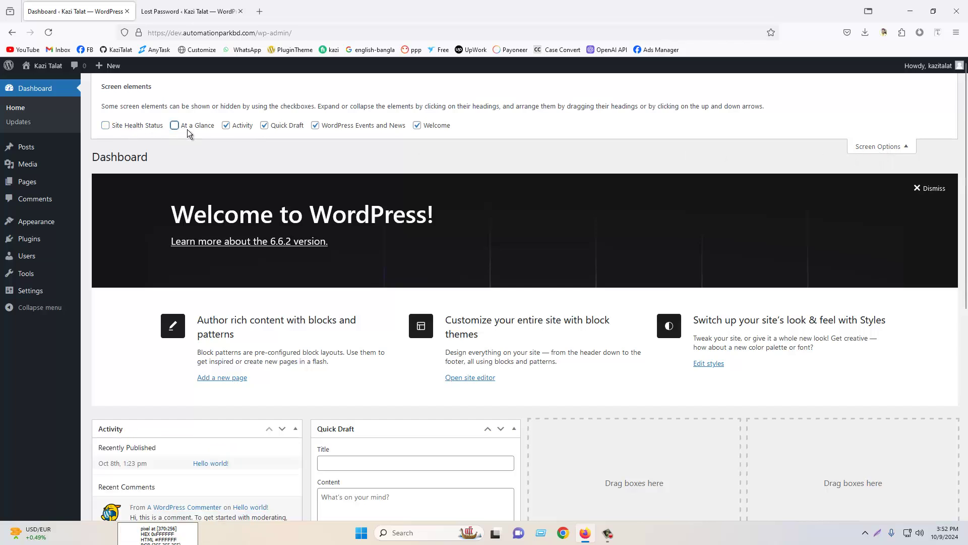
left_click(243, 126)
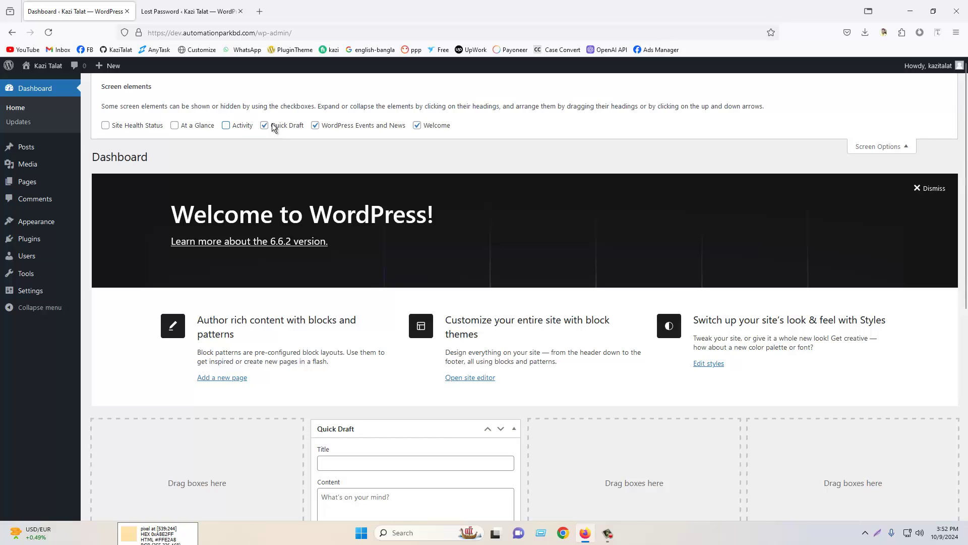
left_click(280, 126)
left_click(353, 127)
left_click(431, 127)
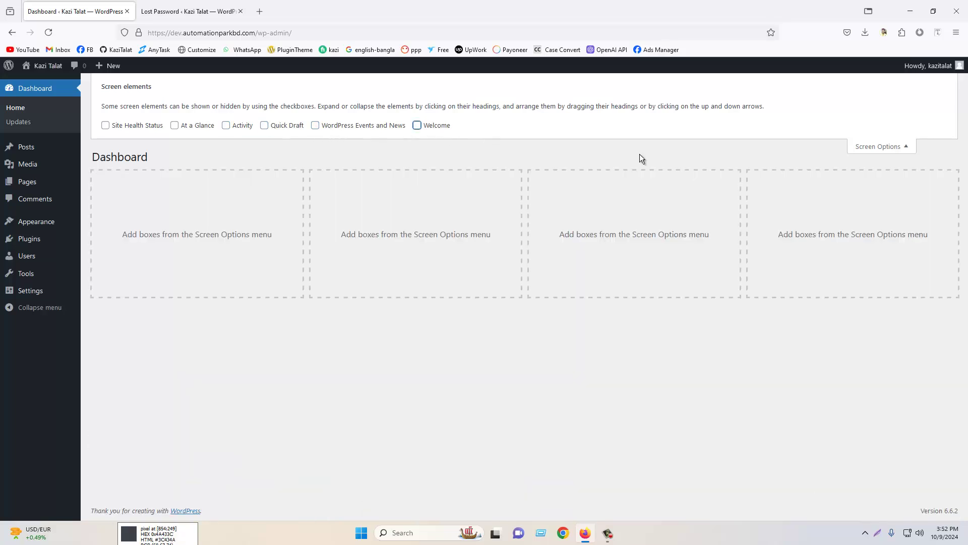
left_click(886, 150)
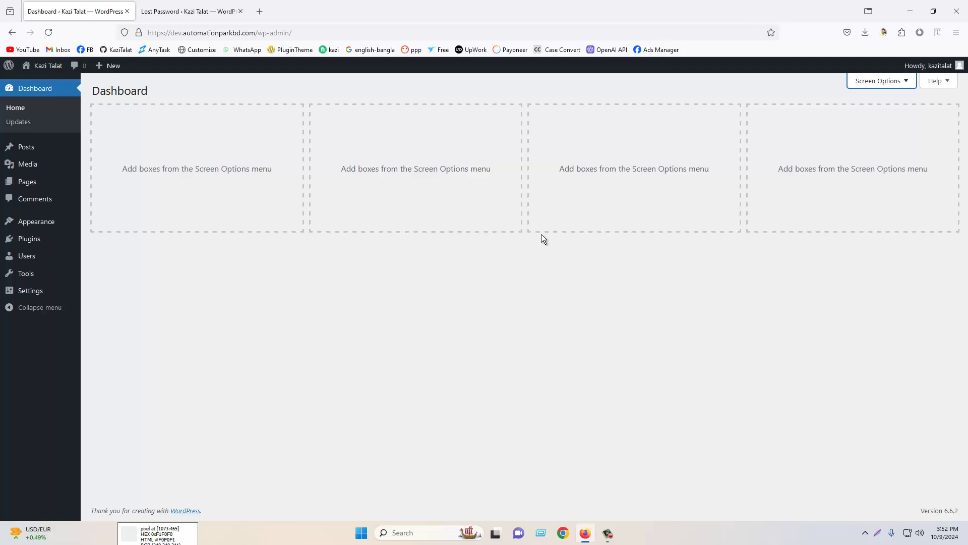
Reload the dashboard home, open the WordPress Updates page, and close the lost-password browser tab.
left_click(21, 109)
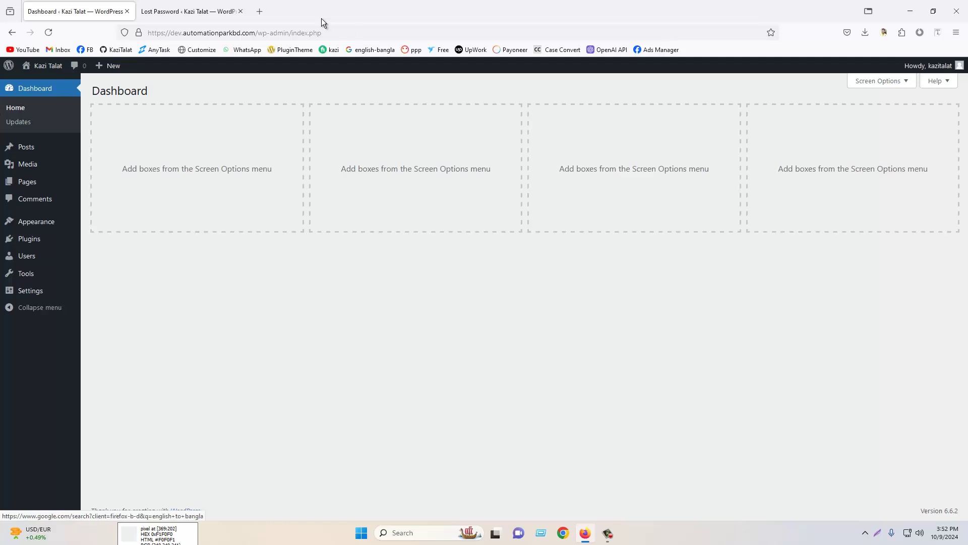
left_click(20, 123)
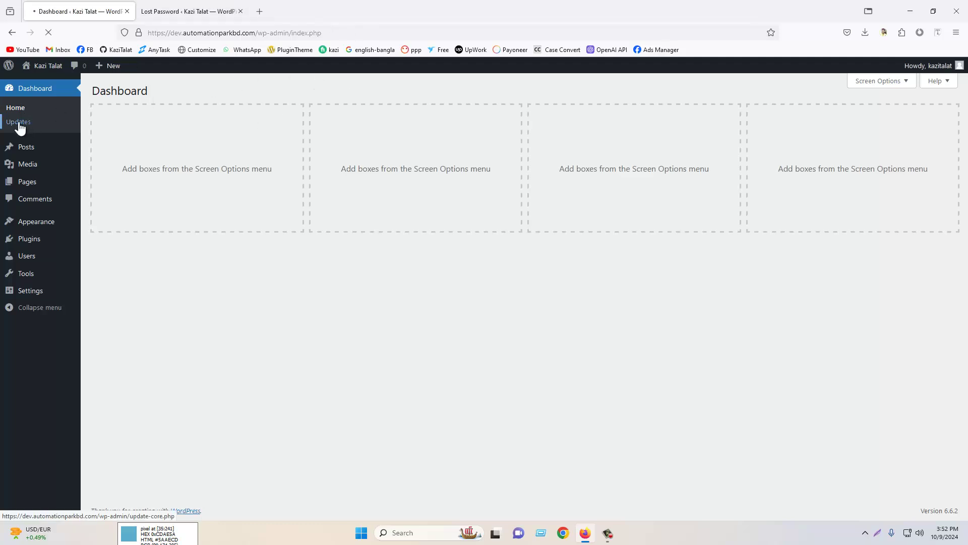
left_click(240, 11)
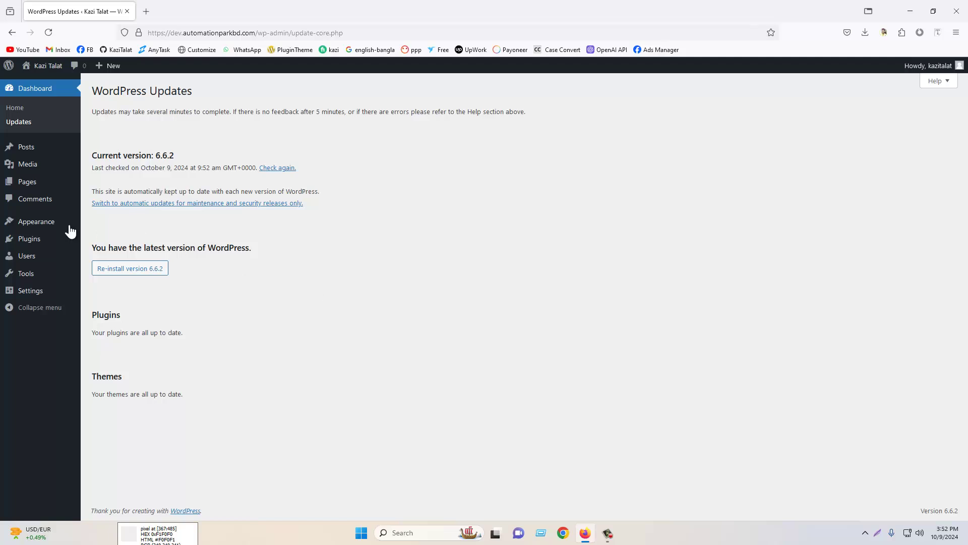
View the installed themes in a new browser tab, followed by the installed plugins in the same tab.
mouse_move(40, 225)
right_click(100, 228)
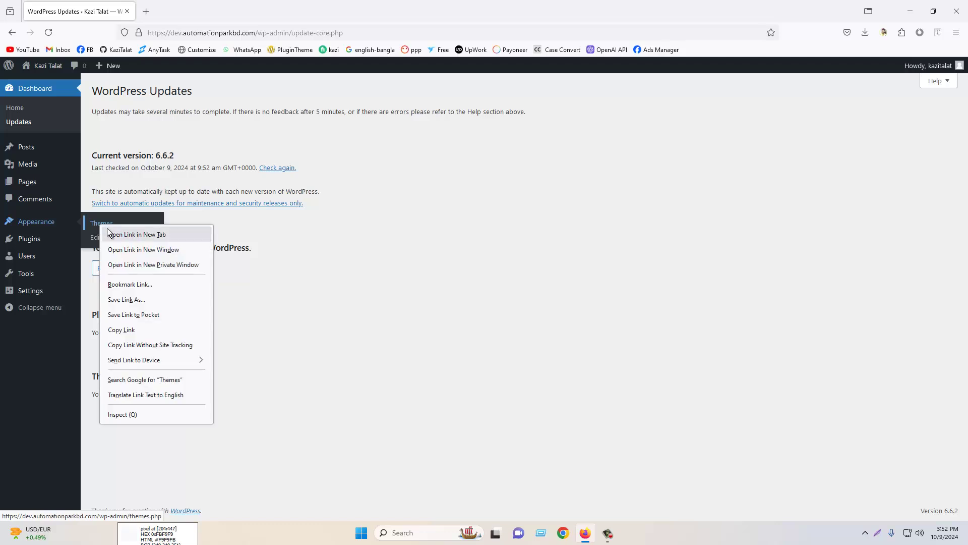
left_click(108, 231)
left_click(194, 9)
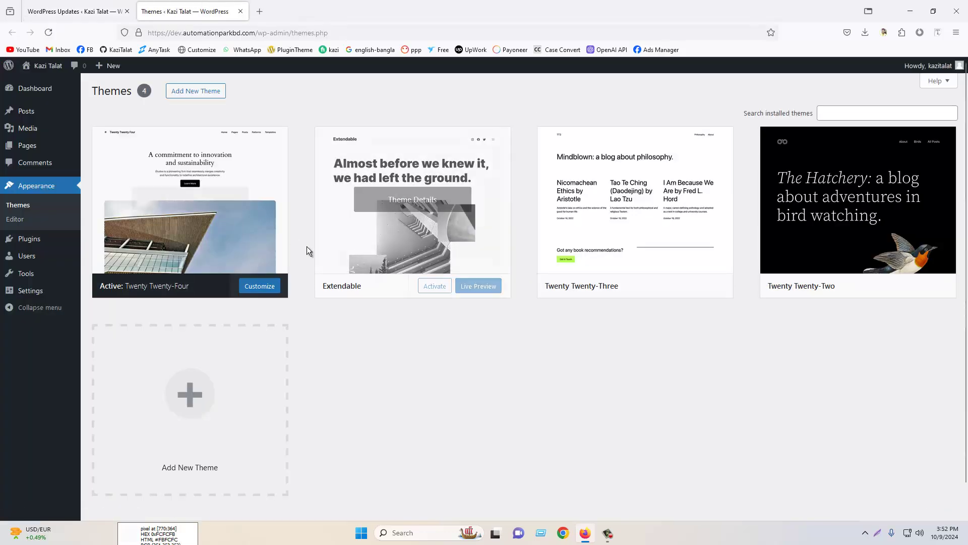
mouse_move(205, 207)
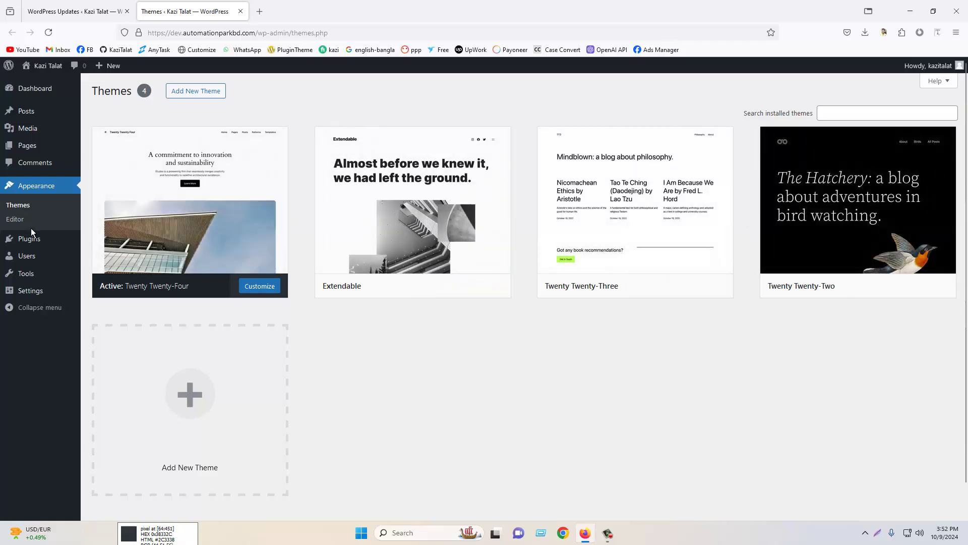
left_click(36, 241)
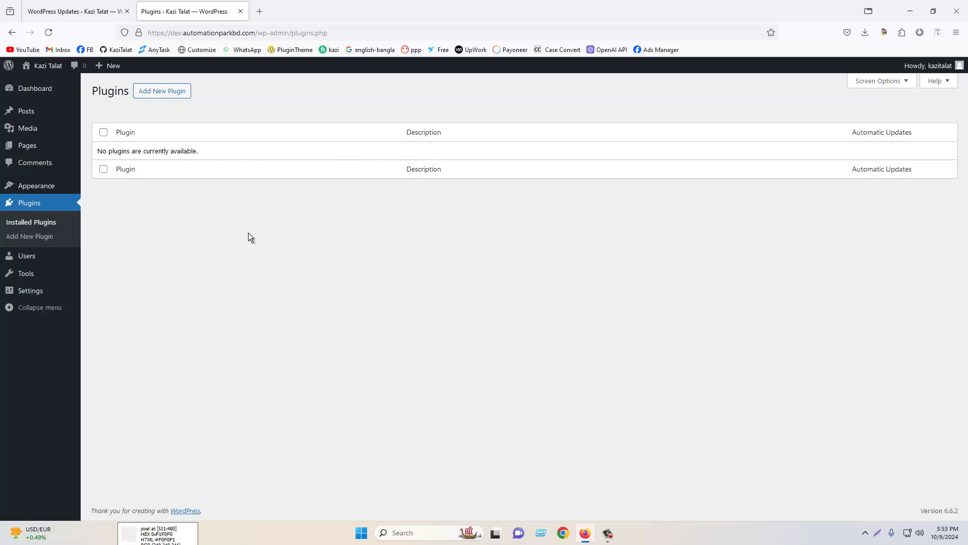
Return to the WordPress Updates tab and open the Appearance themes page in another browser tab.
left_click(98, 8)
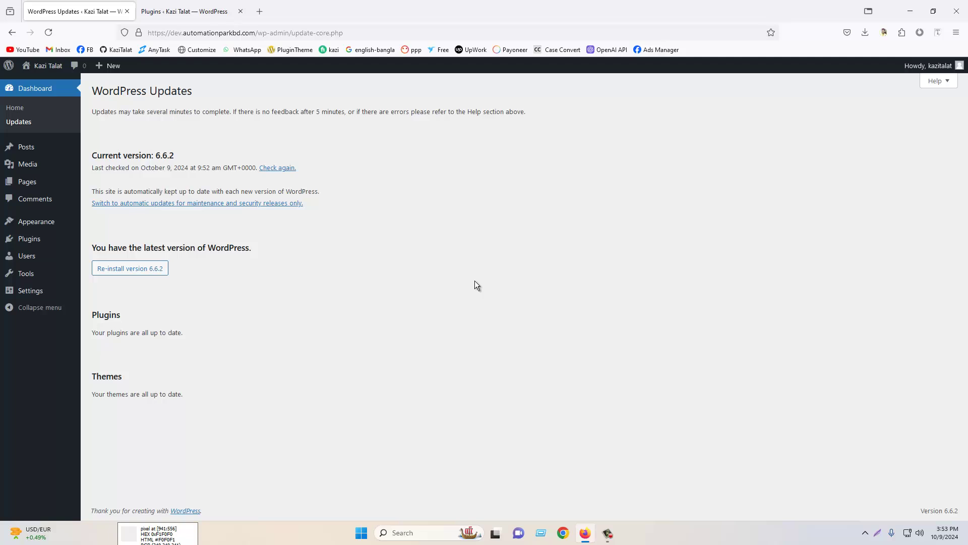
right_click(33, 222)
left_click(57, 227)
left_click(229, 4)
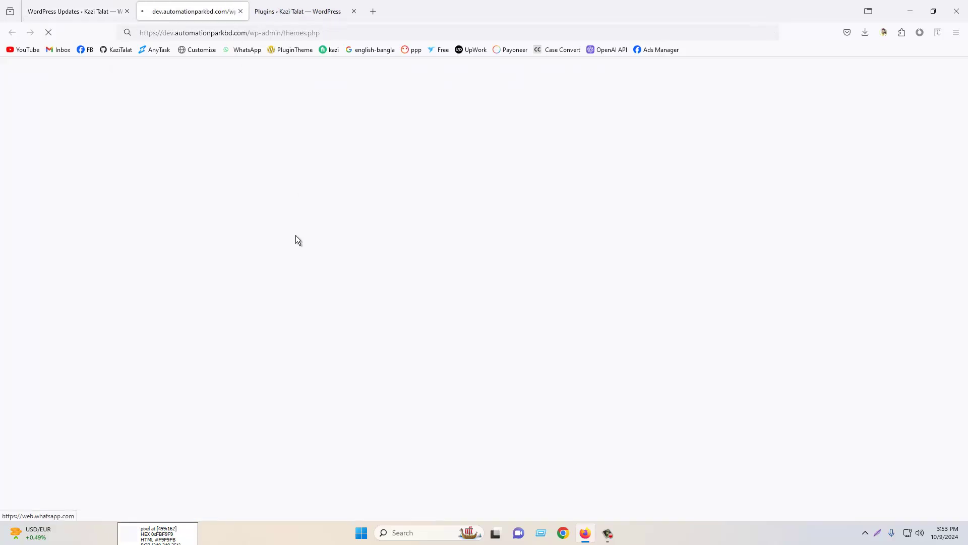
View the details of the active Twenty Twenty-Four theme, check its version number, and close the details.
left_click(200, 202)
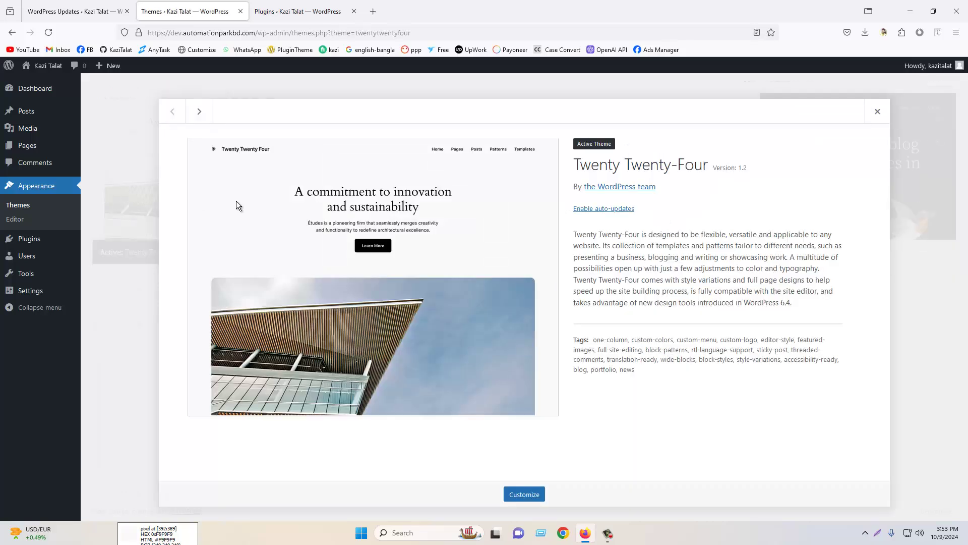
left_click_drag(737, 168, 749, 170)
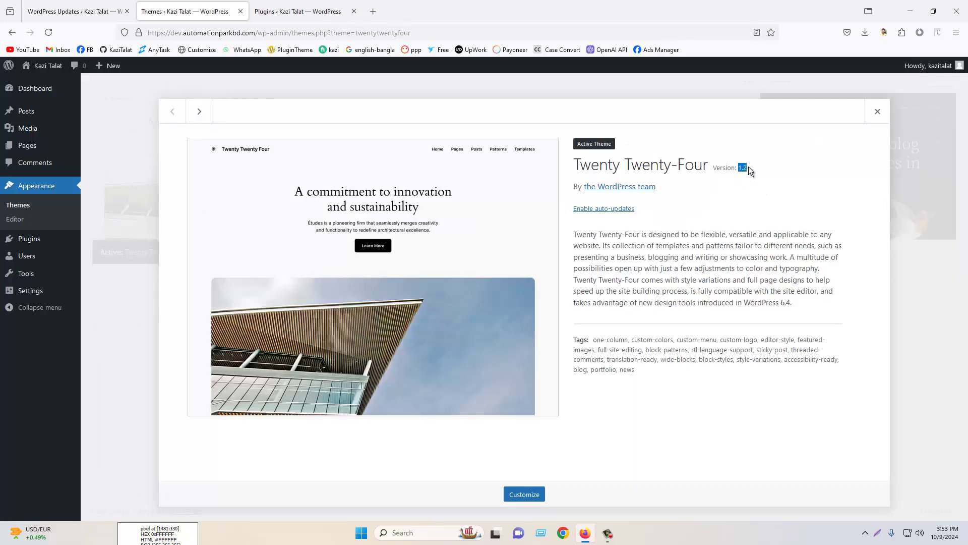
left_click(877, 111)
mouse_move(194, 166)
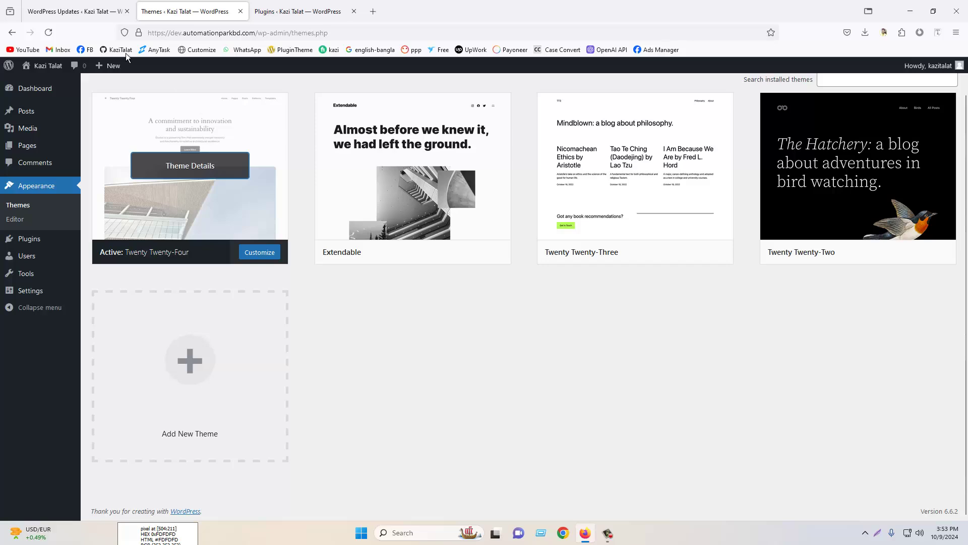
Return to the WordPress Updates page and frame its Themes and Plugins sections with the screenshot tool, discarding the capture.
left_click(98, 4)
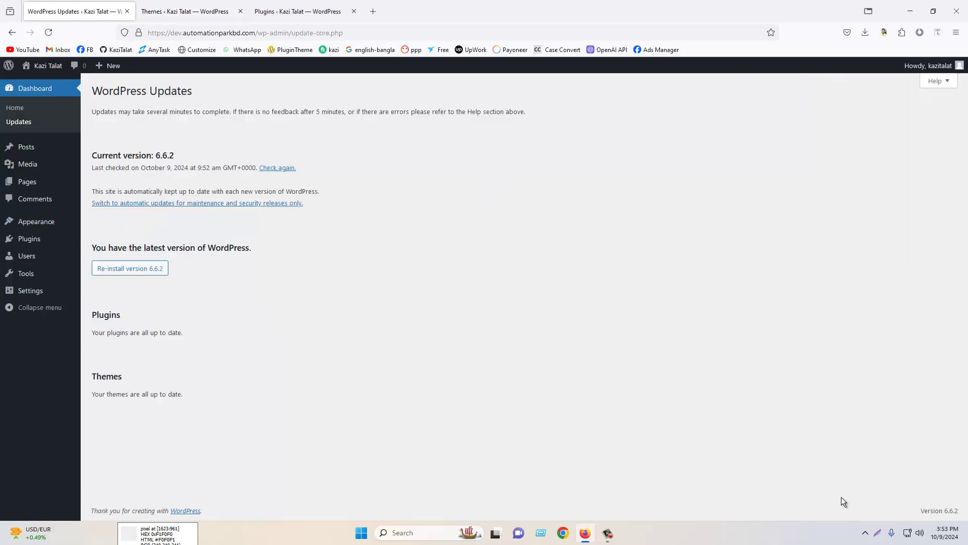
left_click(877, 533)
left_click_drag(87, 362, 335, 427)
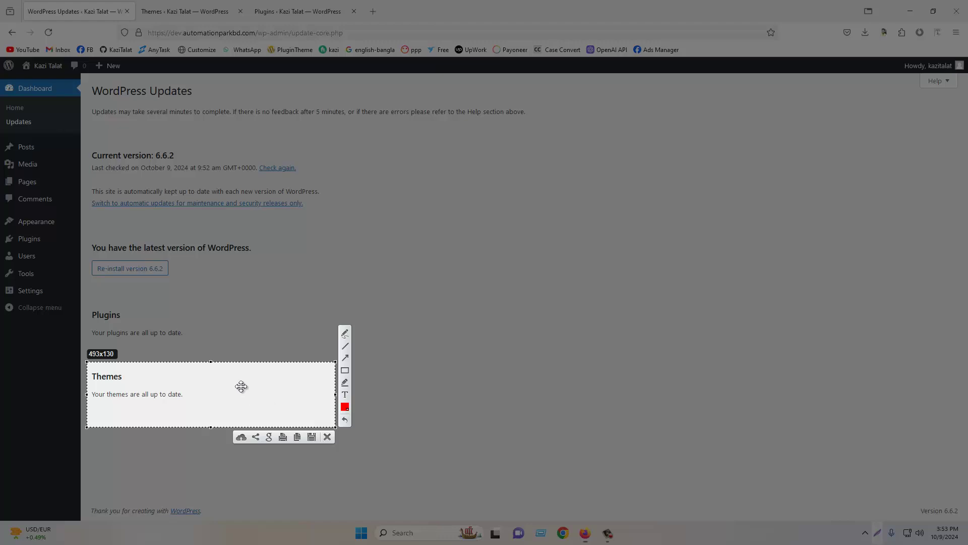
left_click_drag(242, 390, 240, 331)
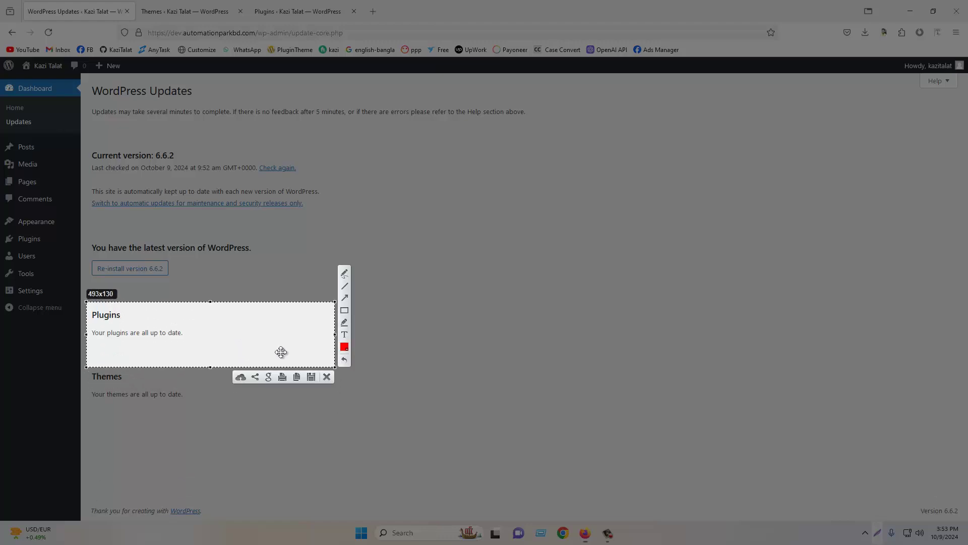
left_click(326, 375)
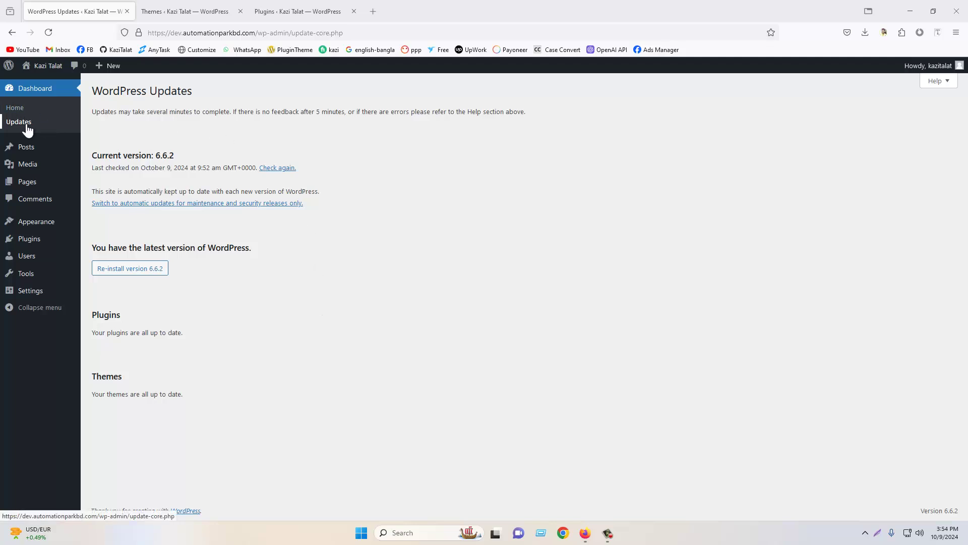
Close the themes and plugins browser tabs and open the list of all posts.
left_click(239, 11)
left_click(240, 12)
mouse_move(40, 151)
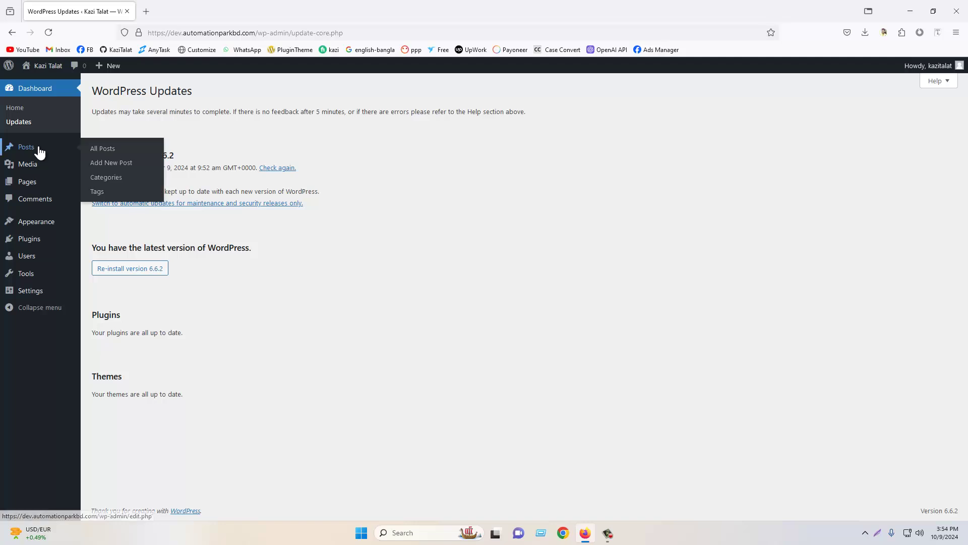
left_click(40, 151)
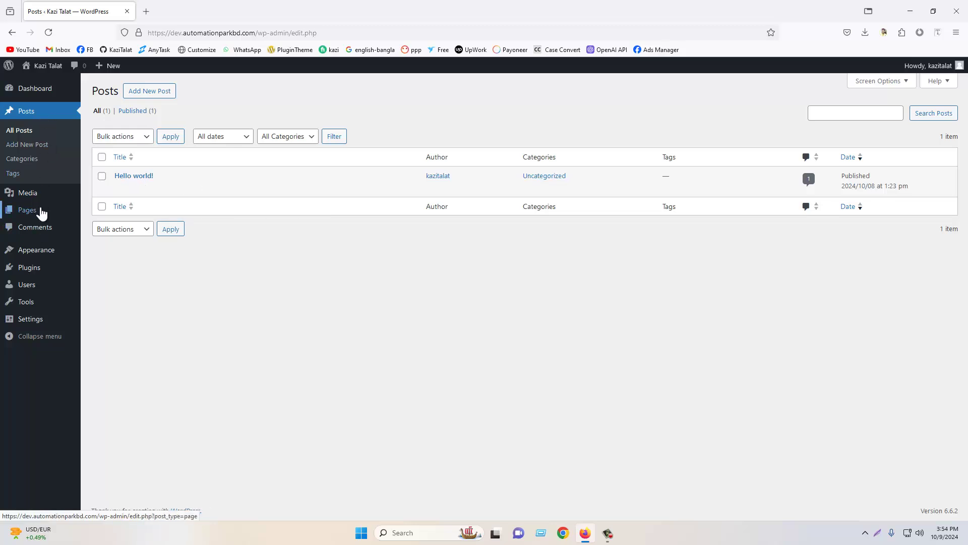
mouse_move(42, 212)
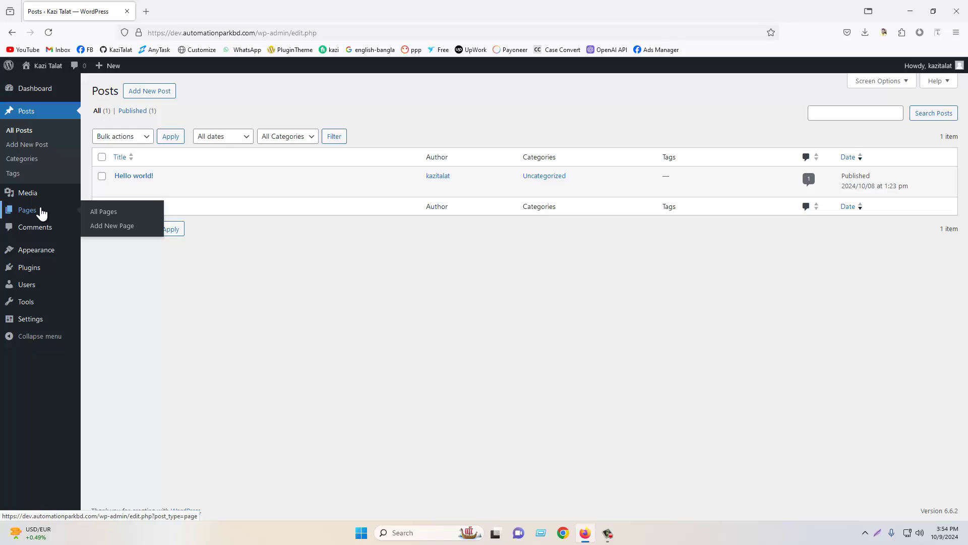
Move the "Hello world!" post to the trash and check the Trash and All post lists.
mouse_move(151, 180)
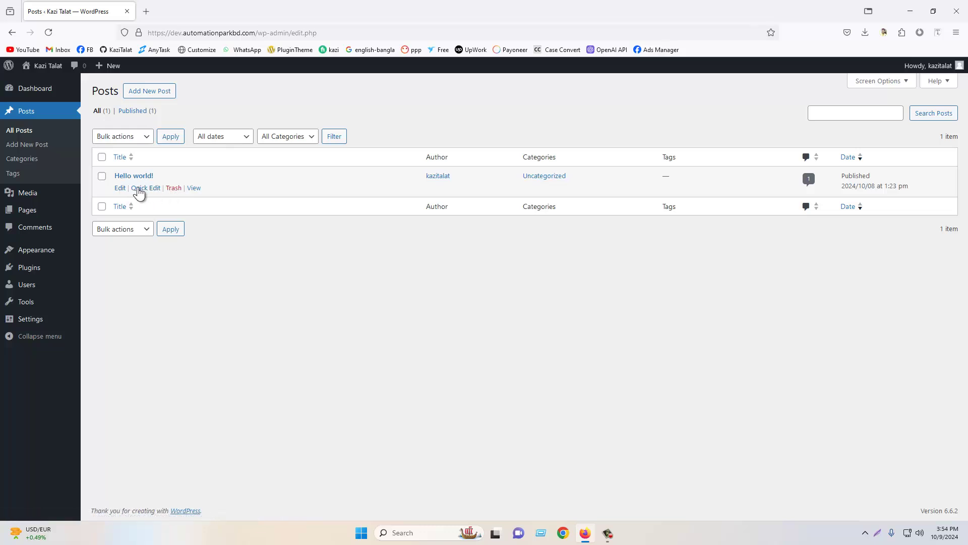
left_click(171, 190)
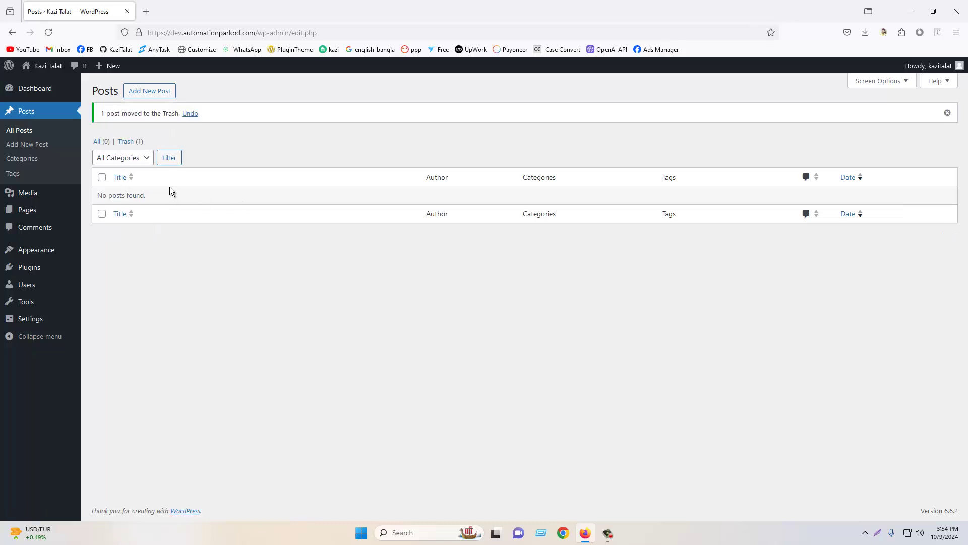
left_click(138, 142)
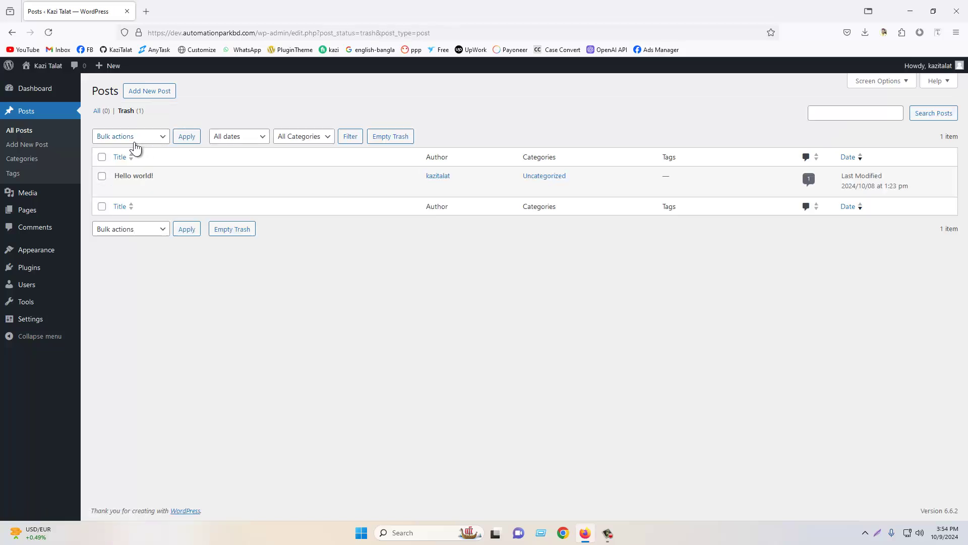
left_click(104, 113)
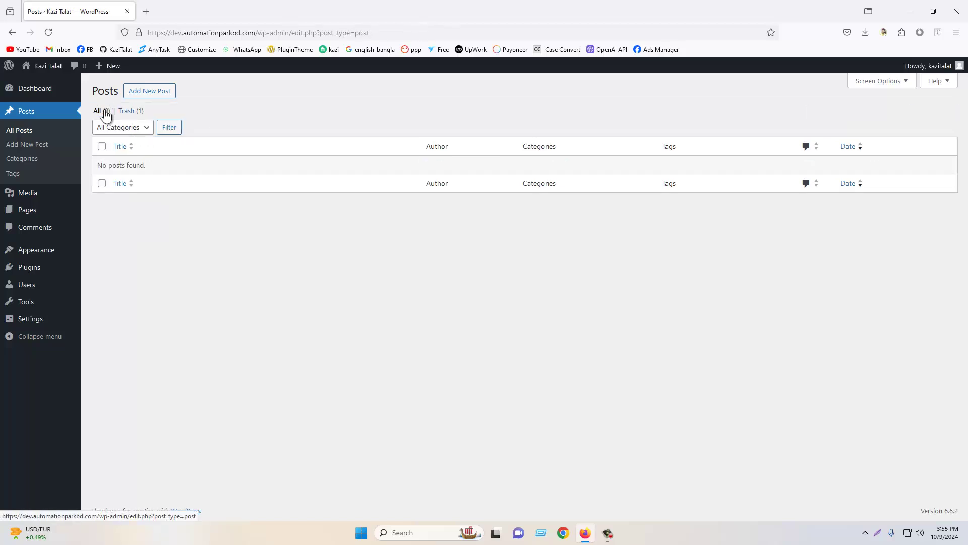
Permanently delete the "Hello world!" post from the posts trash.
left_click(137, 114)
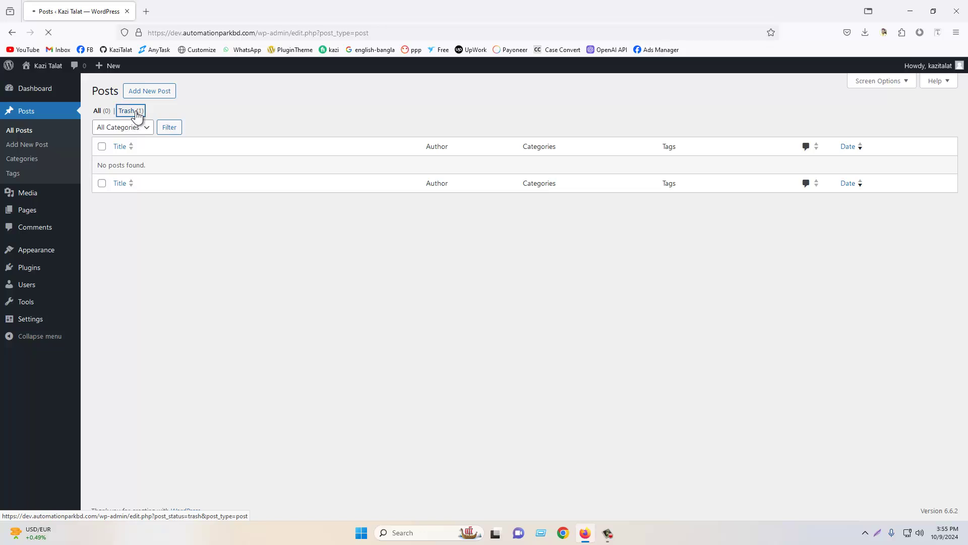
mouse_move(168, 190)
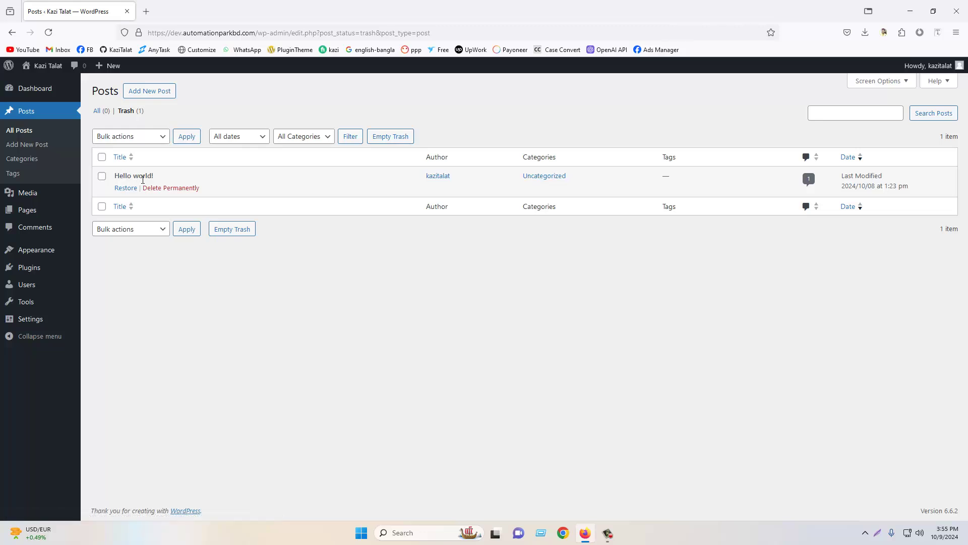
left_click(157, 189)
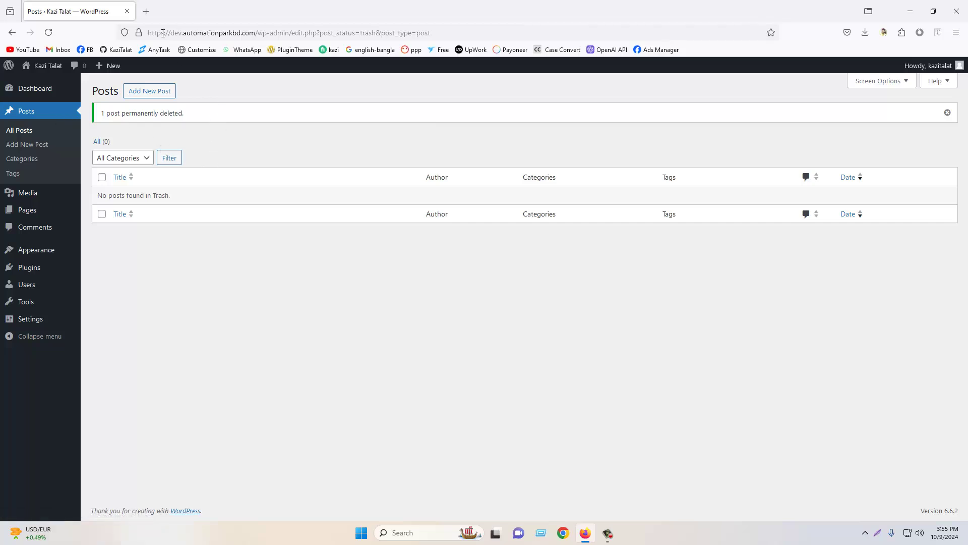
Open oaktreemassagedallas.com in a new browser tab and look through the homepage and its sections.
left_click(152, 15)
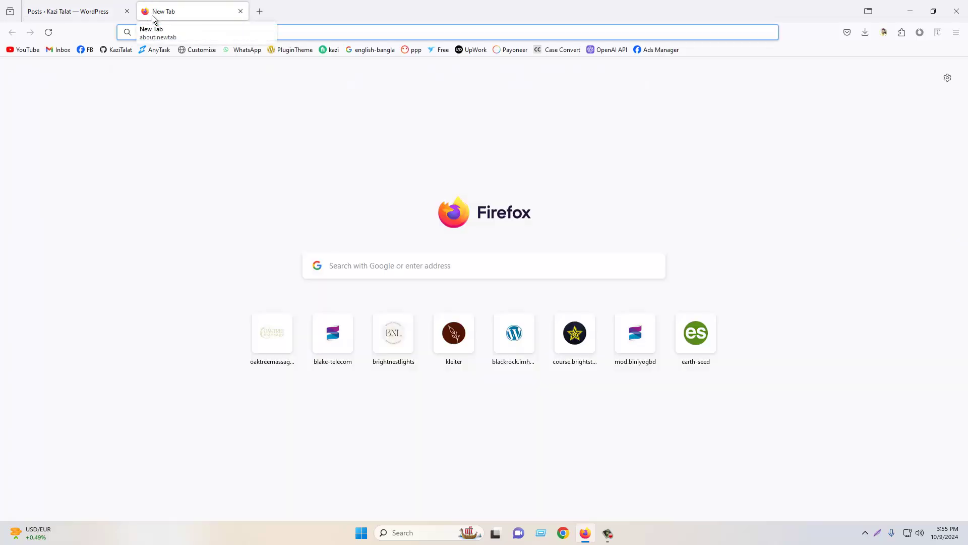
type("oaktreemassagedallas.com/")
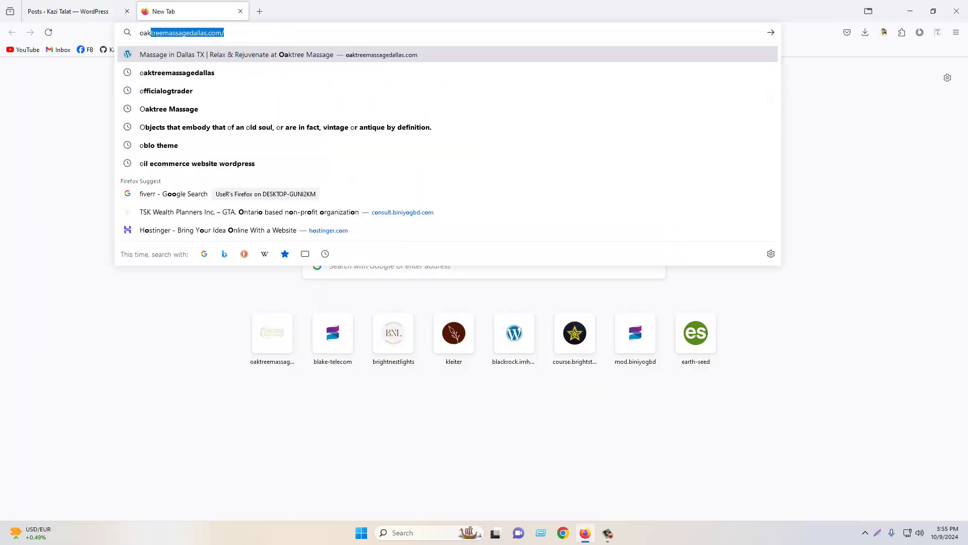
key("Return")
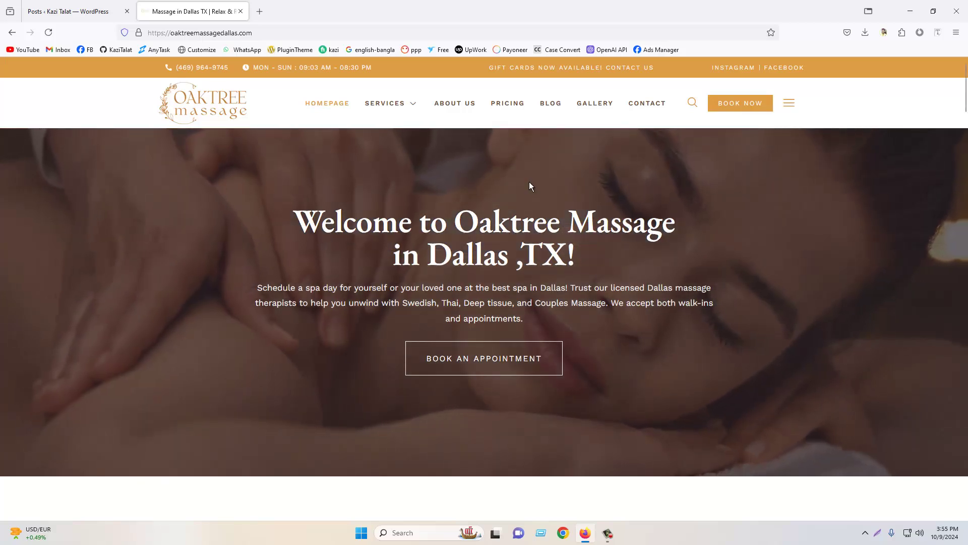
scroll(547, 196, "down", 4)
scroll(602, 212, "up", 4)
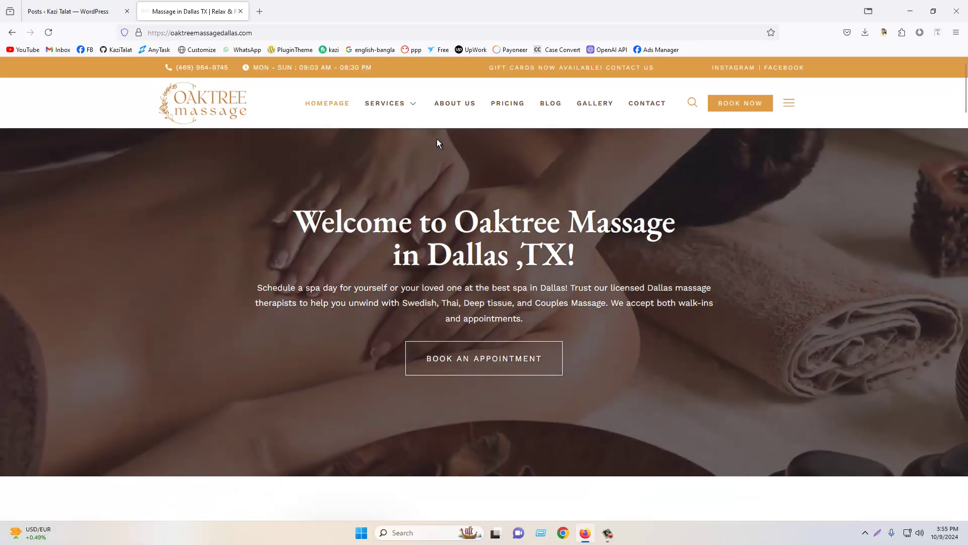
scroll(655, 209, "down", 5)
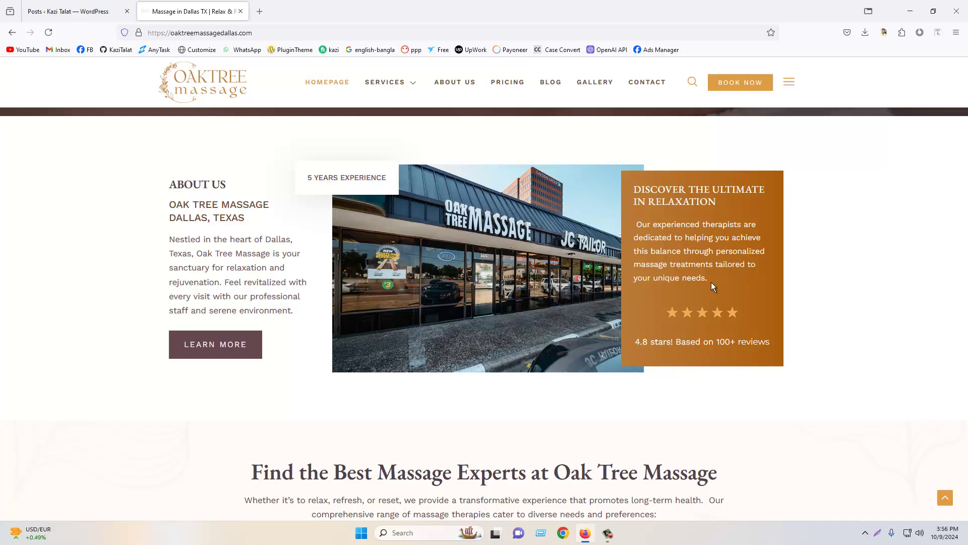
scroll(588, 289, "down", 10)
scroll(588, 288, "up", 16)
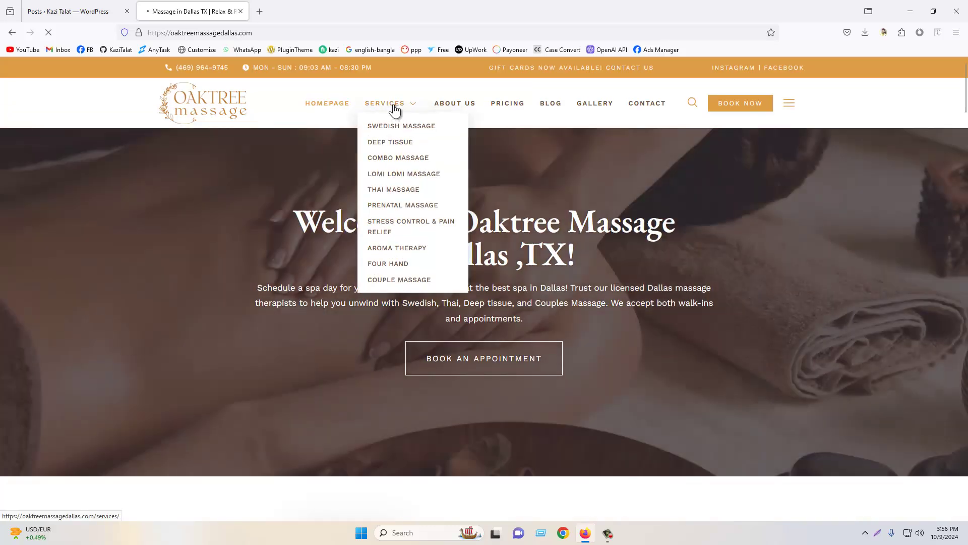
Open the massage site's Services page and look through the sections for the individual massage types.
left_click(394, 108)
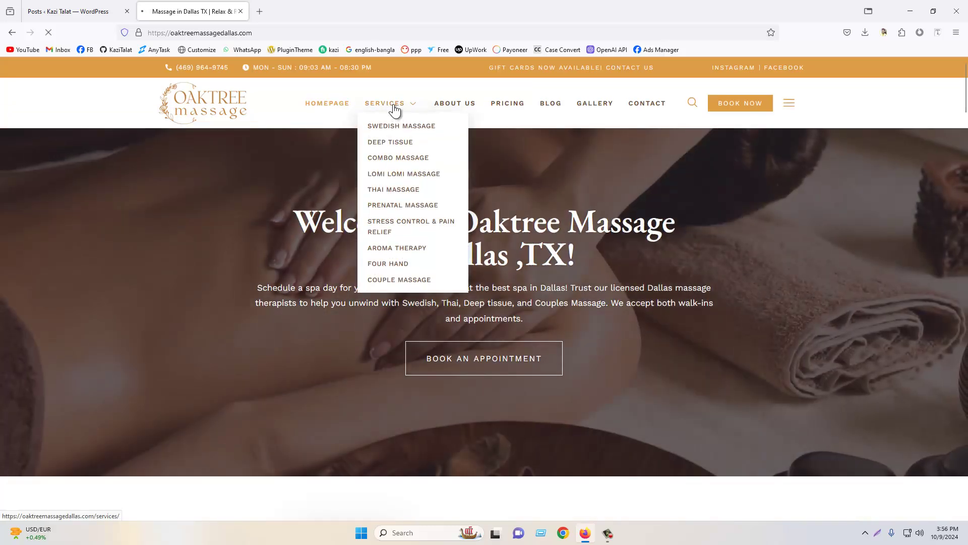
scroll(314, 248, "down", 4)
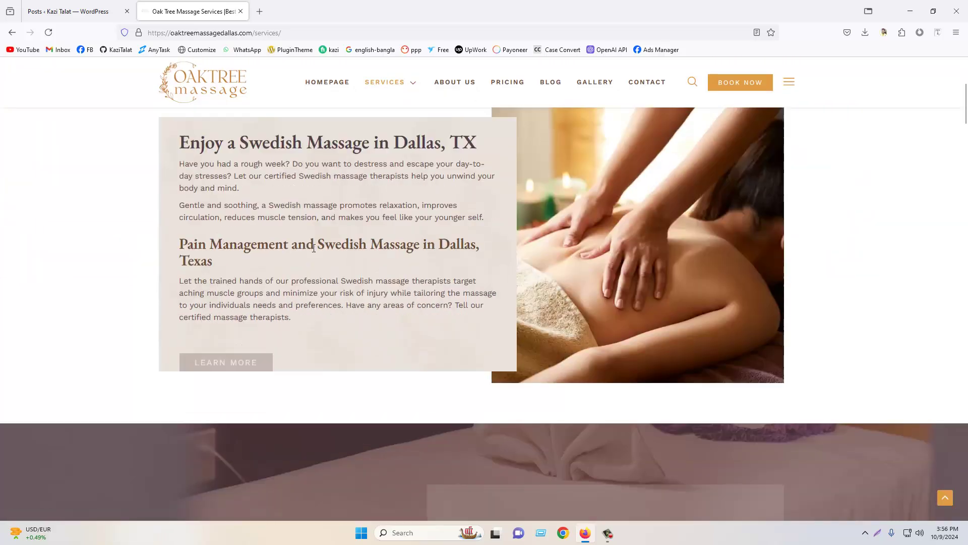
scroll(594, 261, "down", 5)
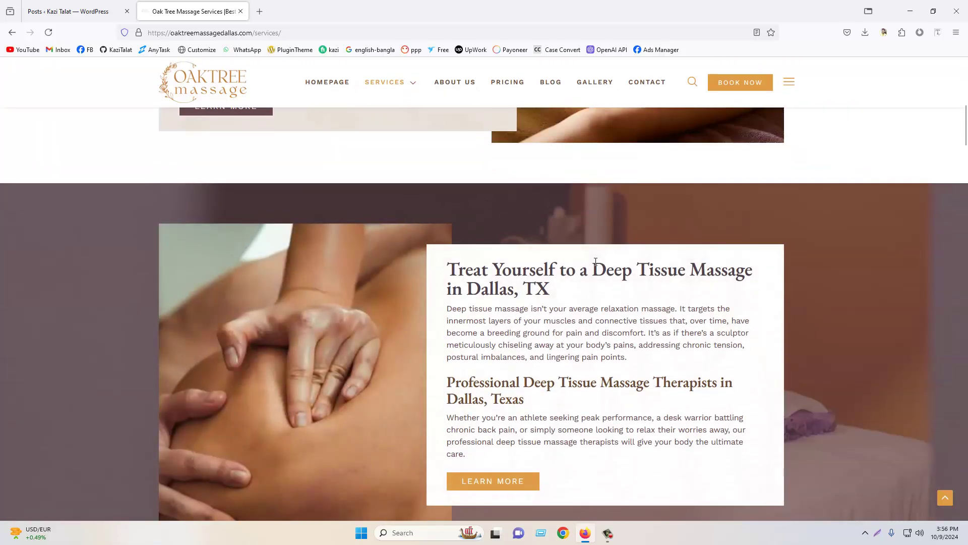
scroll(595, 261, "down", 10)
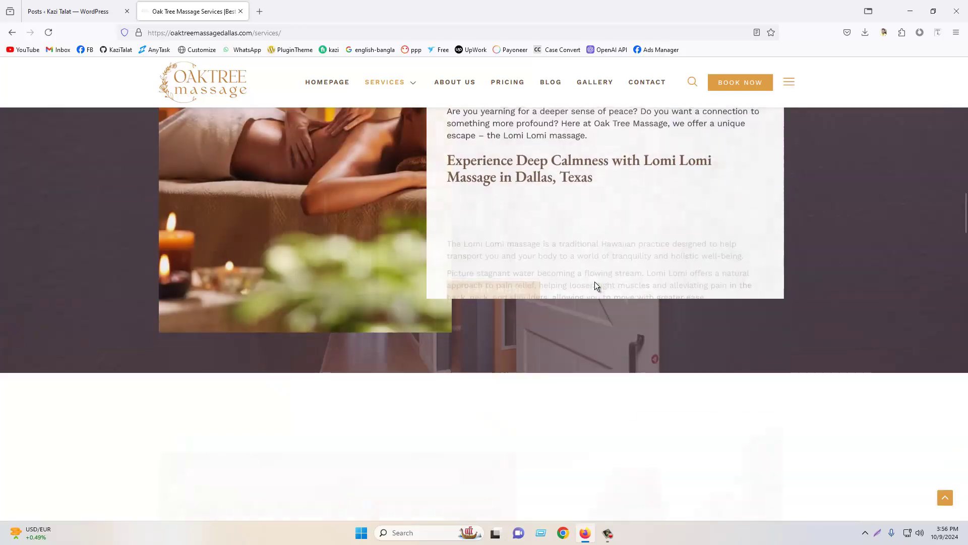
scroll(595, 281, "down", 10)
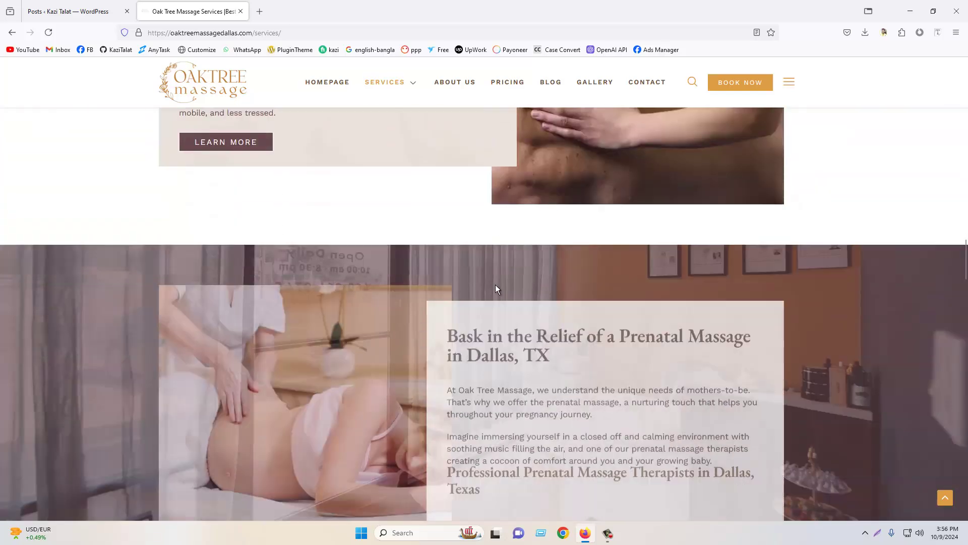
scroll(495, 285, "down", 10)
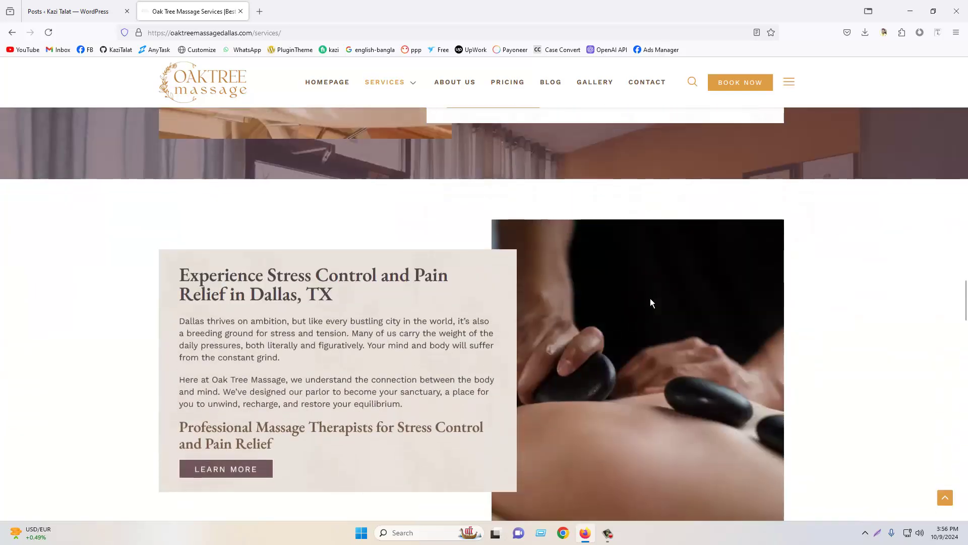
scroll(649, 298, "down", 5)
Open the Stress Control and Pain Relief service's detail page in a new browser tab and examine its URL.
right_click(227, 228)
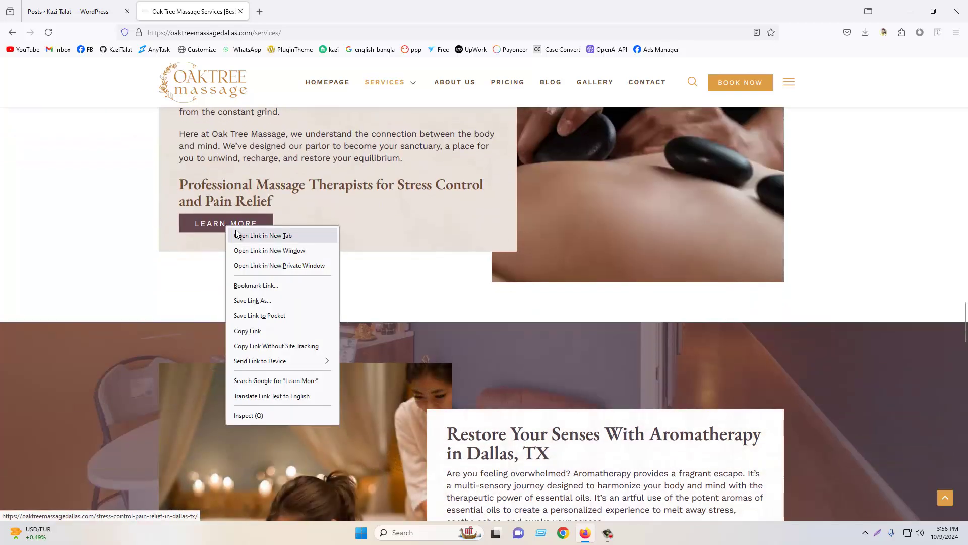
left_click(237, 234)
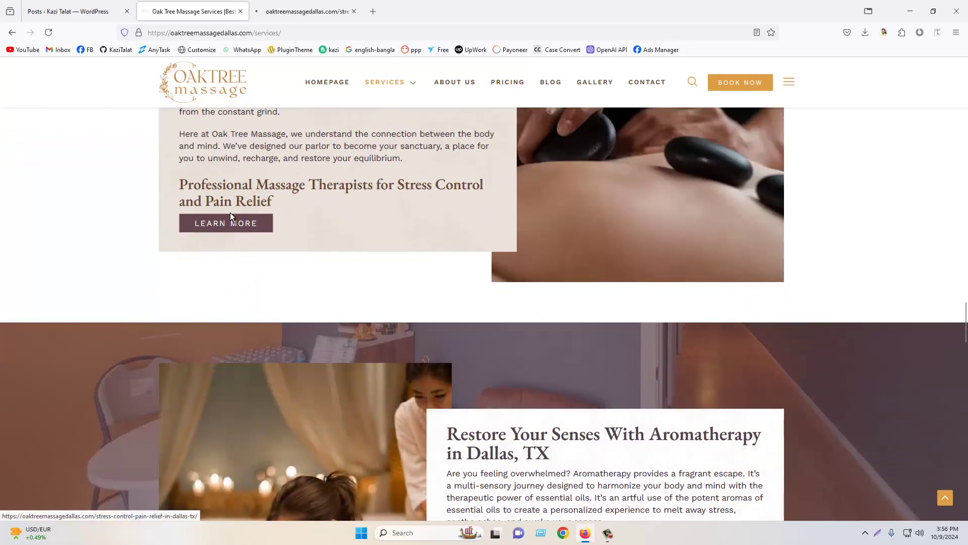
left_click(290, 10)
left_click_drag(371, 33, 252, 33)
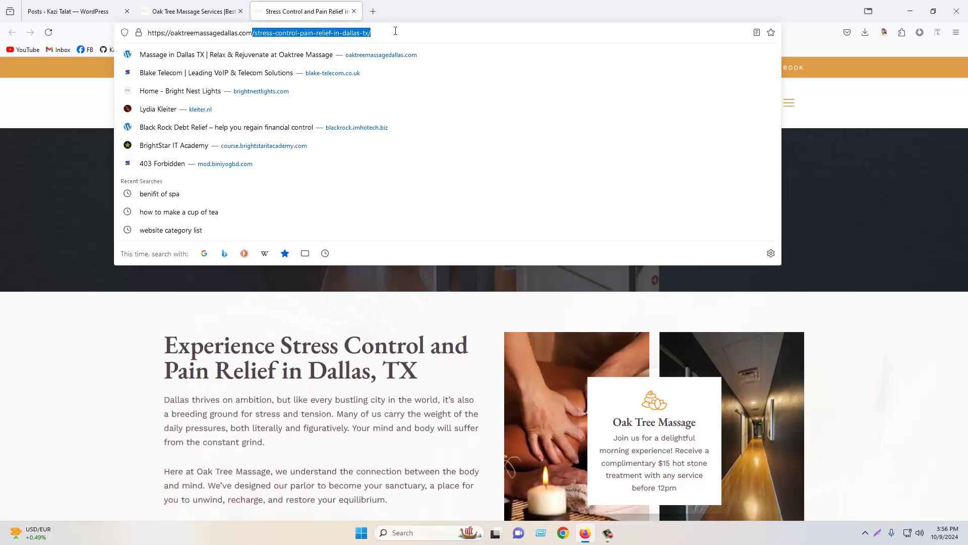
left_click_drag(395, 31, 140, 34)
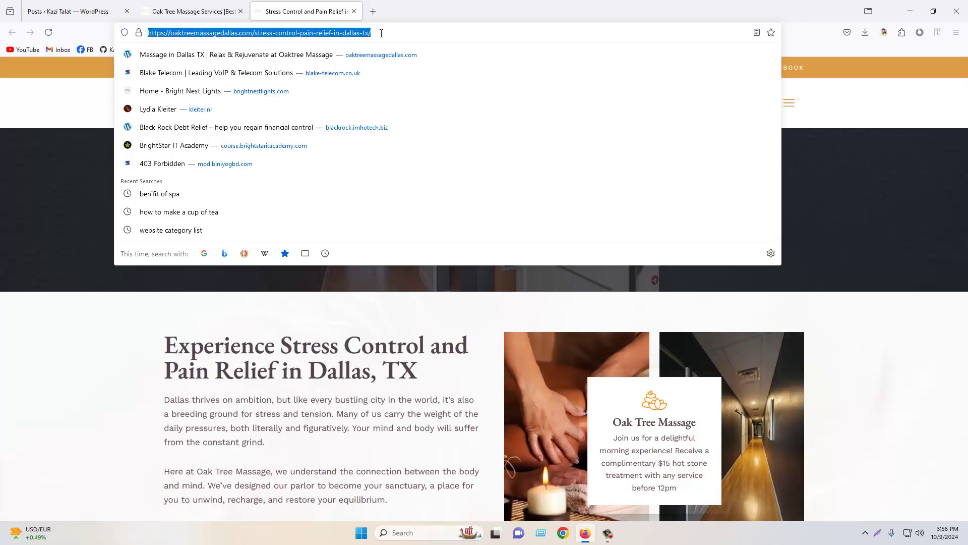
left_click_drag(382, 31, 154, 35)
Return to the Services page tab and view the list of service pages under Services.
left_click(165, 11)
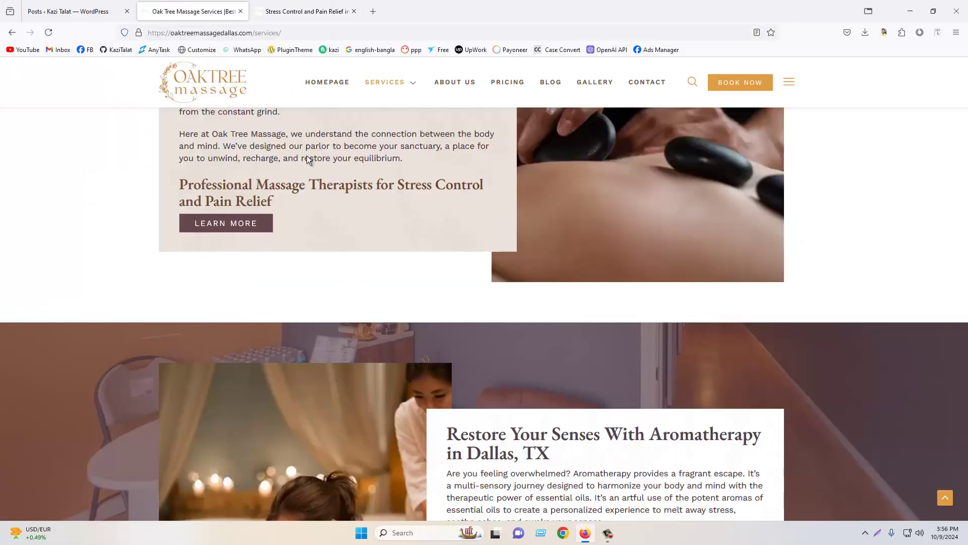
scroll(370, 195, "up", 10)
scroll(370, 195, "down", 5)
mouse_move(379, 91)
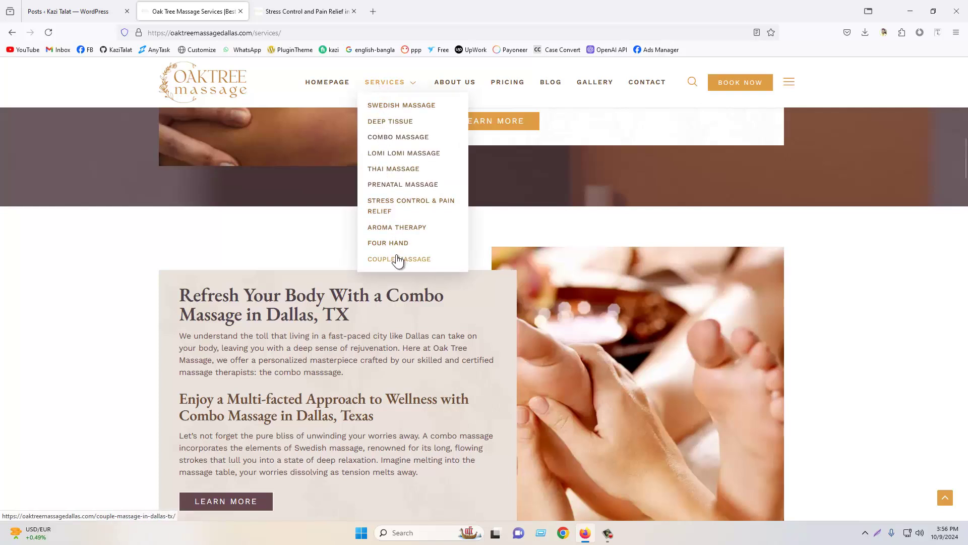
Visit the massage site's About Us, Pricing, Gallery and Contact pages one after another.
left_click(453, 92)
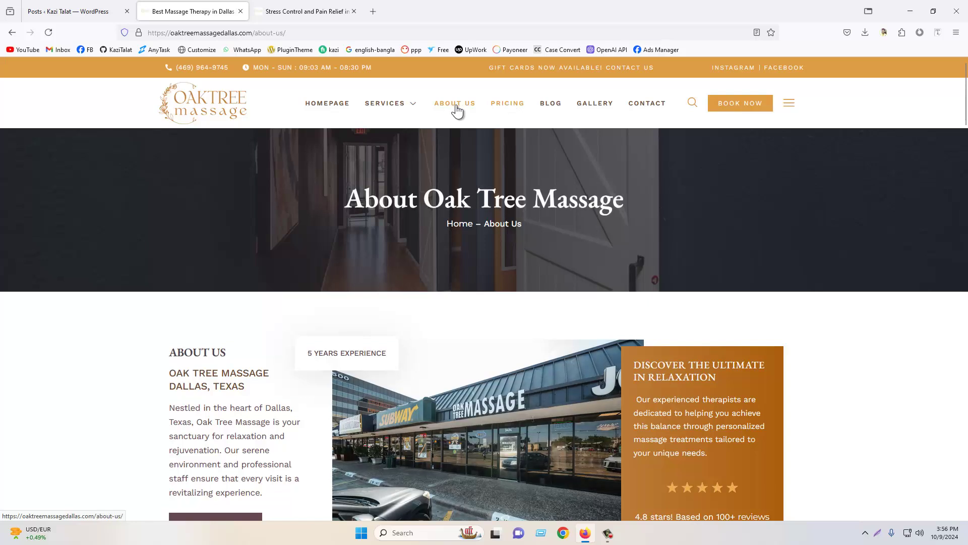
left_click(504, 104)
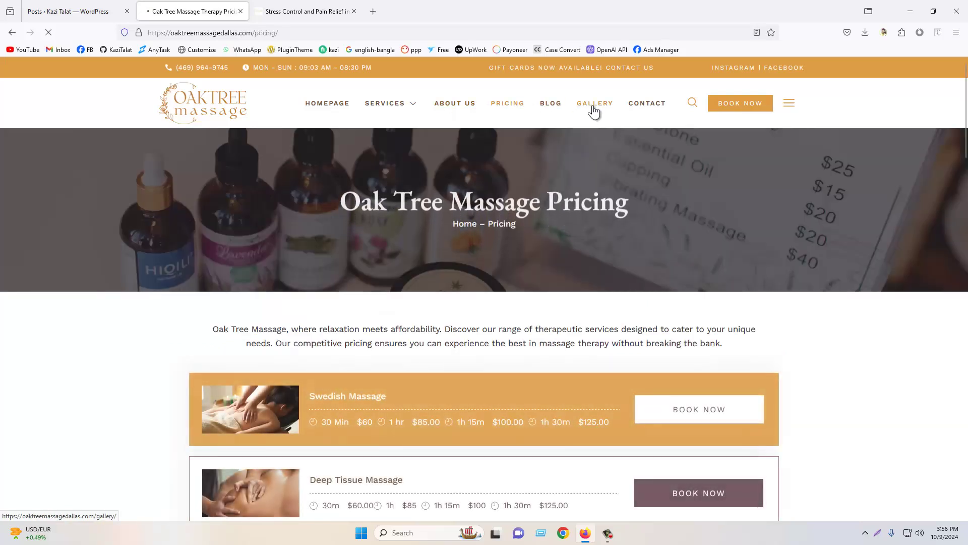
left_click(593, 107)
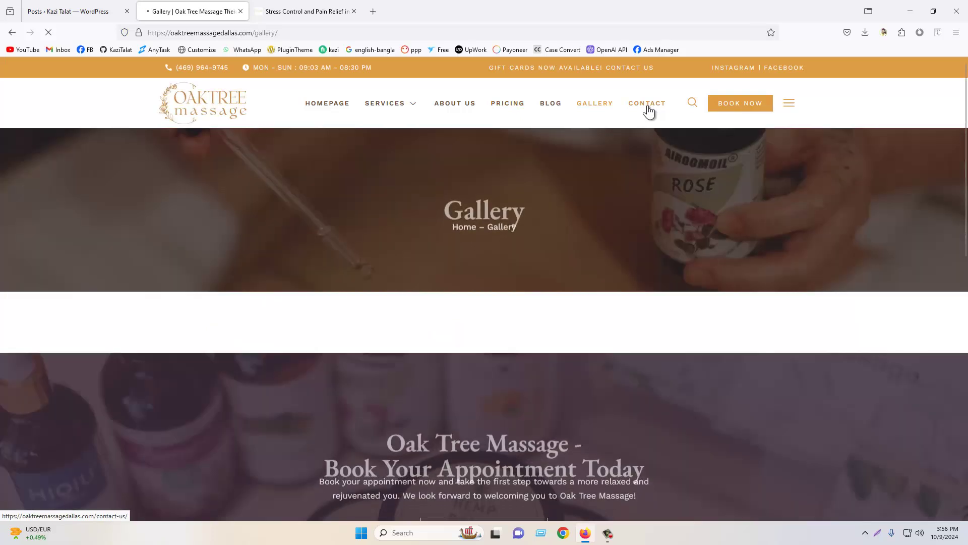
left_click(647, 107)
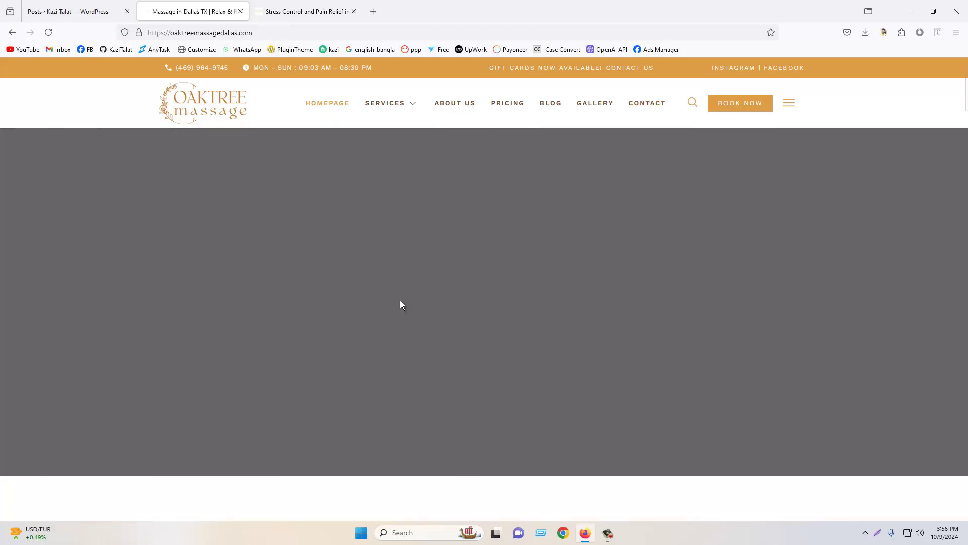
Examine the massage site's homepage sections, including pricing, amenities, Why Choose Us, client reviews, inquiries and newsletter subscription.
scroll(558, 281, "down", 4)
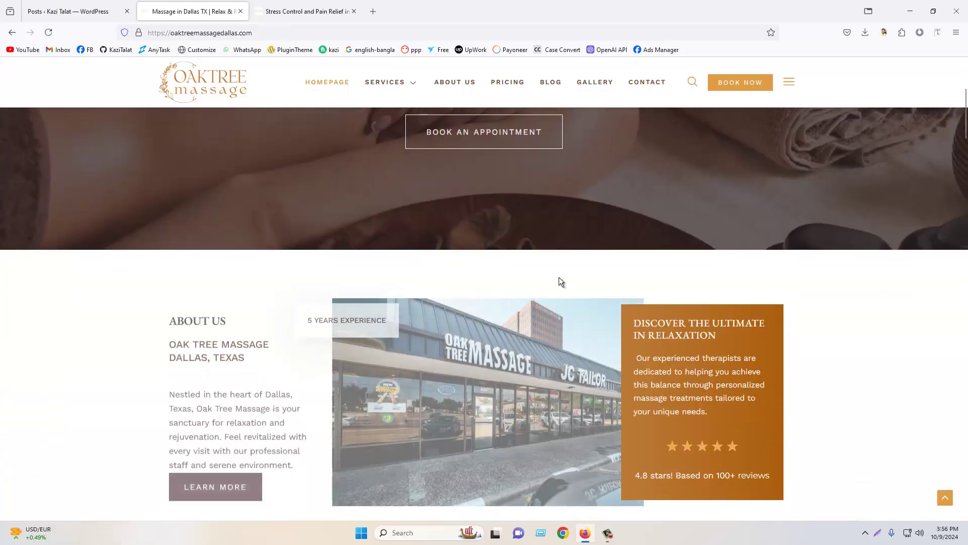
scroll(559, 281, "down", 10)
scroll(559, 281, "down", 8)
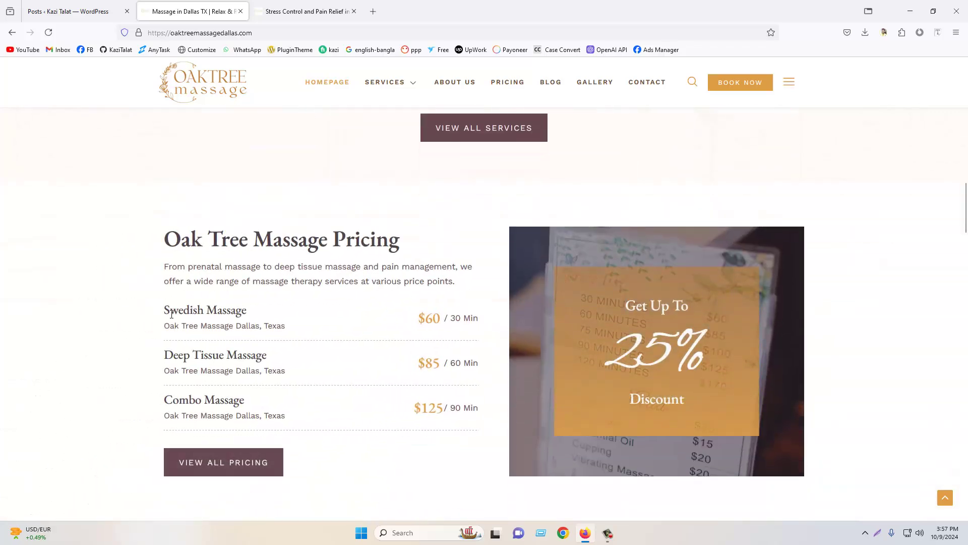
left_click_drag(152, 309, 342, 348)
scroll(639, 348, "down", 7)
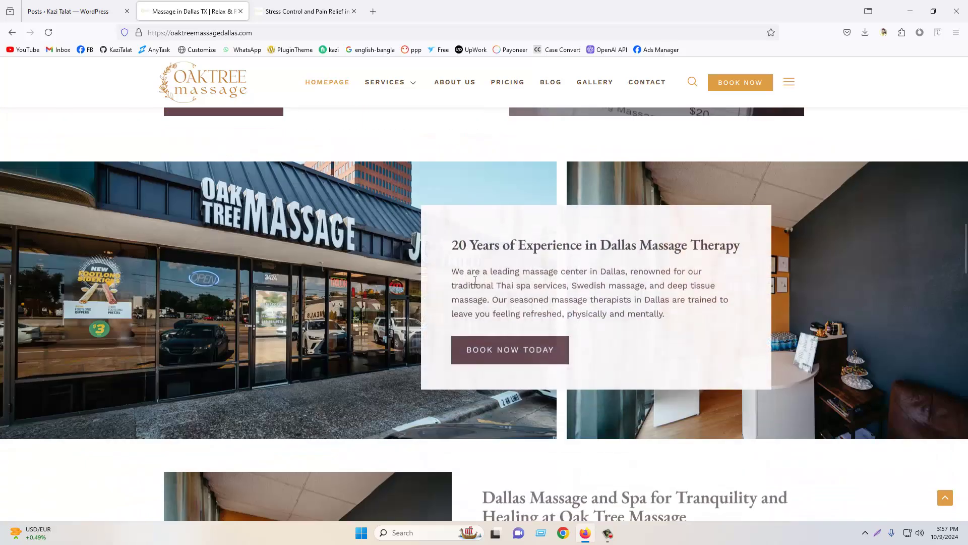
scroll(464, 267, "down", 3)
scroll(464, 268, "down", 5)
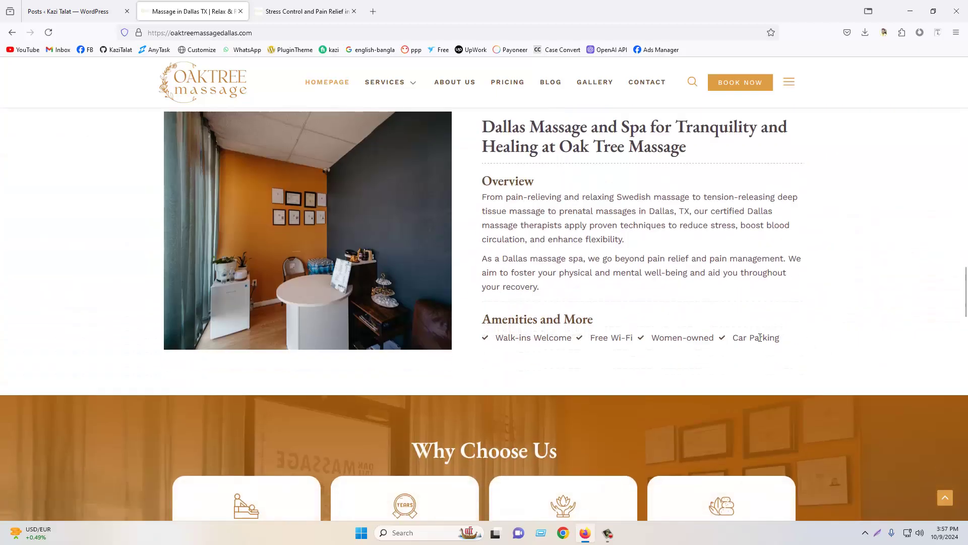
scroll(706, 349, "down", 5)
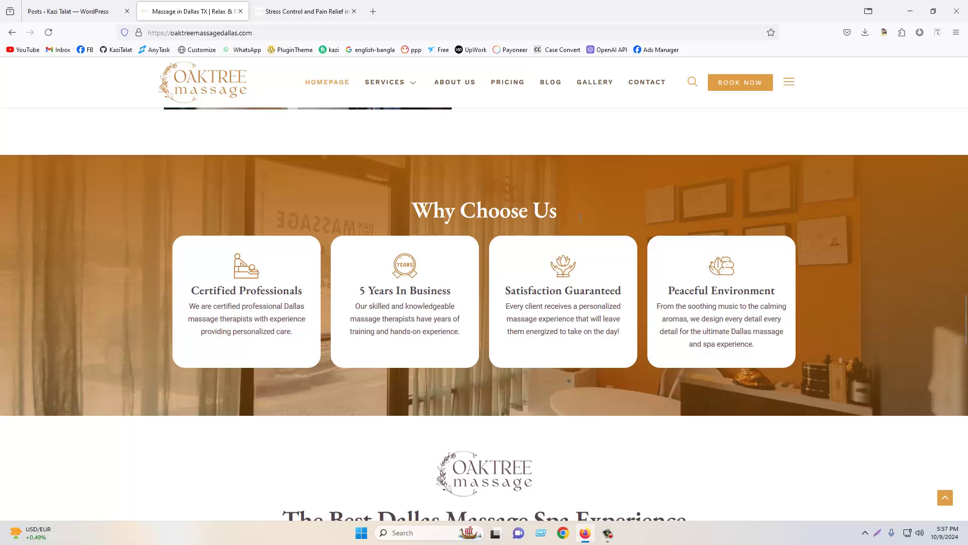
scroll(600, 227, "down", 7)
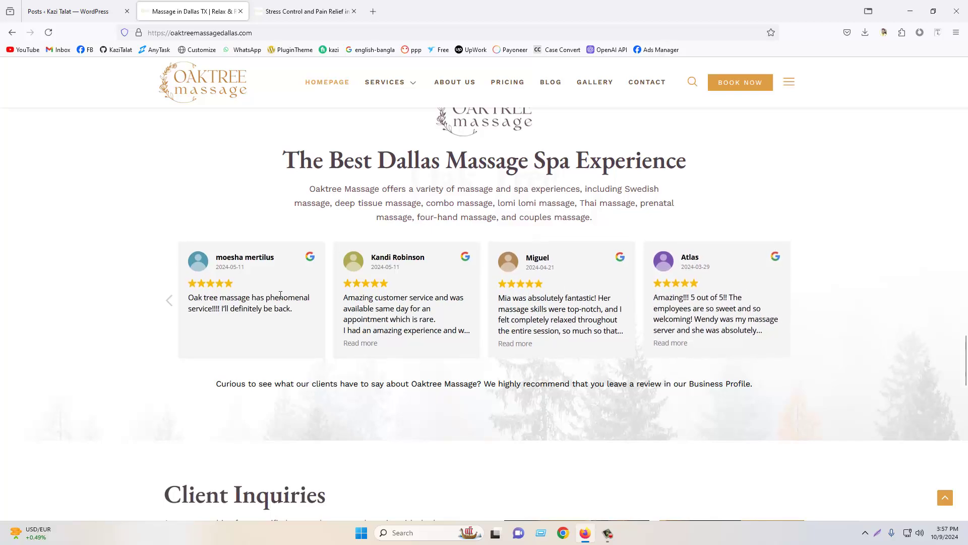
scroll(552, 316, "down", 10)
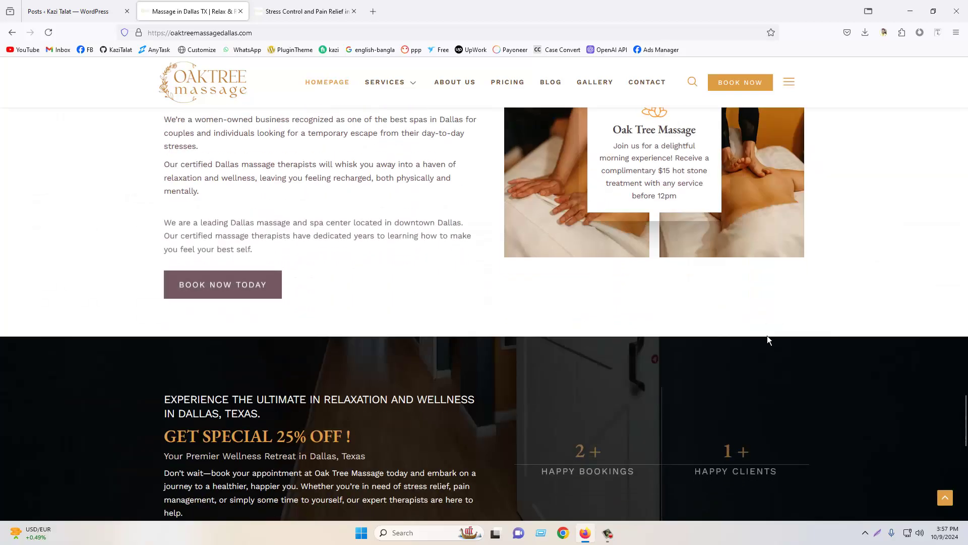
scroll(772, 318, "down", 5)
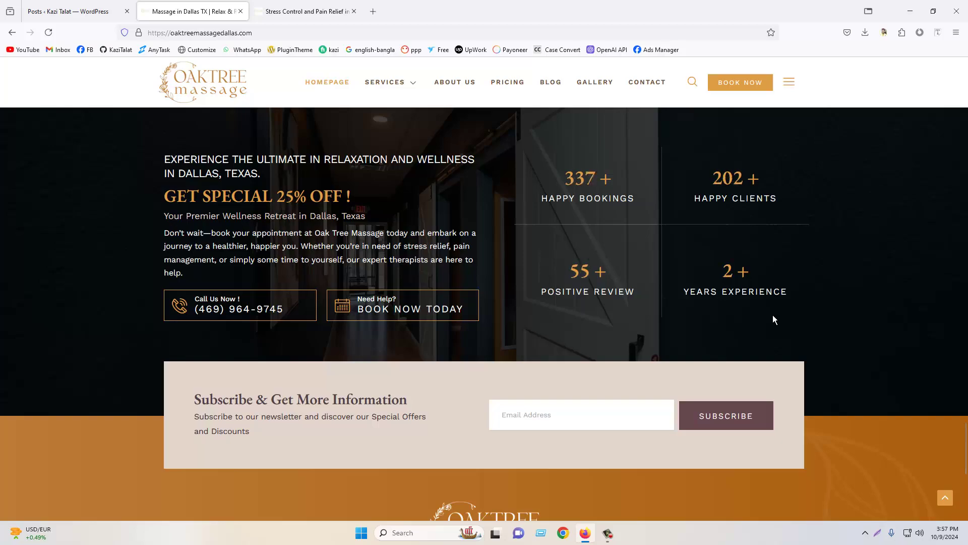
scroll(772, 315, "up", 12)
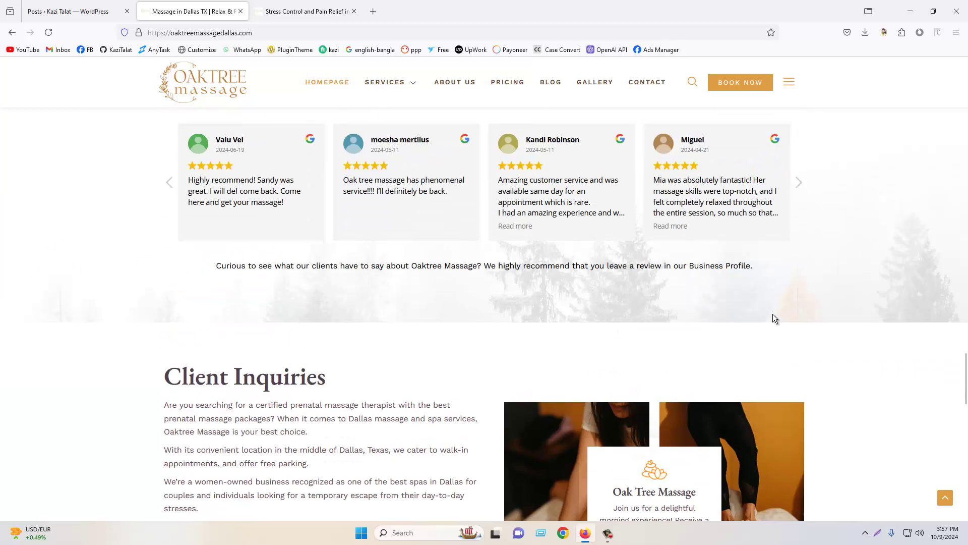
scroll(775, 318, "up", 15)
Open the massage site's Blog page and look over the listed posts.
left_click(548, 87)
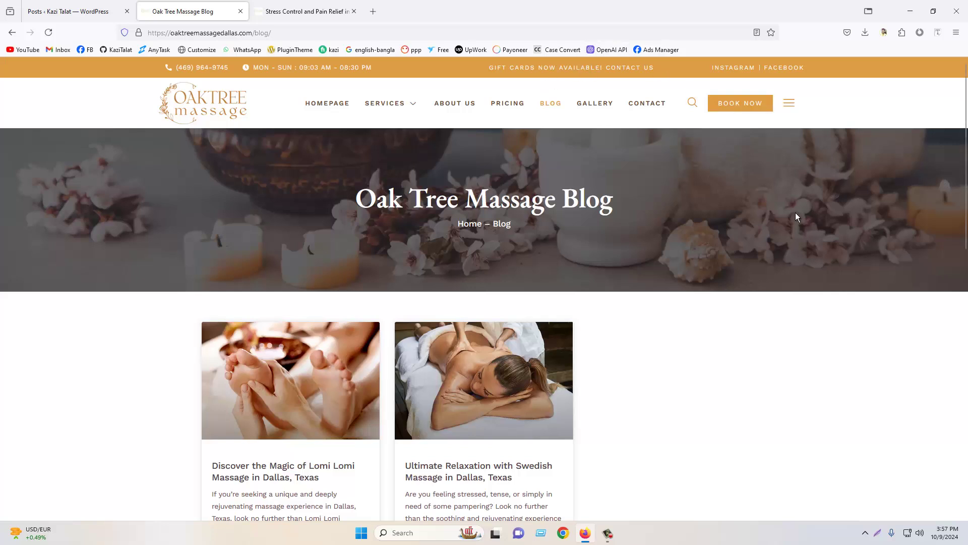
scroll(795, 217, "down", 3)
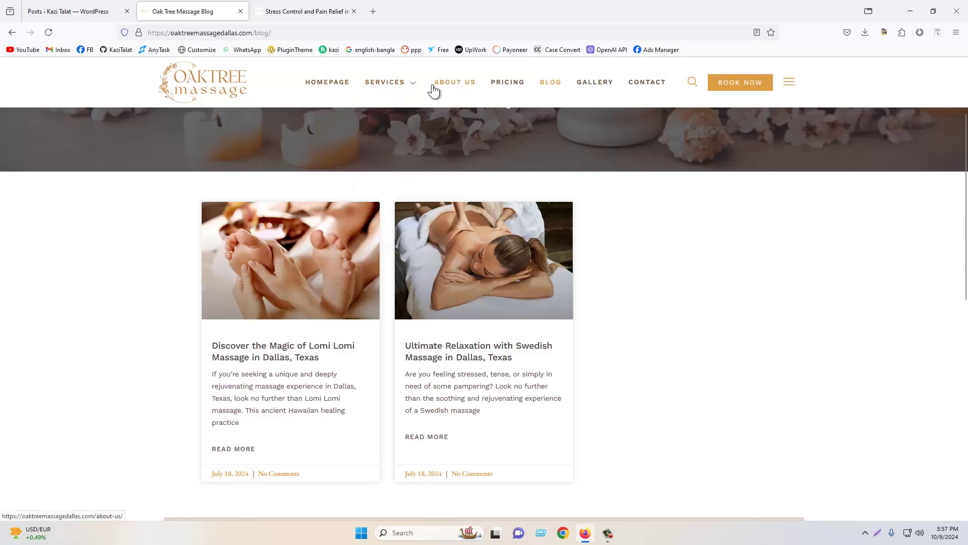
scroll(282, 237, "down", 2)
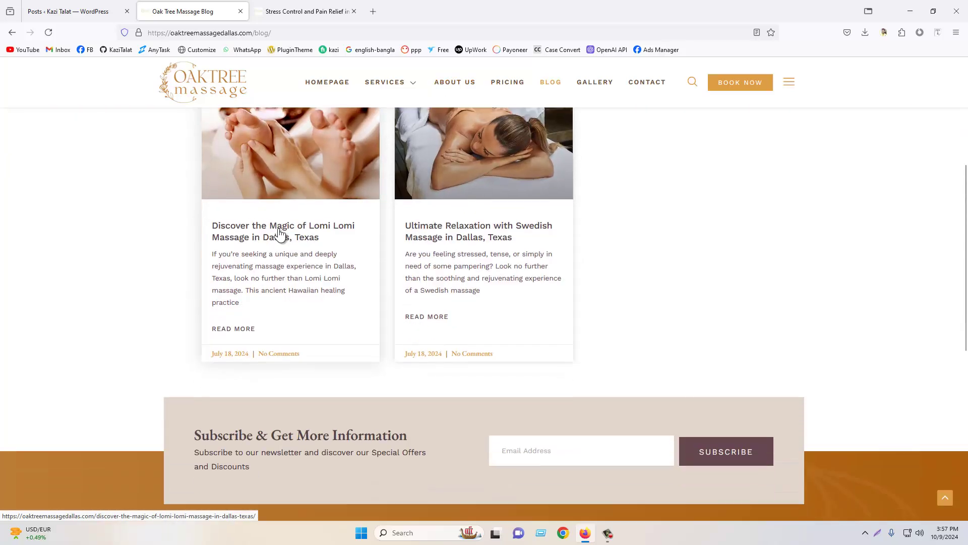
Open the blog post "Discover the Magic of Lomi Lomi Massage in Dallas, Texas" in a new browser tab and view it.
right_click(282, 172)
left_click(295, 176)
left_click(295, 9)
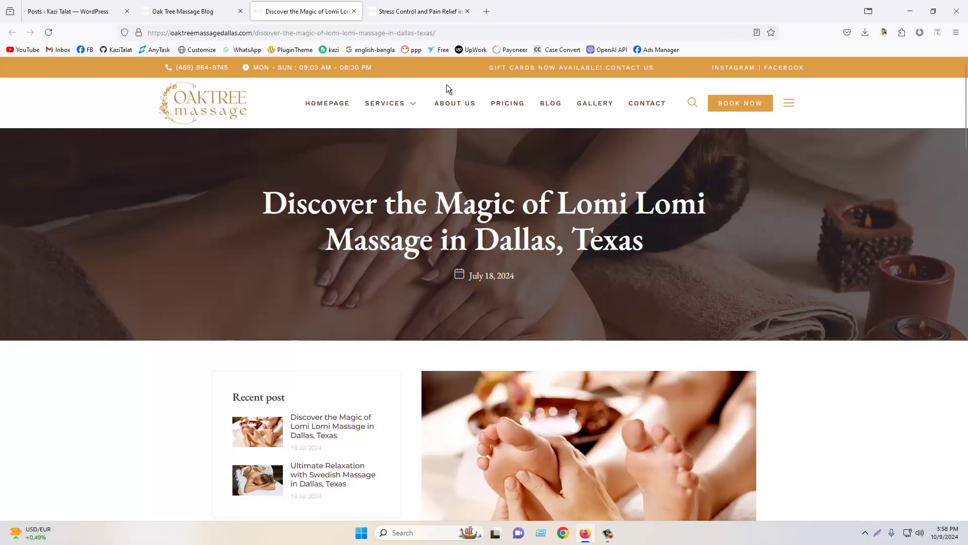
Open the Blog page in another new browser tab from the post and view its post cards.
middle_click(554, 106)
left_click(419, 6)
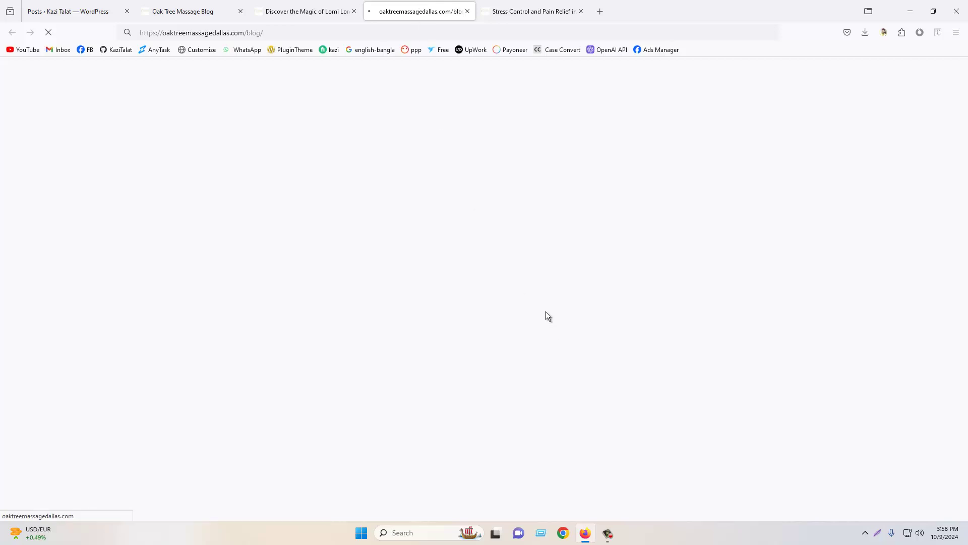
scroll(546, 301, "down", 3)
scroll(546, 305, "down", 2)
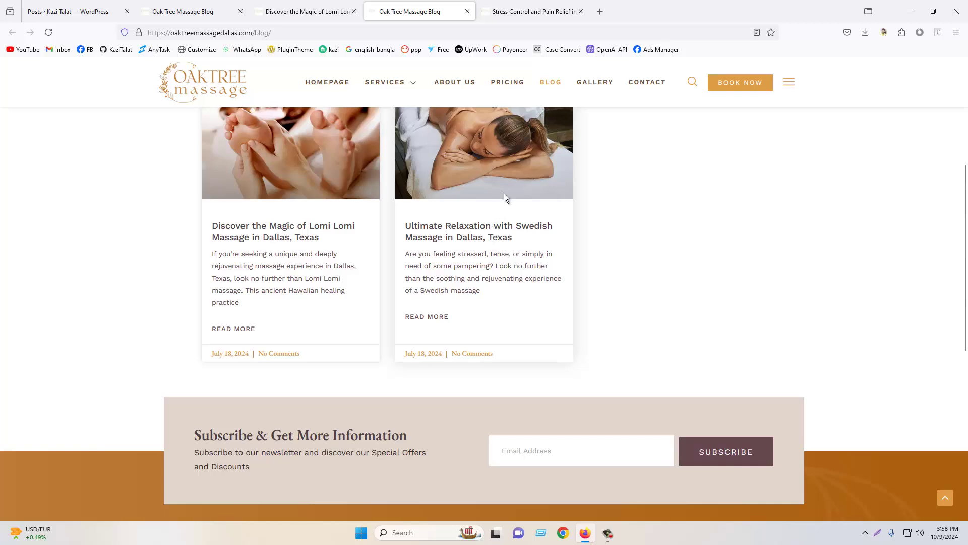
Check the Stress Control and Pain Relief service page for comparison, and return to the newly opened Blog tab.
key("ctrl+Tab")
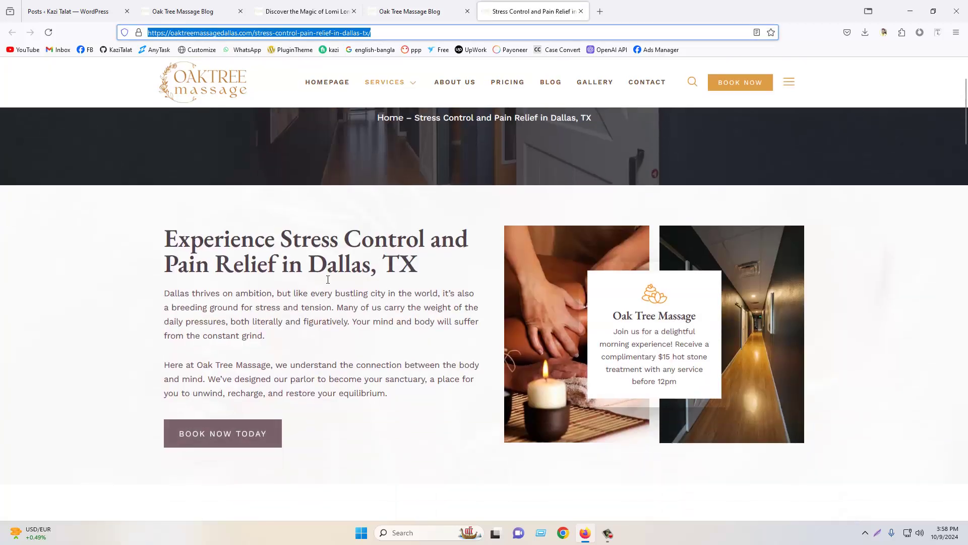
scroll(328, 279, "down", 5)
left_click(410, 11)
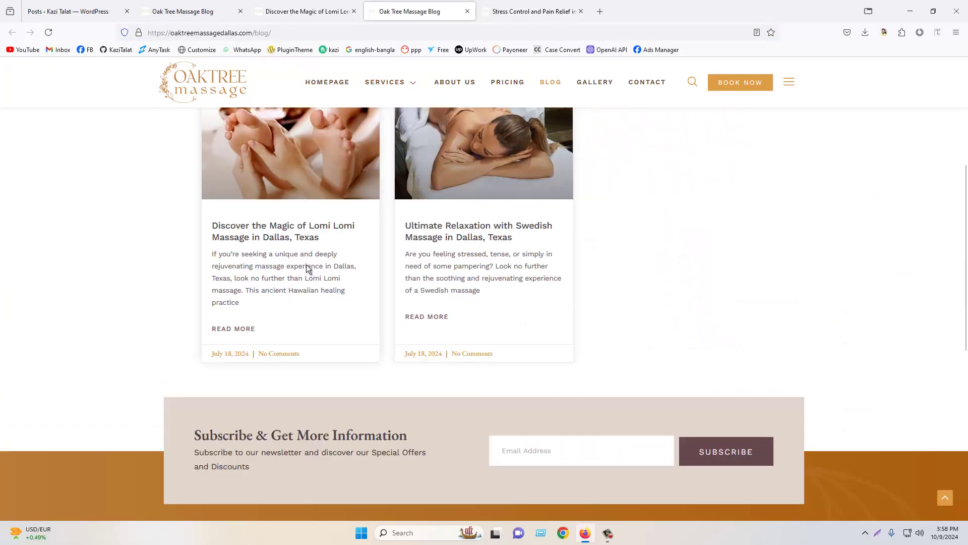
Open the Lomi Lomi massage post from the Blog page and read through its article sections.
left_click(263, 227)
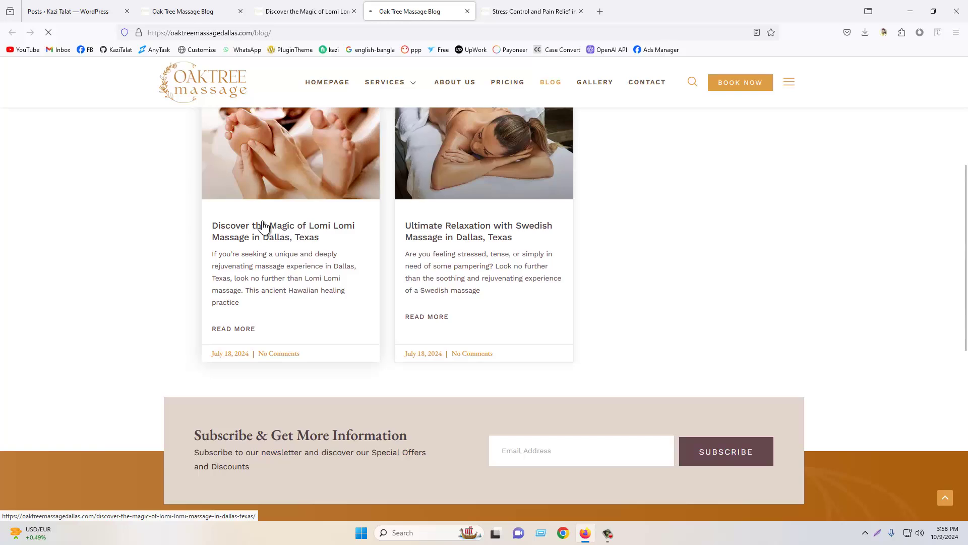
scroll(319, 296, "down", 7)
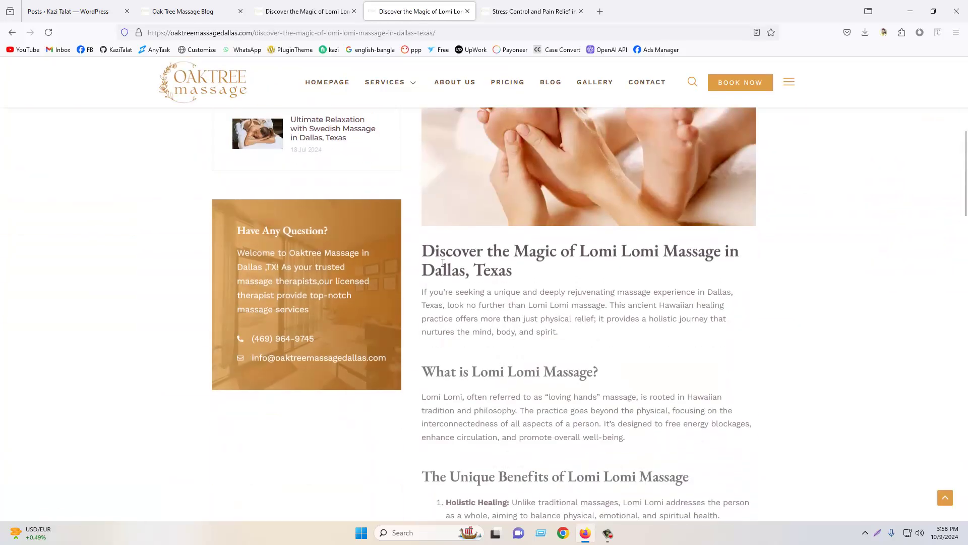
scroll(637, 258, "down", 3)
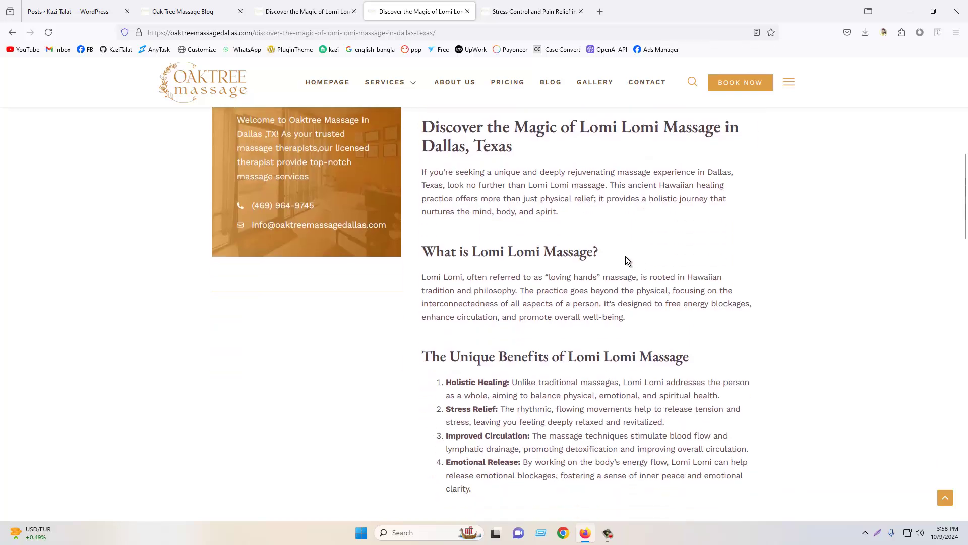
scroll(556, 295, "down", 3)
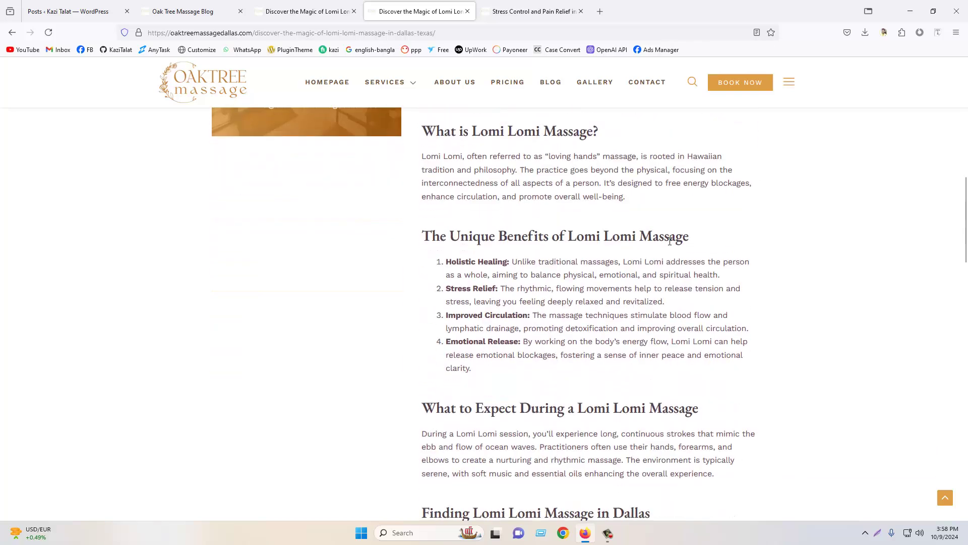
scroll(431, 266, "down", 3)
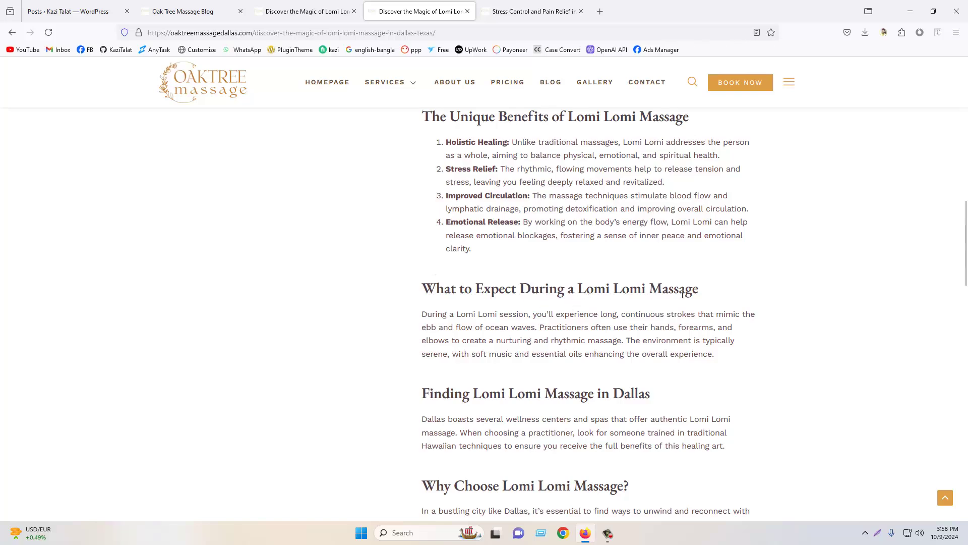
scroll(682, 294, "down", 3)
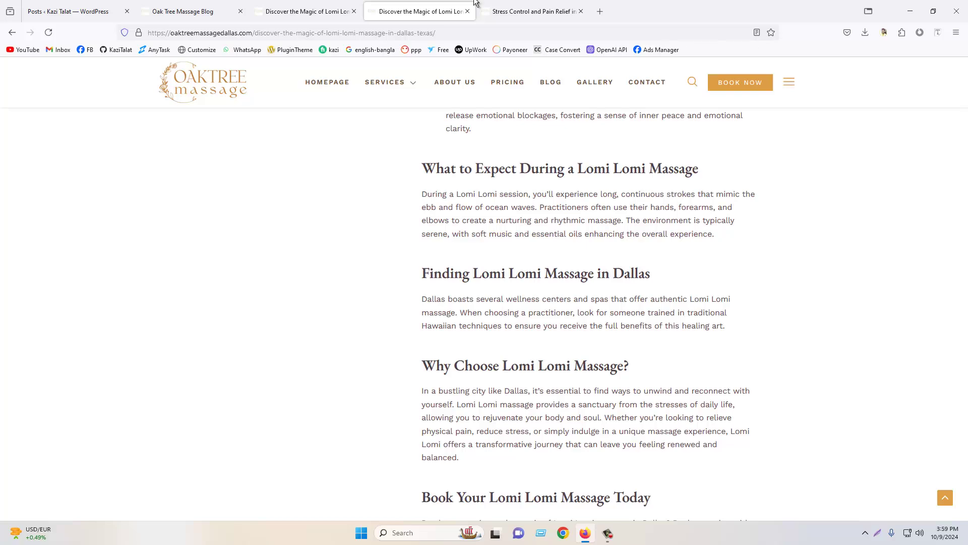
Search Google for "how to make a cup of tea?" in a new browser tab.
left_click(600, 10)
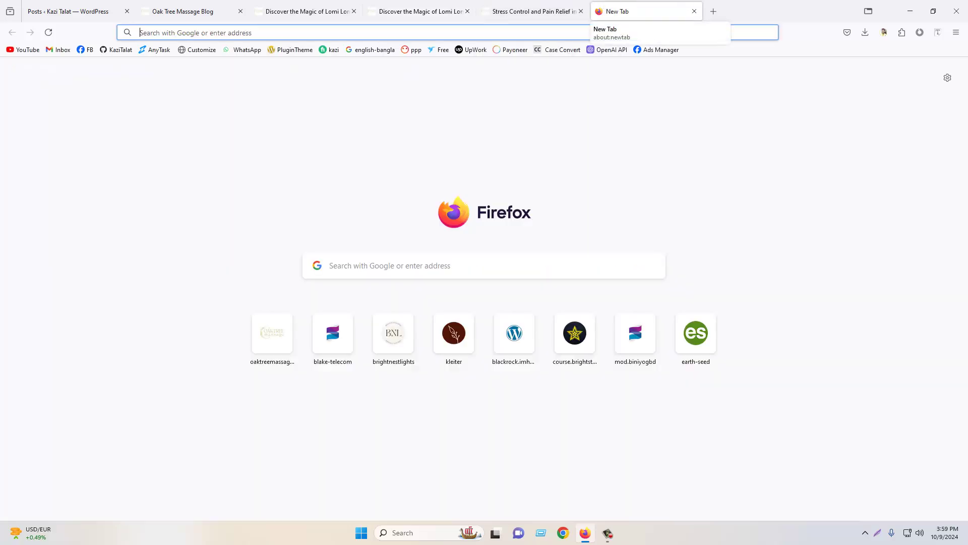
type("how to make a")
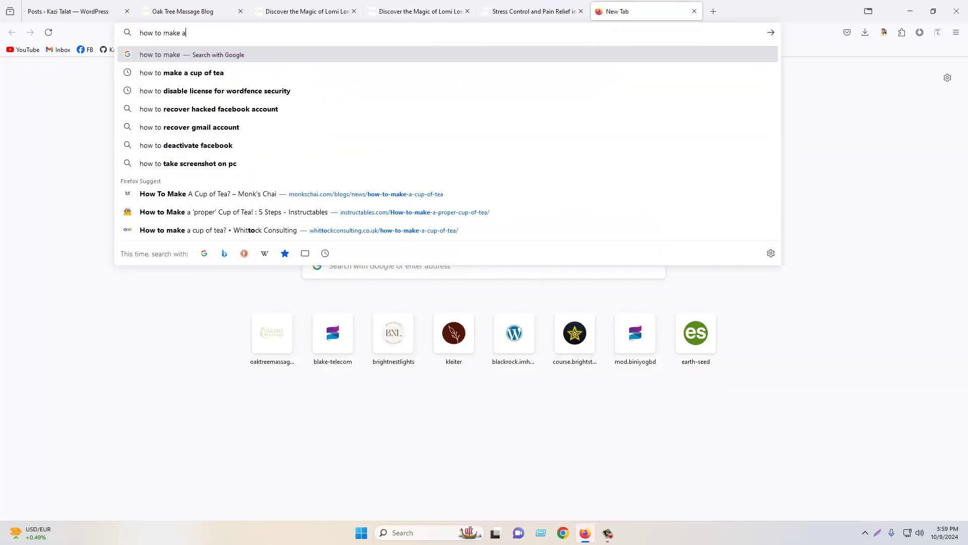
type(" cup of tea?")
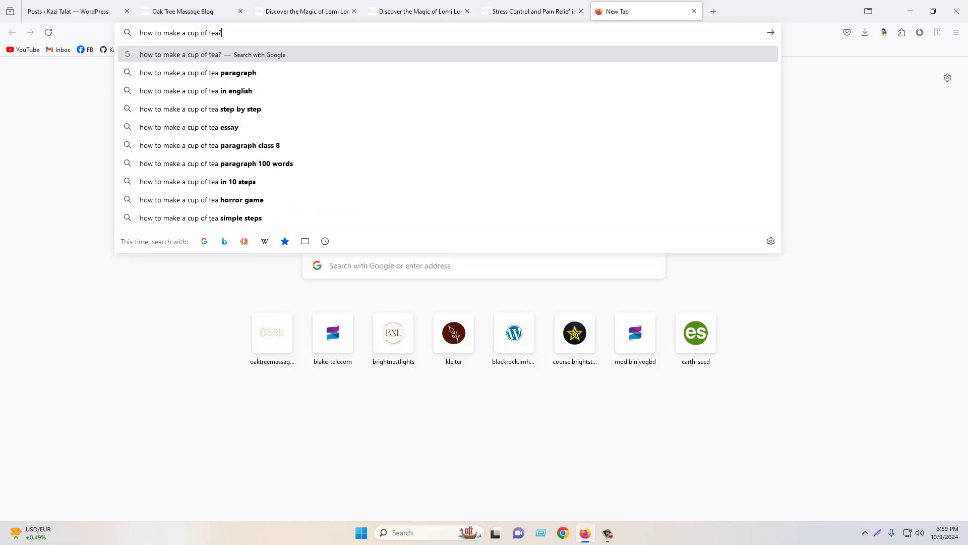
key("Return")
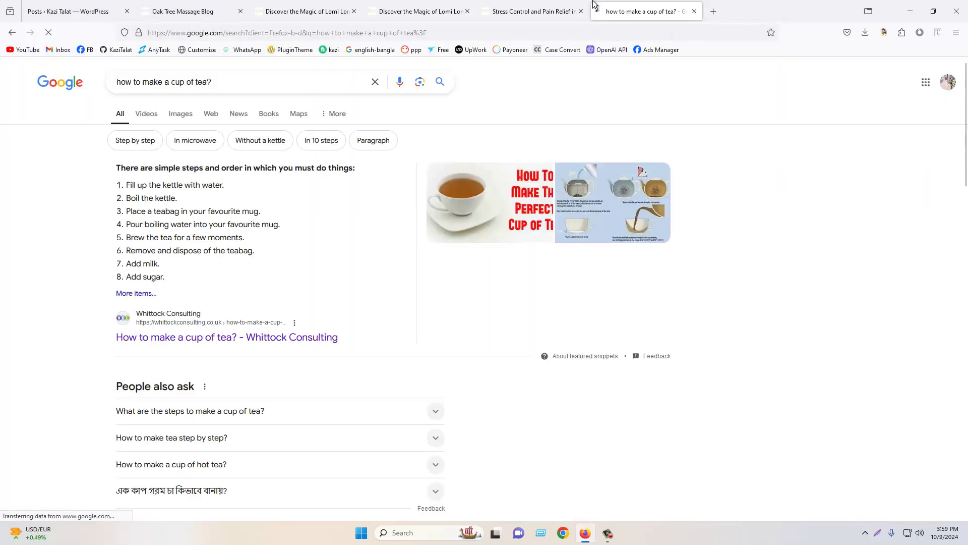
Open the Whittock Consulting and Instructables tea results in new browser tabs and view the Whittock Consulting article.
scroll(370, 428, "down", 2)
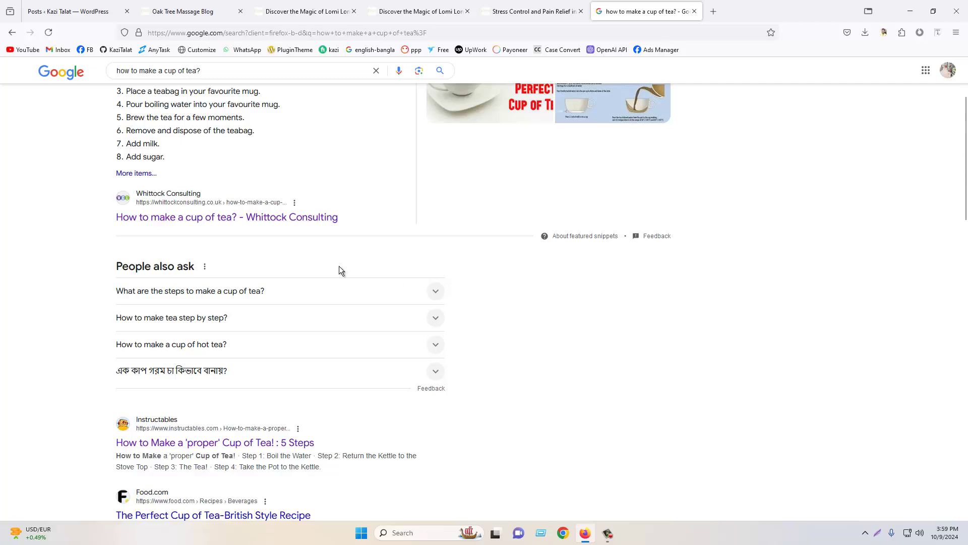
right_click(195, 218)
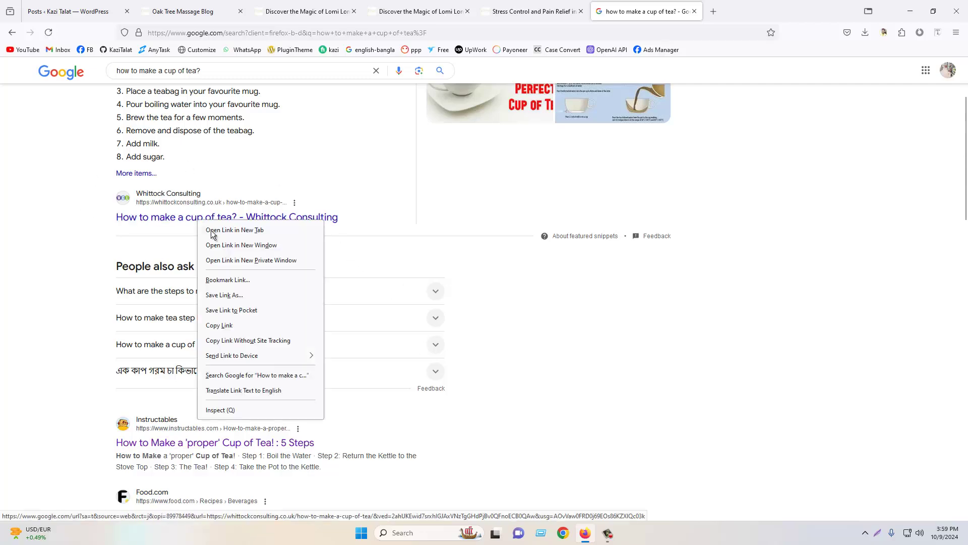
left_click(229, 232)
scroll(194, 217, "down", 5)
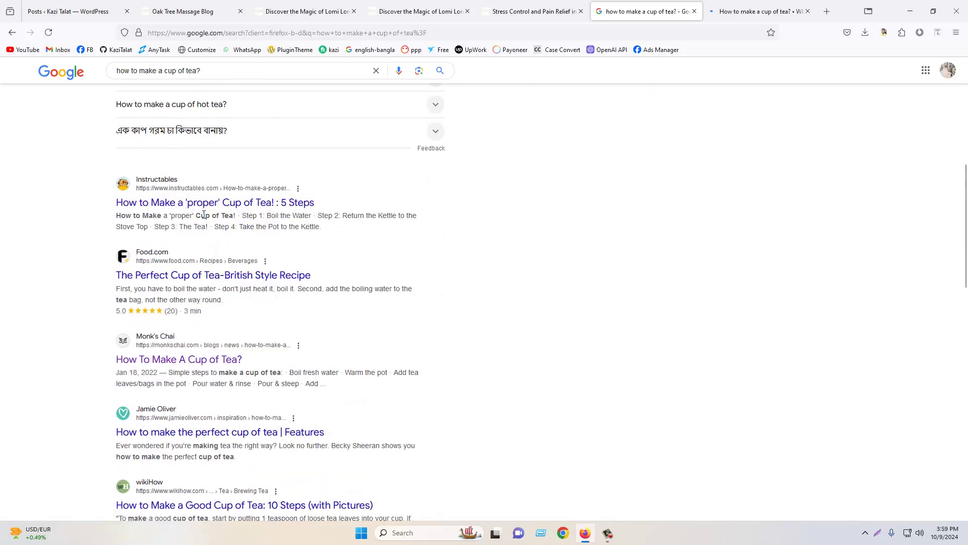
left_click(702, 2)
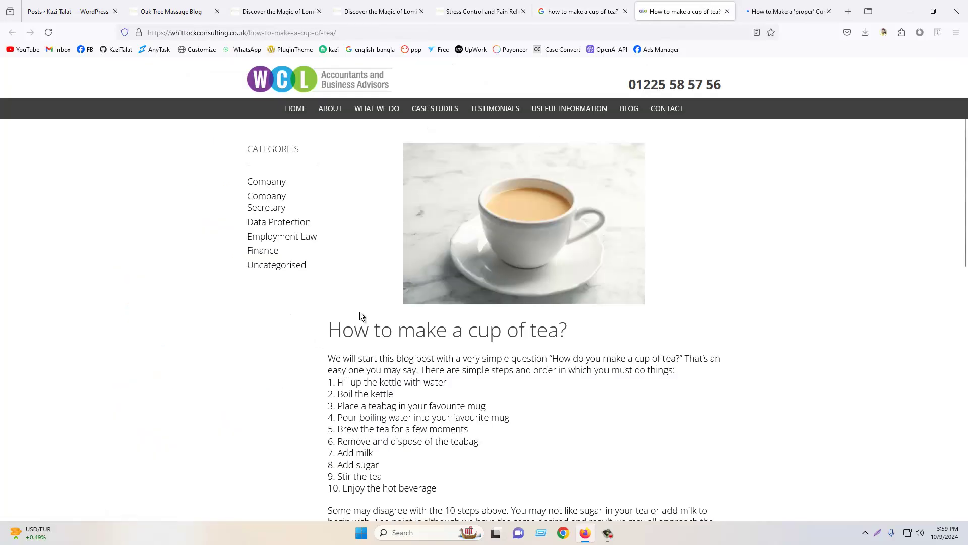
Read through the Whittock Consulting tea article, highlighting its numbered steps and the paragraph that follows them.
scroll(359, 311, "down", 2)
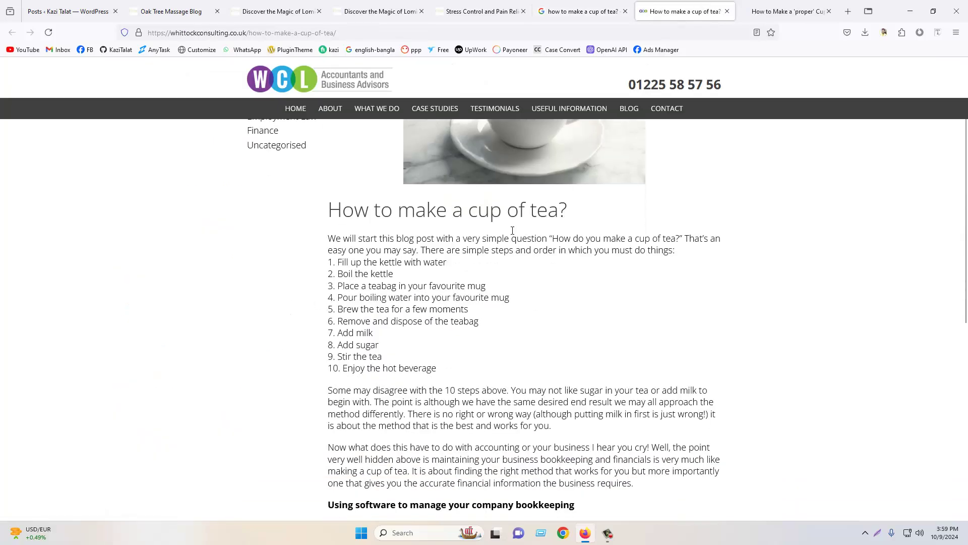
left_click_drag(329, 234, 393, 319)
scroll(368, 276, "down", 3)
scroll(392, 319, "down", 1)
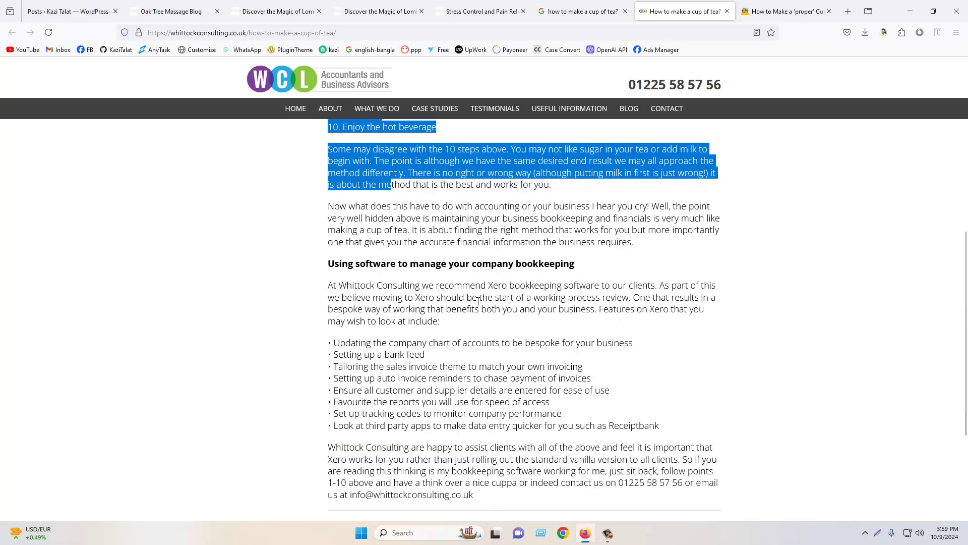
scroll(477, 298, "down", 2)
scroll(365, 145, "up", 4)
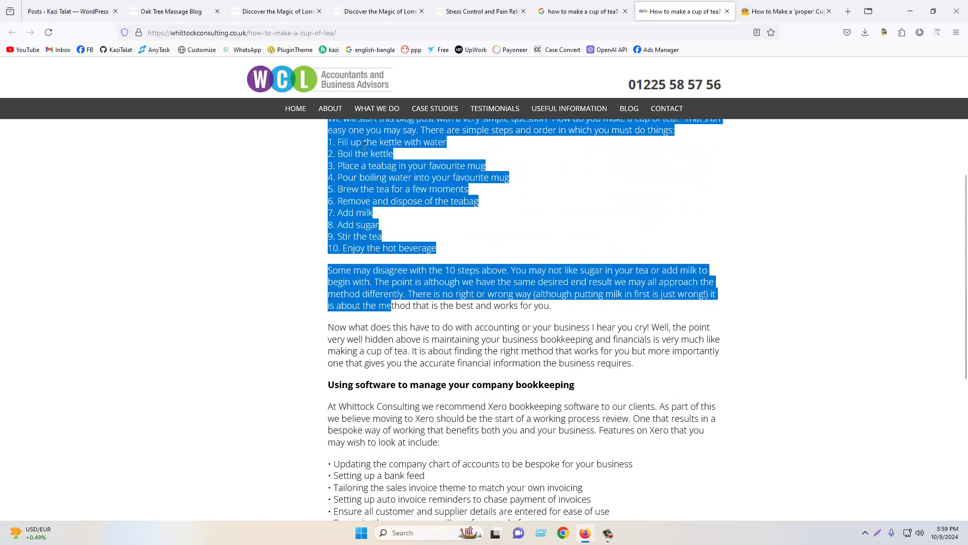
Open Whittock Consulting's Home and About pages in new browser tabs, view them, and return to the tea article.
right_click(300, 111)
left_click(309, 119)
left_click(692, 11)
left_click(597, 11)
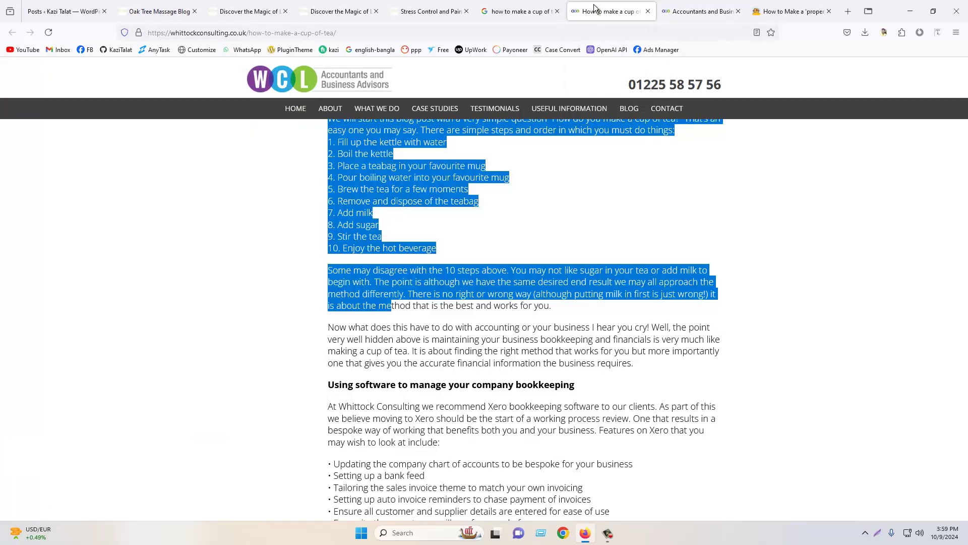
right_click(327, 115)
left_click(337, 123)
left_click(633, 11)
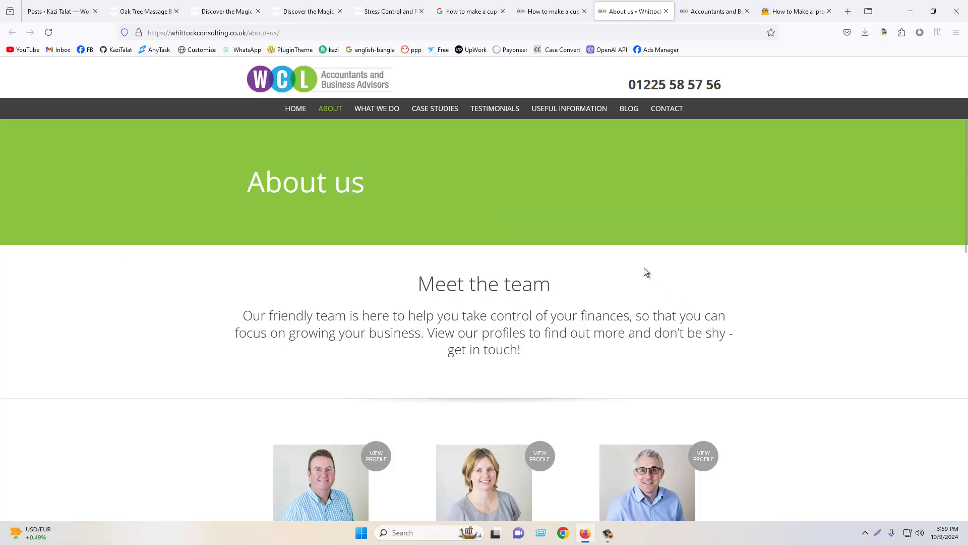
left_click(546, 6)
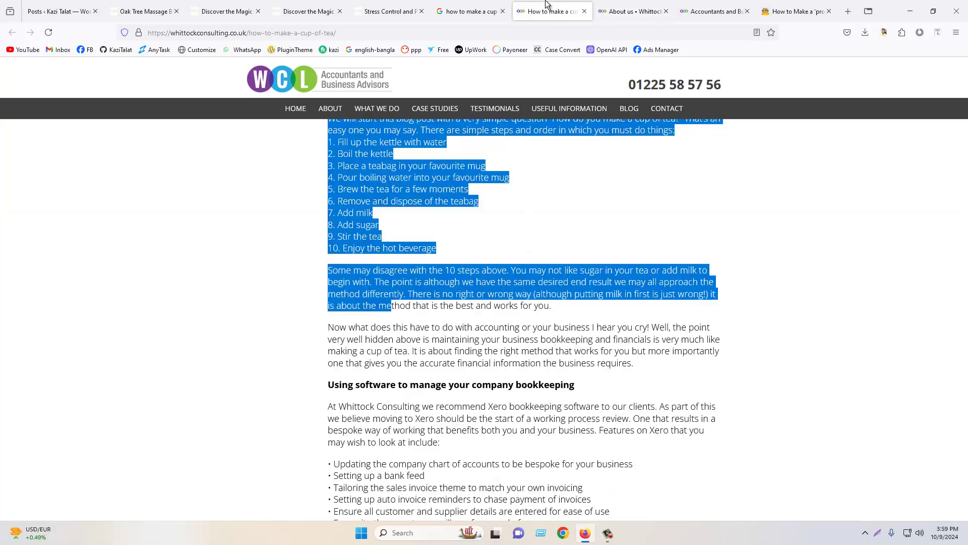
Browse the post listings on Whittock Consulting's Blog page, and return to the WordPress admin to show the Pages options.
left_click(623, 113)
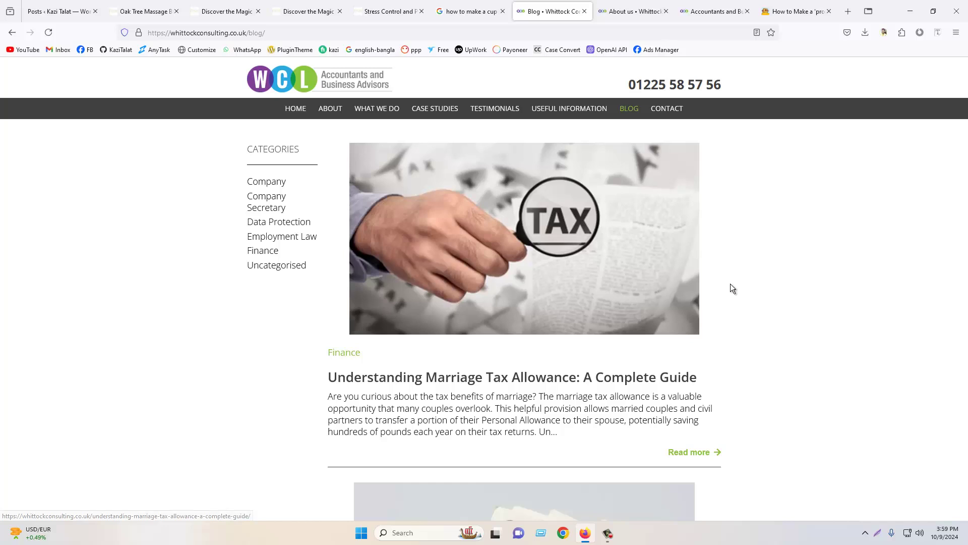
scroll(732, 287, "down", 3)
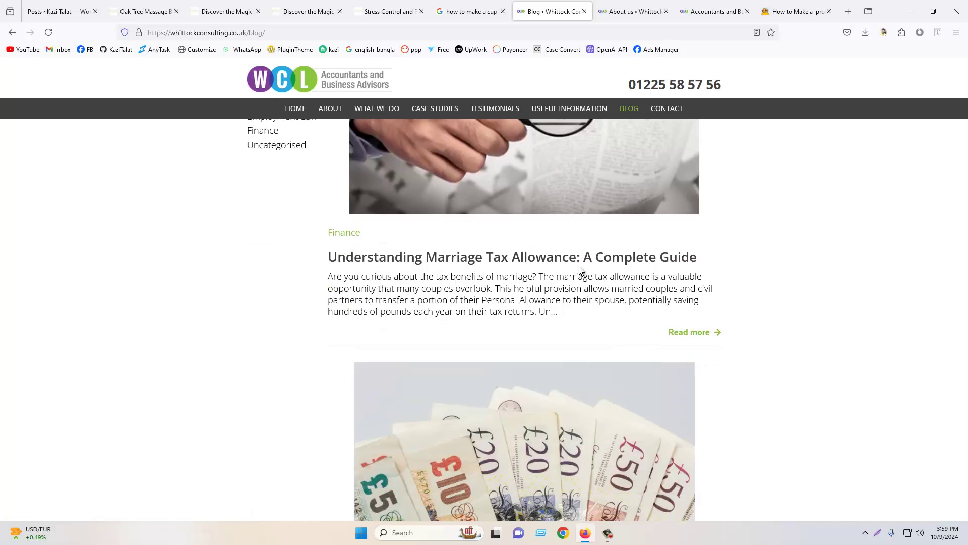
scroll(603, 295, "down", 6)
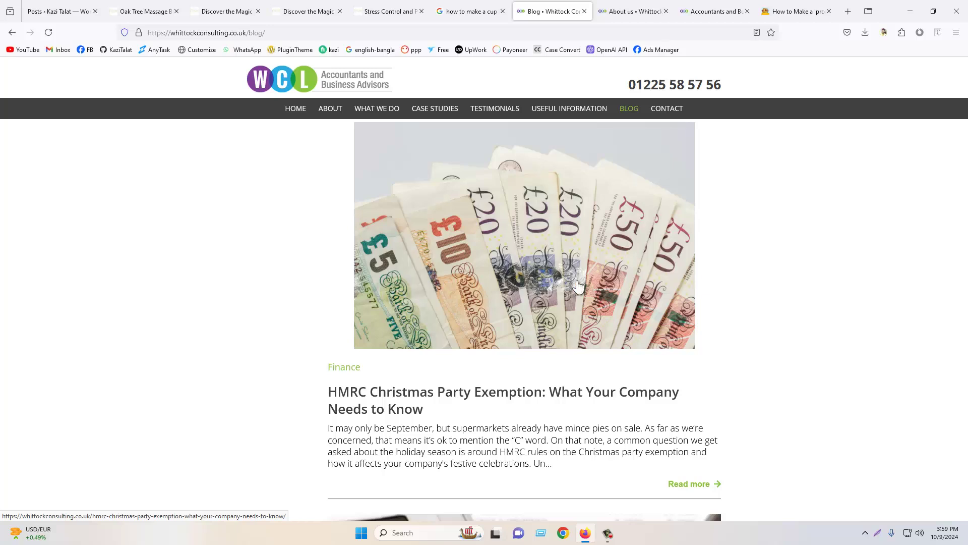
left_click(80, 7)
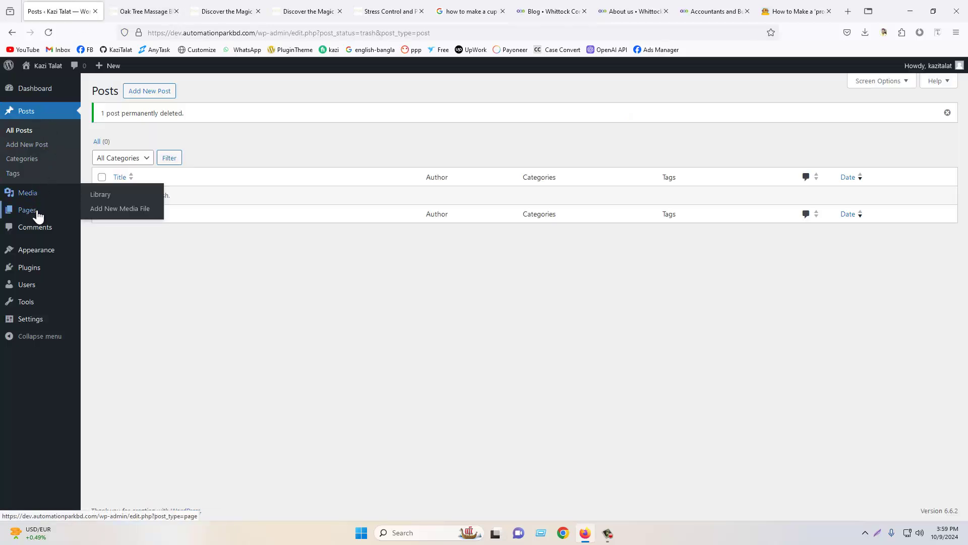
mouse_move(37, 213)
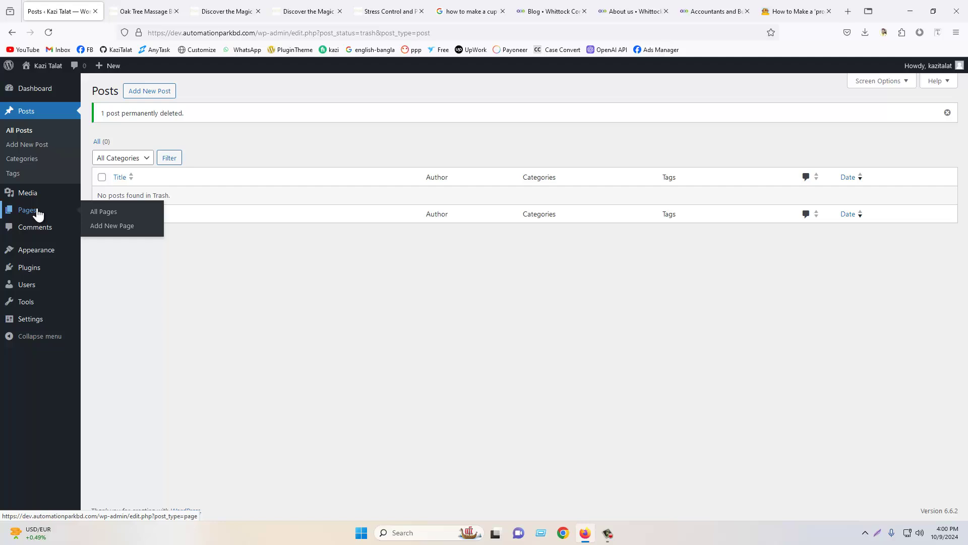
Go from the Oak Tree Massage Lomi Lomi article to that site's Blog page and view its post listings.
left_click(305, 11)
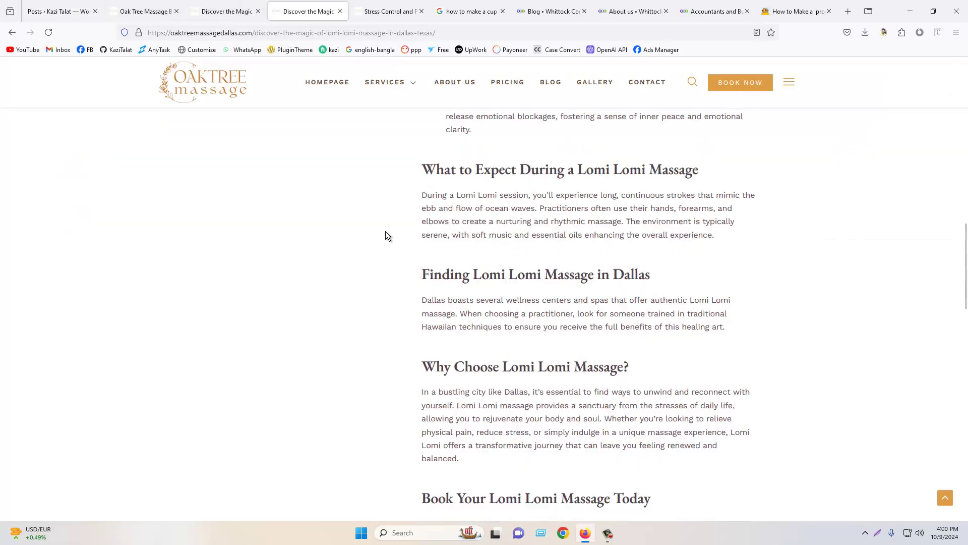
scroll(386, 233, "up", 10)
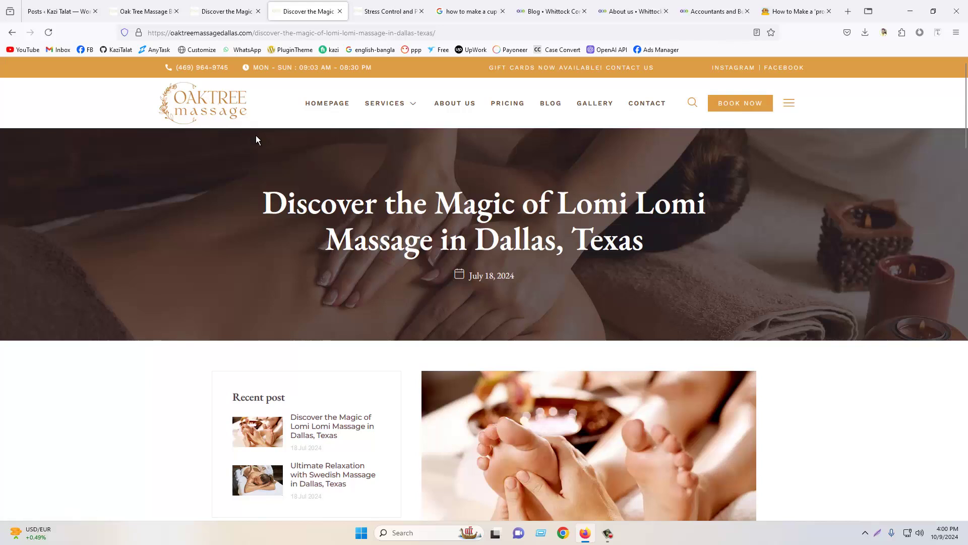
left_click(551, 110)
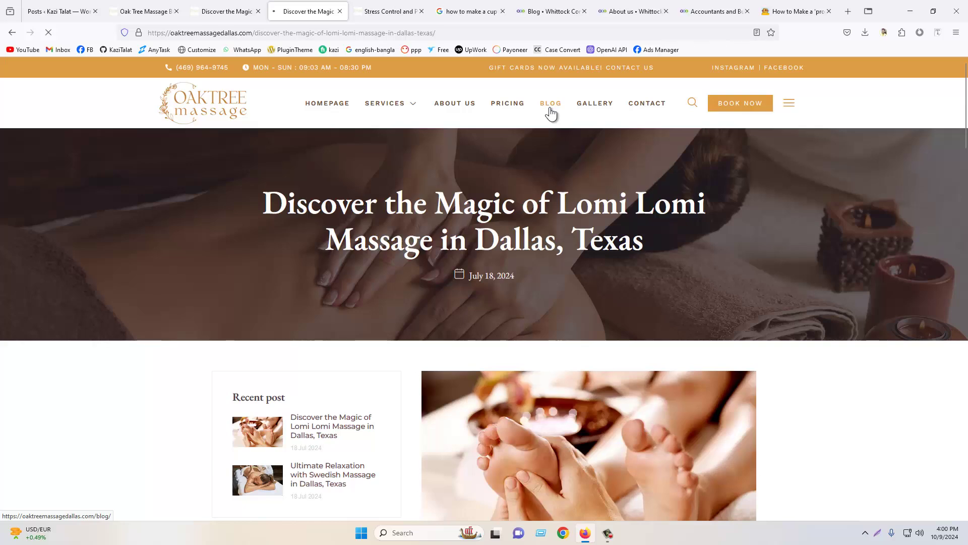
scroll(476, 282, "down", 3)
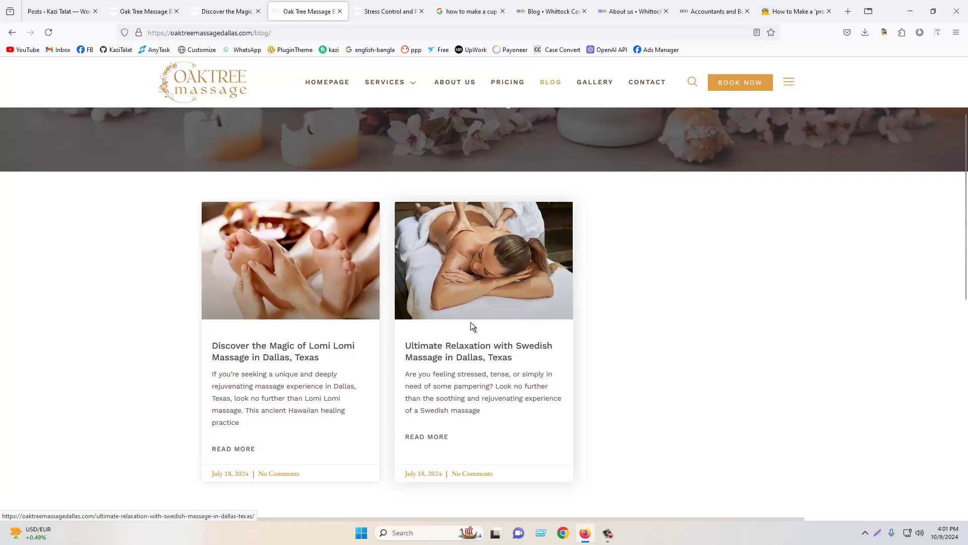
Return to the WordPress admin, show all posts, and start a new post.
left_click(63, 11)
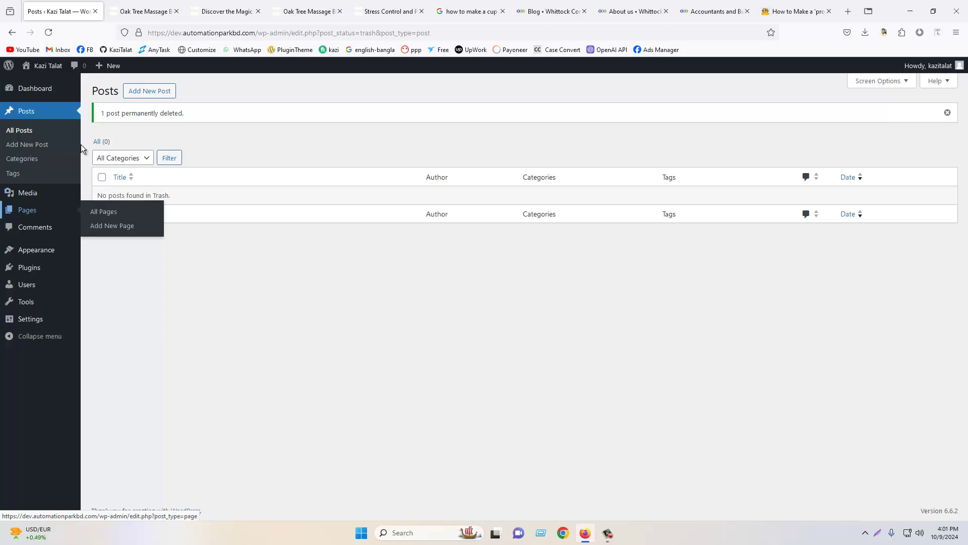
left_click(43, 115)
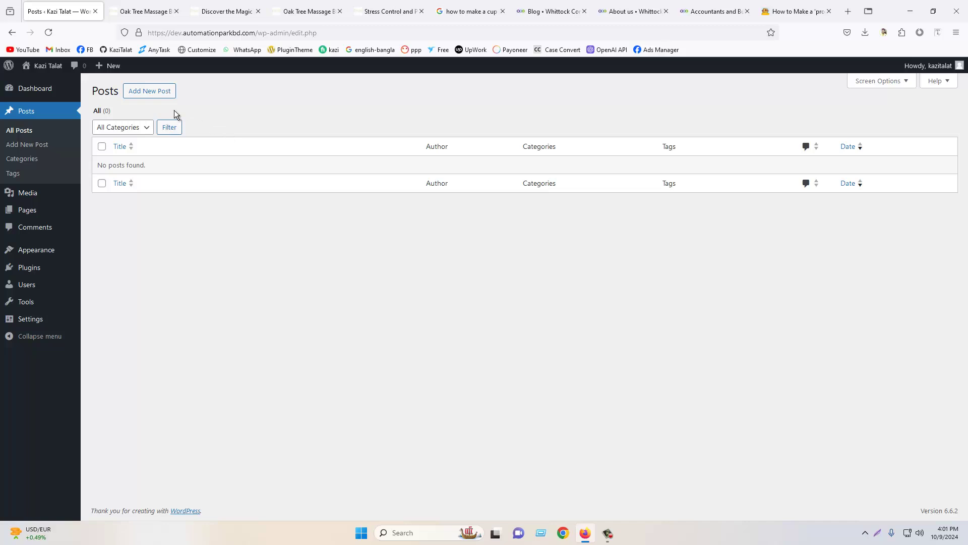
left_click(150, 96)
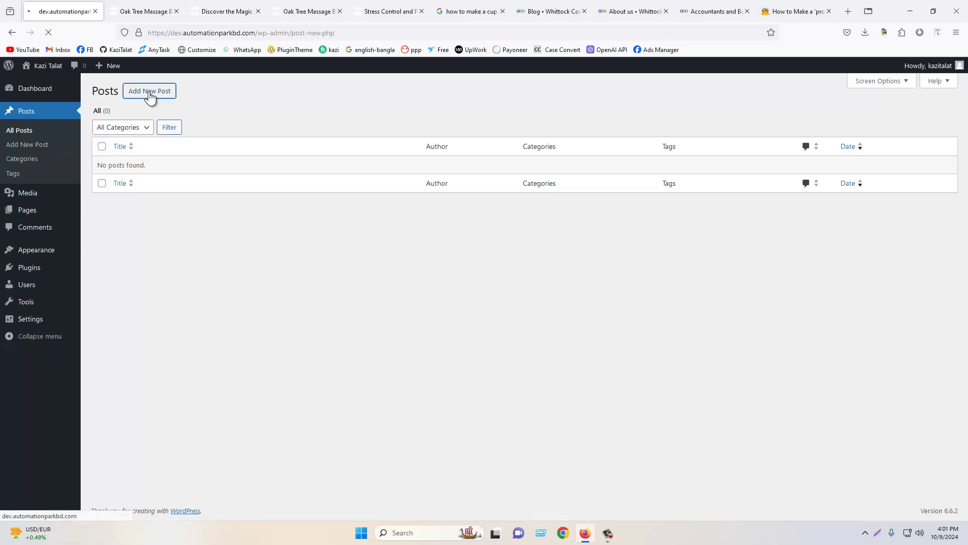
Close all the example-site and Google search browser tabs, keeping only the WordPress new post editor.
left_click(176, 11)
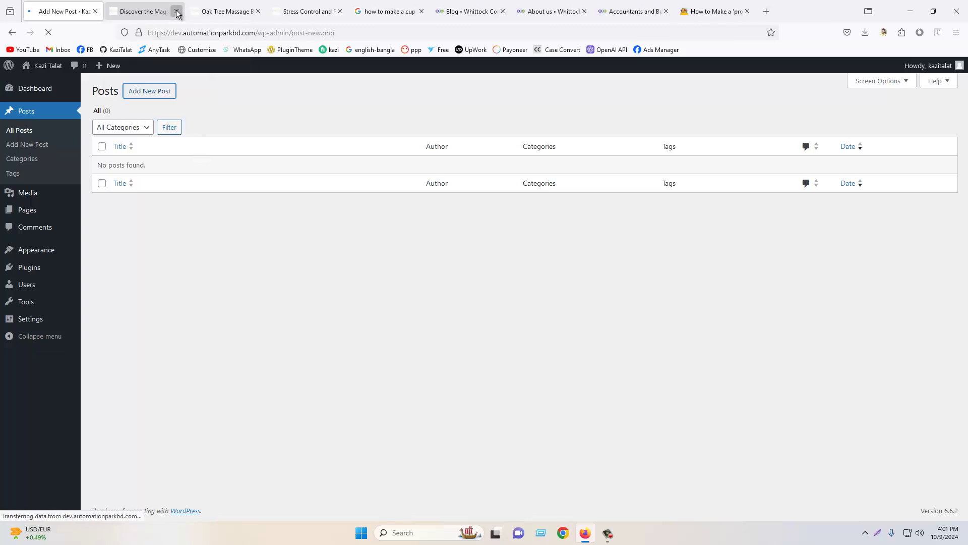
left_click(176, 11)
left_click(175, 11)
left_click(176, 11)
left_click(176, 12)
left_click(176, 11)
left_click(175, 11)
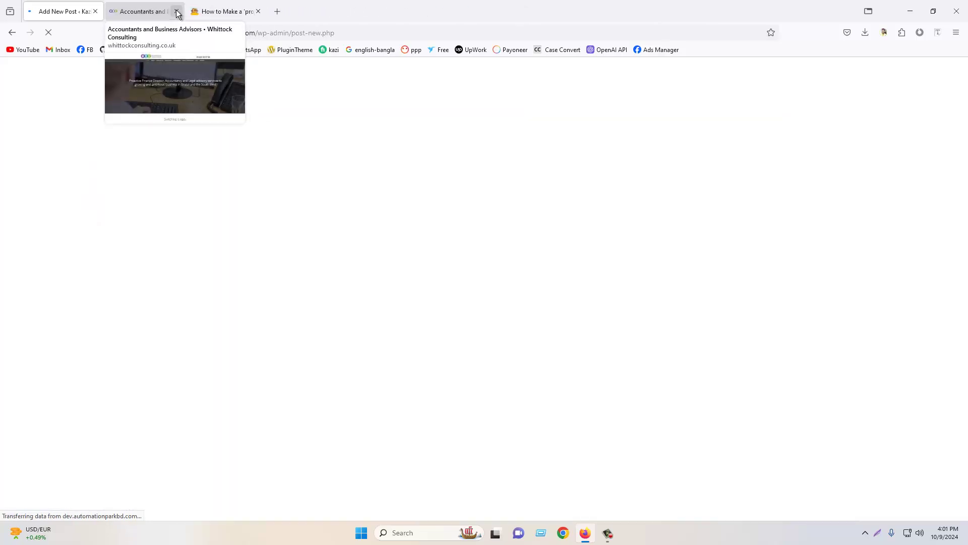
left_click(176, 11)
left_click(176, 11)
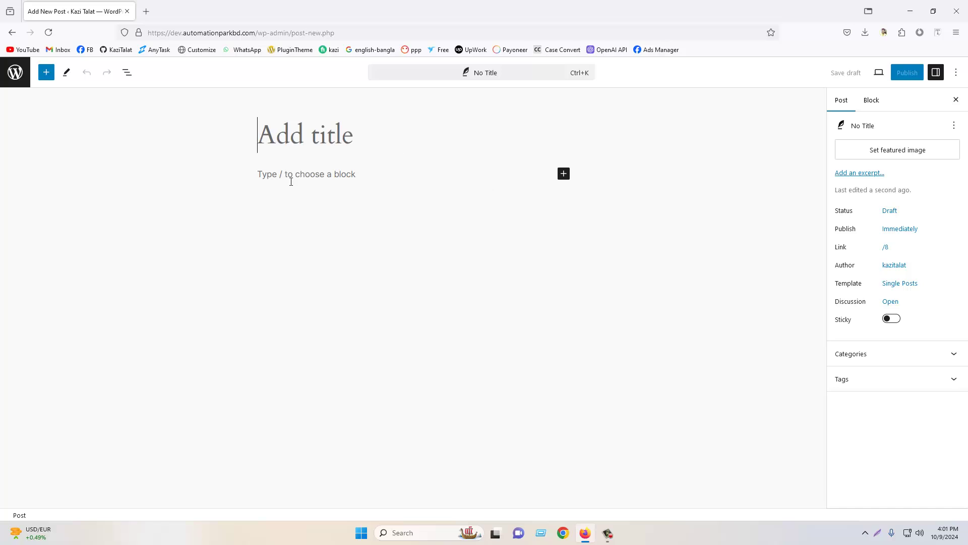
Search for "chat gpt" in a new browser tab, open ChatGPT from OpenAI's page, and close the OpenAI introduction tab.
left_click(147, 10)
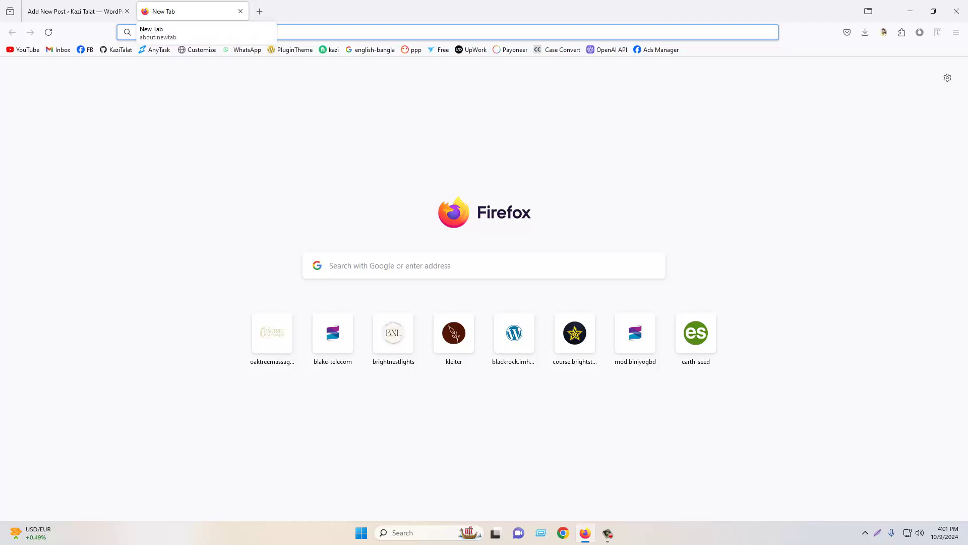
type("chat gpt")
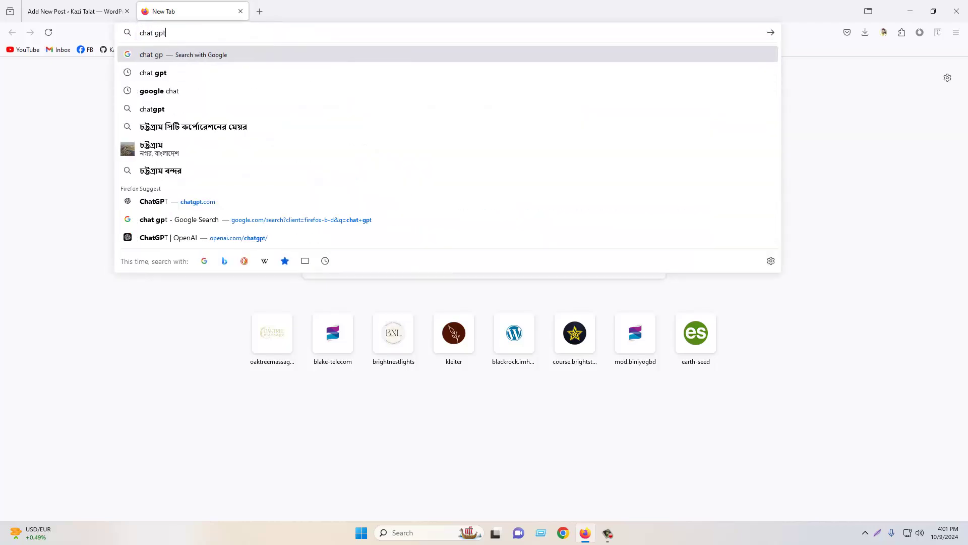
key("Return")
left_click(154, 185)
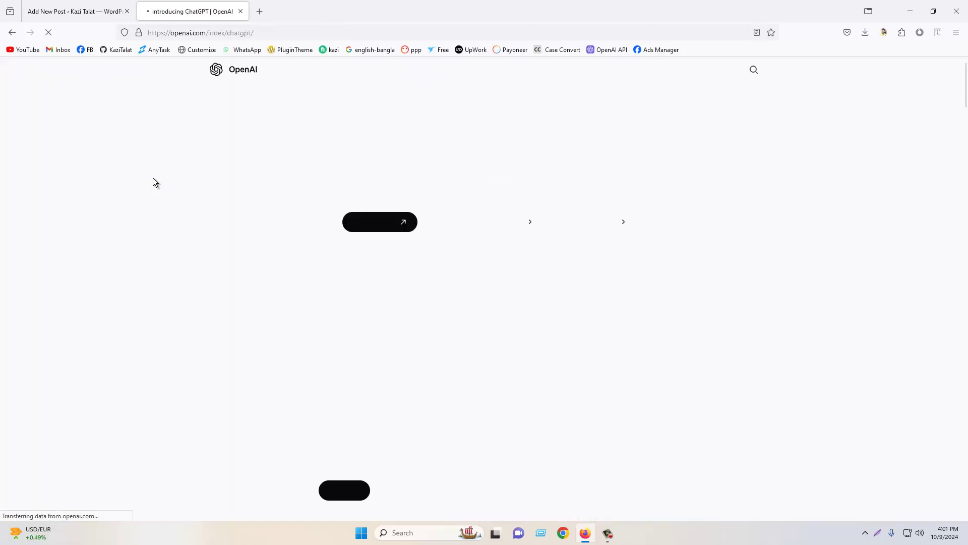
left_click(373, 224)
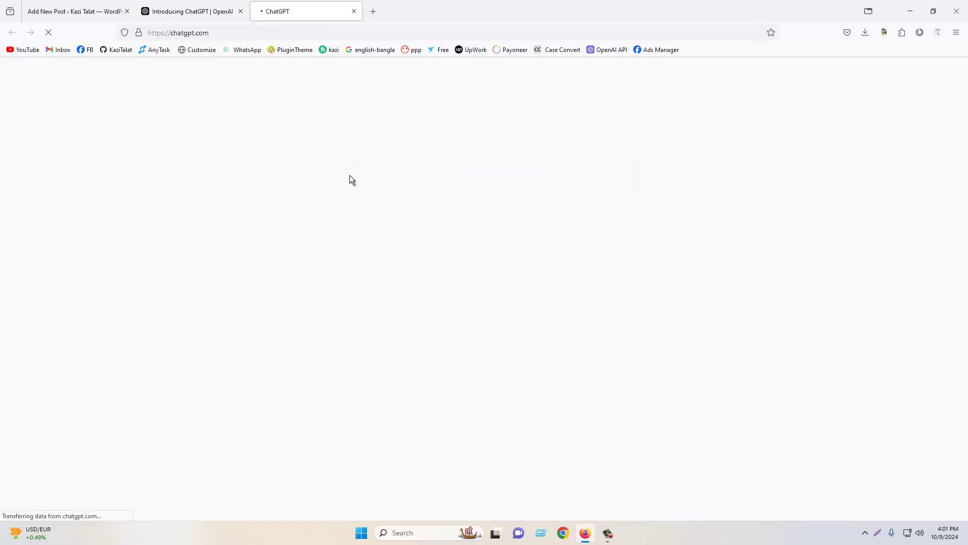
left_click(240, 11)
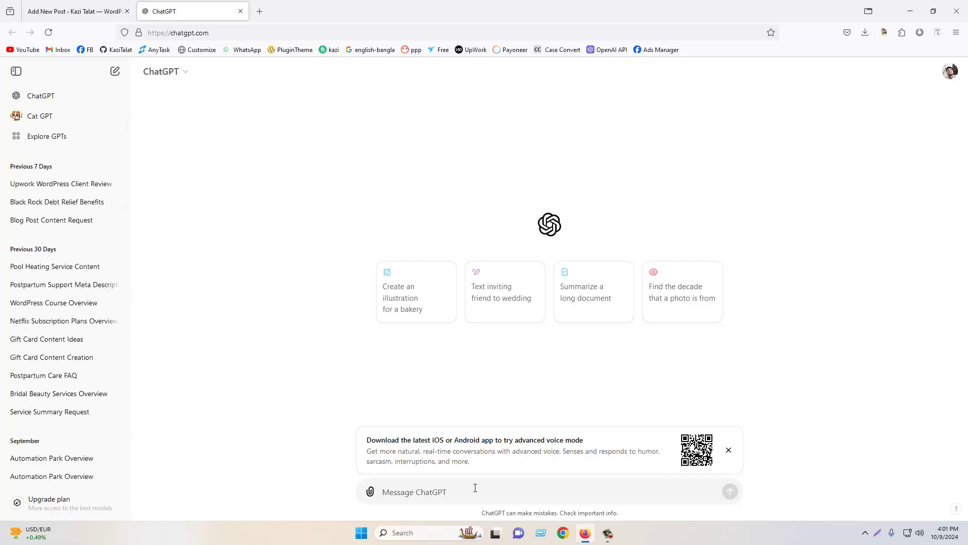
Ask ChatGPT for "blog post content for a health and fitness related website".
type("blog post content for a health an")
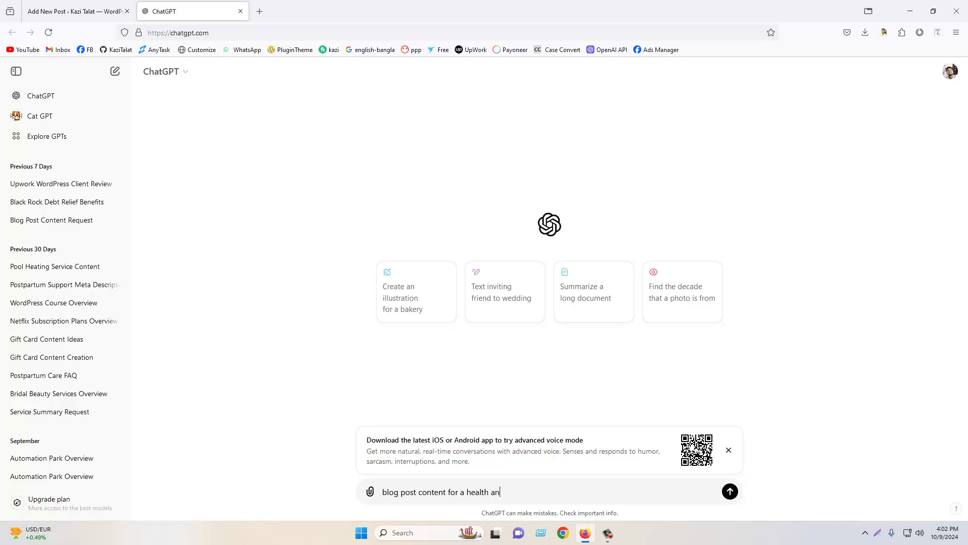
type("ew")
left_click(730, 492)
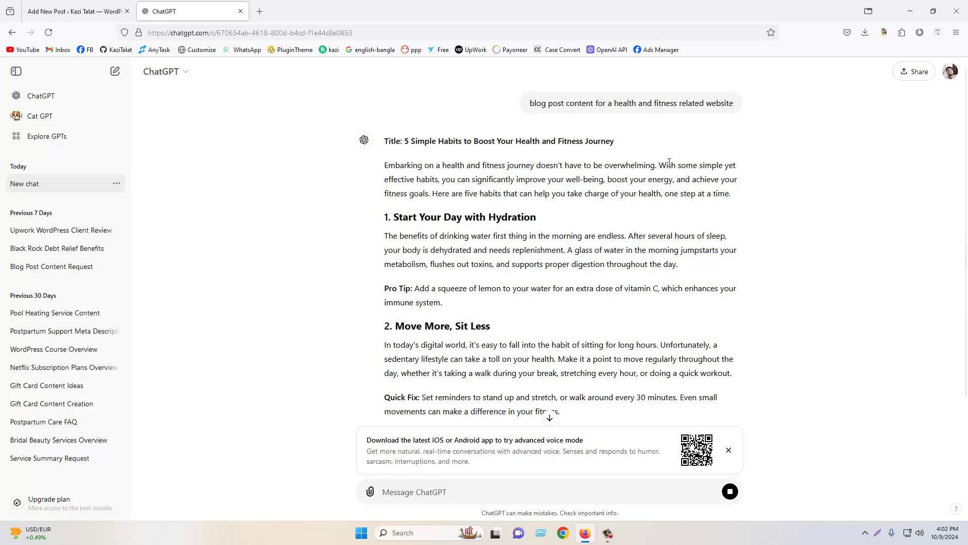
Review the generated health and fitness article from start to finish, and dismiss the mobile app download banner.
scroll(583, 211, "down", 4)
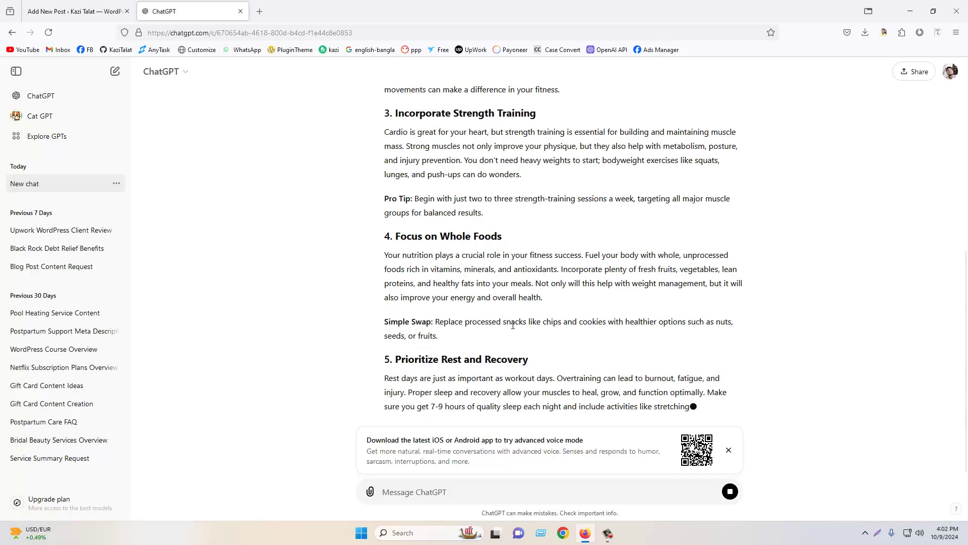
scroll(549, 254, "up", 7)
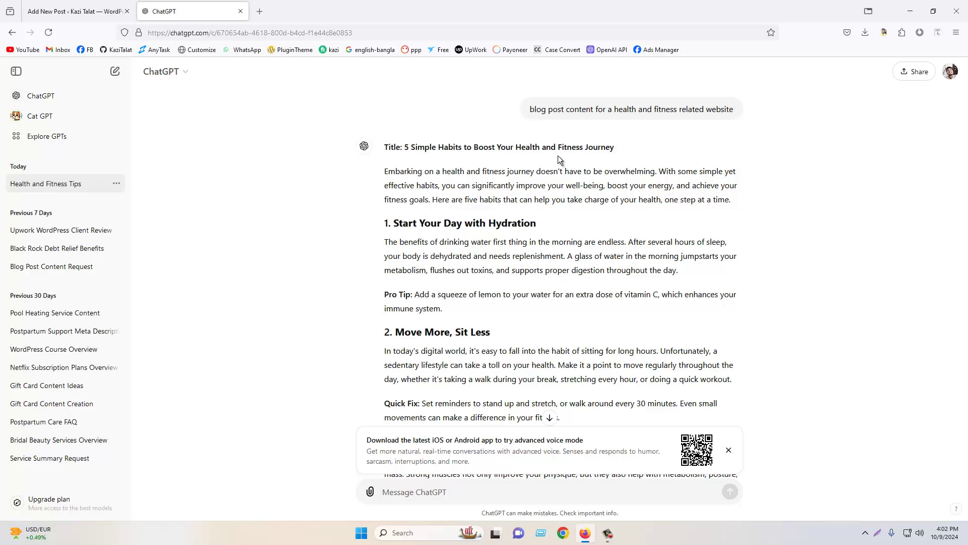
scroll(552, 172, "down", 15)
scroll(561, 294, "up", 15)
left_click(728, 449)
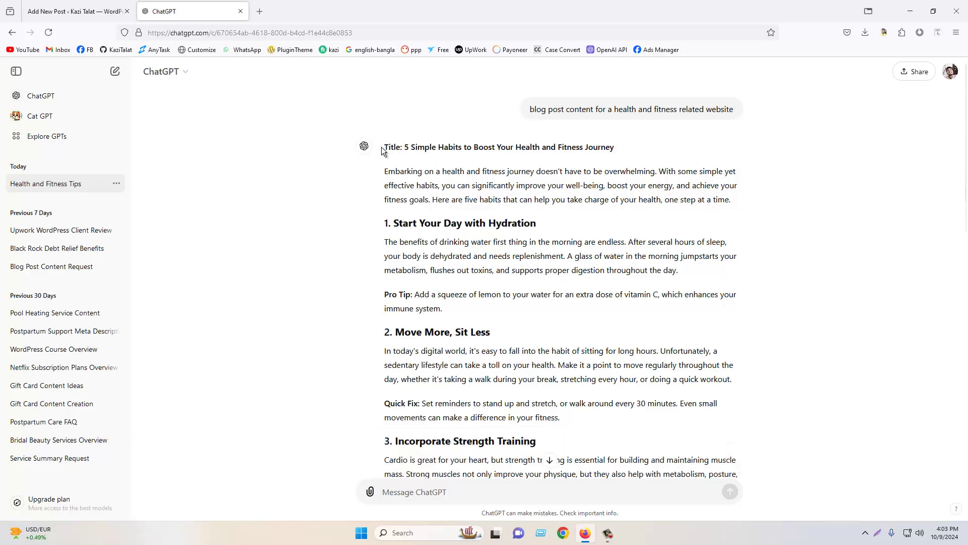
scroll(567, 174, "down", 15)
scroll(598, 237, "up", 15)
Copy the title "5 Simple Habits to Boost Your Health and Fitness Journey" from ChatGPT into the new WordPress post's title.
left_click_drag(405, 146, 618, 148)
right_click(595, 147)
left_click(611, 157)
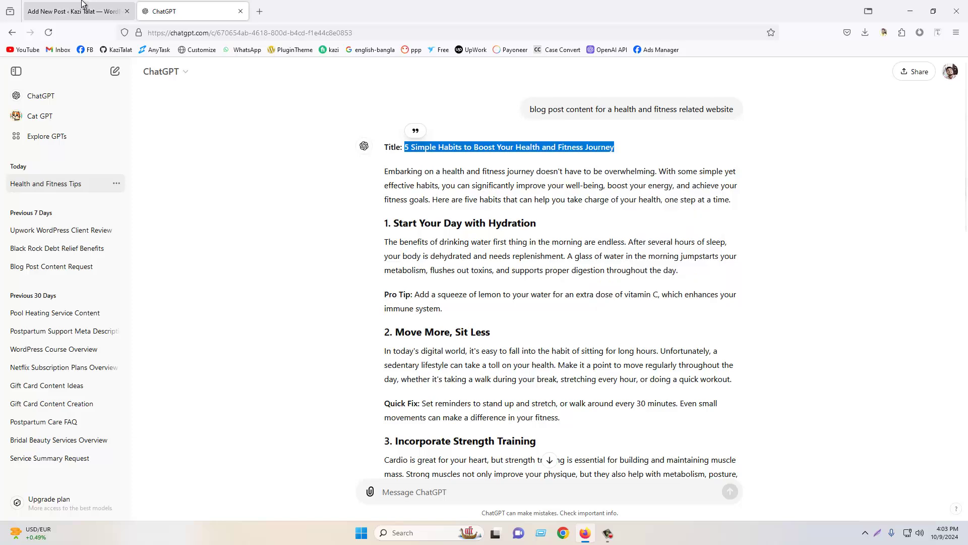
left_click(82, 3)
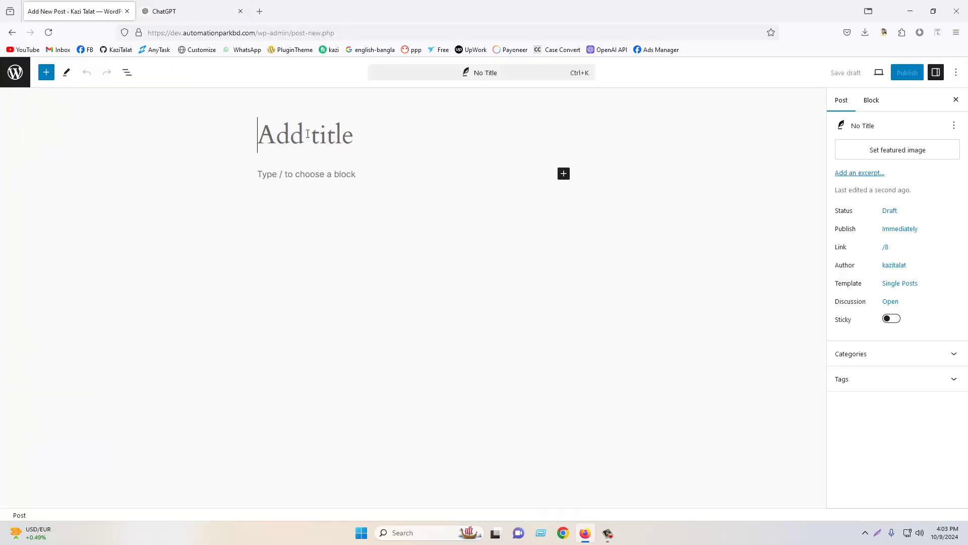
right_click(292, 136)
left_click(303, 211)
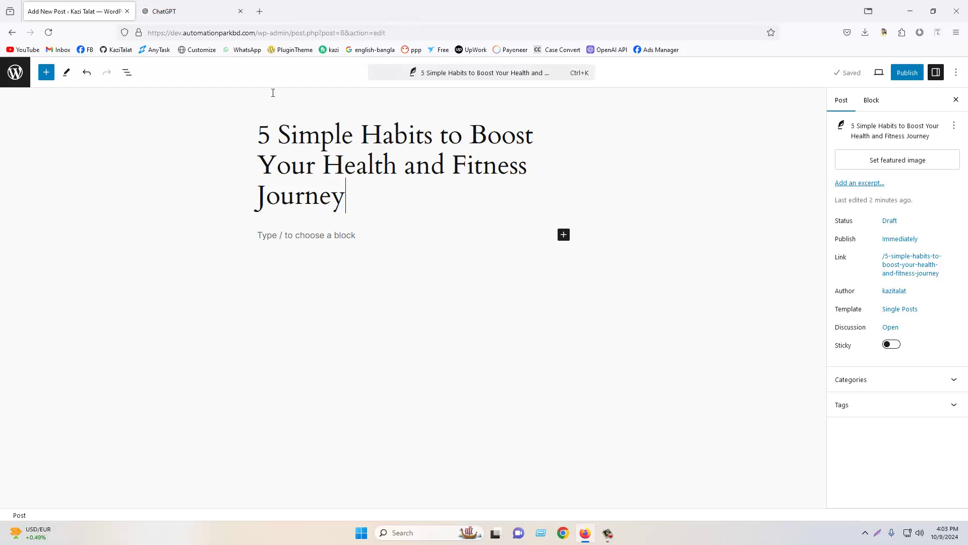
Copy the article body from the introduction through "Final Thoughts" out of ChatGPT and paste it beneath the WordPress post's title.
left_click(186, 11)
left_click_drag(385, 171, 518, 335)
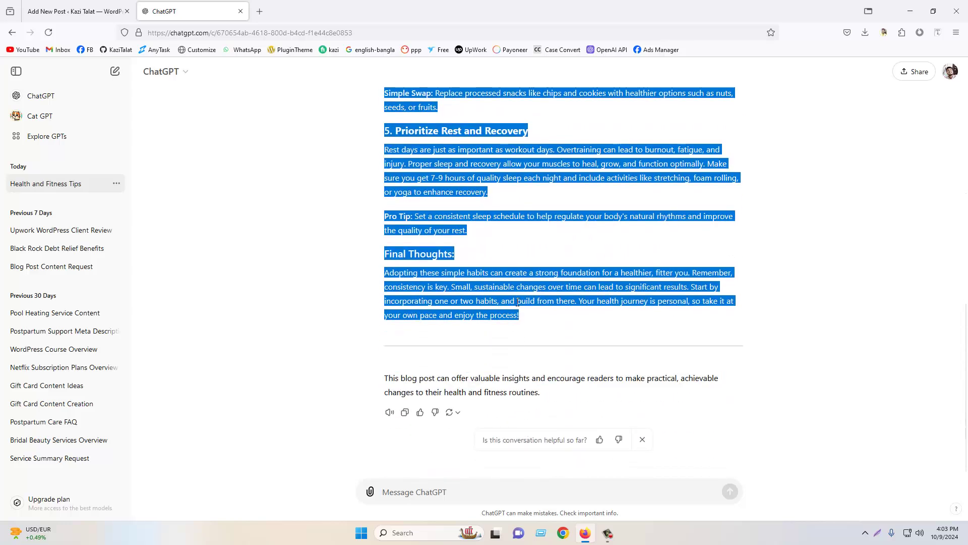
right_click(475, 192)
left_click(524, 201)
left_click(76, 11)
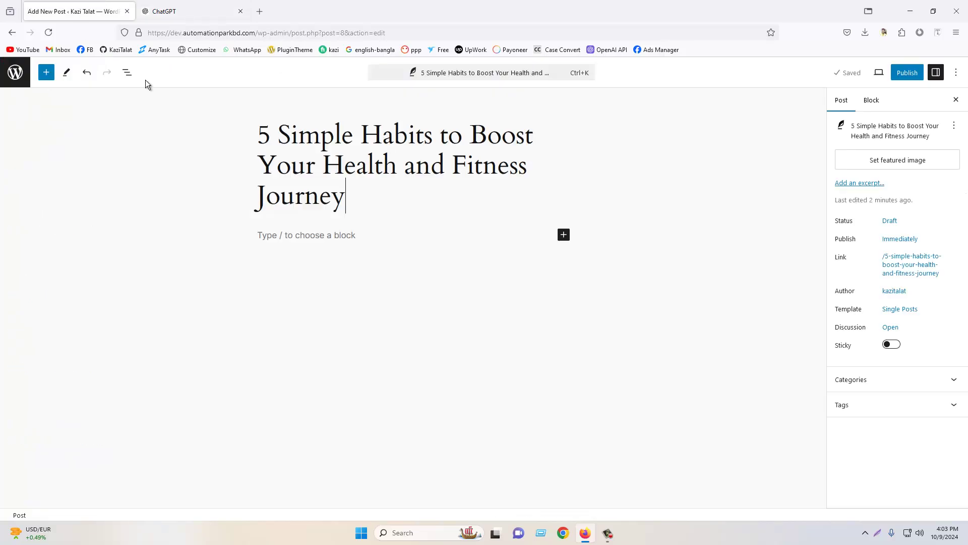
left_click(294, 236)
right_click(294, 237)
left_click(325, 311)
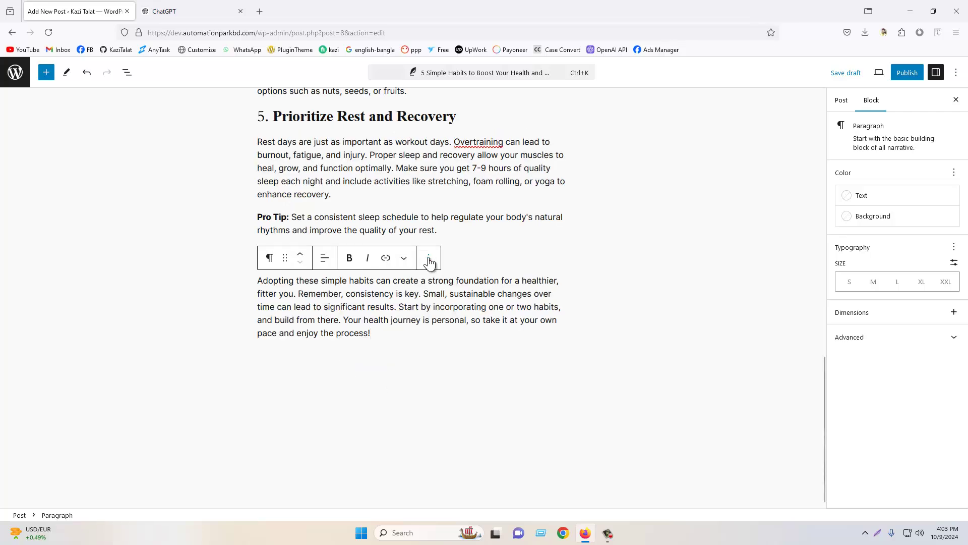
left_click(557, 256)
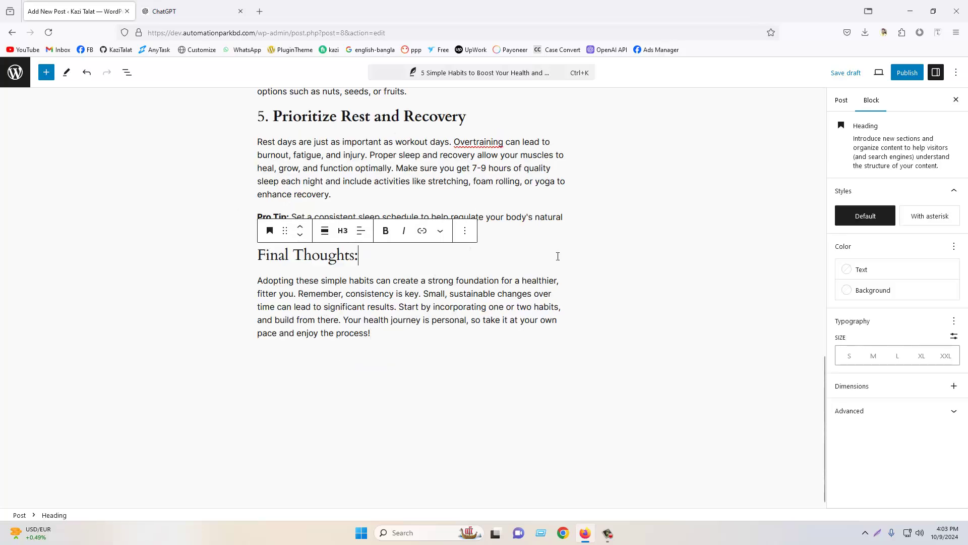
Copy "Health and Fitness" from the post title and search Google Images for "Health and Fitness image" in a new browser tab.
scroll(447, 288, "up", 15)
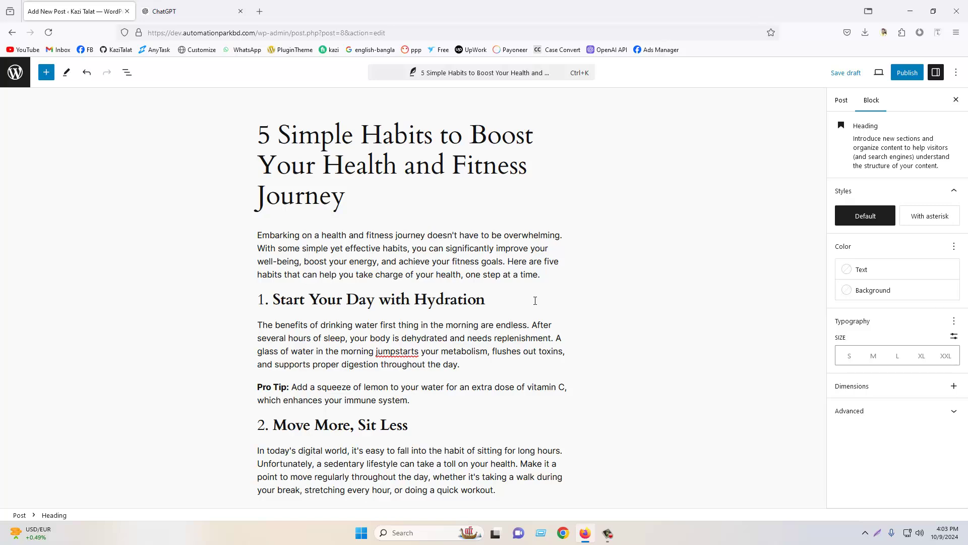
scroll(534, 300, "down", 2)
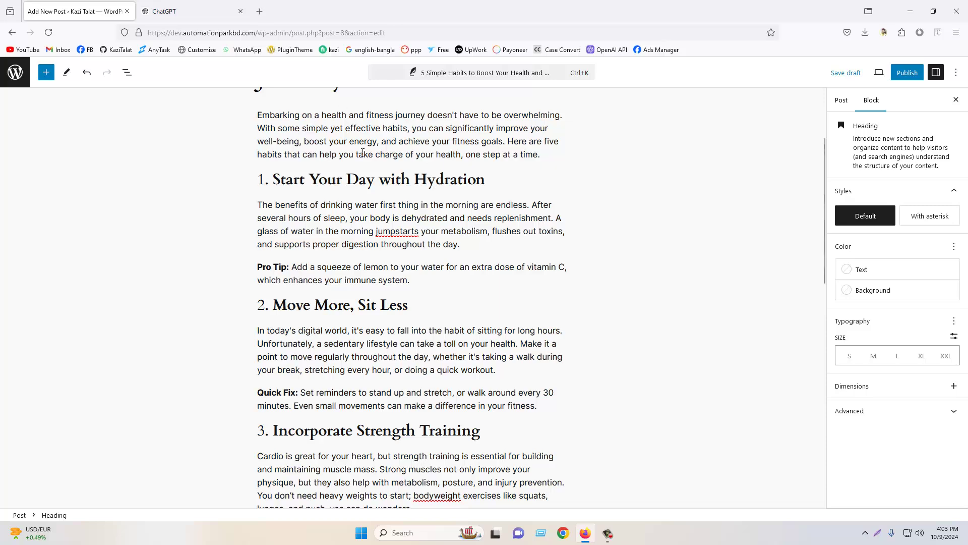
scroll(346, 161, "up", 2)
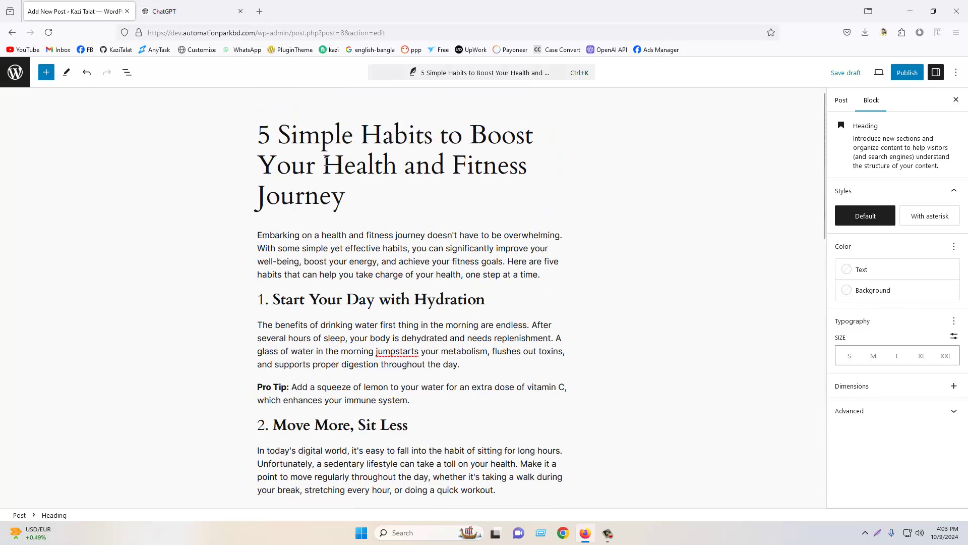
left_click_drag(326, 161, 528, 167)
right_click(484, 159)
left_click(388, 104)
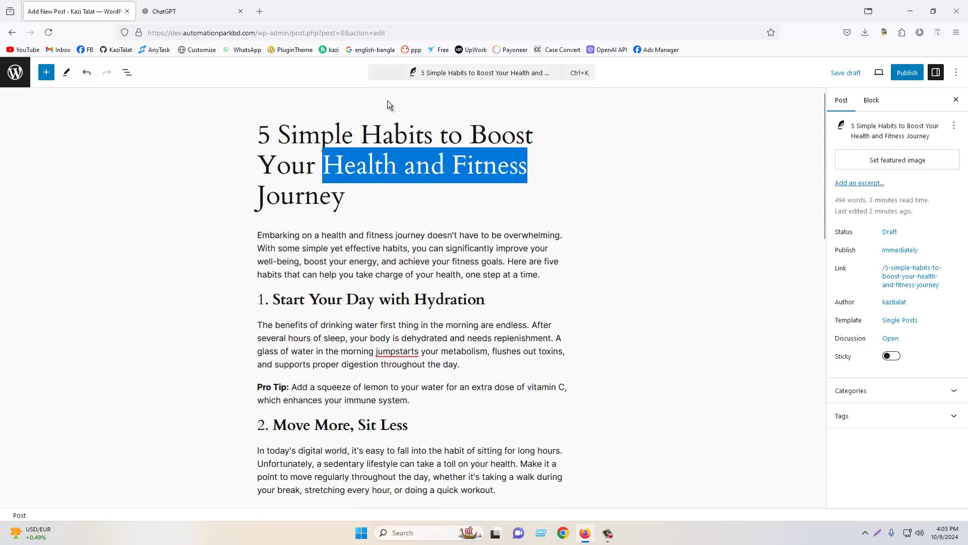
left_click(260, 11)
right_click(273, 35)
left_click(301, 109)
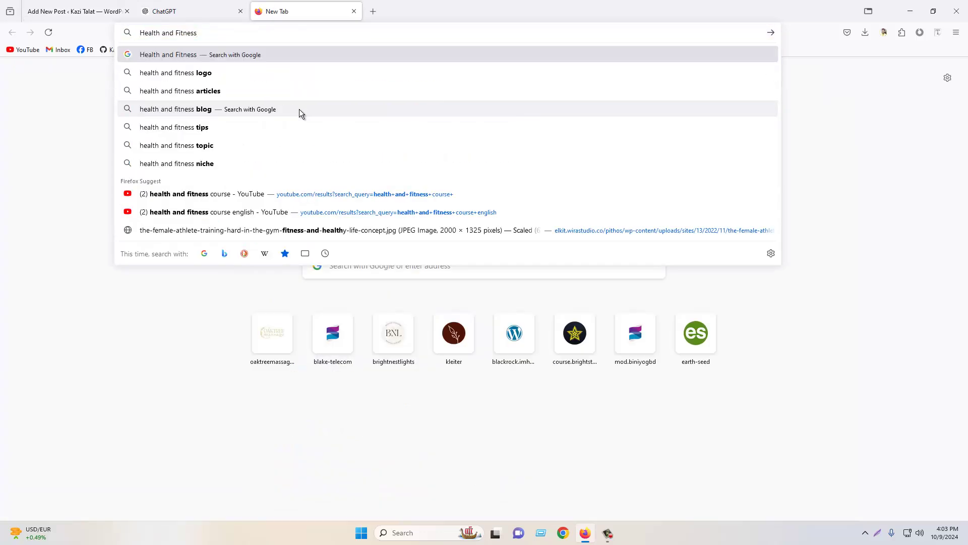
type("image")
key("Return")
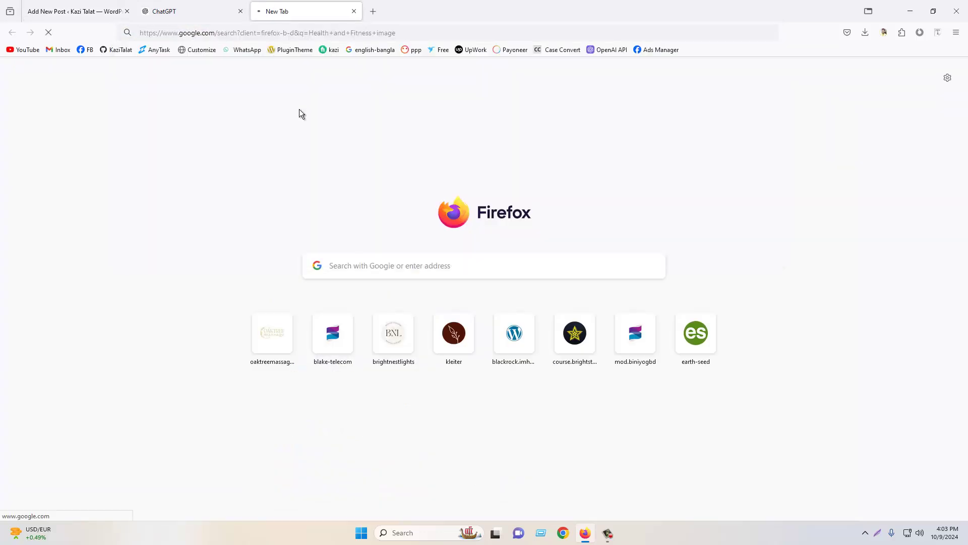
left_click(147, 114)
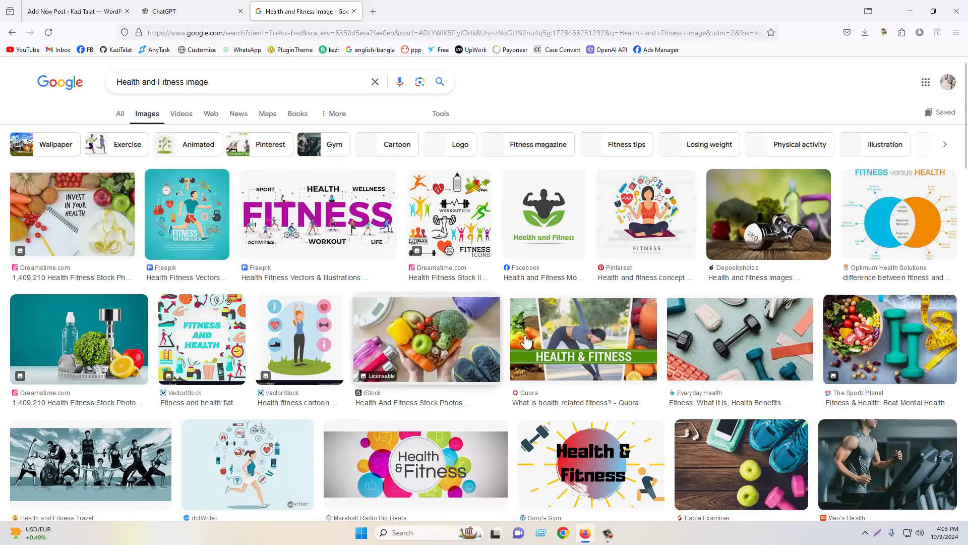
Find the Men's Health photo of a man running on a treadmill and open the image in its own browser tab.
scroll(705, 344, "down", 1)
scroll(705, 344, "down", 5)
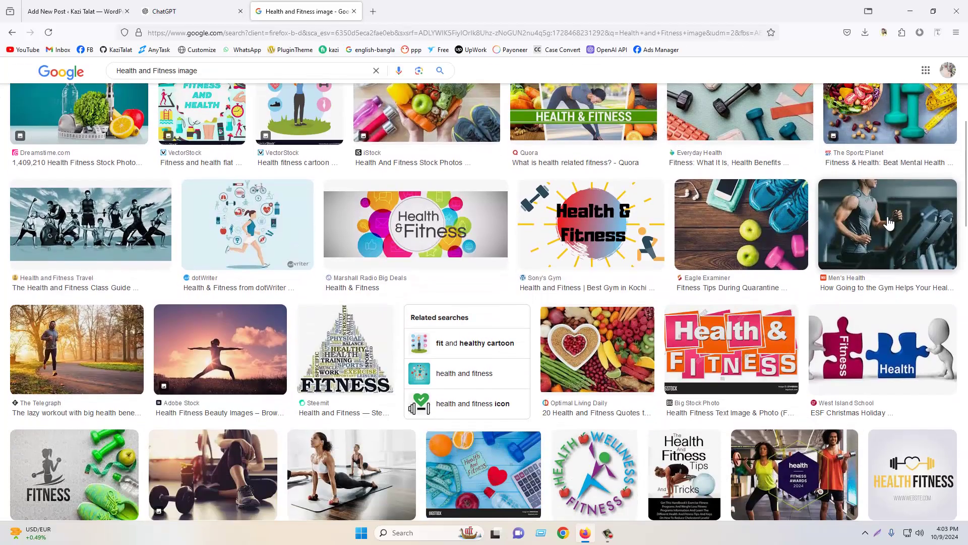
left_click(865, 228)
right_click(725, 258)
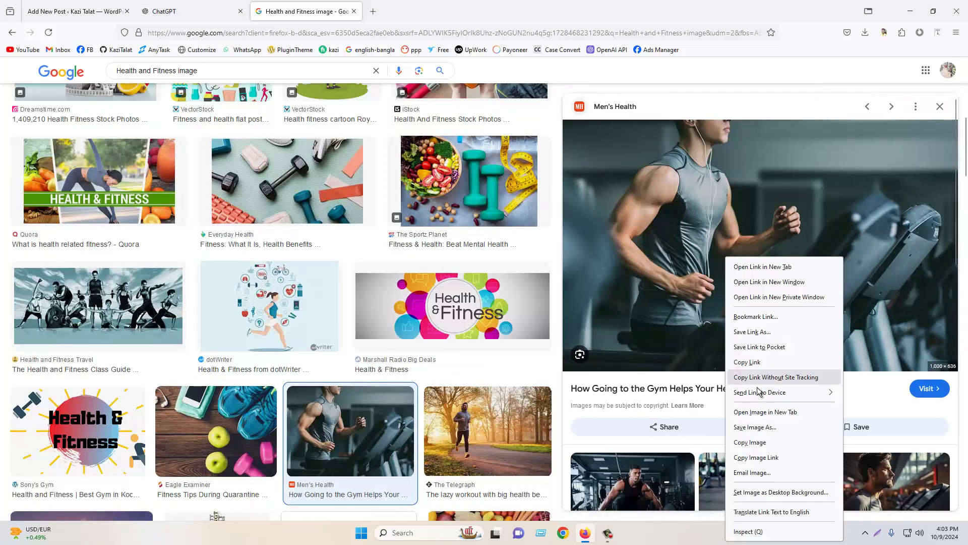
left_click(756, 412)
left_click(443, 6)
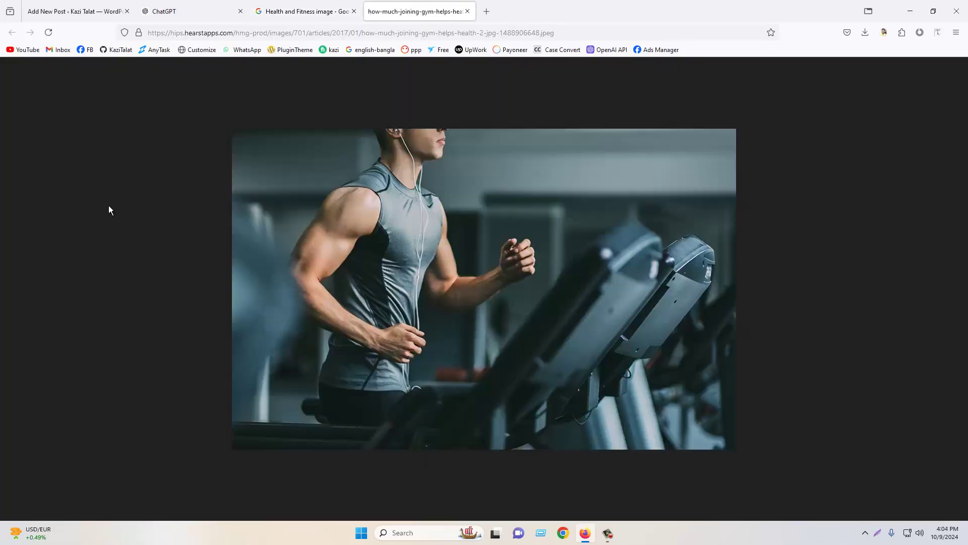
Save the treadmill photo to the Desktop as a JPEG under its suggested file name.
key("ctrl+s")
scroll(36, 137, "up", 2)
left_click(41, 90)
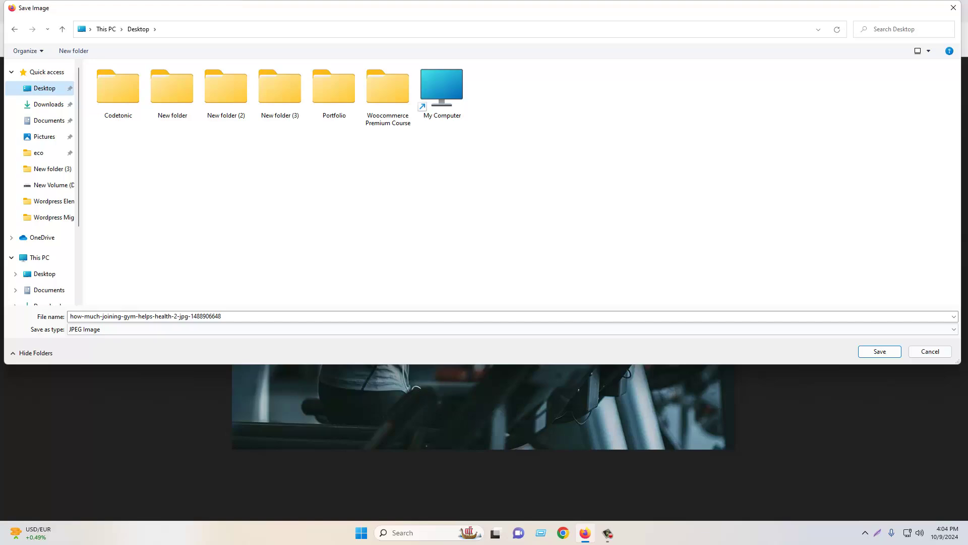
left_click(880, 351)
Return to the WordPress post and add an empty block after the "Quick Fix" paragraph in the "Move More, Sit Less" section.
left_click(50, 11)
scroll(309, 310, "down", 3)
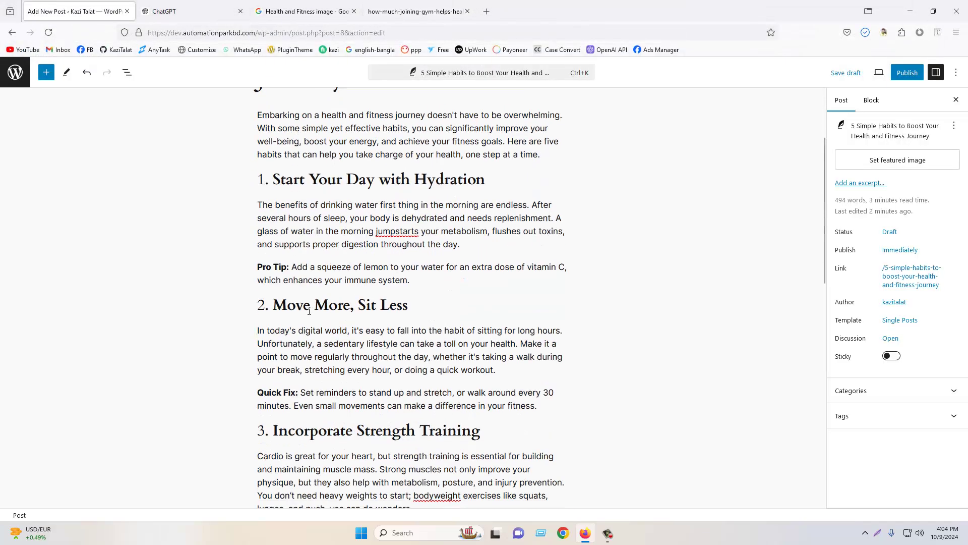
scroll(309, 310, "down", 3)
left_click(547, 286)
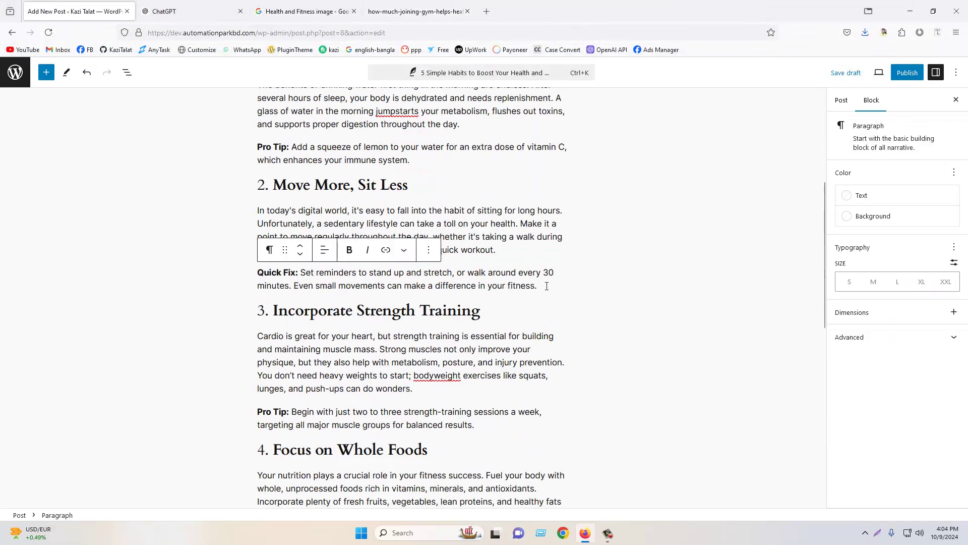
key("Return")
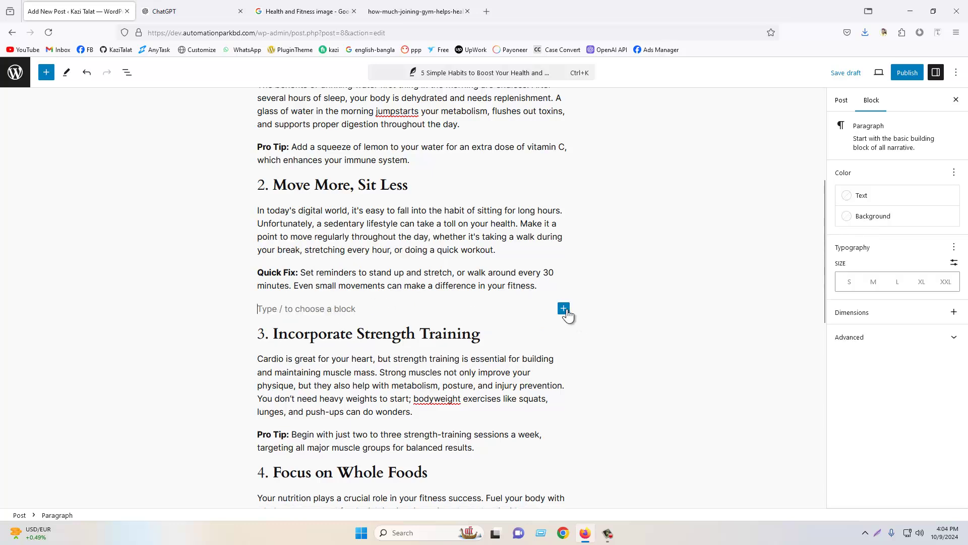
Browse the full block library from text to embed blocks, and insert an Image block above the "Incorporate Strength Training" heading.
left_click(563, 309)
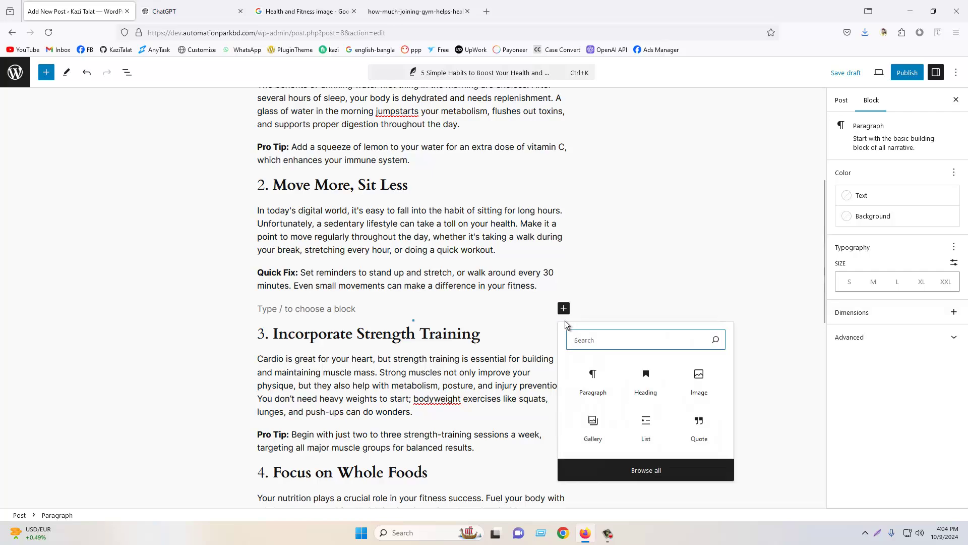
left_click(647, 471)
scroll(95, 283, "down", 20)
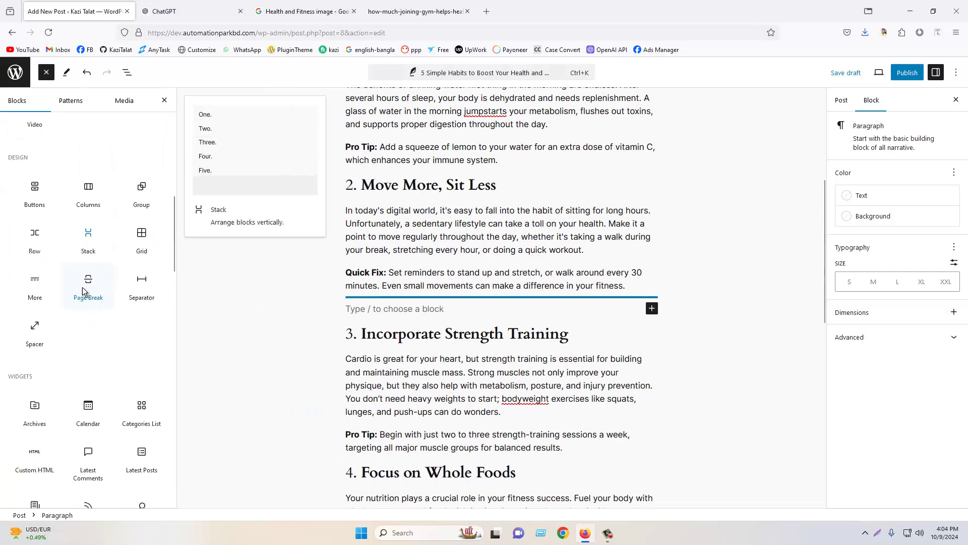
scroll(95, 276, "up", 20)
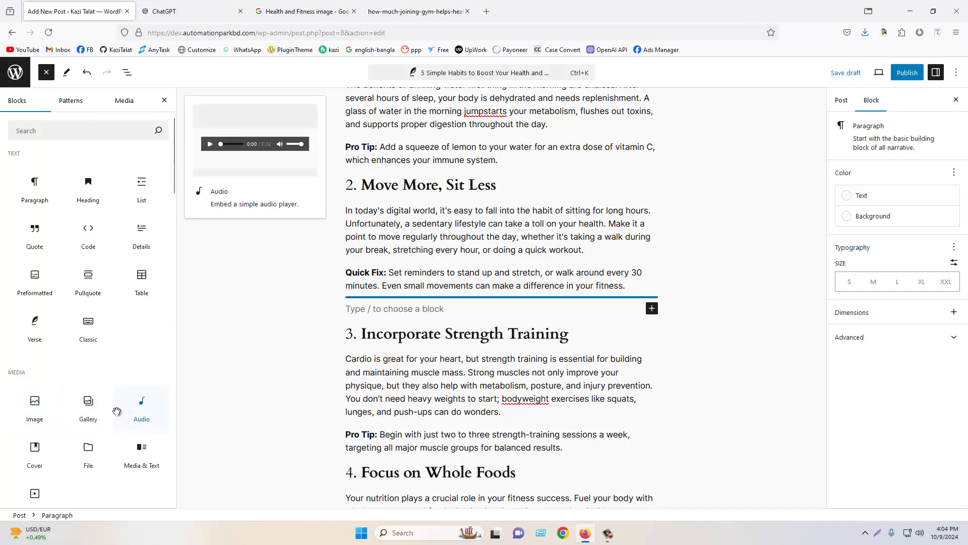
scroll(105, 433, "down", 2)
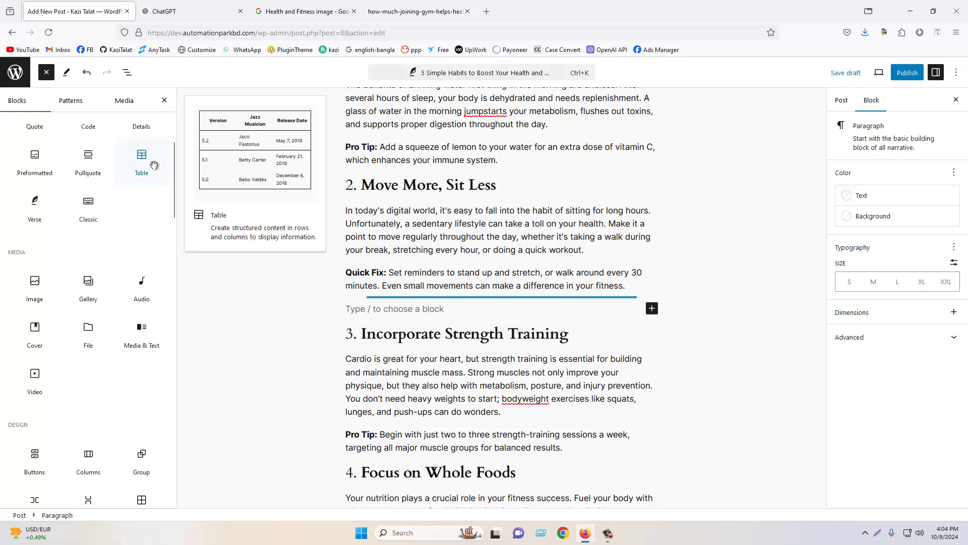
scroll(151, 182, "down", 4)
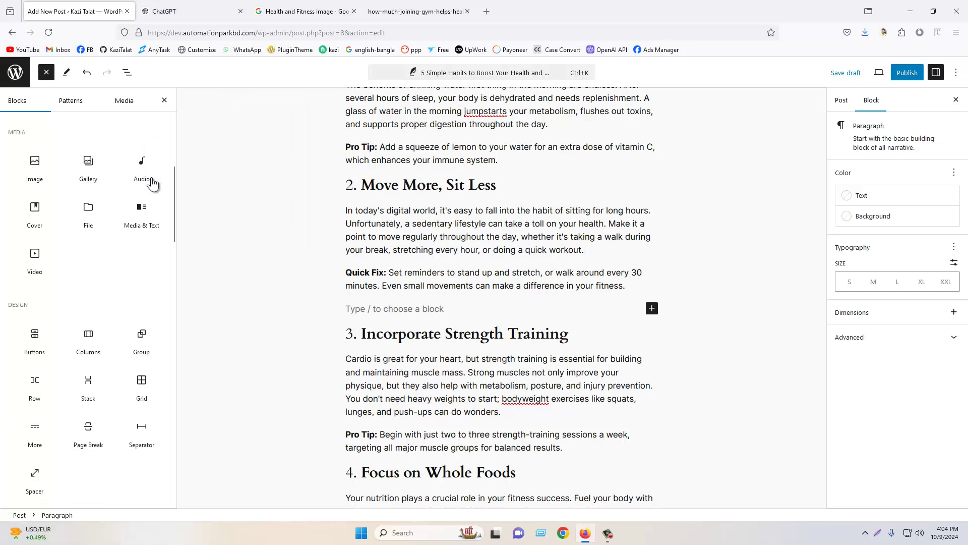
scroll(35, 353, "down", 2)
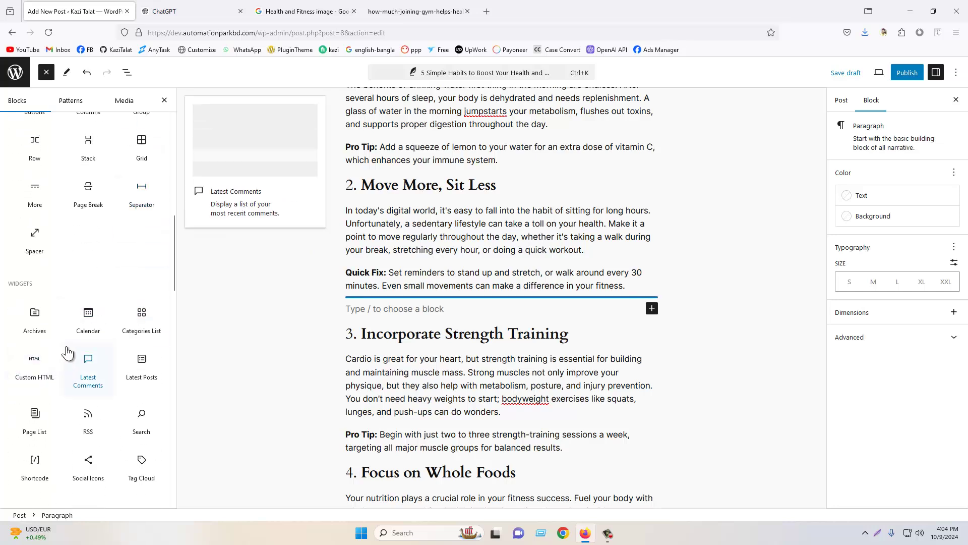
scroll(66, 348, "down", 2)
scroll(67, 348, "down", 2)
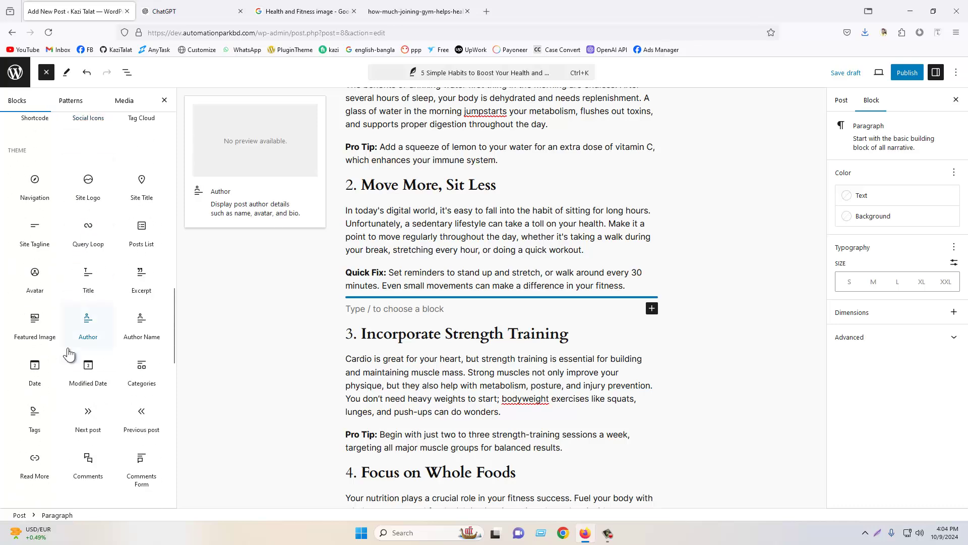
scroll(69, 354, "down", 3)
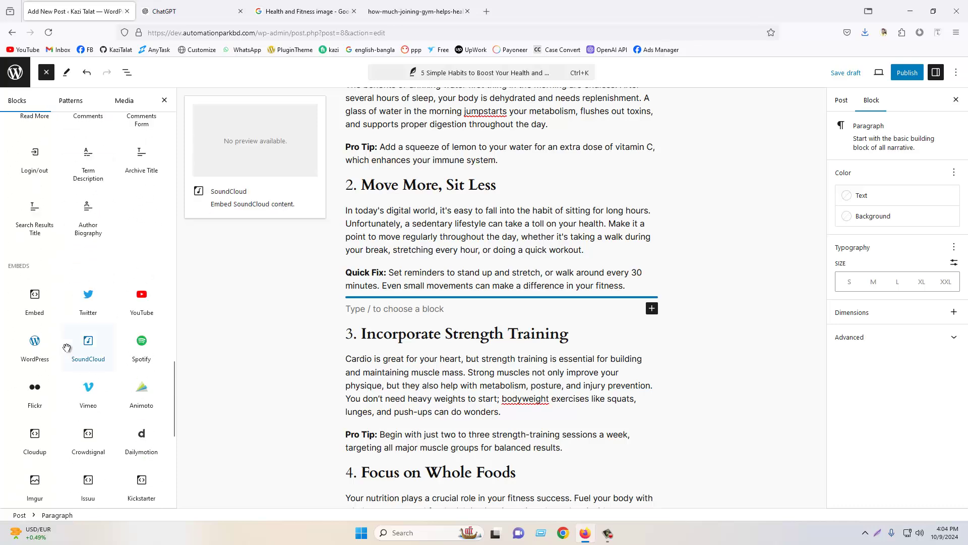
scroll(67, 348, "up", 10)
scroll(38, 313, "down", 1)
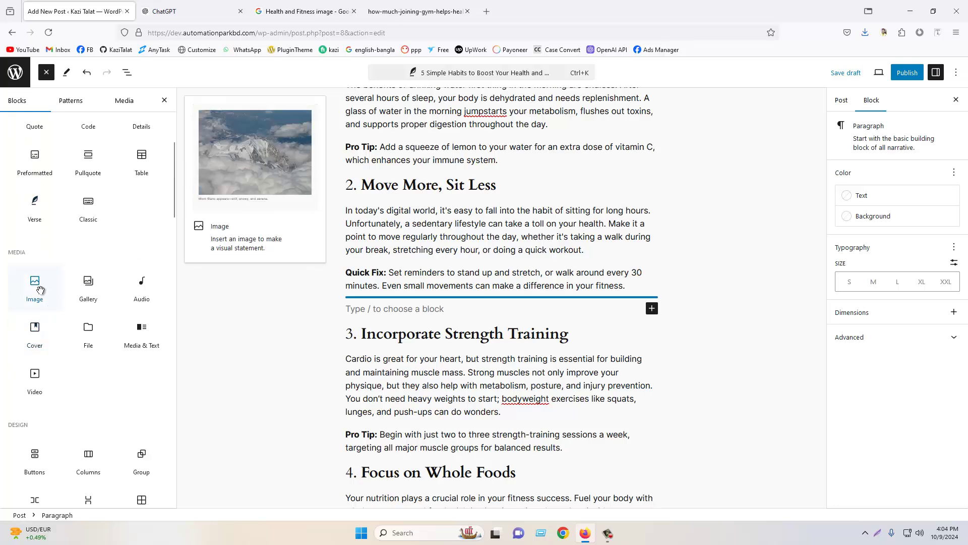
left_click(40, 290)
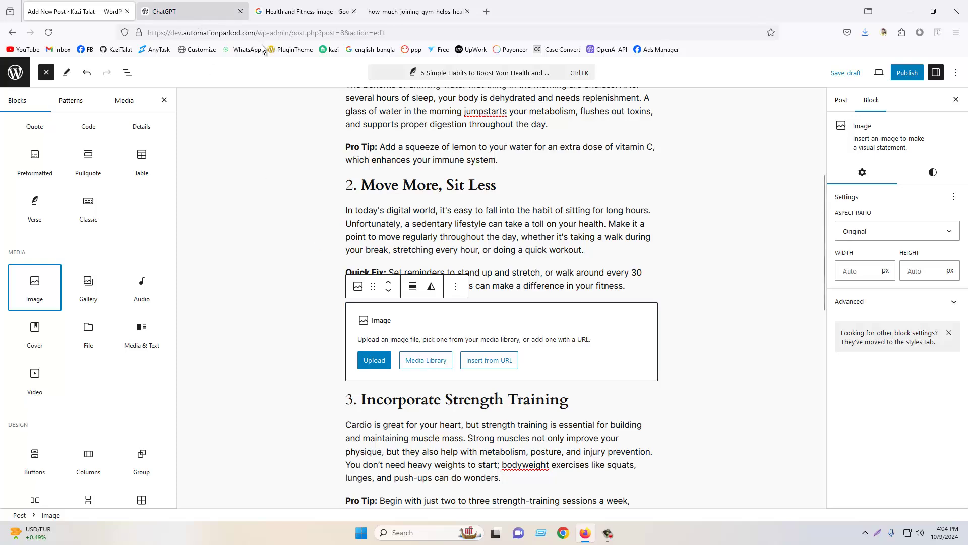
Open the site's wp-admin dashboard in a new tab placed beside the post editor, and view its Media Library.
left_click_drag(292, 33, 148, 33)
right_click(197, 33)
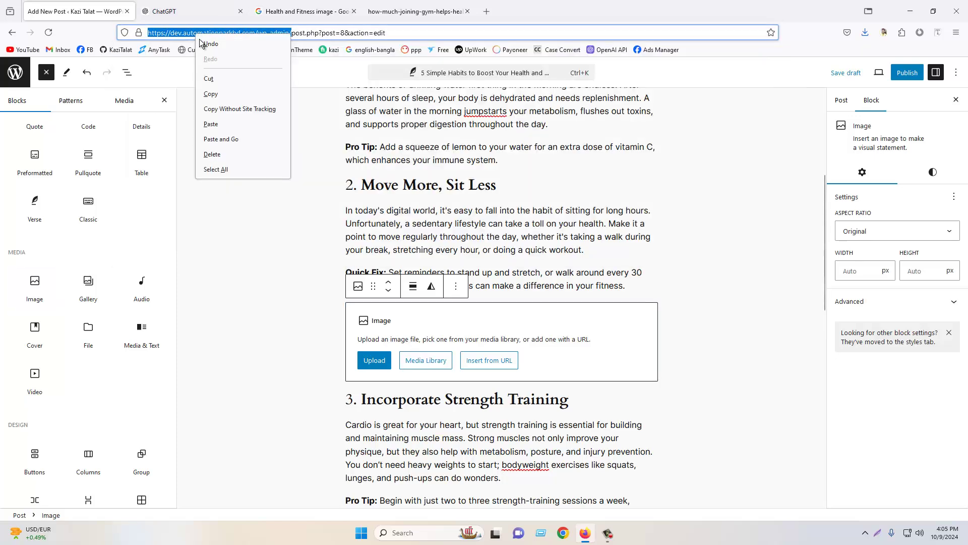
left_click(215, 93)
left_click(486, 11)
right_click(460, 33)
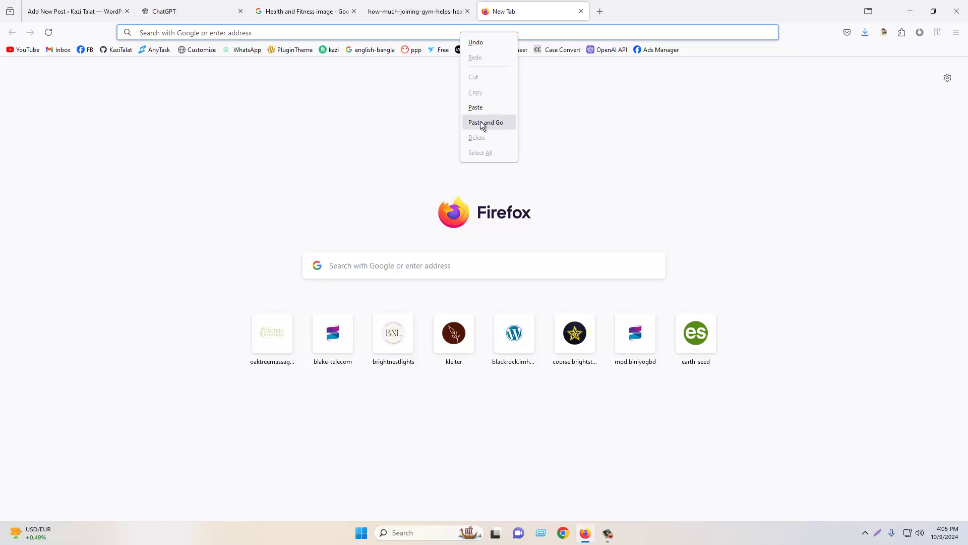
left_click(480, 123)
left_click_drag(505, 11, 216, 6)
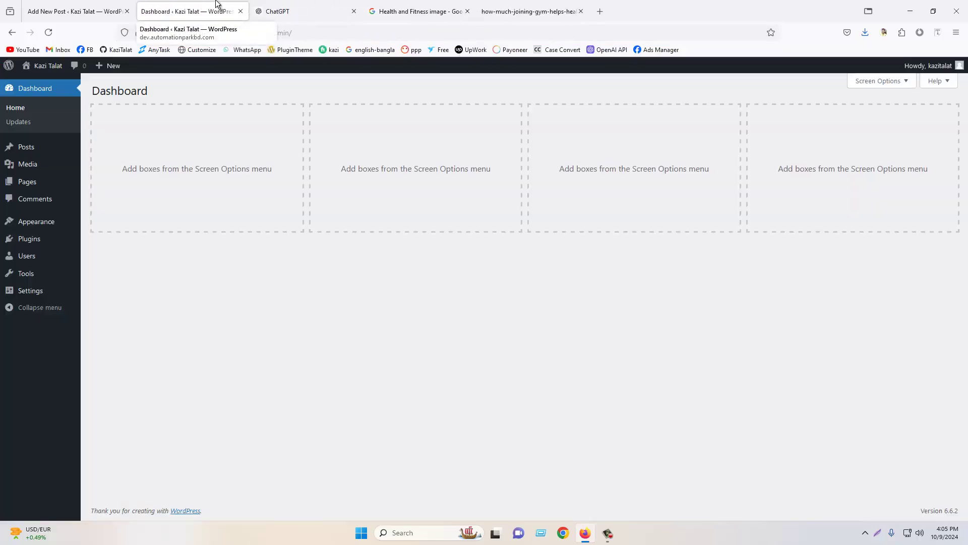
left_click(27, 164)
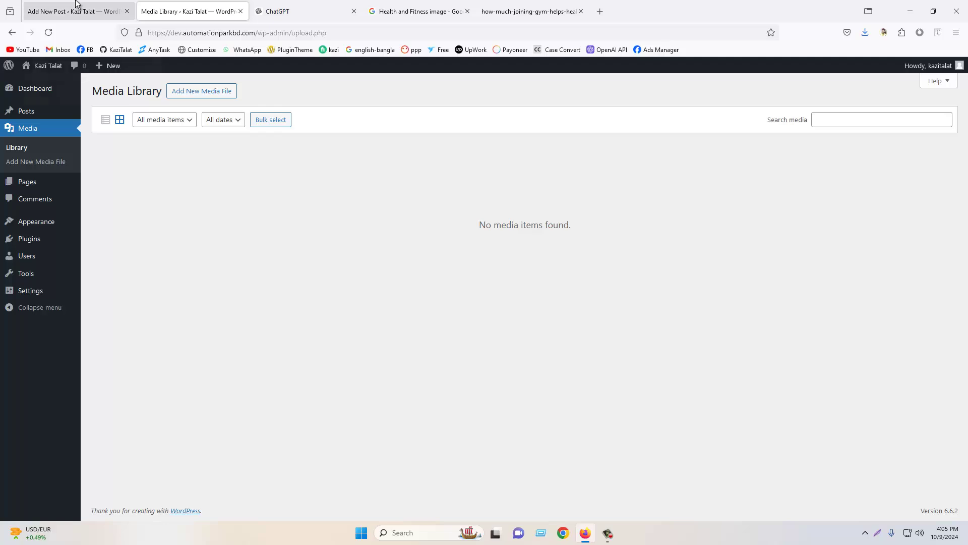
left_click(122, 4)
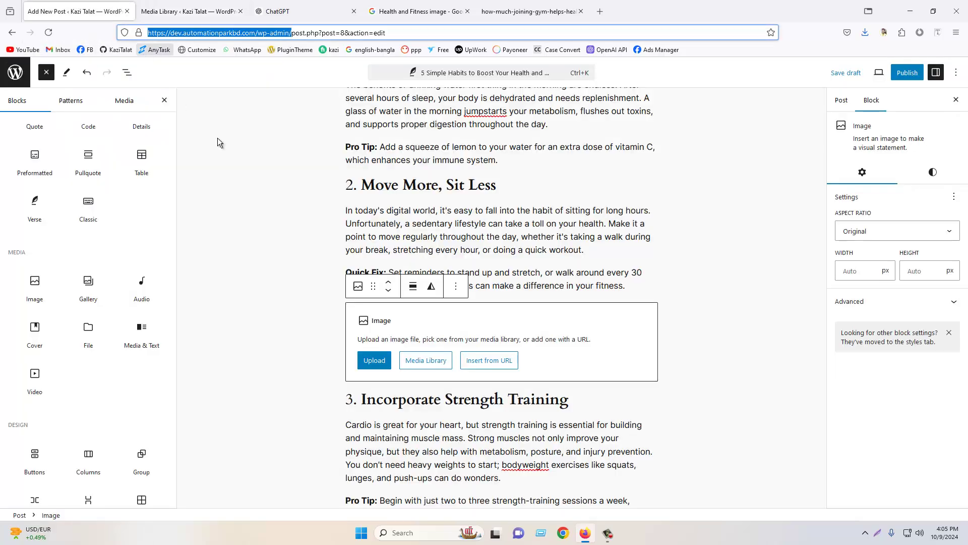
left_click(374, 360)
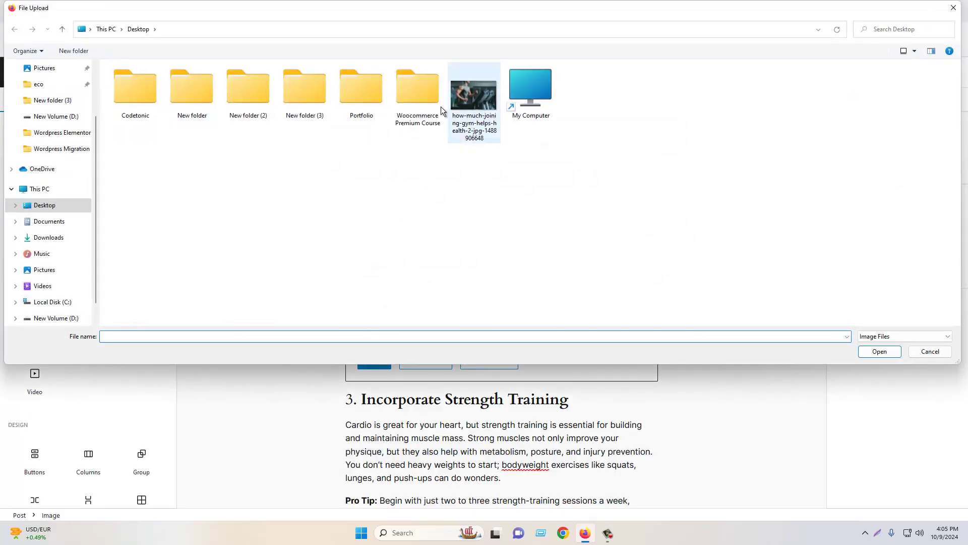
double_click(469, 100)
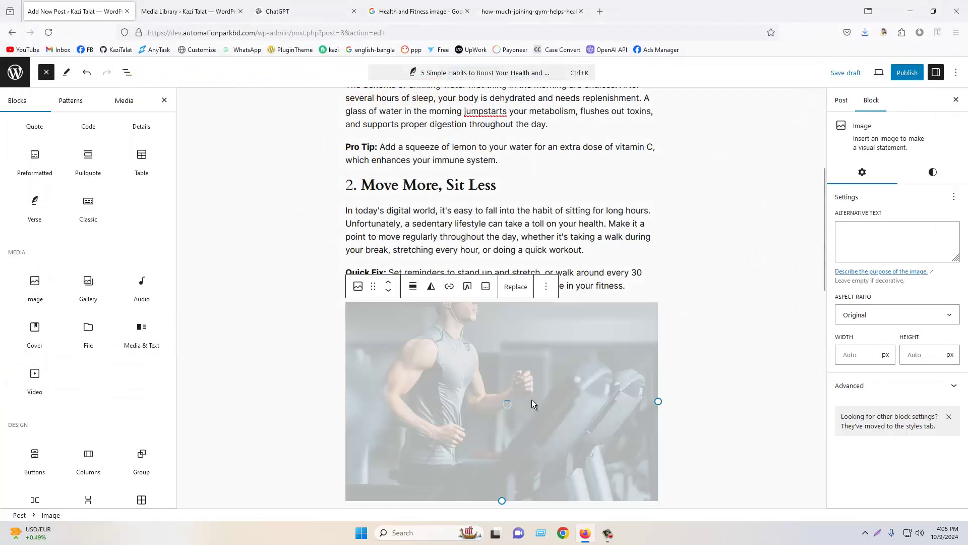
Center-align the gym image above the "Incorporate Strength Training" heading and shrink it to 434 px wide.
scroll(589, 347, "down", 5)
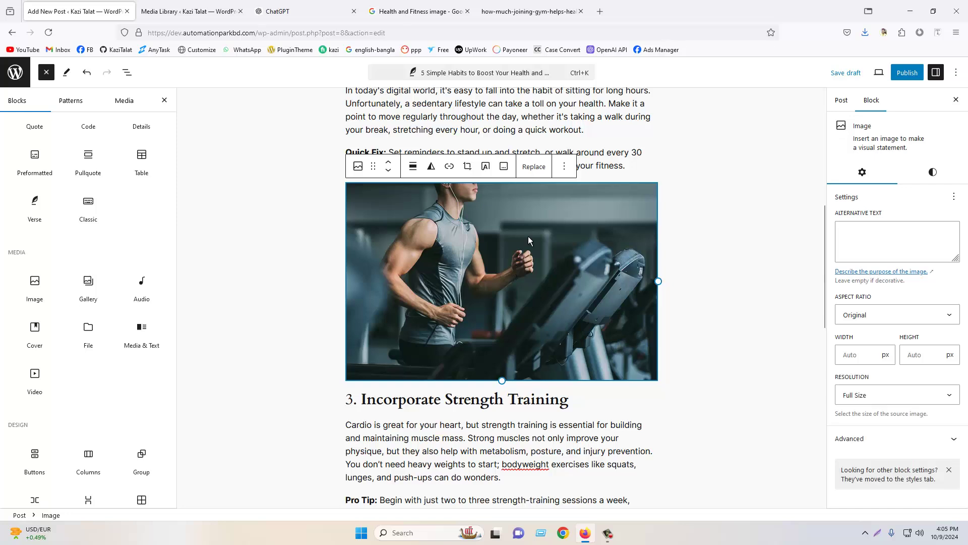
left_click(412, 167)
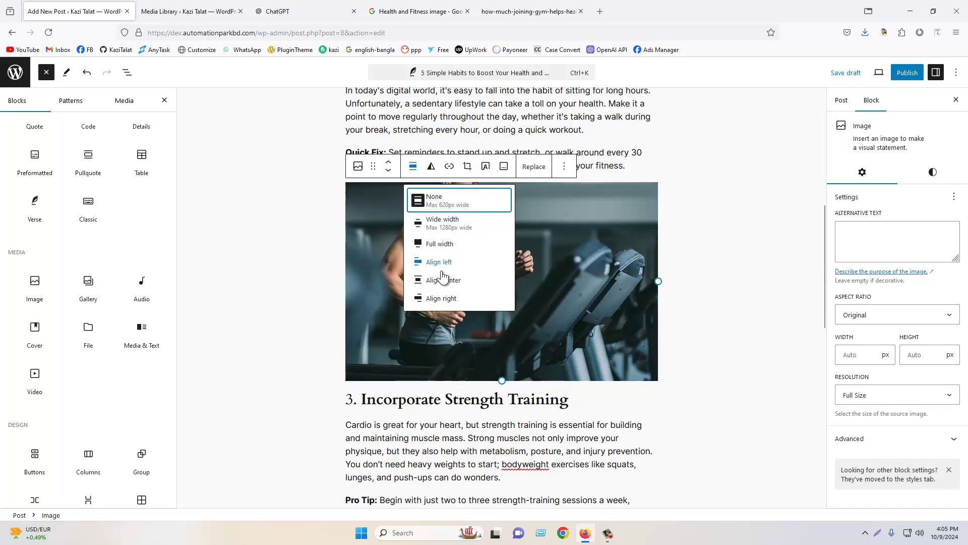
left_click(440, 283)
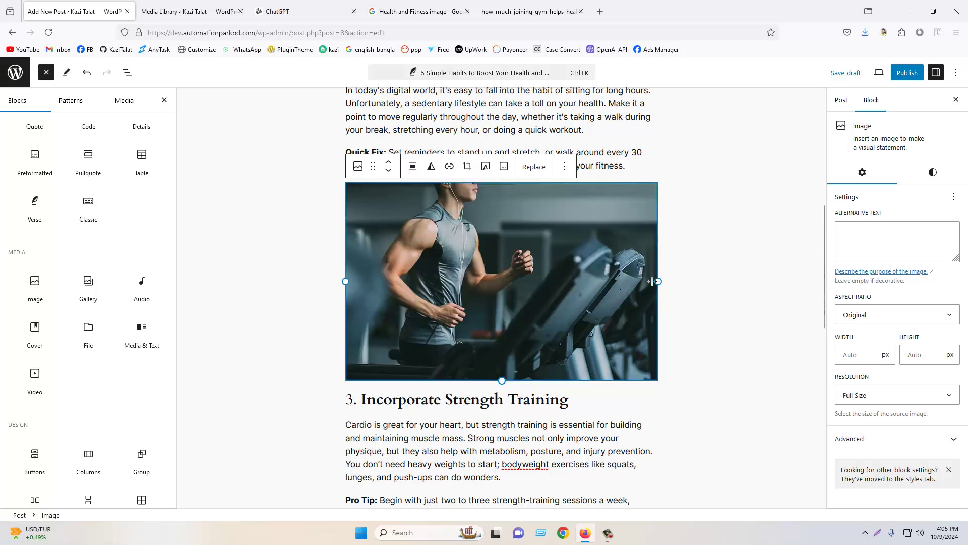
left_click_drag(658, 281, 610, 280)
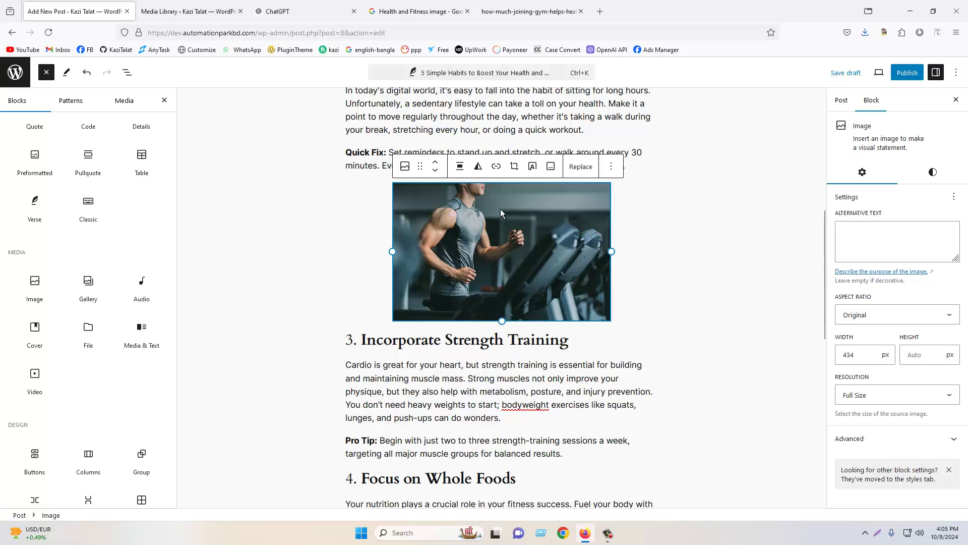
Try the Align left and Wide width alignments on the gym image and check the layout of the surrounding text.
left_click(460, 166)
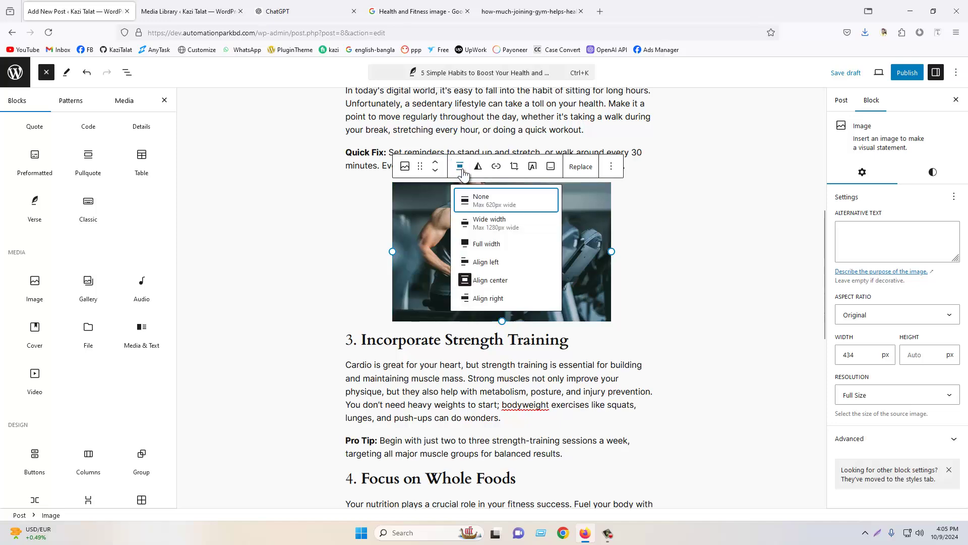
left_click(497, 262)
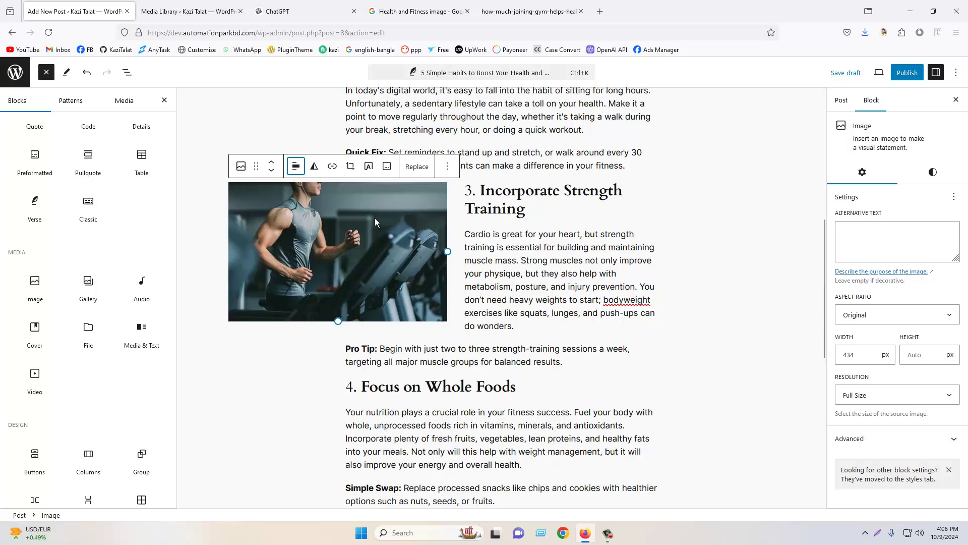
left_click(296, 166)
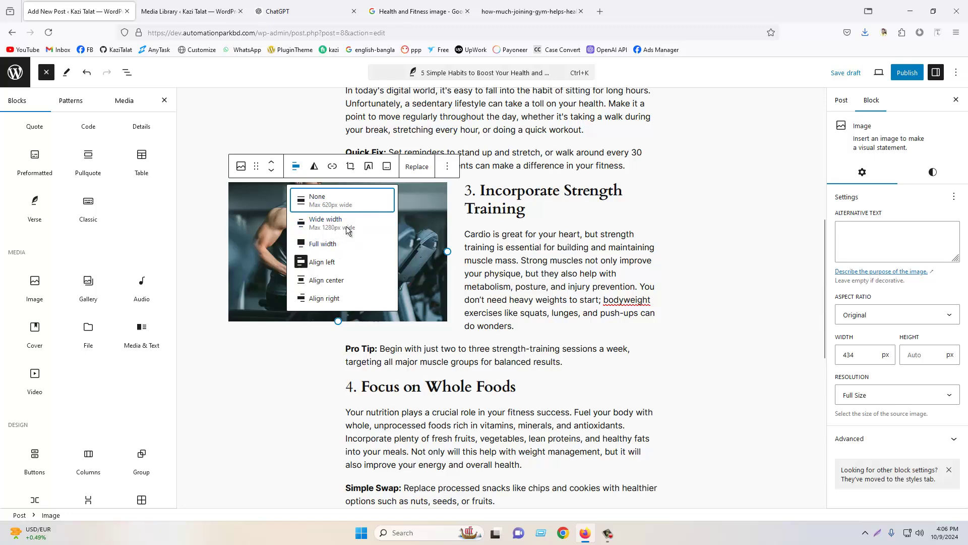
left_click(320, 231)
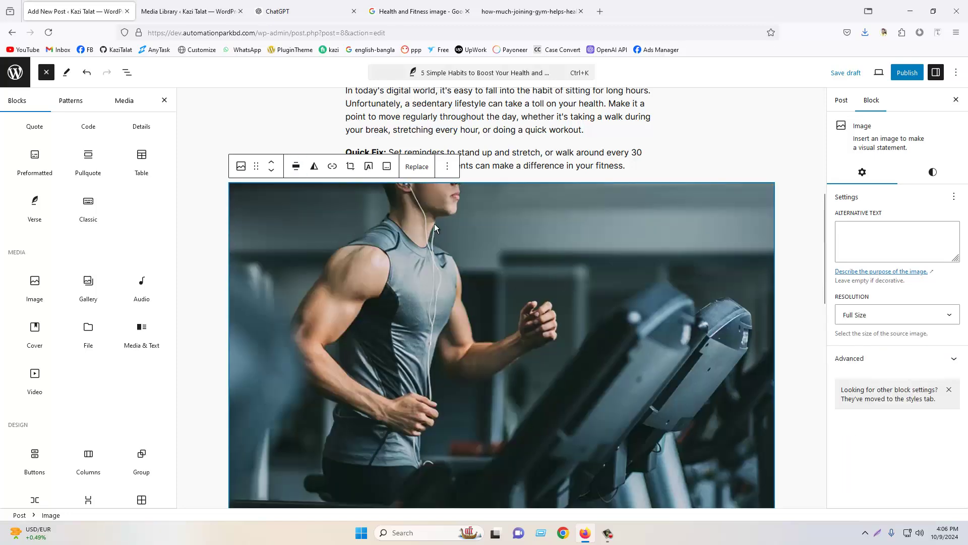
scroll(731, 378, "down", 8)
scroll(347, 258, "up", 6)
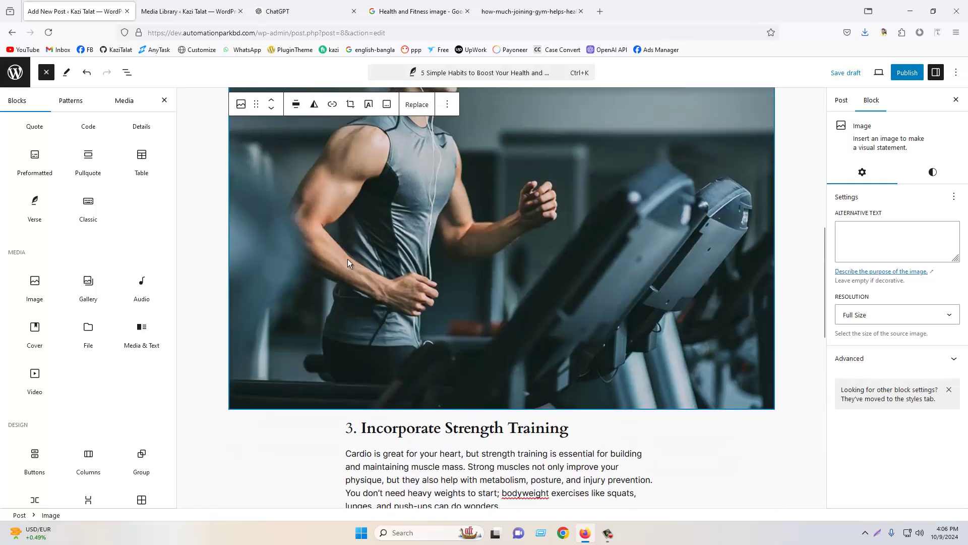
Set the gym image's alignment back to None and deselect the image.
left_click(296, 104)
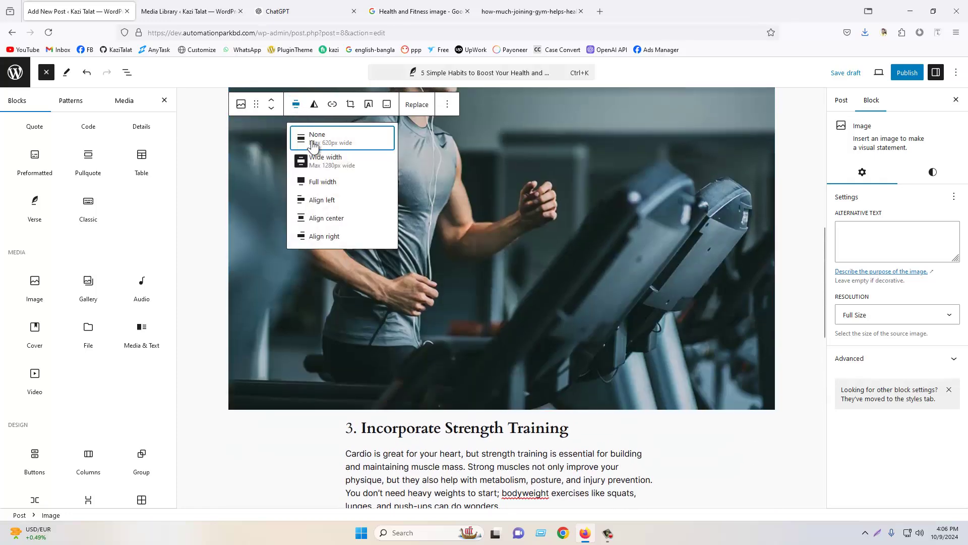
left_click(330, 139)
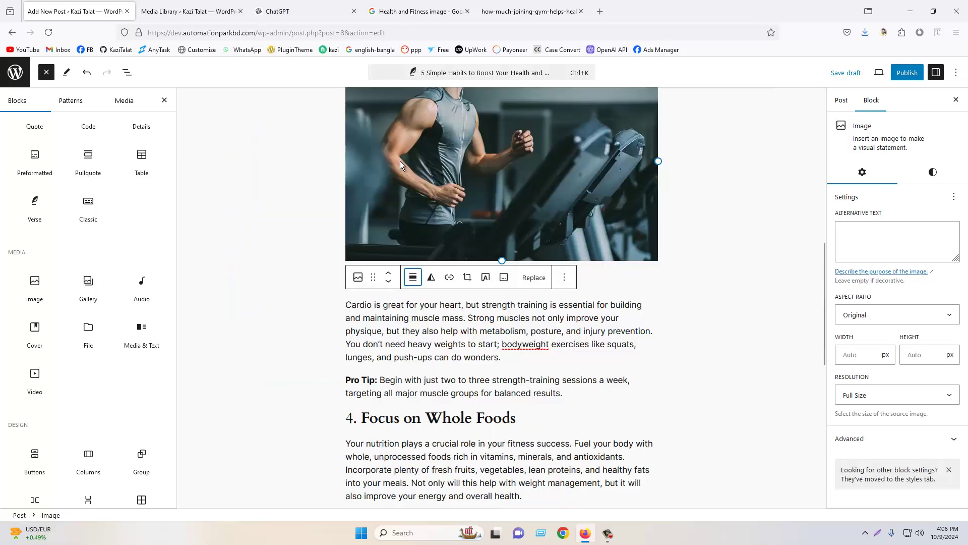
scroll(599, 283, "up", 5)
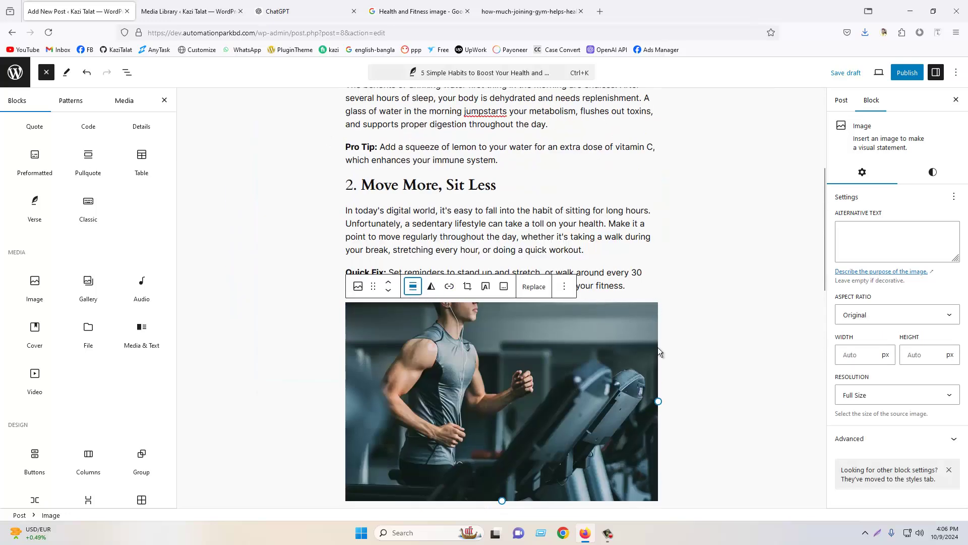
left_click(699, 322)
Add an empty block after the first paragraph of the "Prioritize Rest and Recovery" section.
scroll(695, 303, "down", 15)
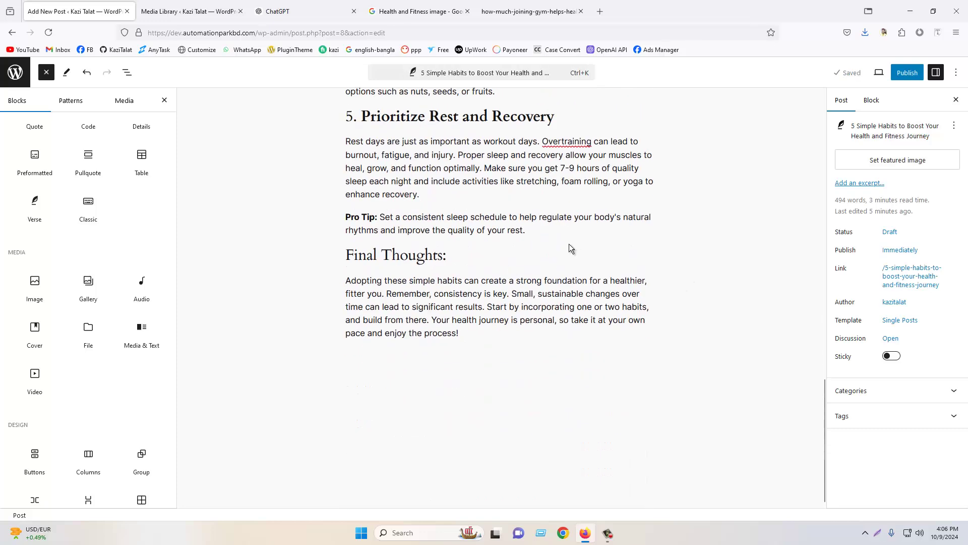
scroll(504, 247, "up", 5)
scroll(416, 257, "down", 2)
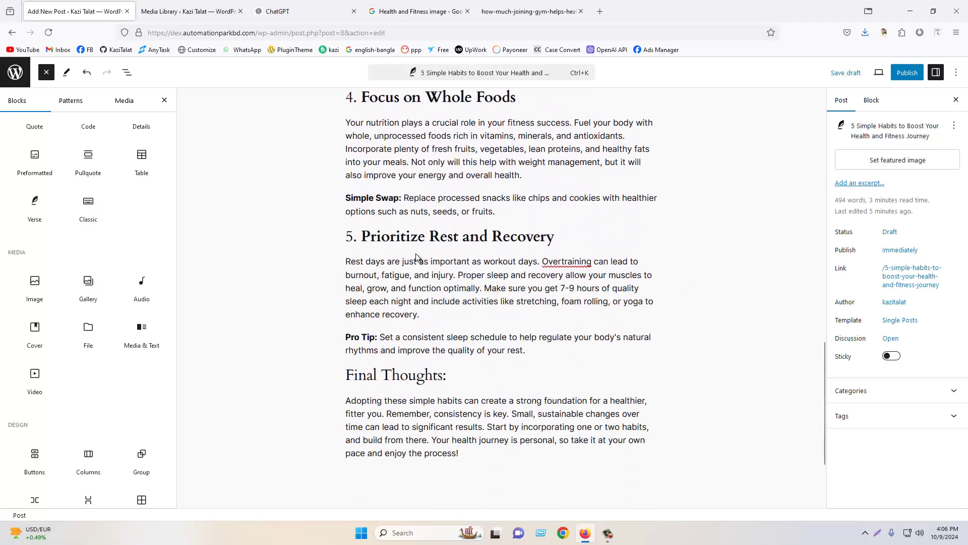
left_click(562, 237)
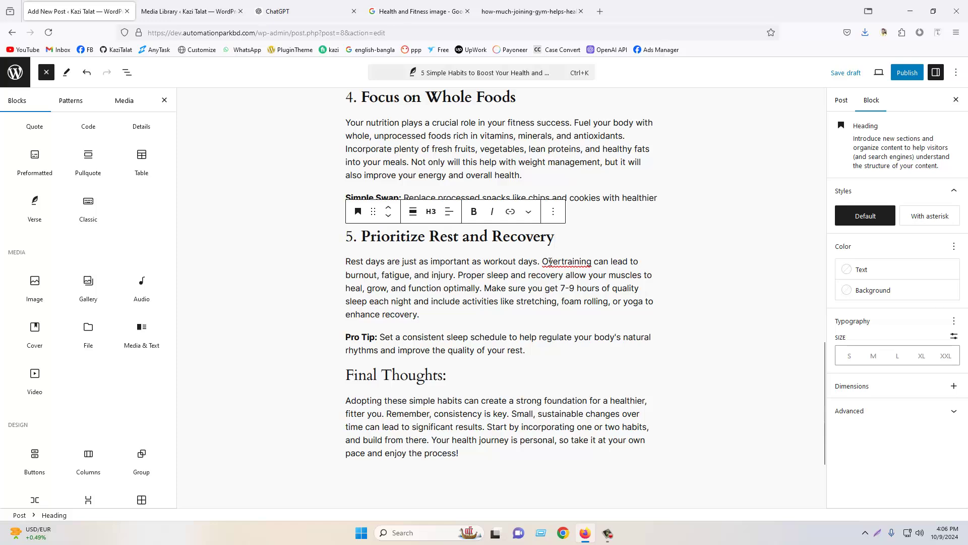
left_click(419, 313)
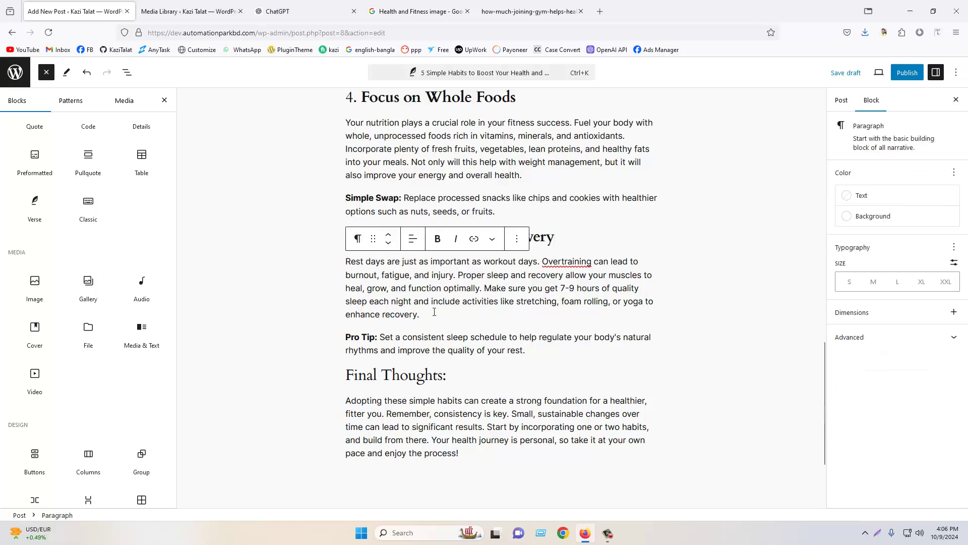
key("Return")
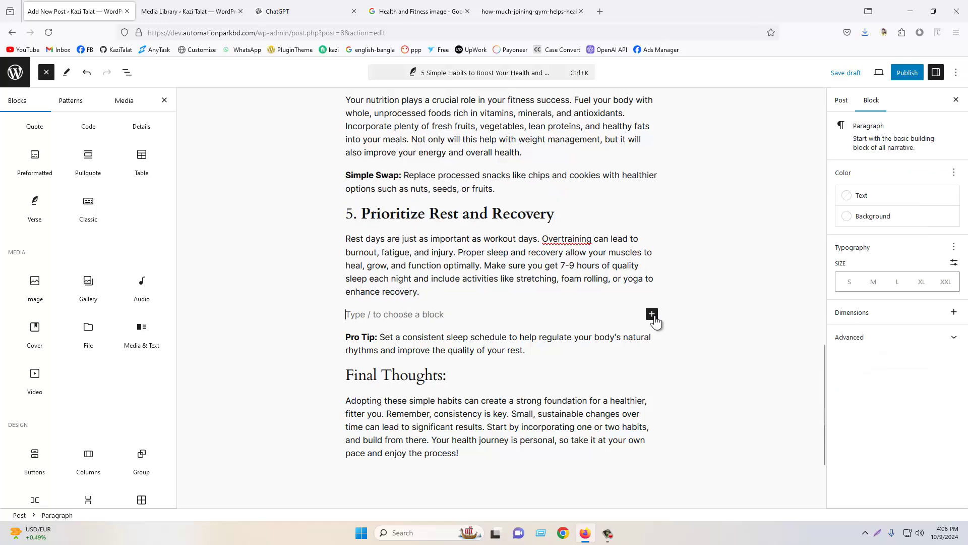
Open the full block library from the empty block and insert a YouTube embed block.
left_click(652, 314)
left_click(655, 475)
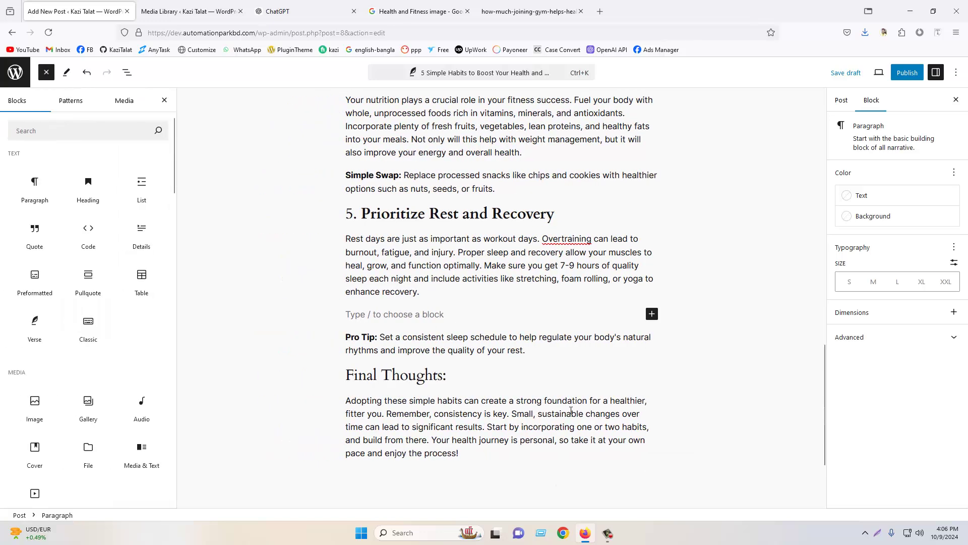
scroll(93, 333, "down", 20)
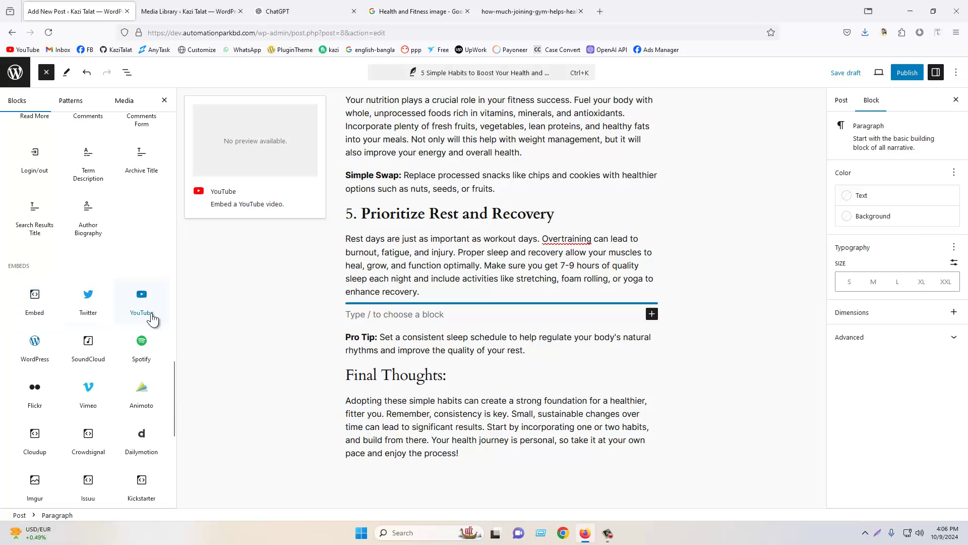
left_click(142, 298)
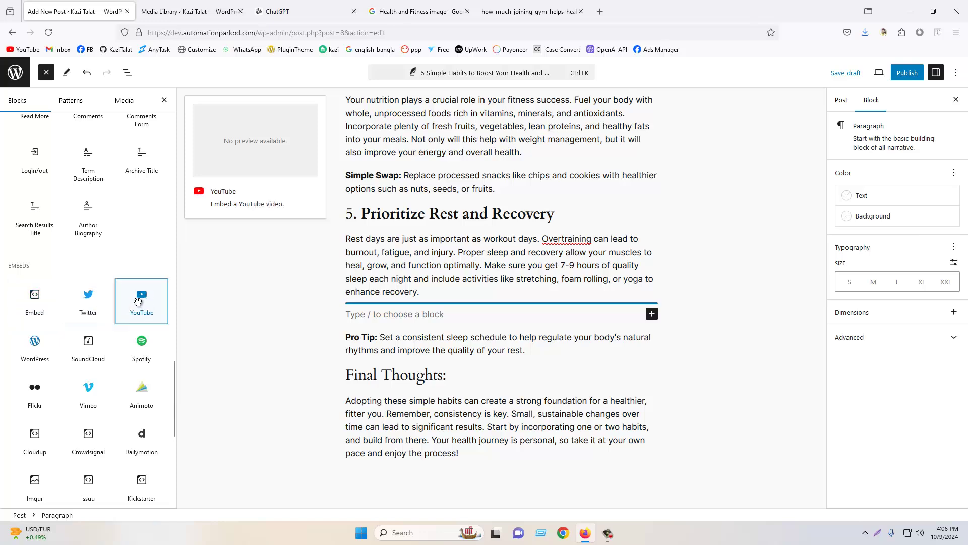
Open youtube.com in a new browser tab and search it for "health and fitness".
left_click(599, 10)
type("youtube.com/")
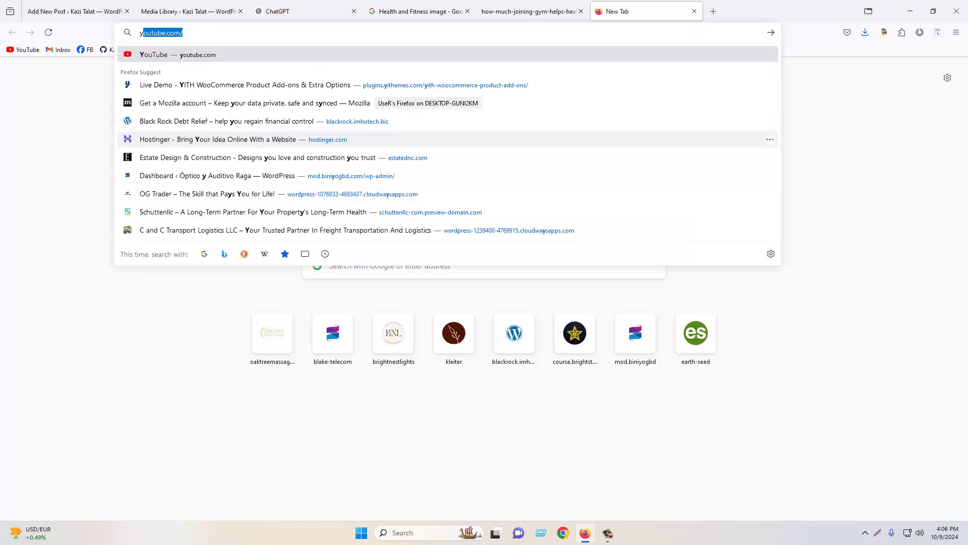
key("Return")
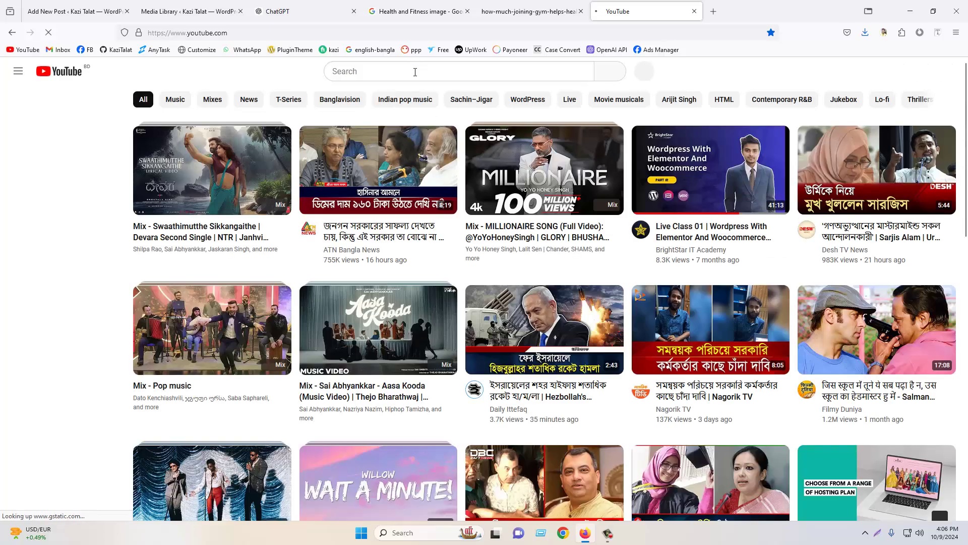
left_click(415, 72)
type("heal")
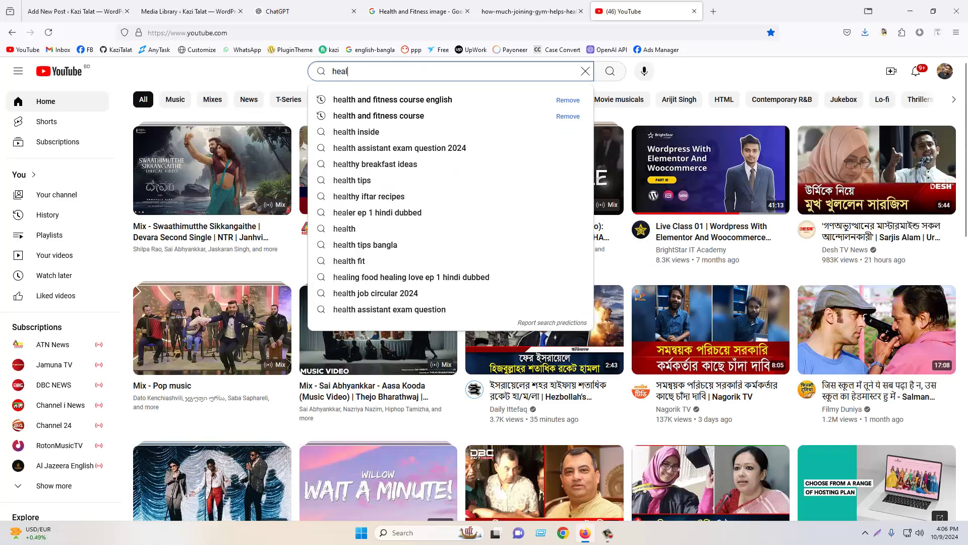
type("th and fitness")
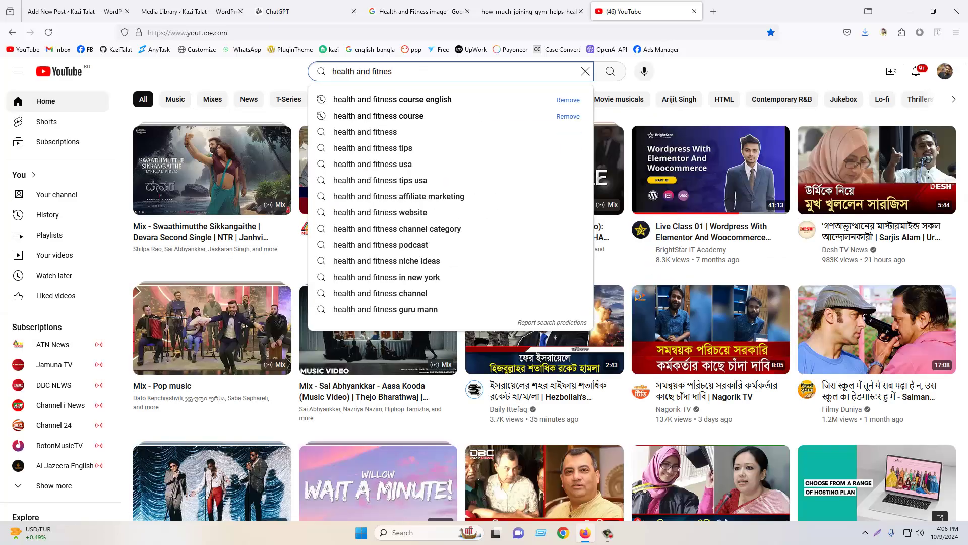
key("Return")
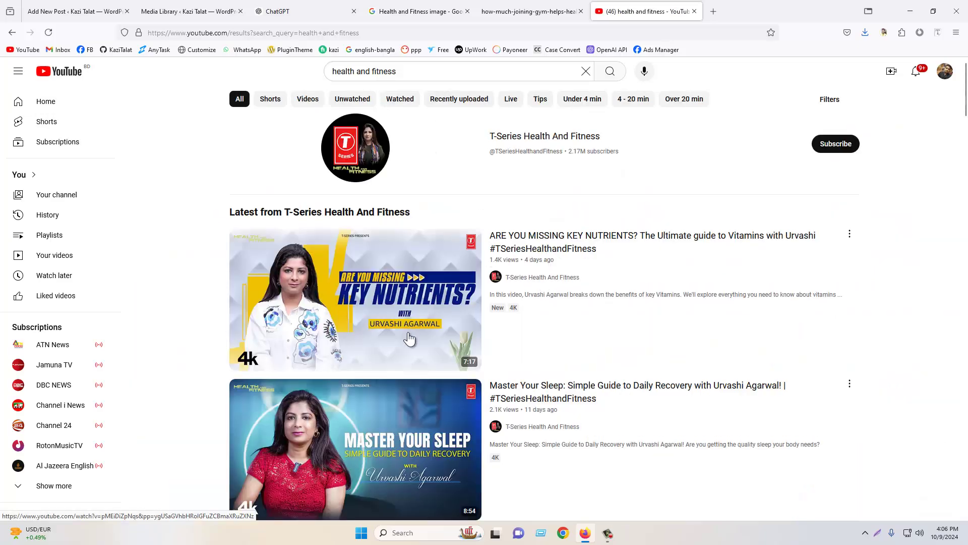
Look through the YouTube search results for a health and fitness video to embed in the post.
scroll(412, 303, "down", 10)
scroll(308, 291, "down", 15)
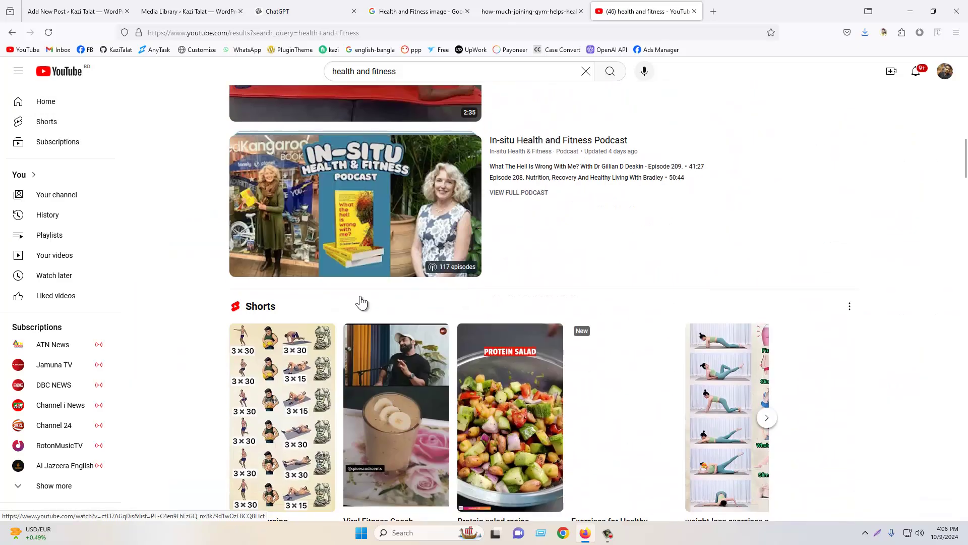
scroll(367, 287, "down", 20)
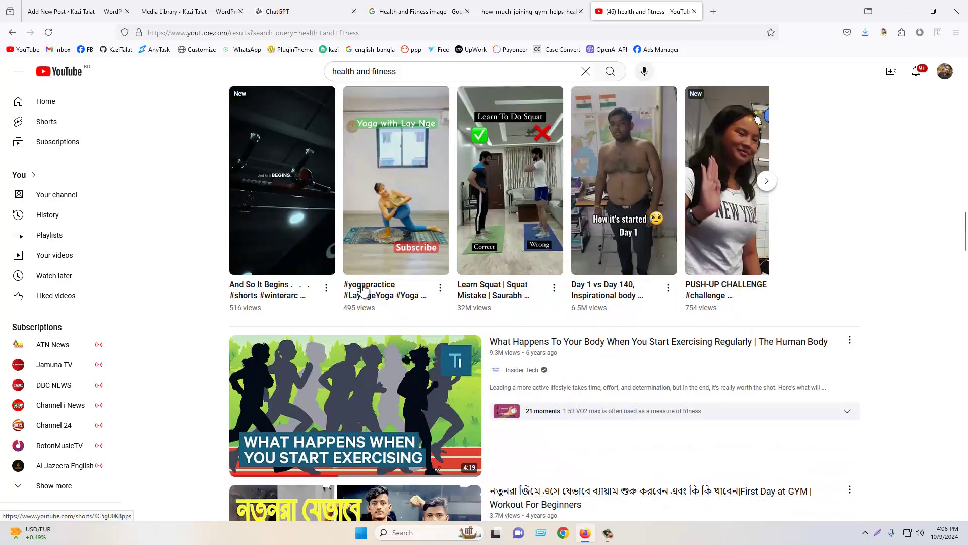
scroll(469, 311, "down", 8)
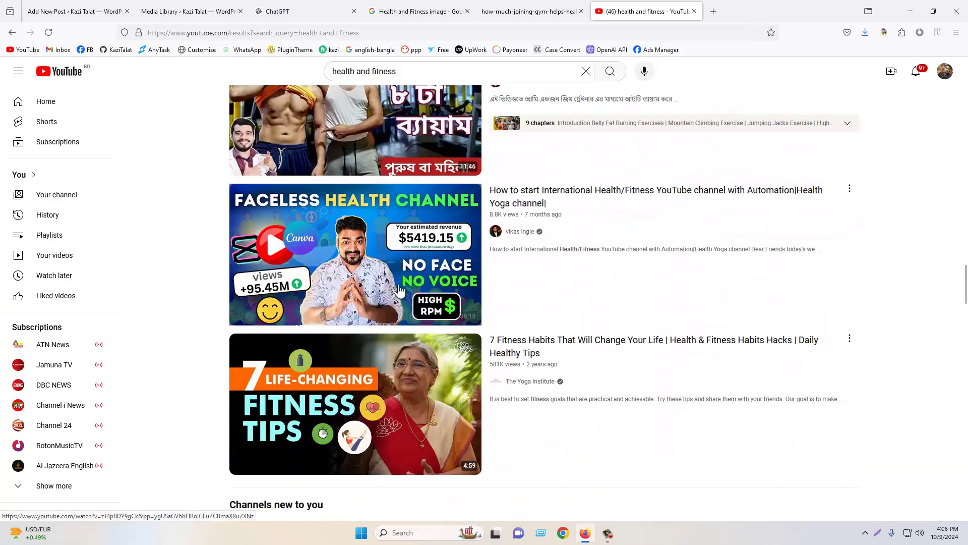
Search YouTube for "health and fitness english", open the TEDxRanneySchool video "Power of Fitness" and pause playback.
left_click(411, 71)
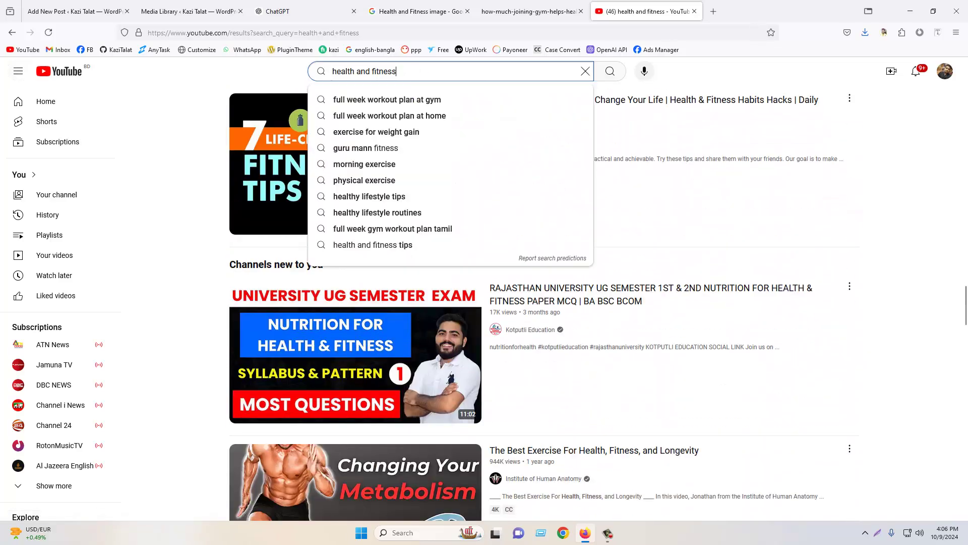
type("english")
key("Return")
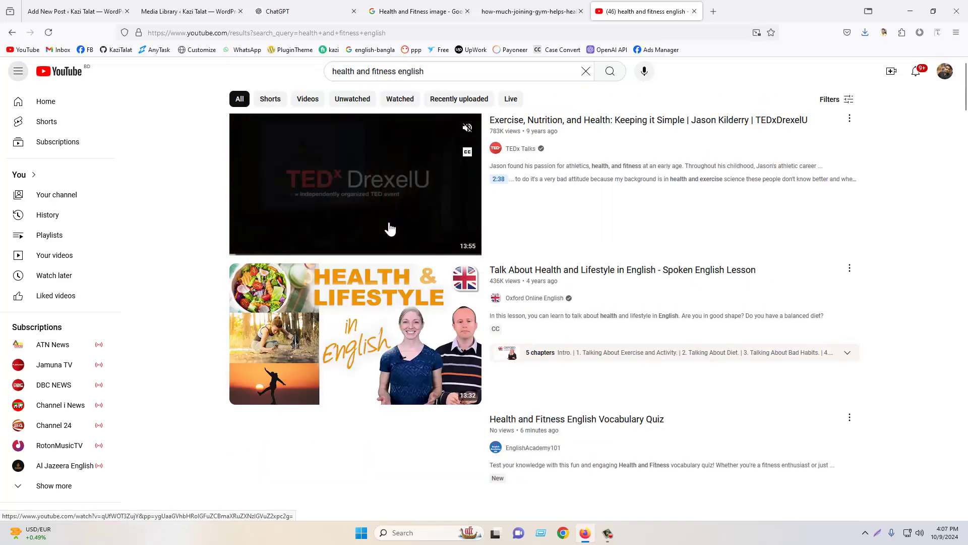
scroll(389, 226, "down", 5)
scroll(403, 333, "down", 15)
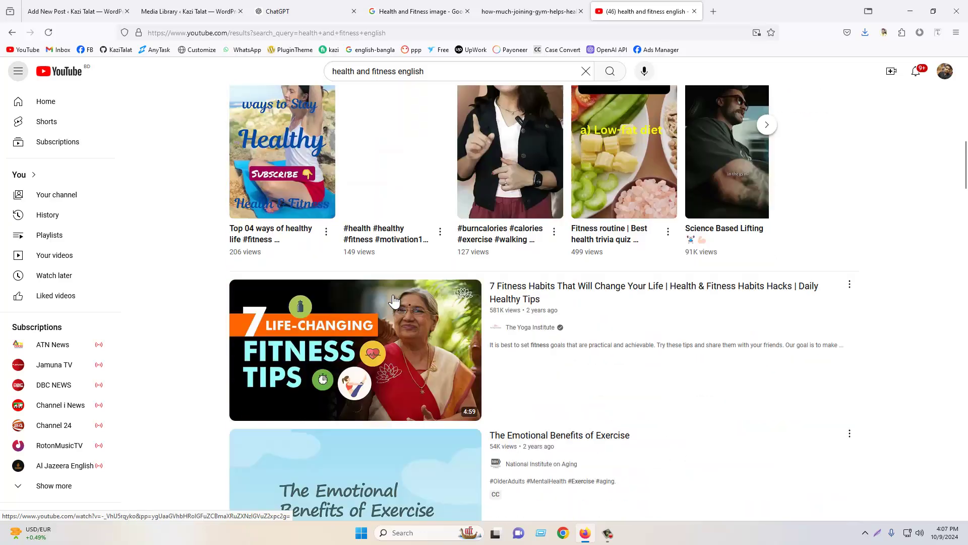
scroll(395, 294, "down", 3)
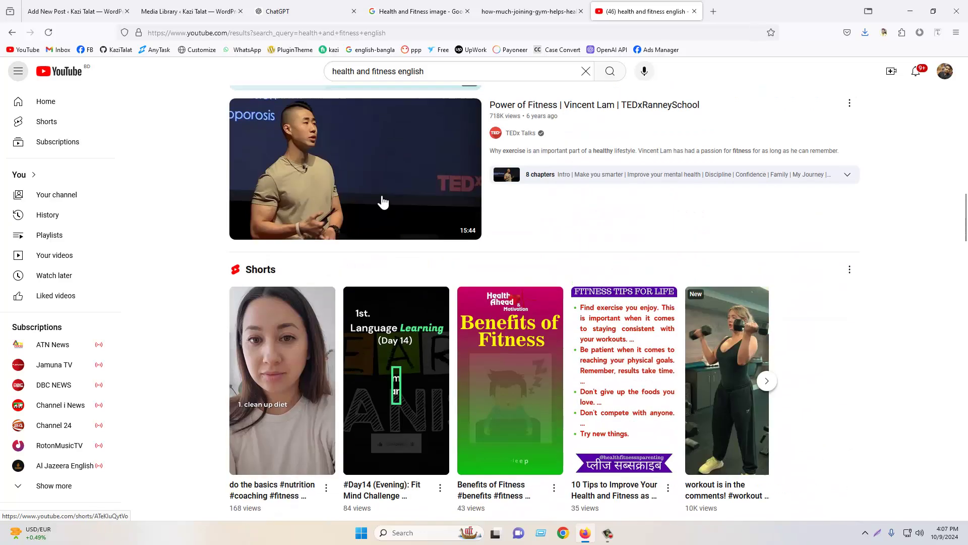
left_click(384, 190)
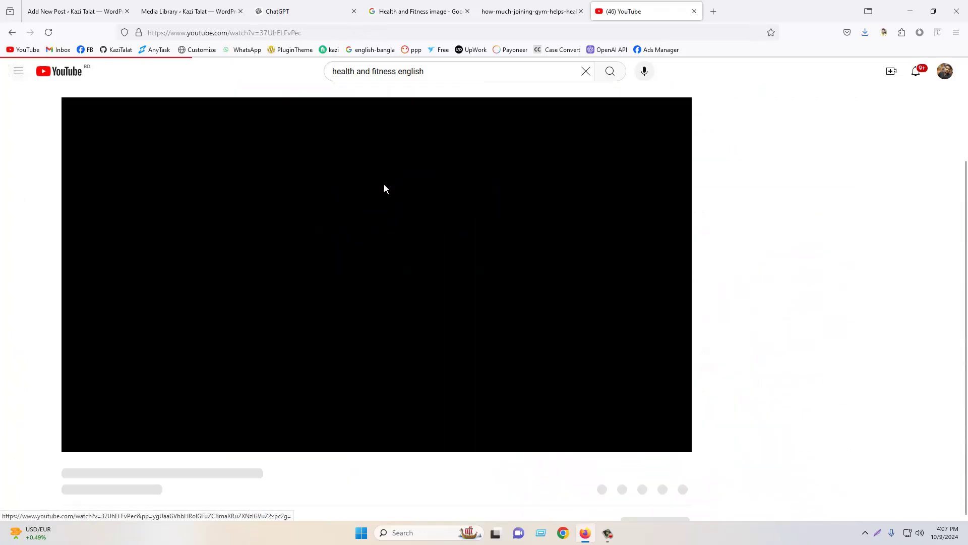
left_click(477, 249)
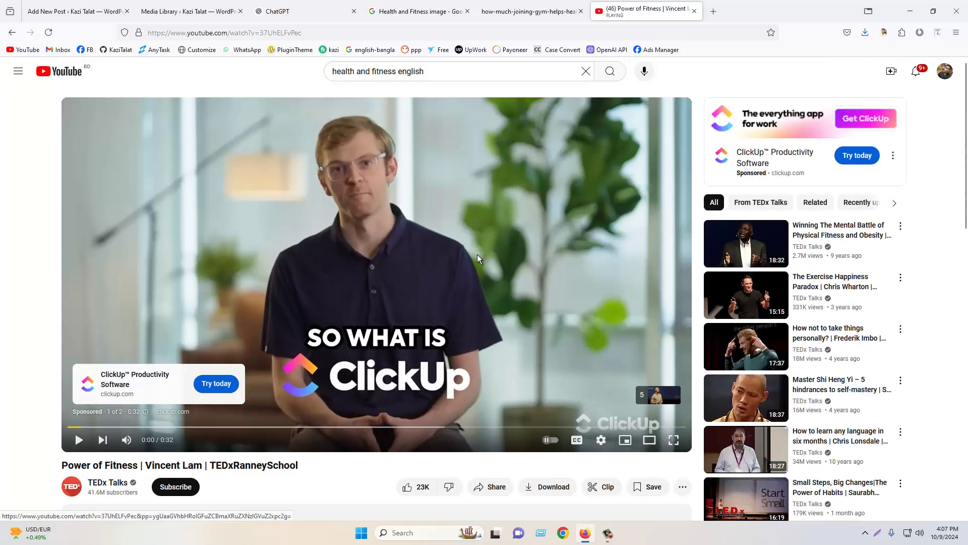
Copy the video's share link and embed it in the empty YouTube block under "5. Prioritize Rest and Recovery" in the WordPress post.
scroll(477, 262, "down", 5)
left_click(490, 246)
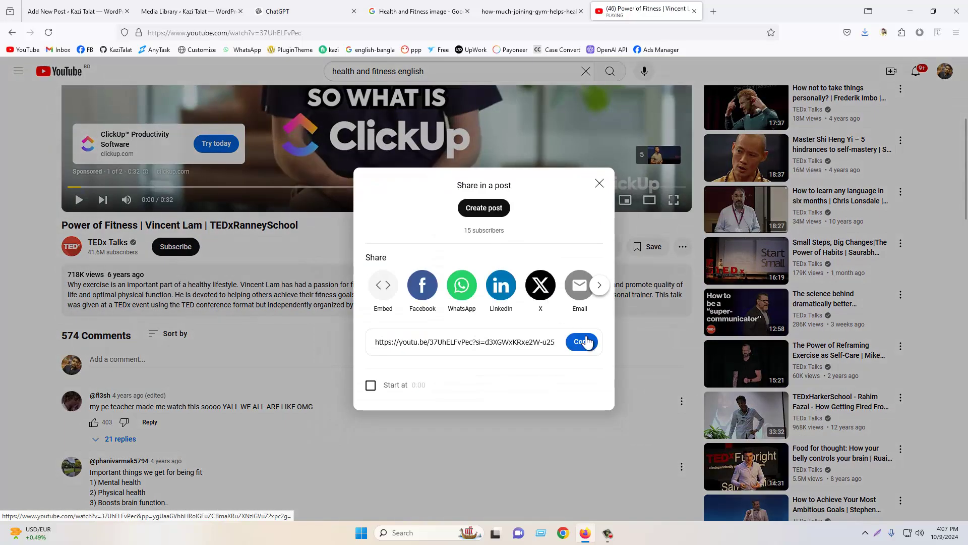
left_click(581, 343)
left_click(76, 11)
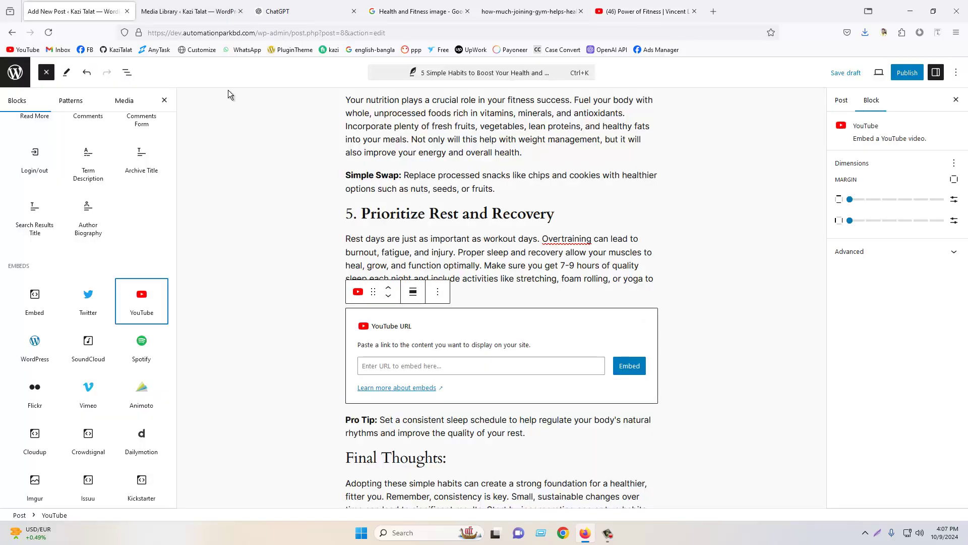
right_click(396, 365)
left_click(419, 238)
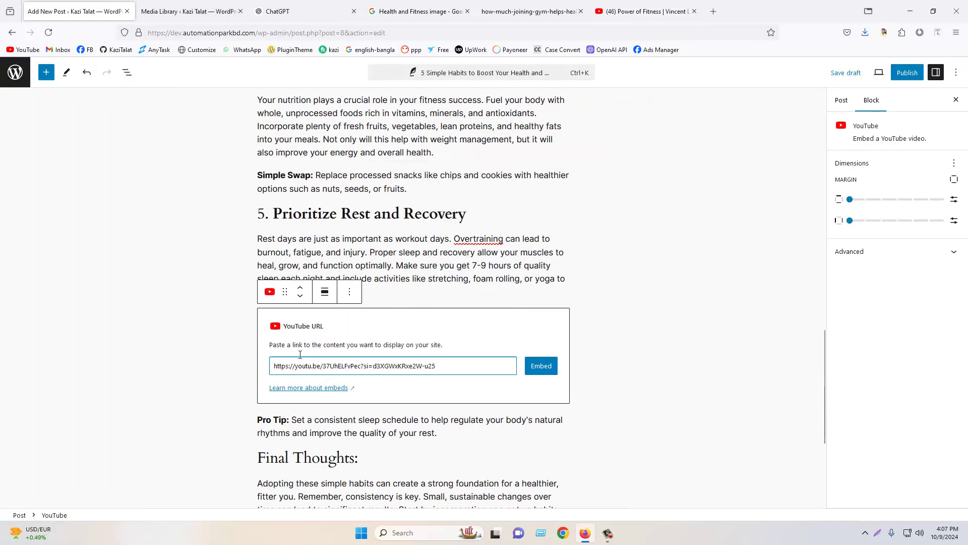
left_click(543, 375)
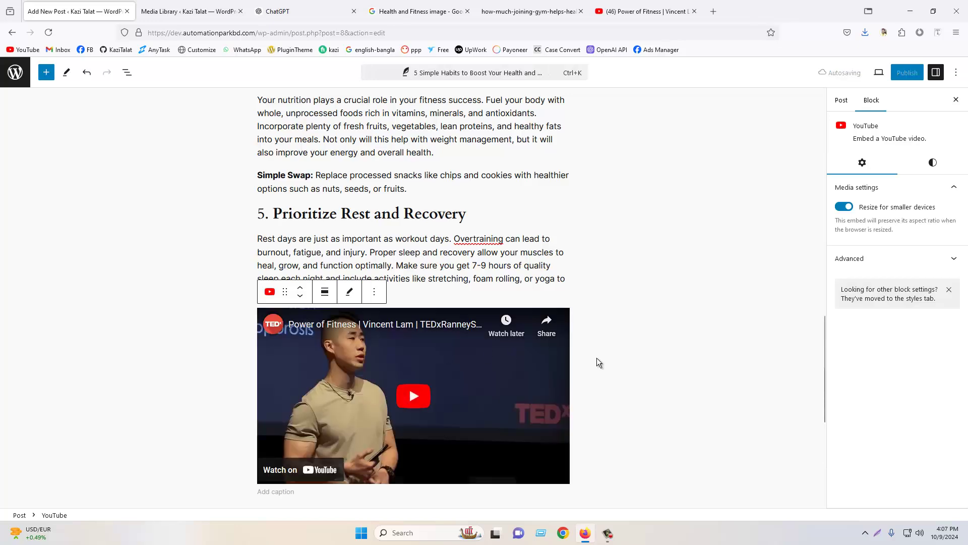
Change the "1. Start Your Day with Hydration" heading to Heading 2.
scroll(681, 337, "down", 5)
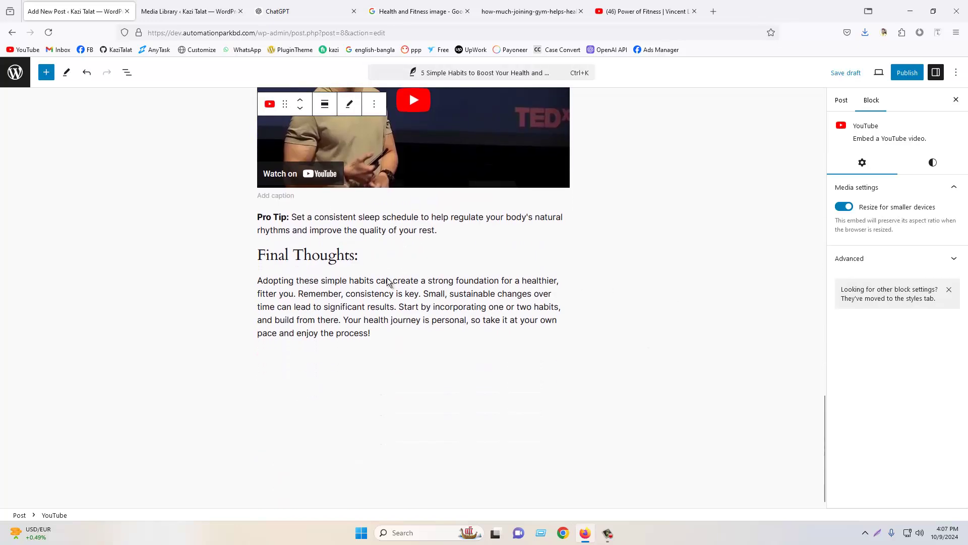
scroll(388, 281, "up", 20)
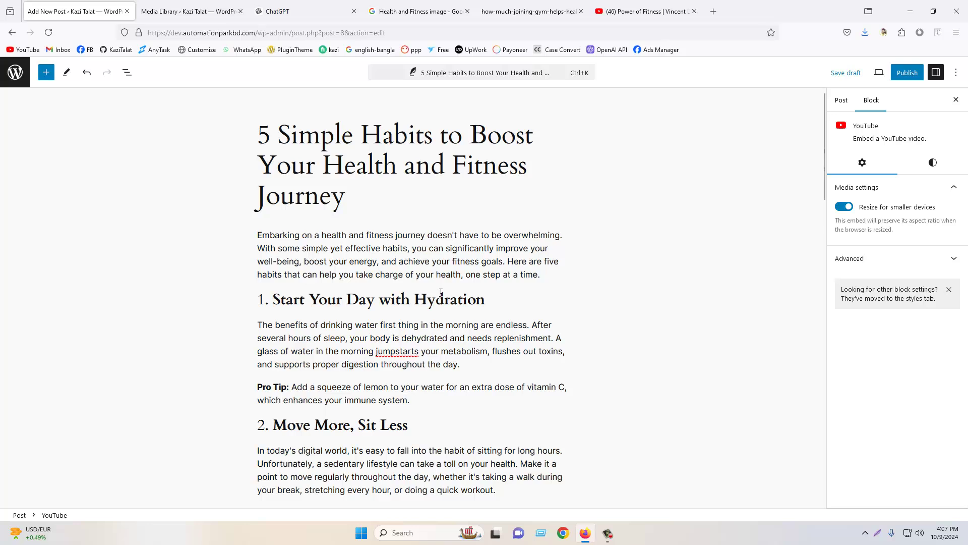
left_click(494, 299)
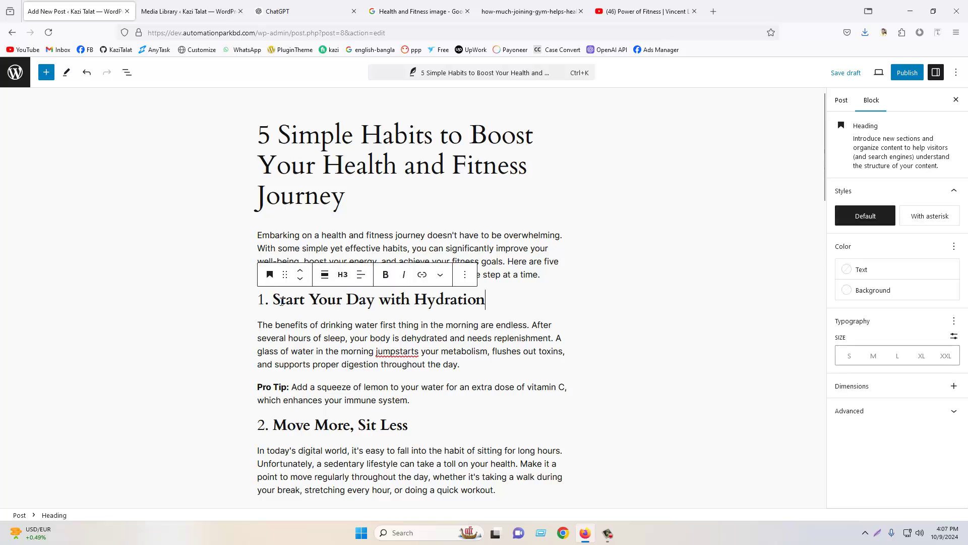
left_click(343, 276)
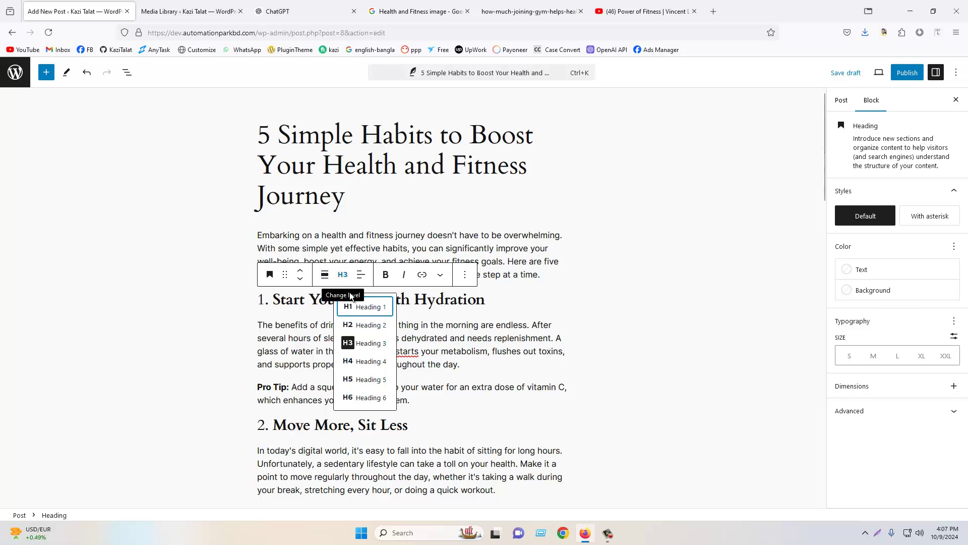
left_click(360, 329)
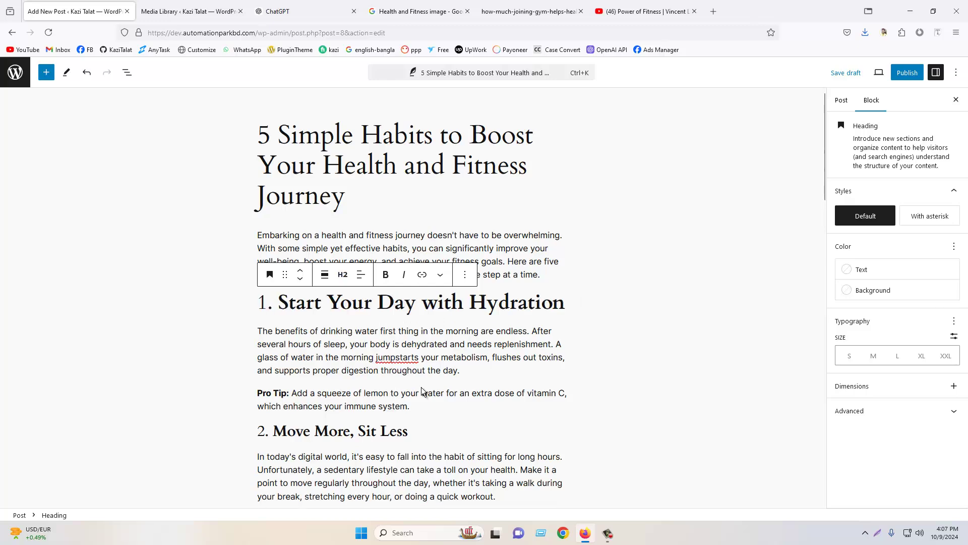
Set the "2. Move More, Sit Less" heading to Heading 4.
scroll(423, 391, "down", 2)
left_click_drag(415, 313, 269, 311)
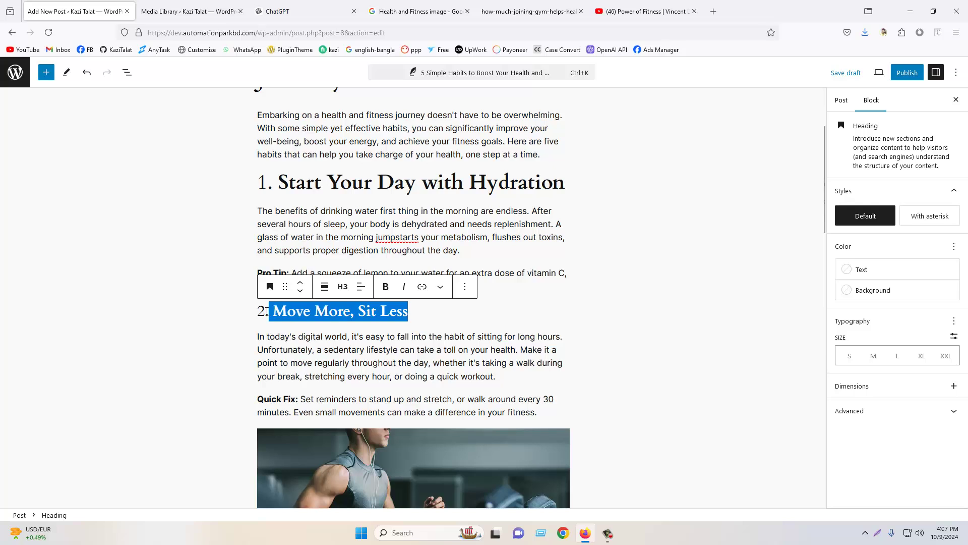
key("ctrl+b")
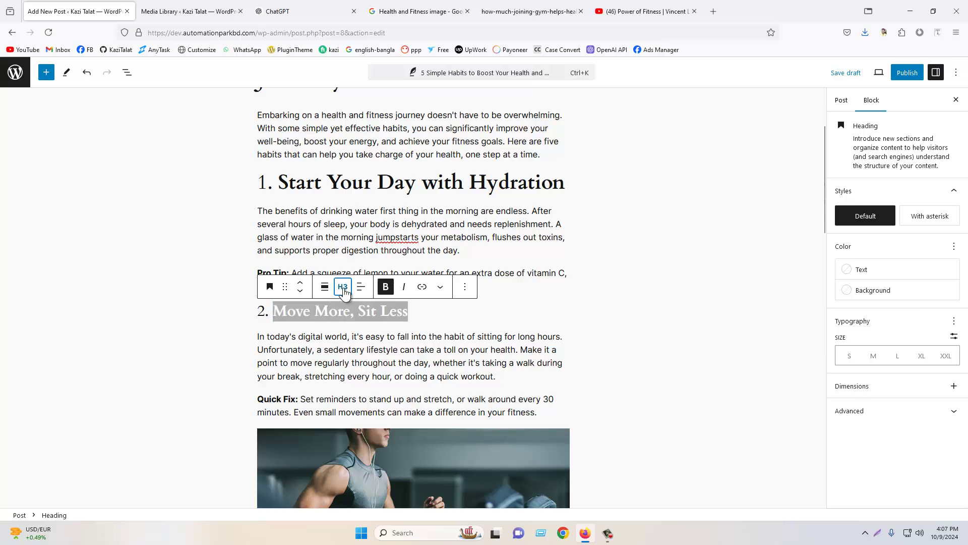
left_click(342, 287)
left_click(364, 376)
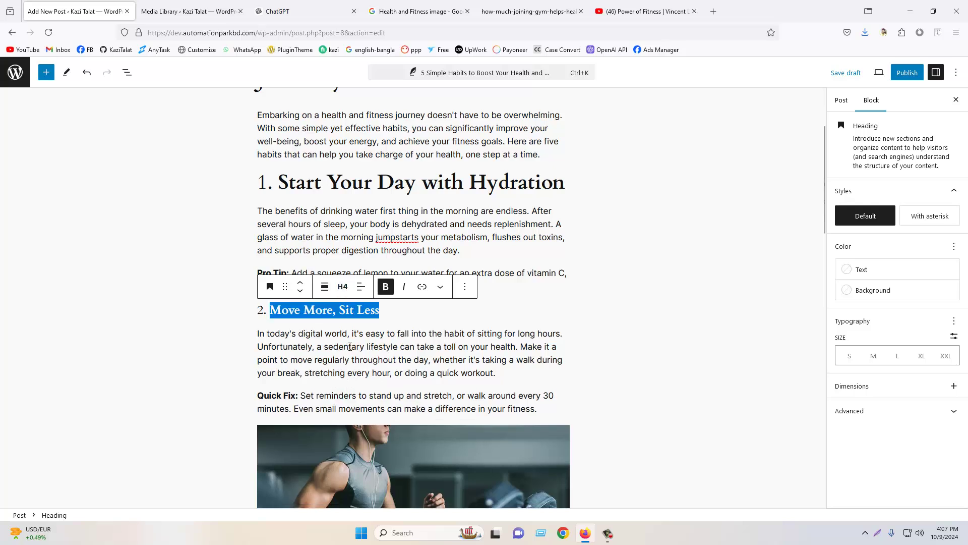
Change the "2. Move More, Sit Less" heading to Heading 2.
left_click(390, 311)
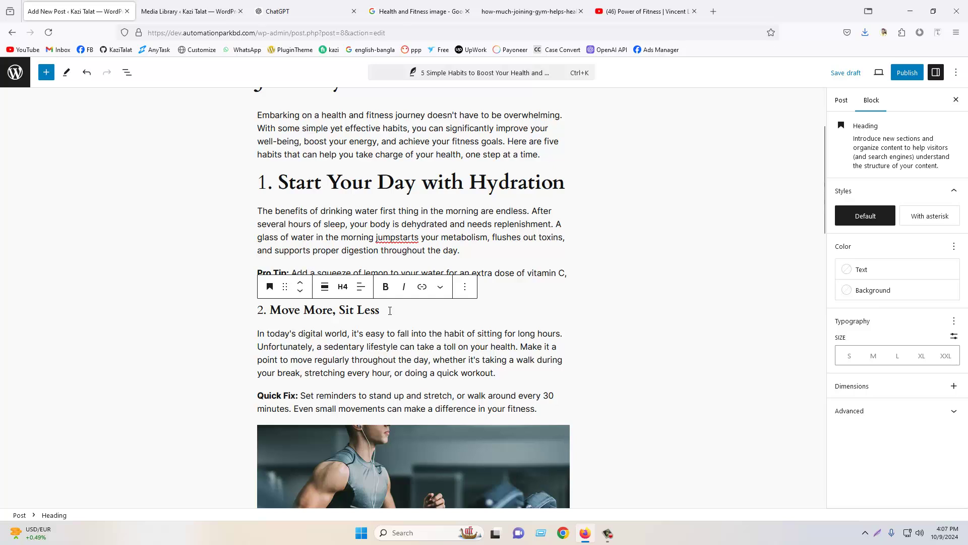
left_click(343, 286)
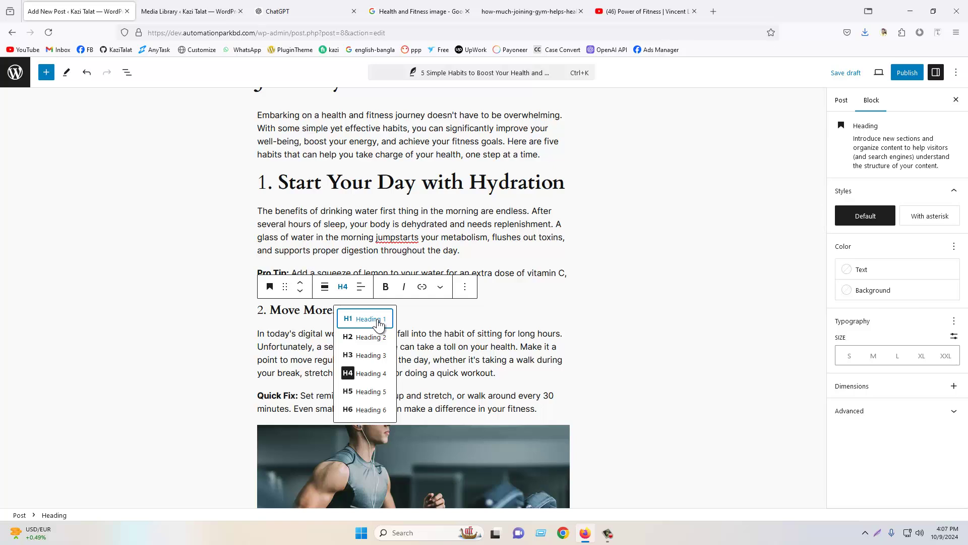
left_click(367, 337)
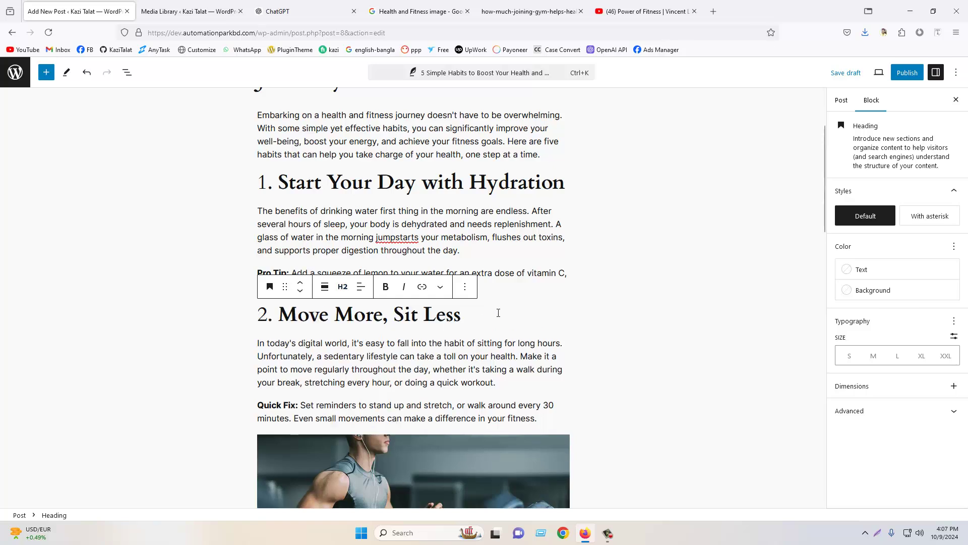
Look through the whole post from title to closing section and show its post-level settings.
scroll(586, 247, "up", 3)
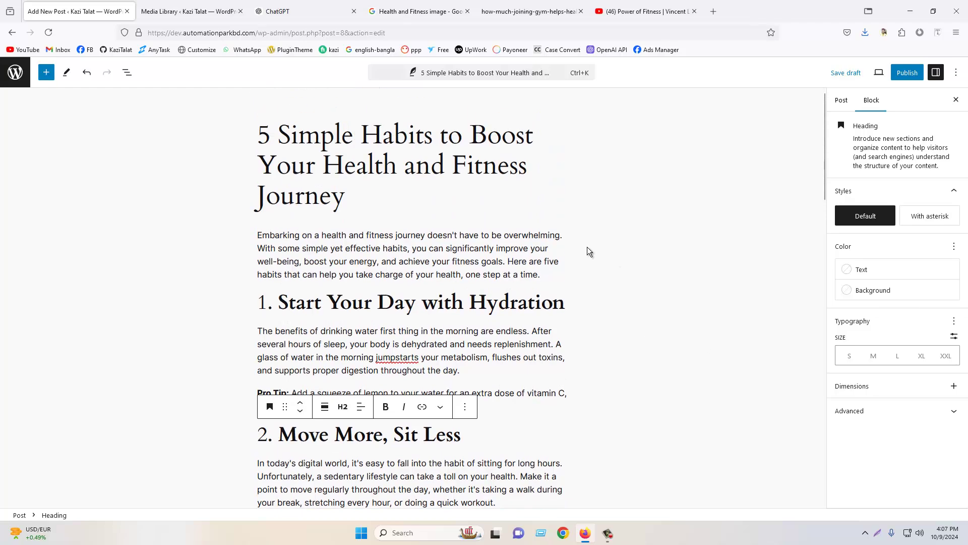
scroll(481, 218, "down", 20)
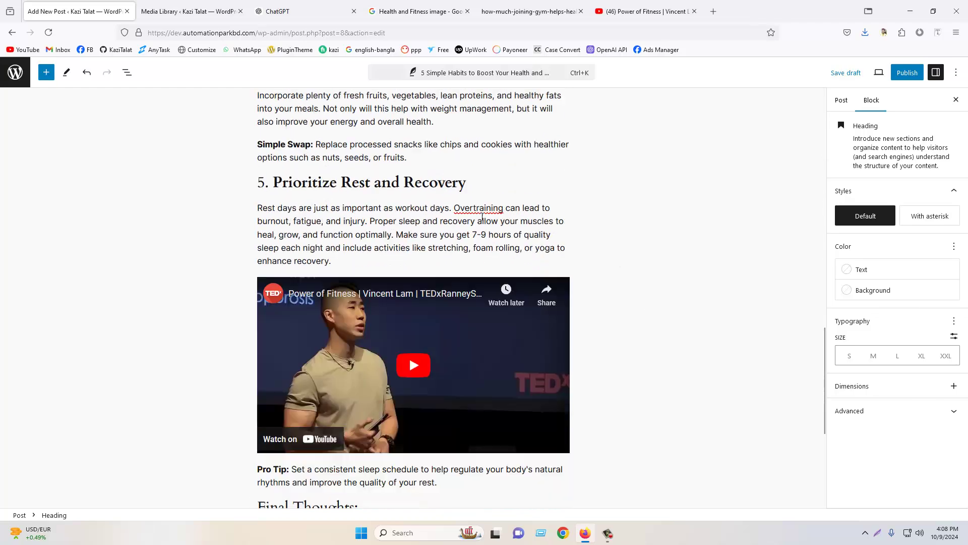
scroll(629, 302, "up", 20)
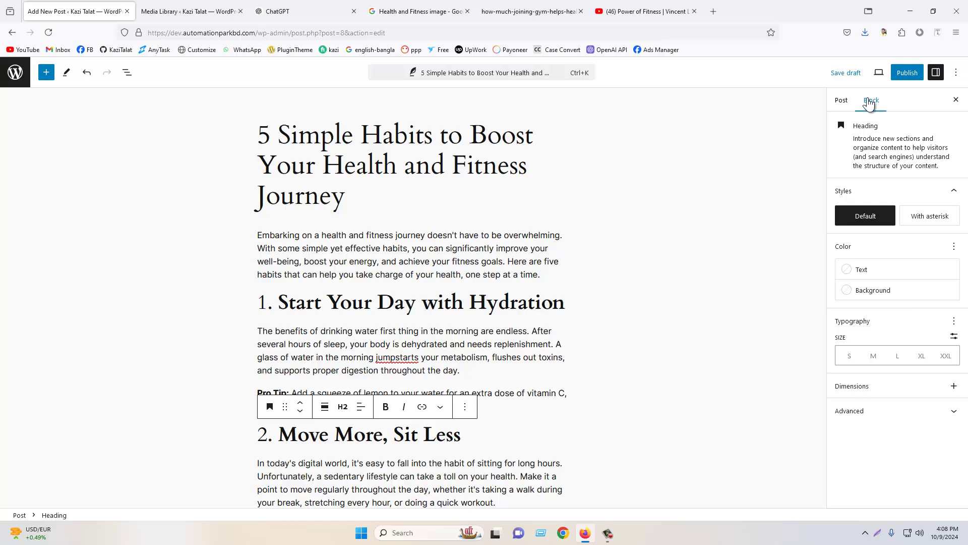
left_click(841, 101)
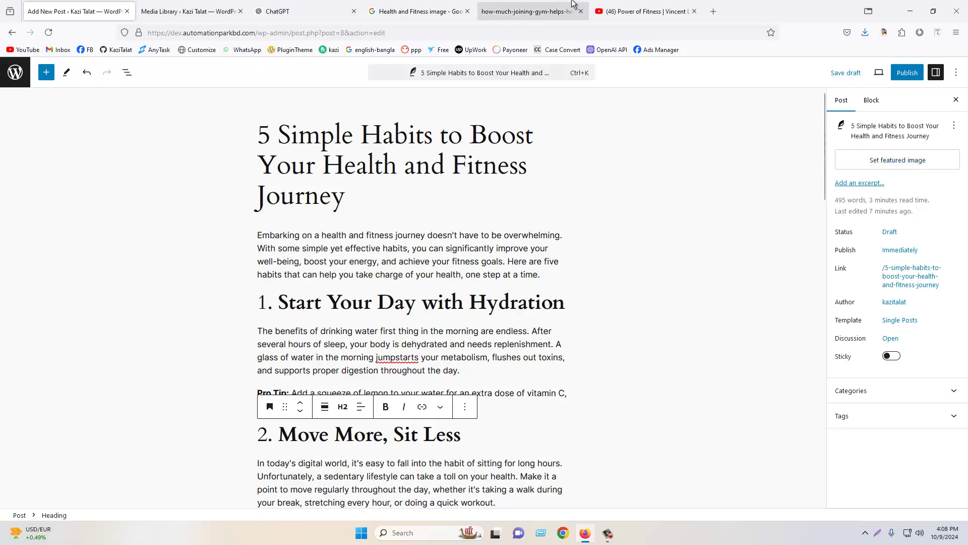
Open oaktreemassagedallas.com in a new browser tab and examine the post cards on its Blog page.
left_click(712, 11)
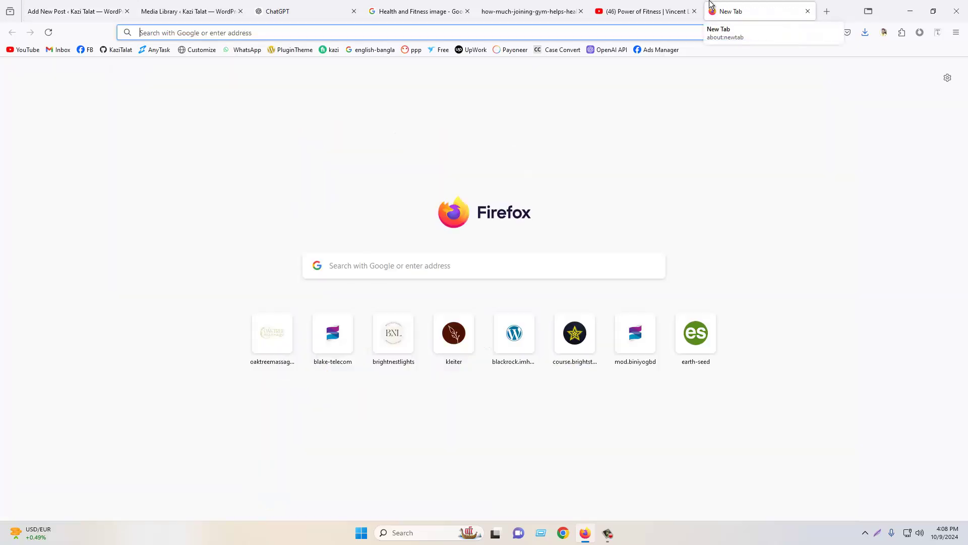
type("oaktreemassagedallas.com")
key("Return")
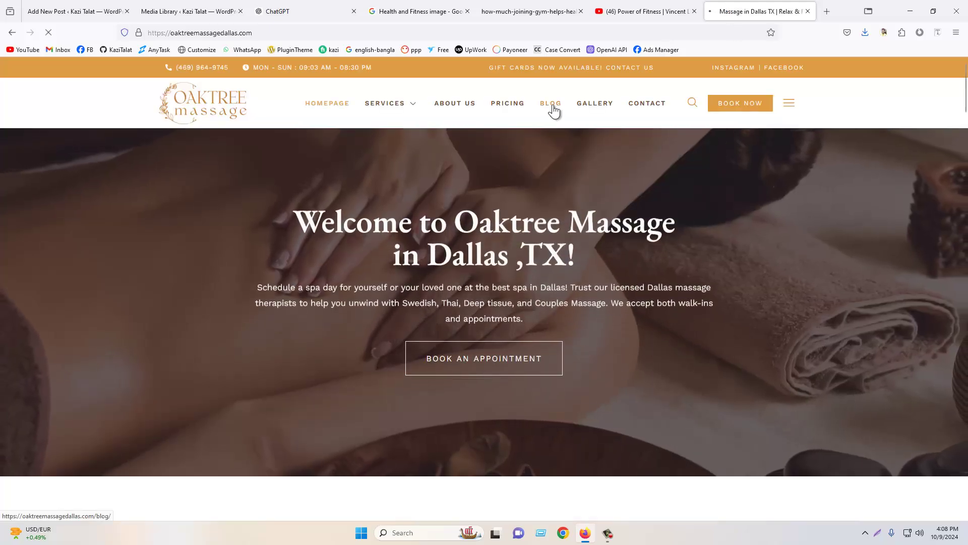
left_click(554, 104)
scroll(469, 309, "down", 3)
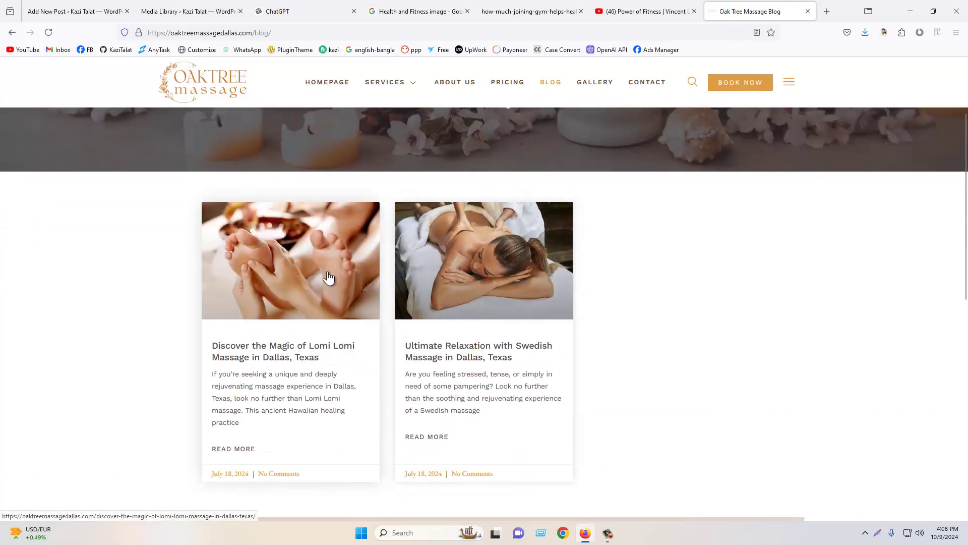
scroll(438, 237, "down", 3)
scroll(291, 193, "up", 3)
scroll(309, 247, "down", 2)
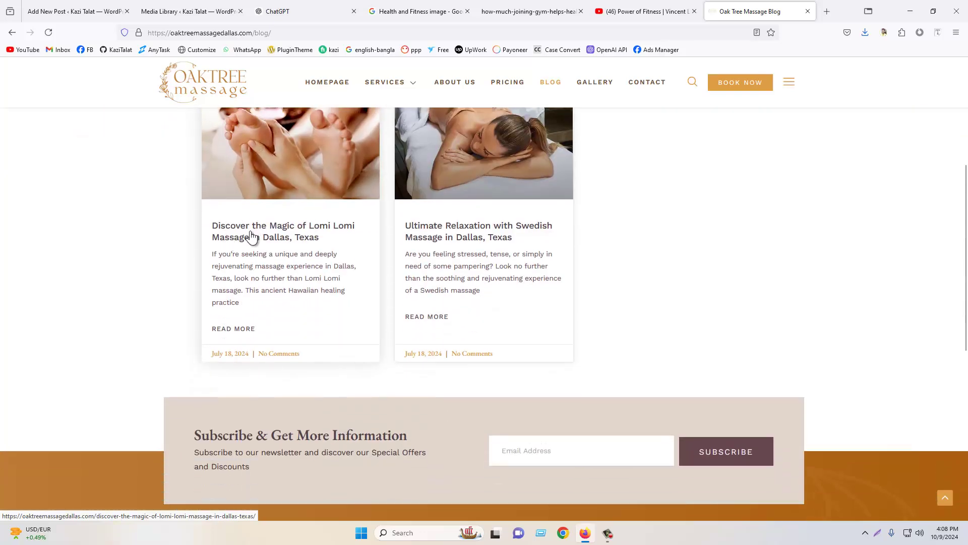
left_click(883, 533)
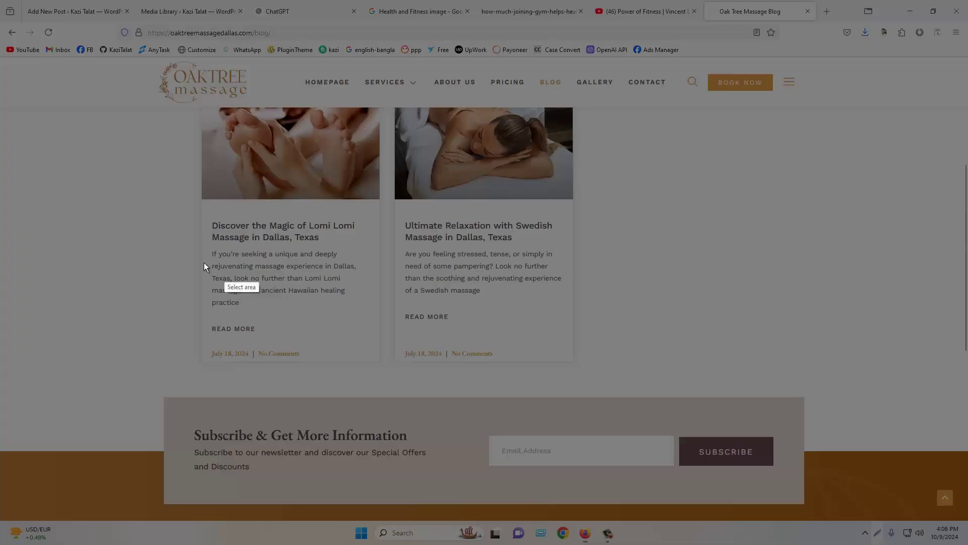
left_click_drag(200, 246, 376, 317)
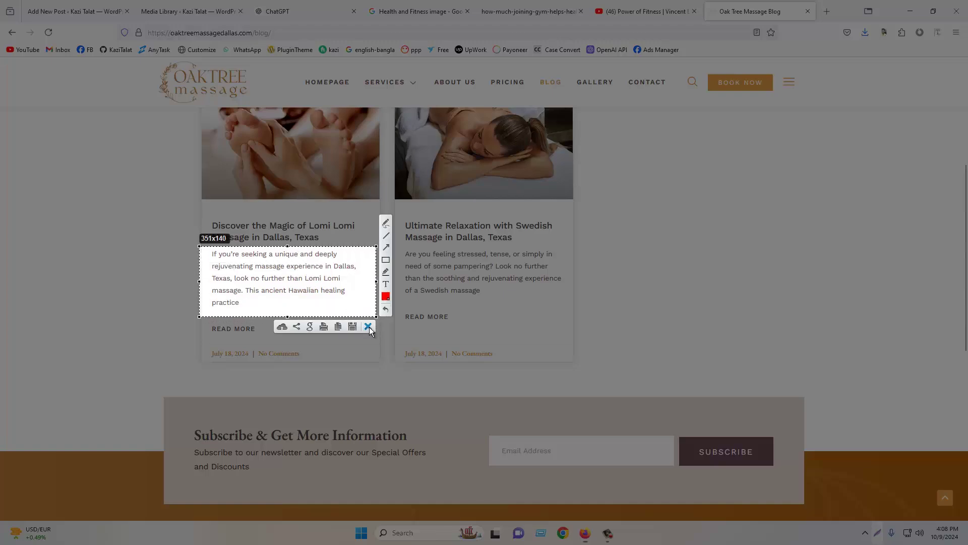
left_click(368, 326)
Open the Lomi Lomi massage post in a separate browser tab and compare its opening paragraph with the excerpt on its blog card.
middle_click(273, 231)
left_click(812, 2)
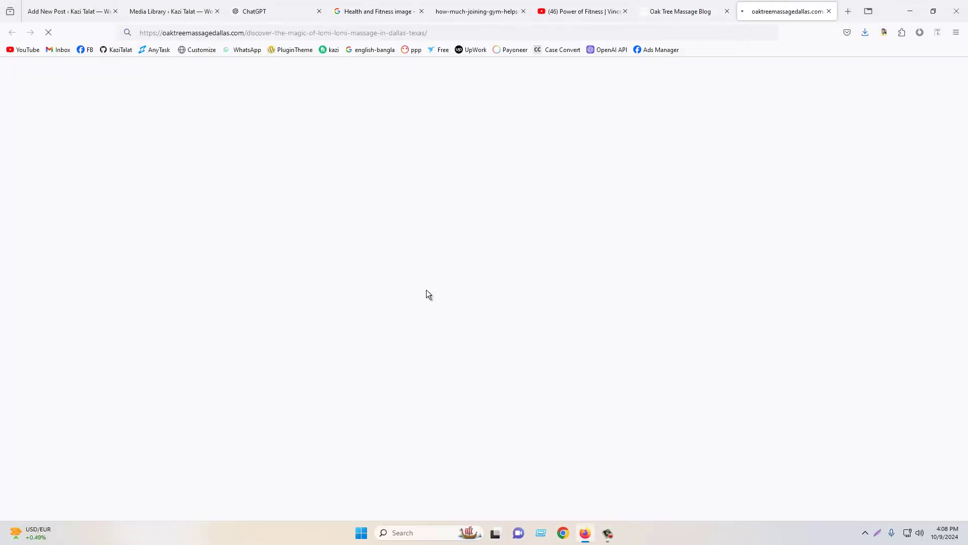
scroll(550, 313, "down", 4)
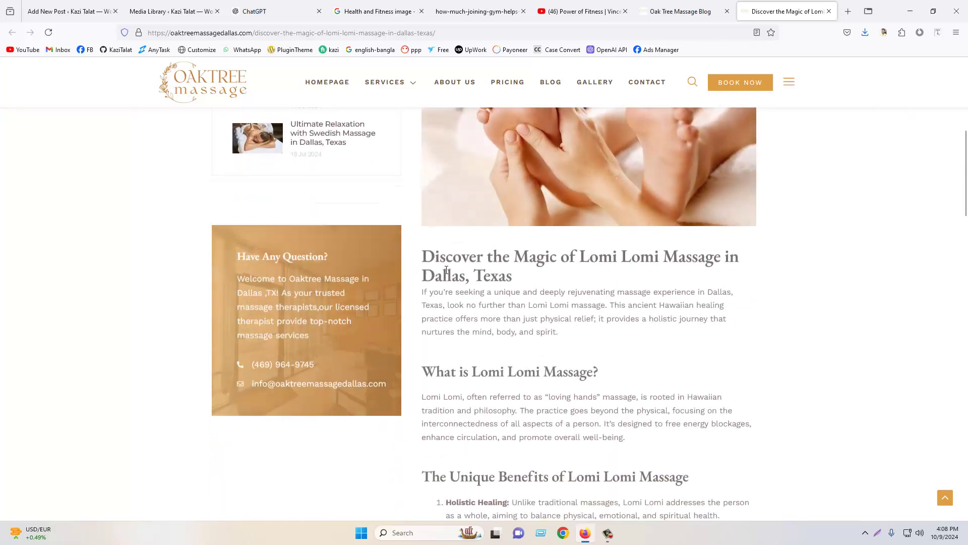
left_click_drag(424, 292, 700, 331)
left_click(699, 4)
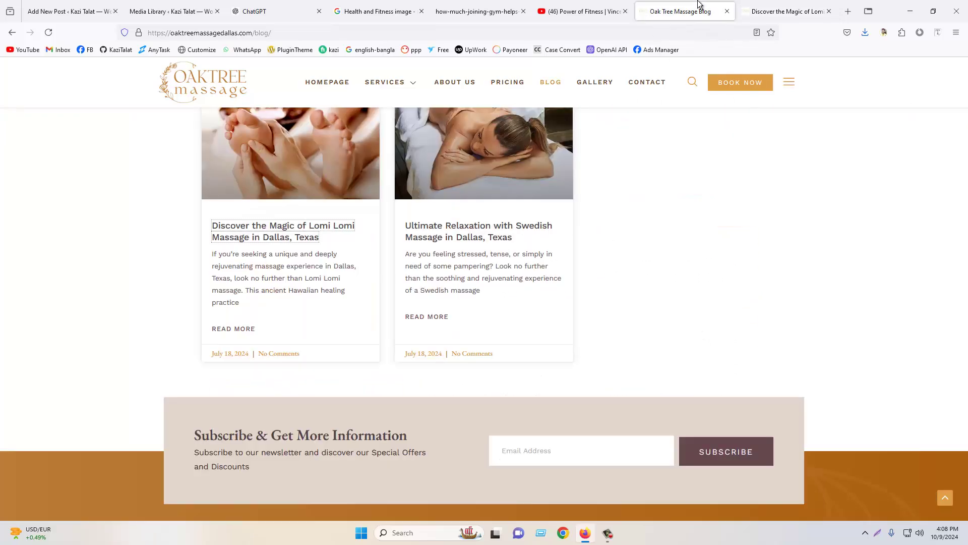
left_click_drag(243, 303, 211, 258)
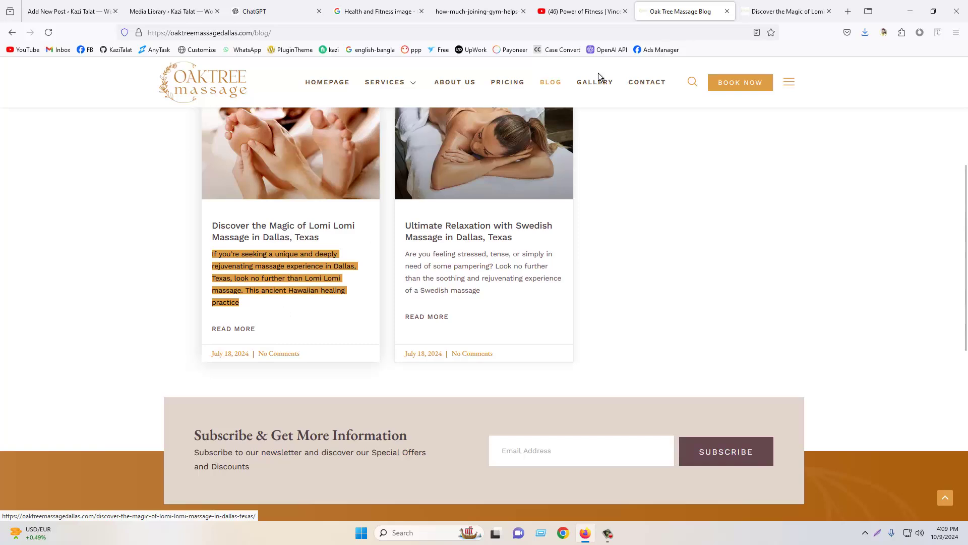
Compare the comment count on the Lomi Lomi blog card with the comment section at the end of its post.
left_click(757, 4)
left_click(778, 303)
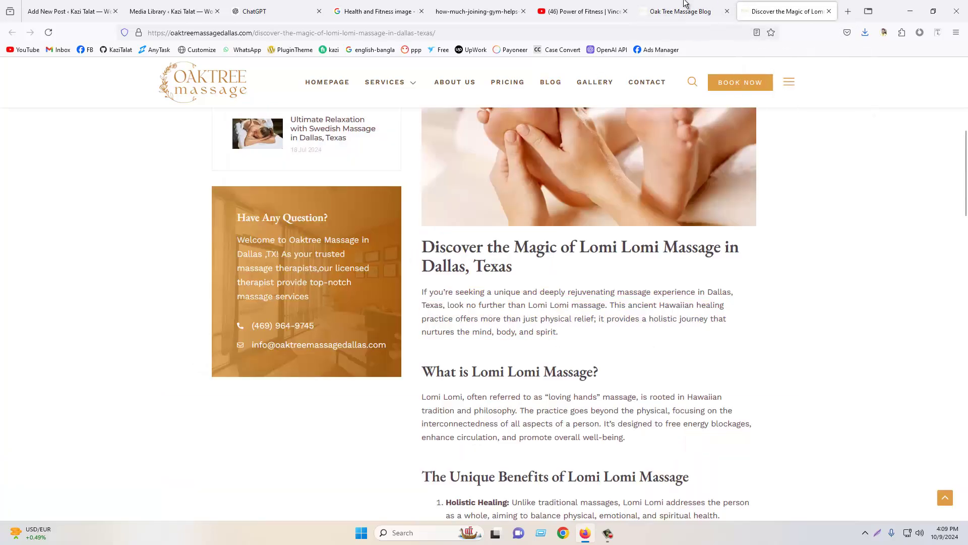
left_click(685, 4)
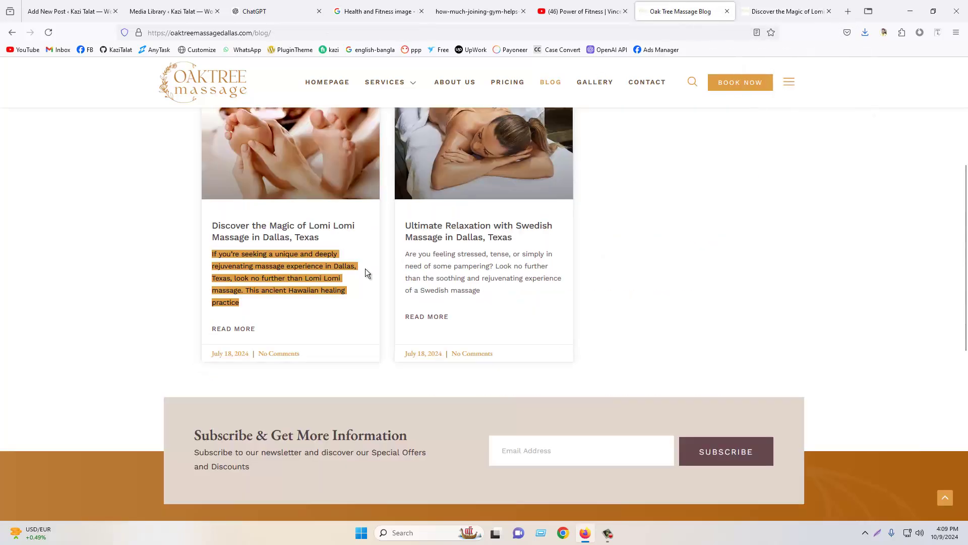
left_click(268, 356)
left_click_drag(261, 356, 296, 355)
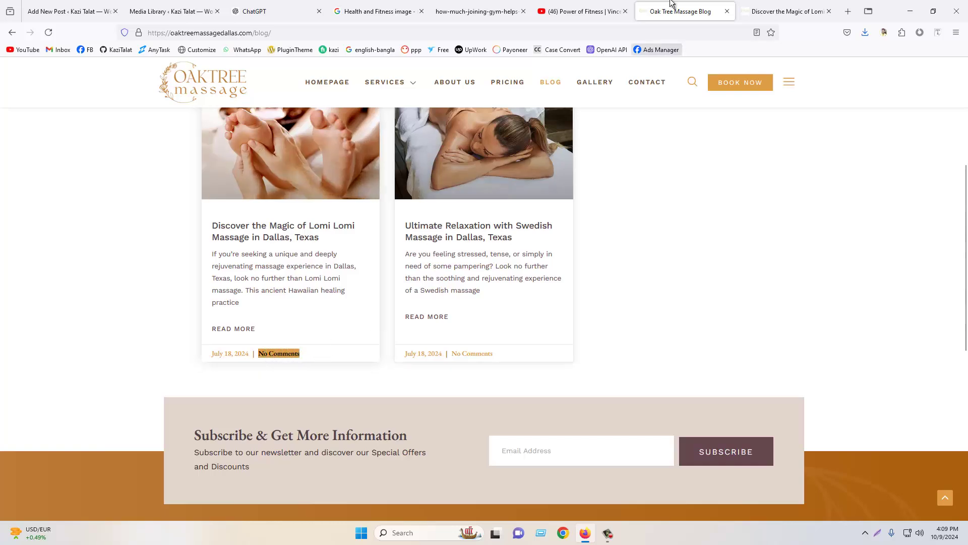
left_click(784, 11)
scroll(640, 338, "down", 15)
scroll(462, 384, "up", 5)
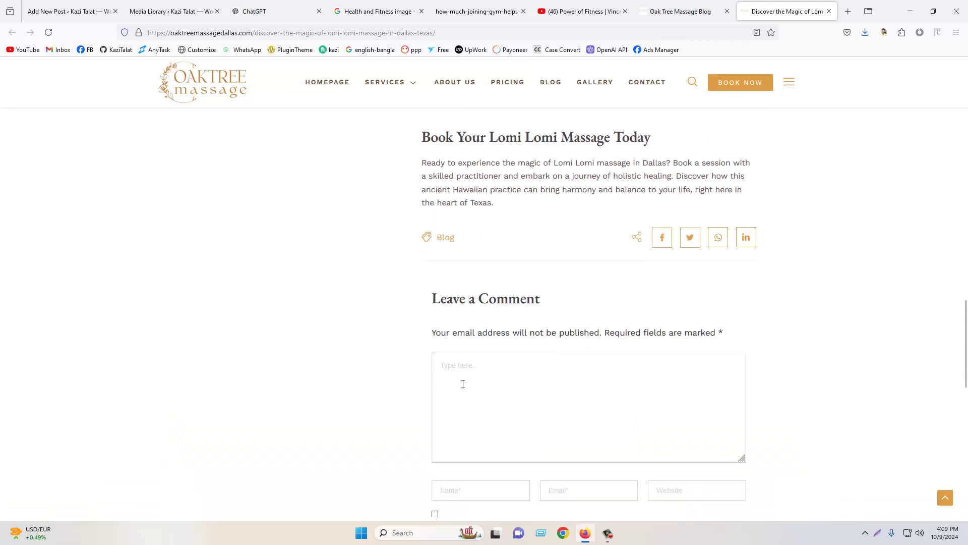
scroll(502, 372, "down", 3)
left_click(671, 11)
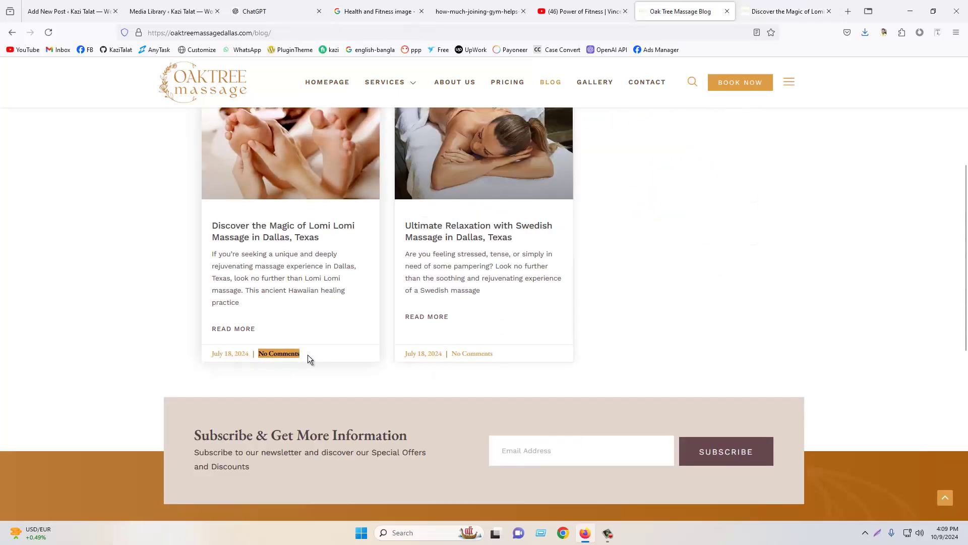
Examine the publication date and thumbnail image shown on the Lomi Lomi blog card.
left_click_drag(211, 354, 237, 353)
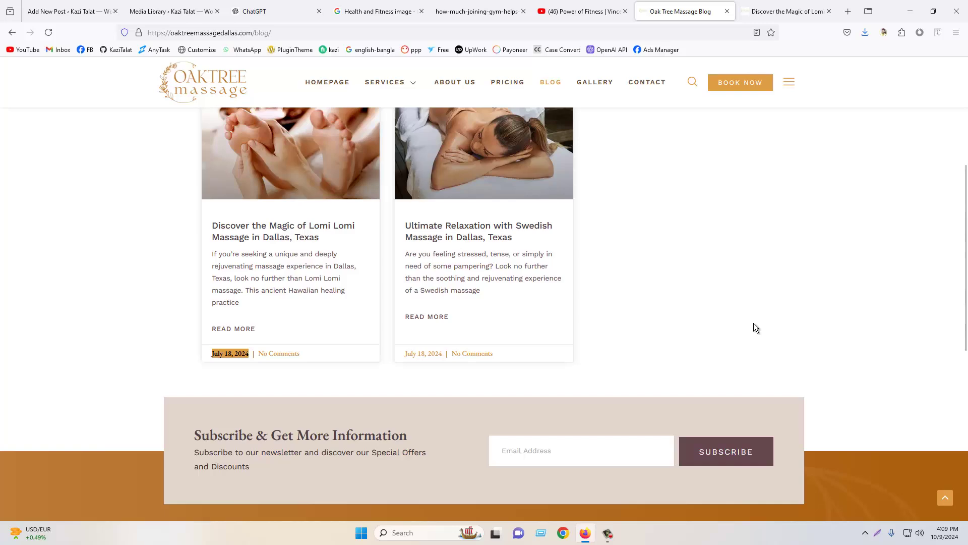
scroll(754, 323, "up", 5)
scroll(556, 293, "down", 2)
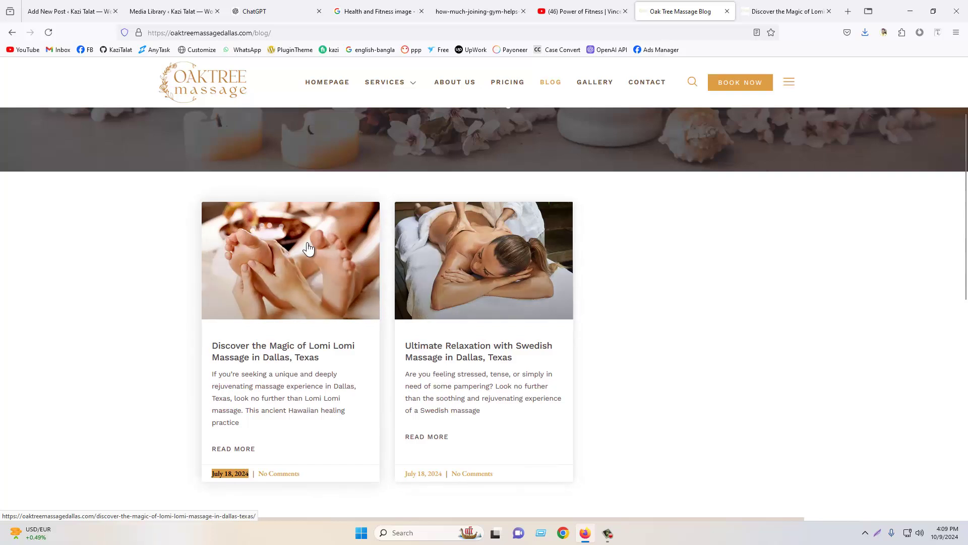
Return to the health and fitness post draft and start choosing its featured image.
left_click(184, 10)
left_click(71, 4)
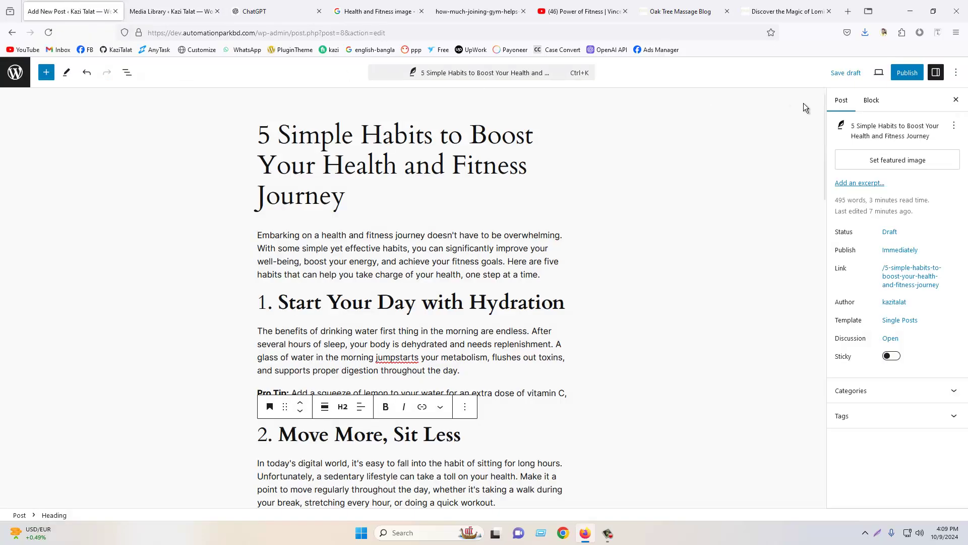
left_click(882, 167)
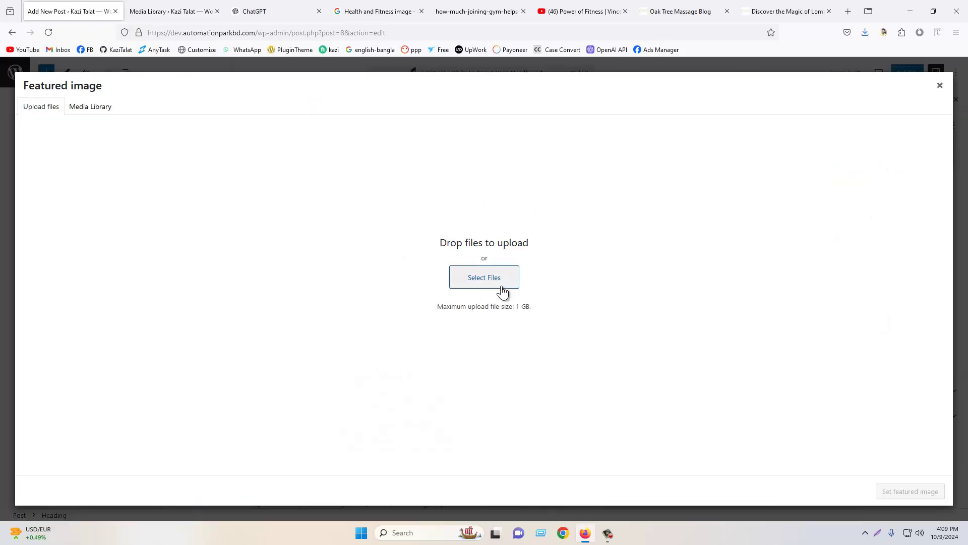
Look through the Google Images results for "Health and Fitness image" and preview several gym photos as featured image candidates.
left_click(167, 9)
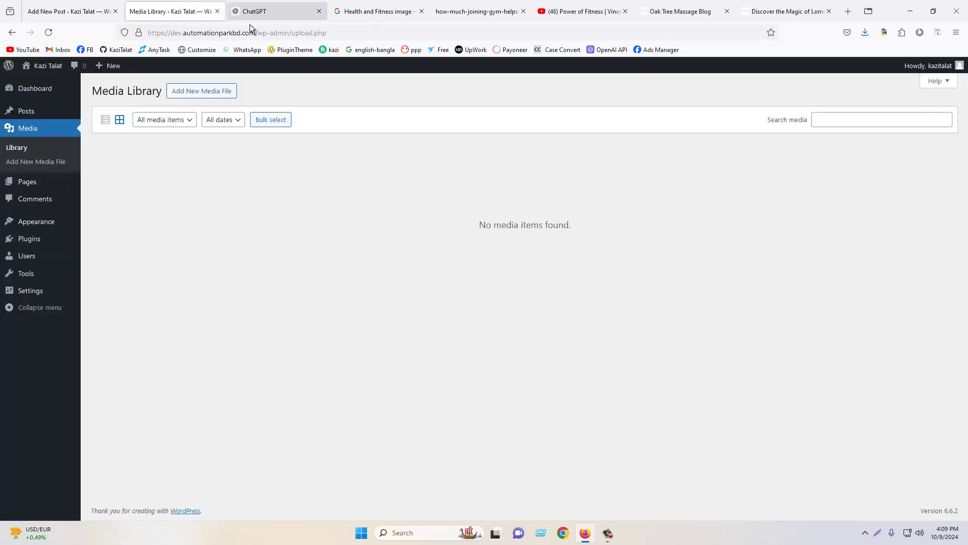
left_click(282, 9)
left_click(375, 11)
scroll(745, 334, "down", 2)
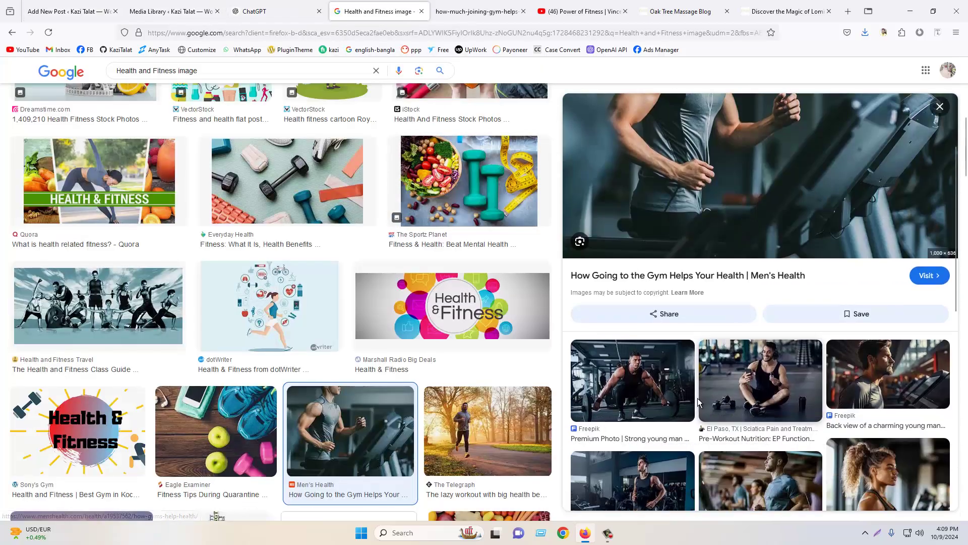
scroll(862, 363, "down", 4)
scroll(861, 351, "up", 2)
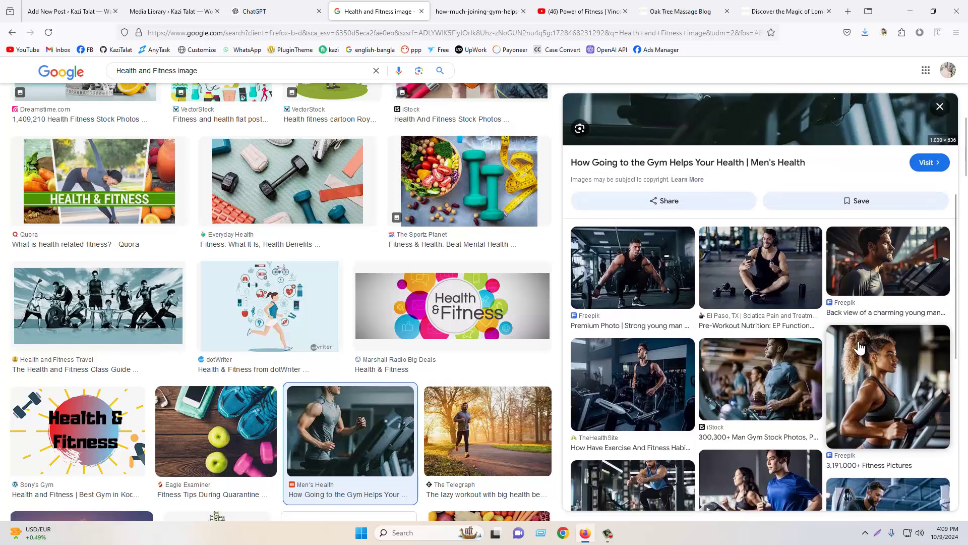
left_click(871, 271)
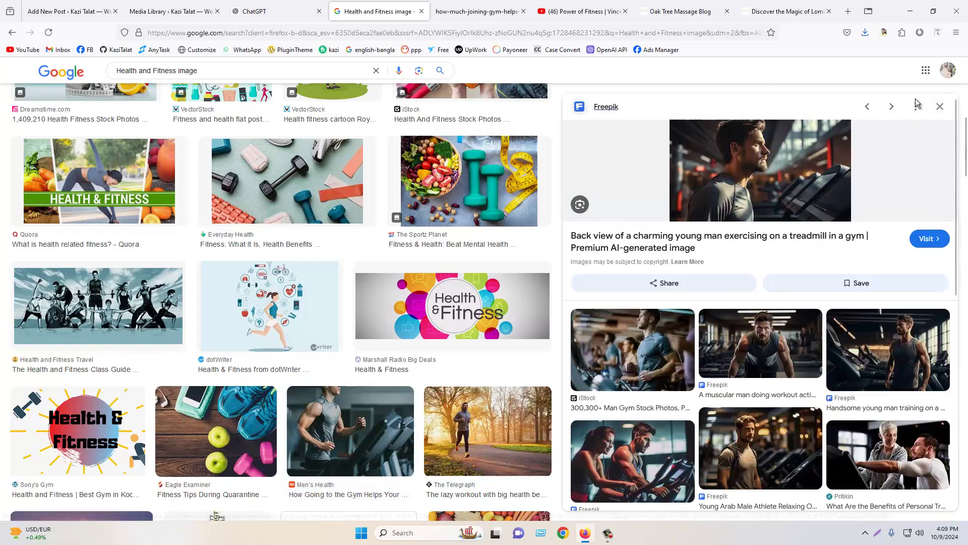
left_click(941, 107)
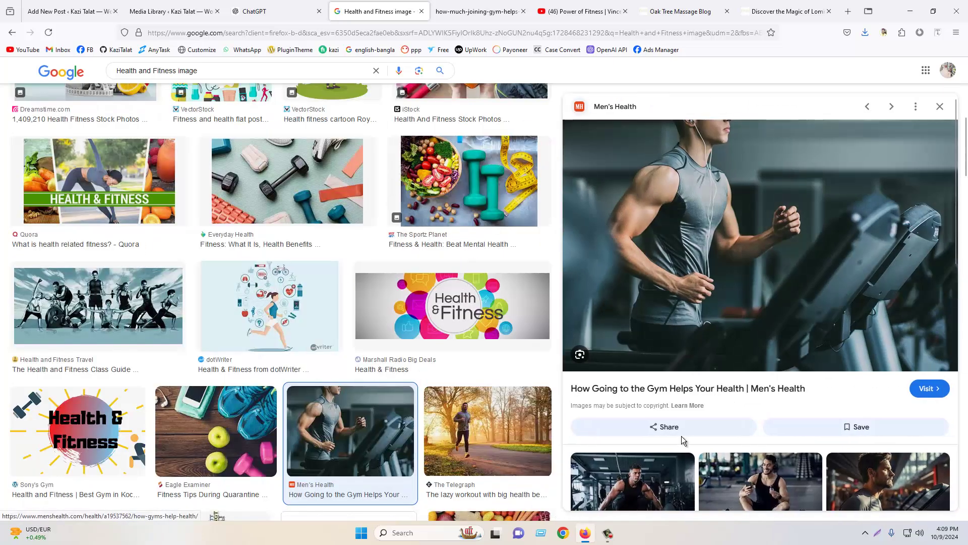
left_click(634, 353)
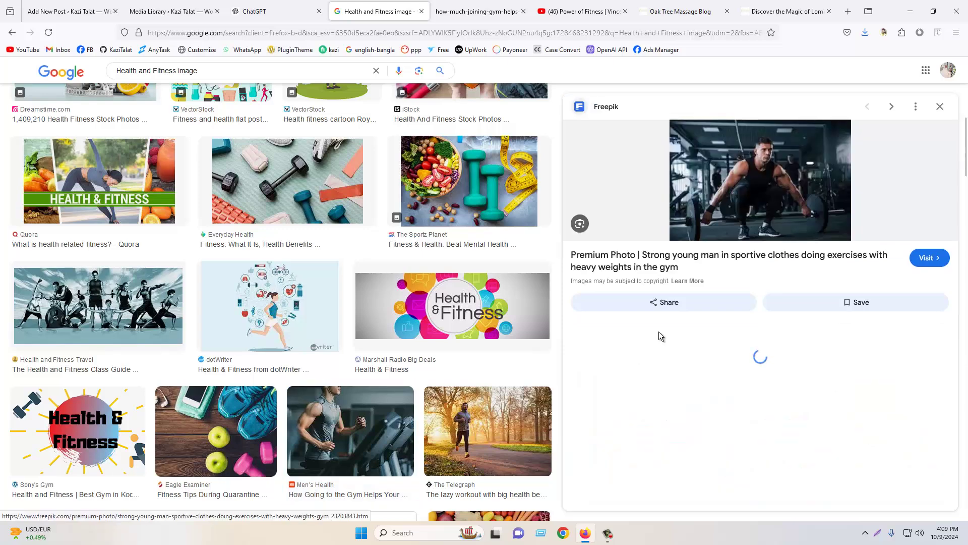
left_click(940, 107)
scroll(555, 286, "down", 3)
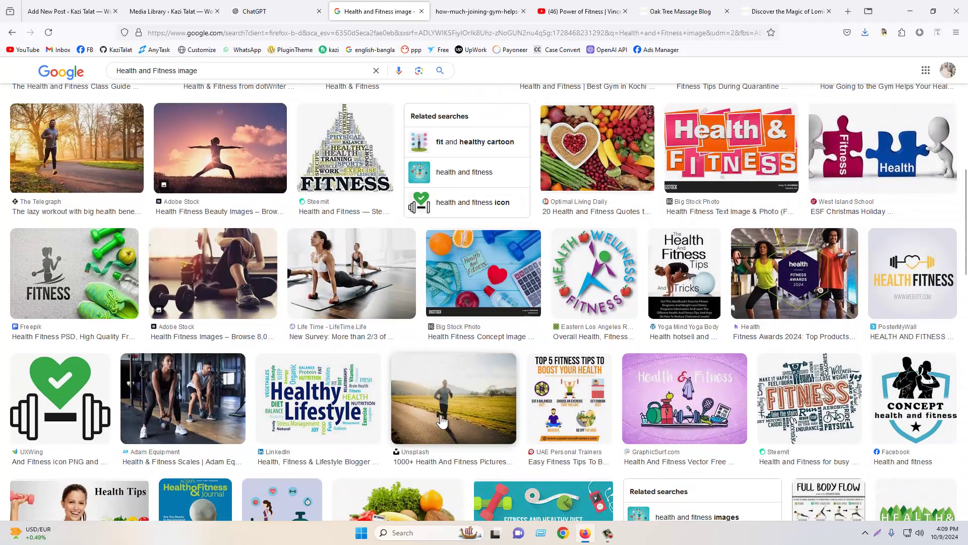
left_click(452, 398)
right_click(760, 226)
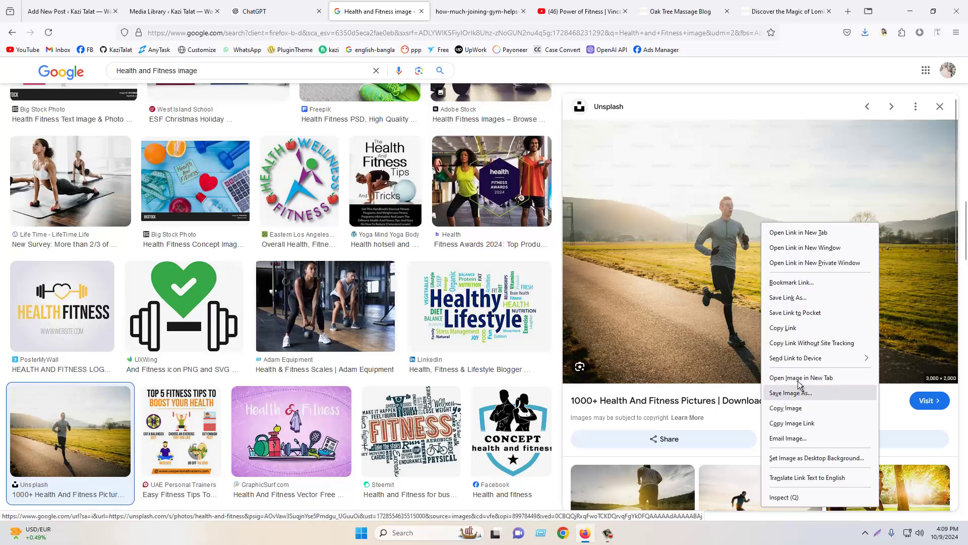
left_click(797, 385)
left_click(429, 11)
right_click(529, 245)
left_click(534, 252)
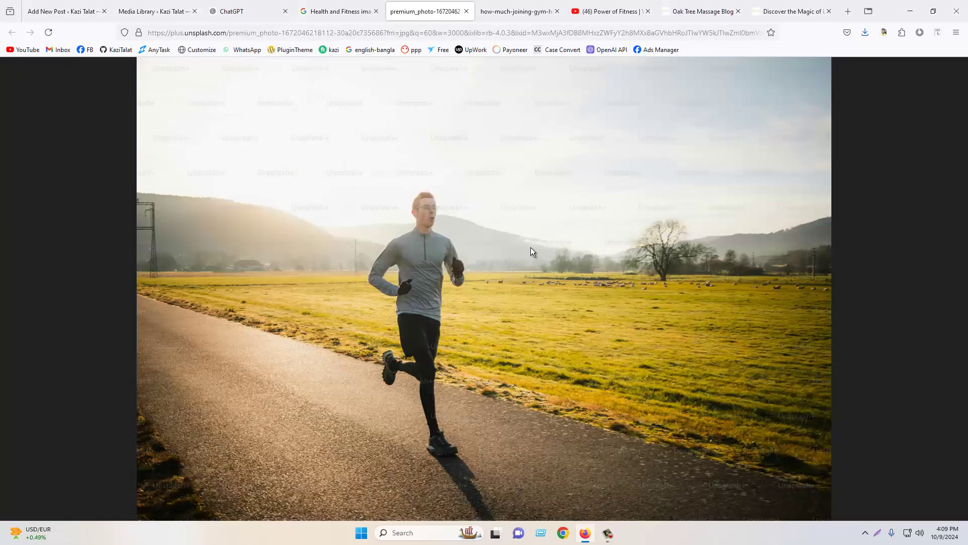
left_click(953, 8)
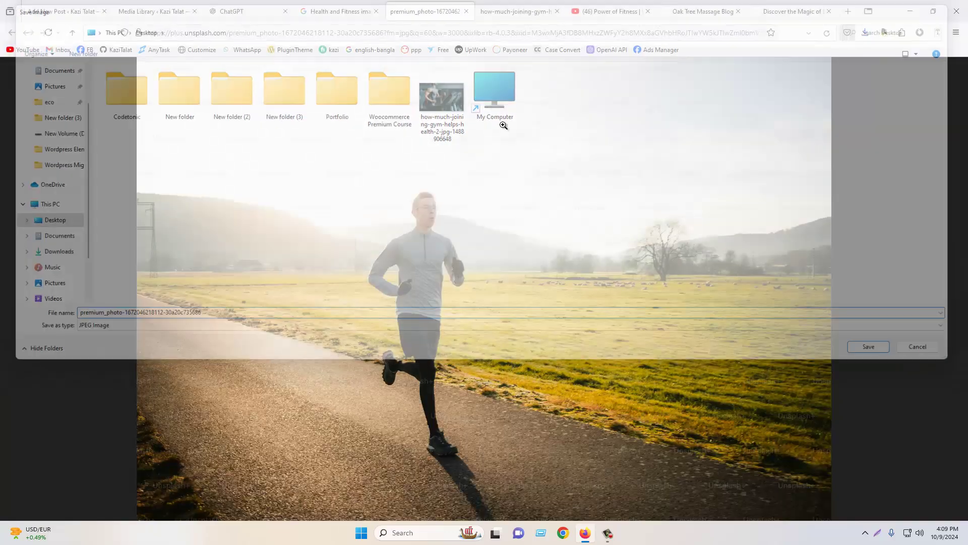
Pick the PowerHouse Gym photo of a man running on a mountain from the related images and load it in a new tab.
left_click(337, 12)
scroll(674, 283, "down", 5)
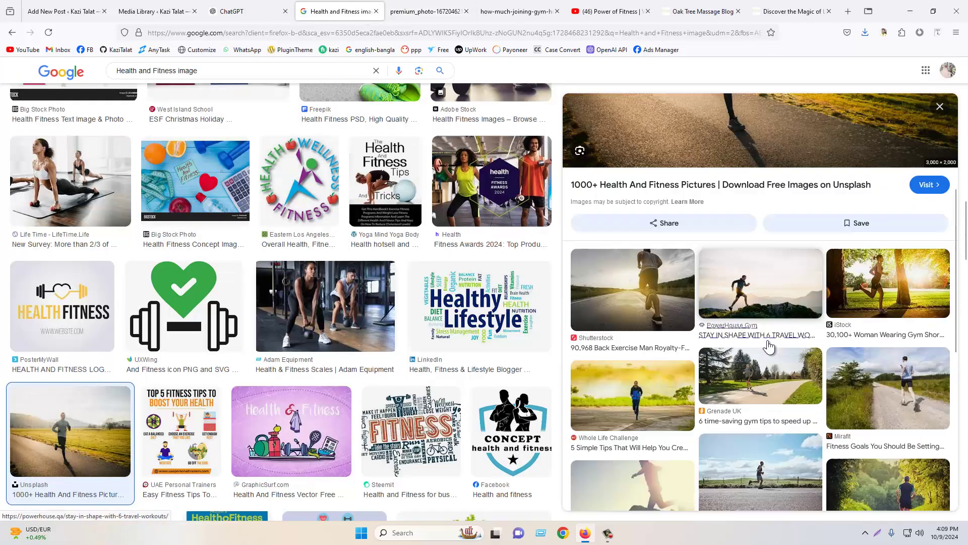
left_click(738, 287)
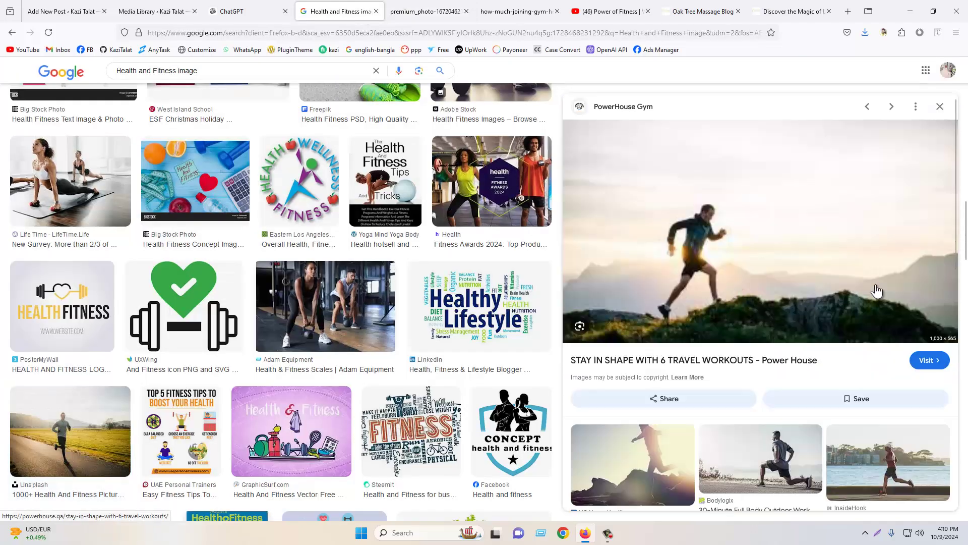
right_click(716, 225)
left_click(756, 381)
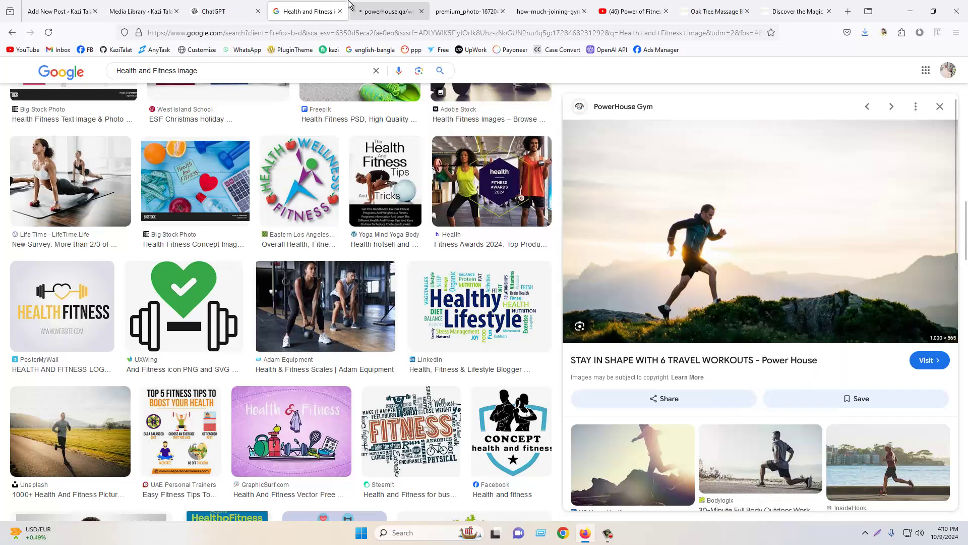
Save the mountain runner photo to the Desktop as the JPEG image powerhouse-blog-1000x565-1.
left_click(388, 11)
right_click(488, 290)
left_click(511, 301)
scroll(43, 151, "up", 3)
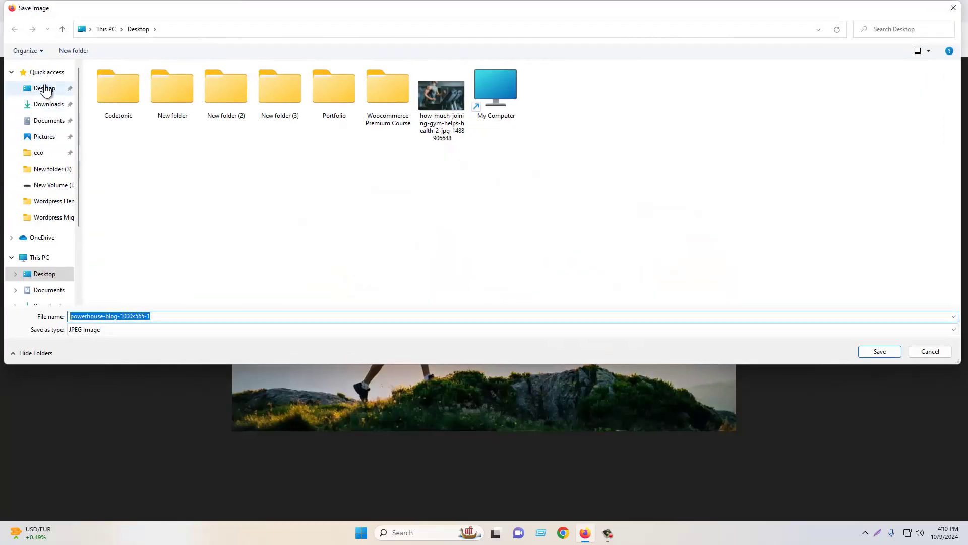
left_click(44, 88)
left_click(880, 352)
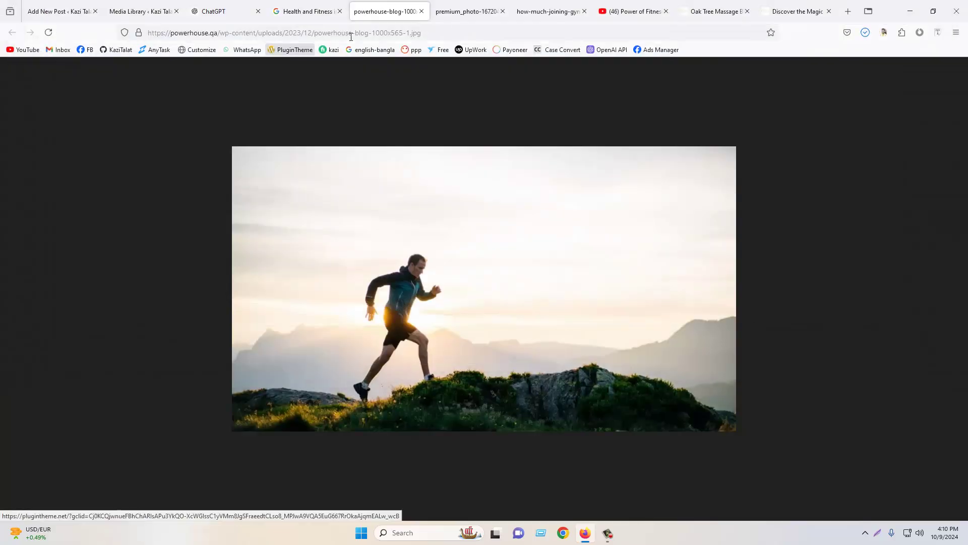
Close the browser tabs with the full-size images, the YouTube video and the two Oak Tree Massage pages.
left_click(421, 11)
left_click(421, 11)
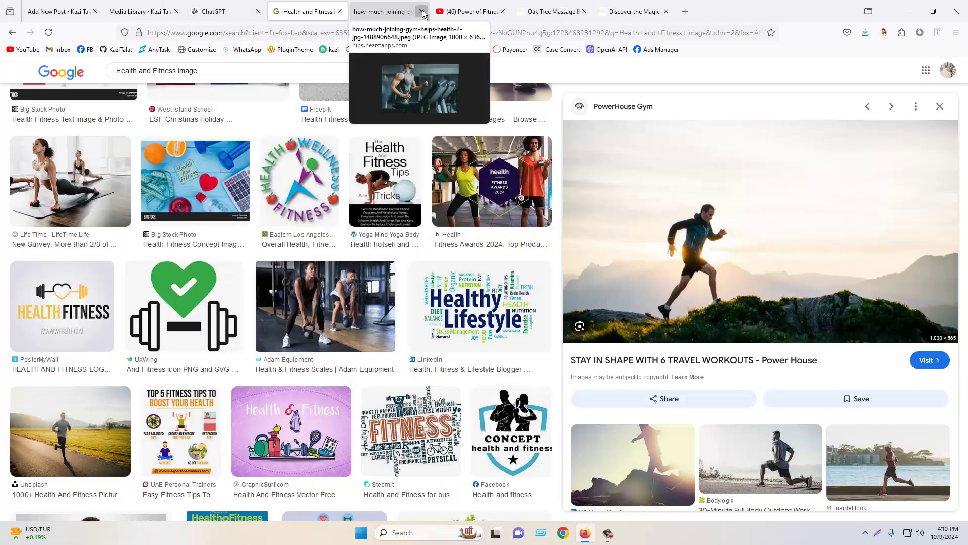
left_click(421, 11)
left_click(422, 11)
left_click(422, 12)
left_click(421, 11)
Upload powerhouse-blog-1000x565-1 from the Desktop and set it as the post's featured image.
left_click(76, 11)
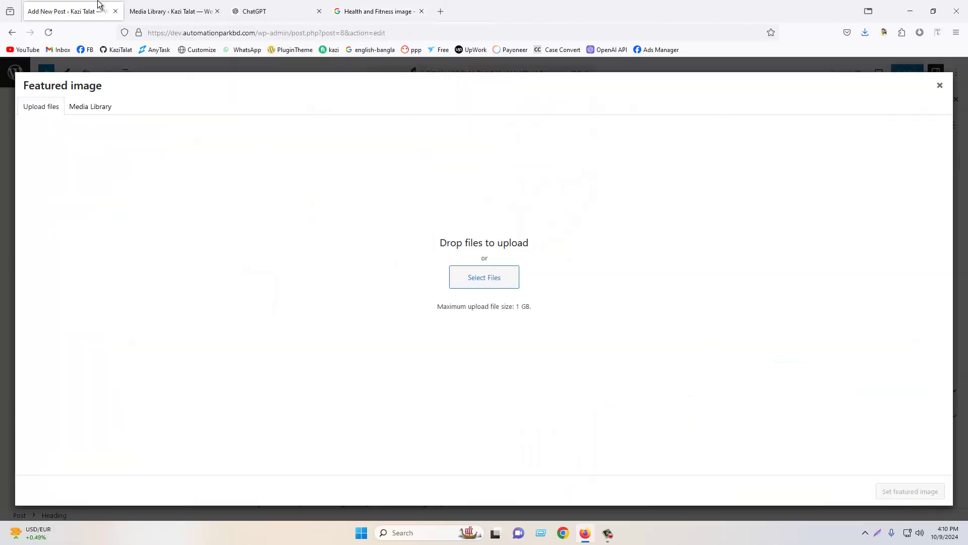
left_click(514, 272)
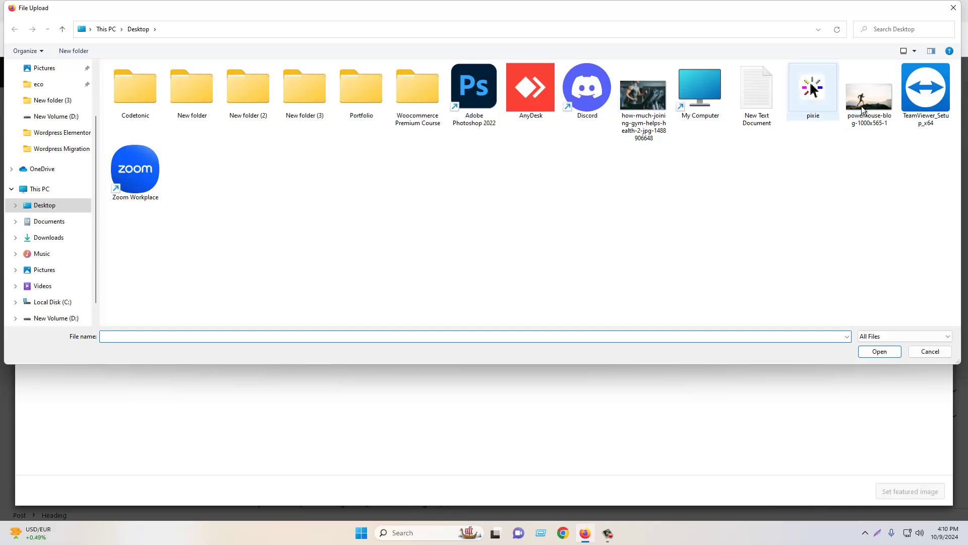
left_click(893, 100)
double_click(895, 102)
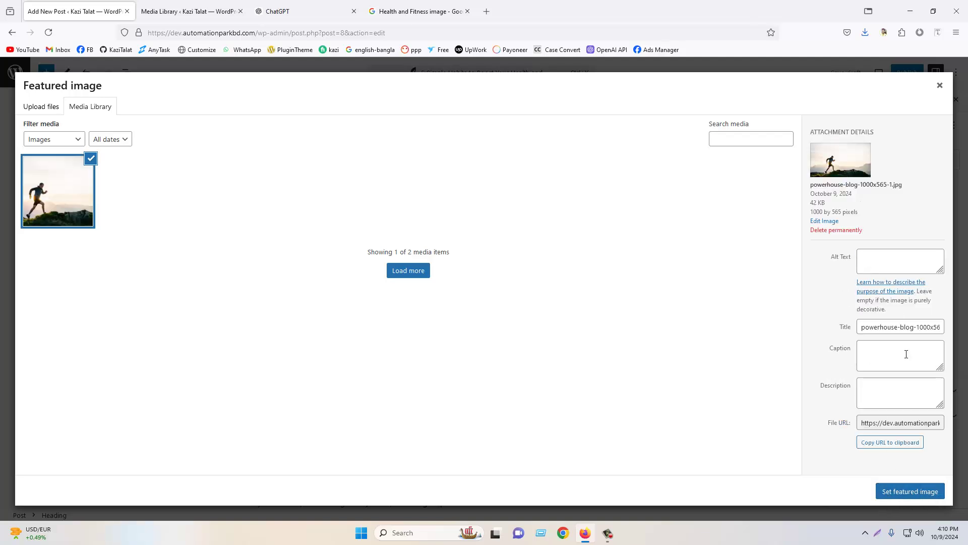
left_click(891, 261)
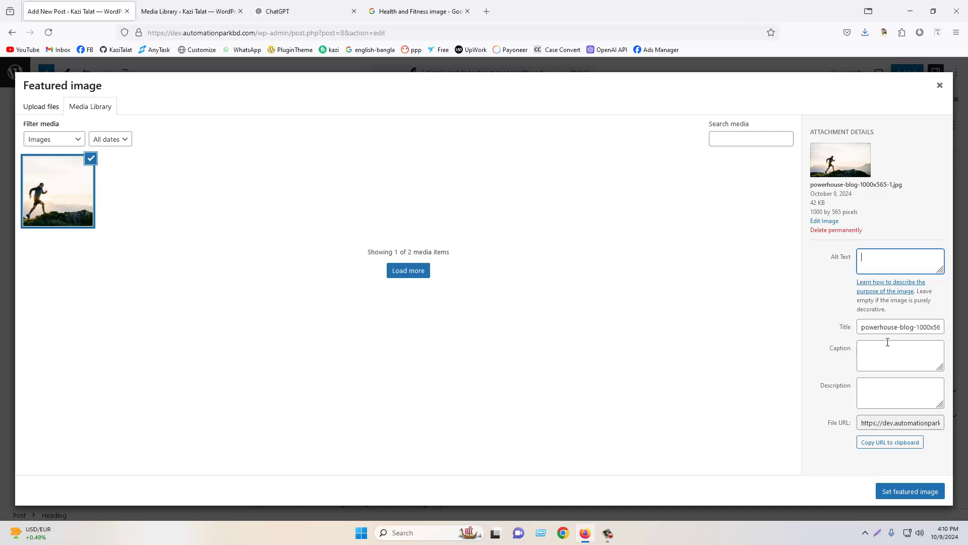
left_click(908, 492)
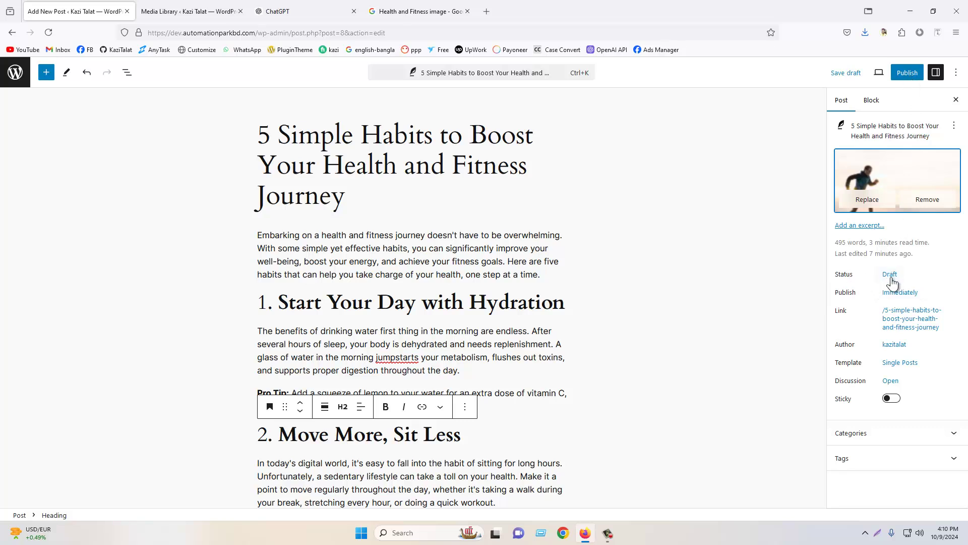
Examine the post's publish date, URL link and author settings without changing them.
left_click(901, 295)
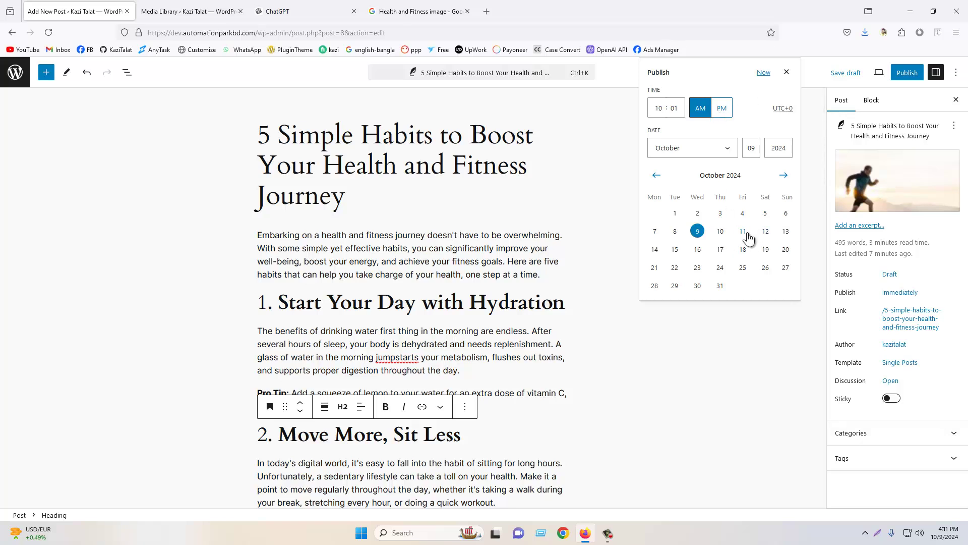
left_click(894, 295)
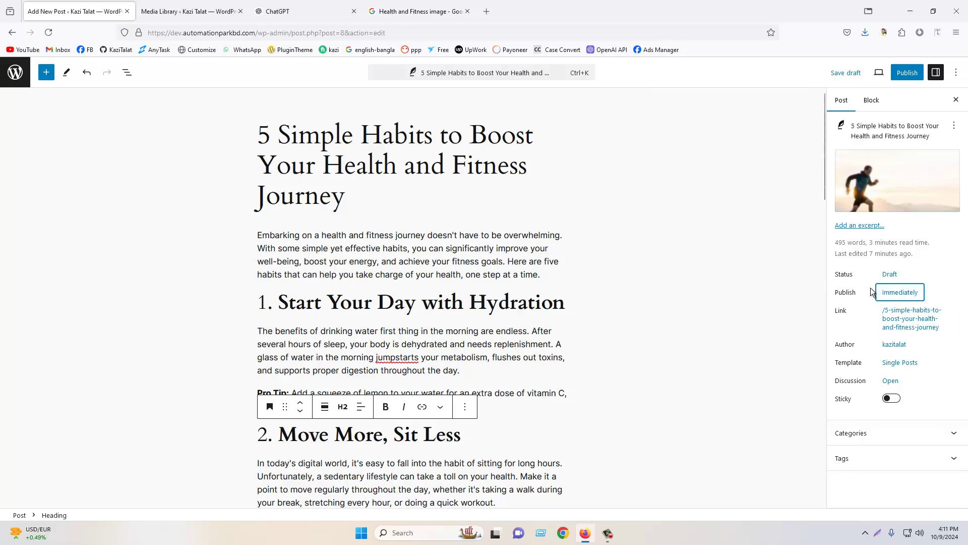
left_click(905, 323)
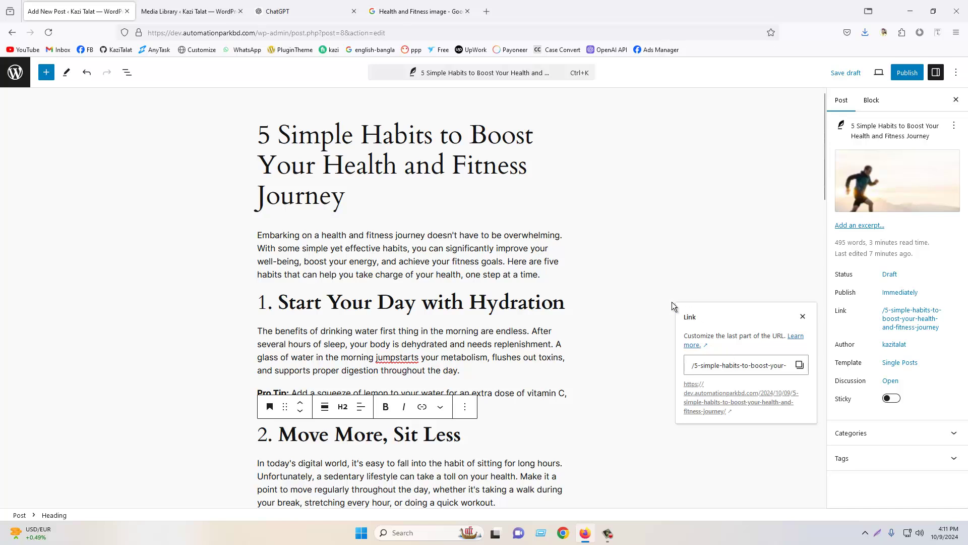
left_click(776, 249)
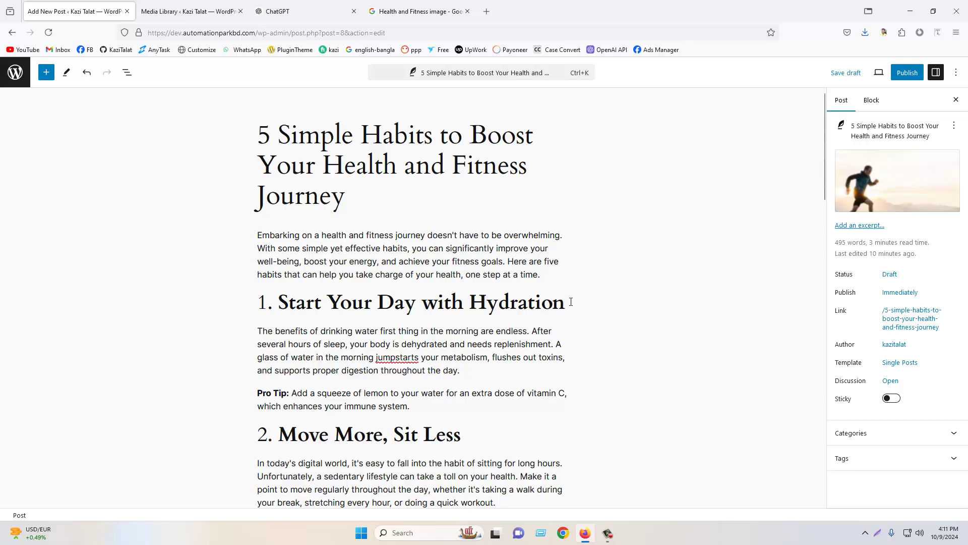
left_click(894, 344)
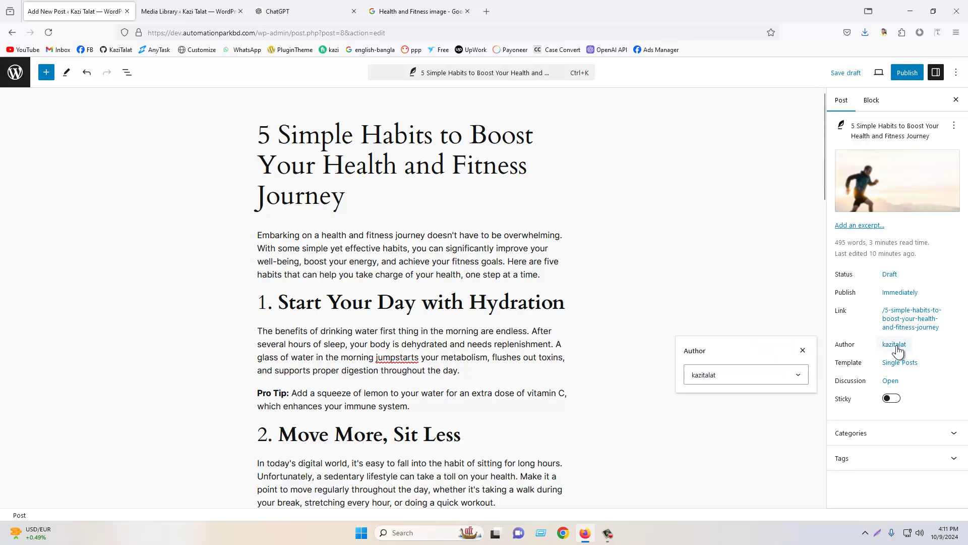
Check which authors are available for the post and keep the current author selected.
left_click(793, 378)
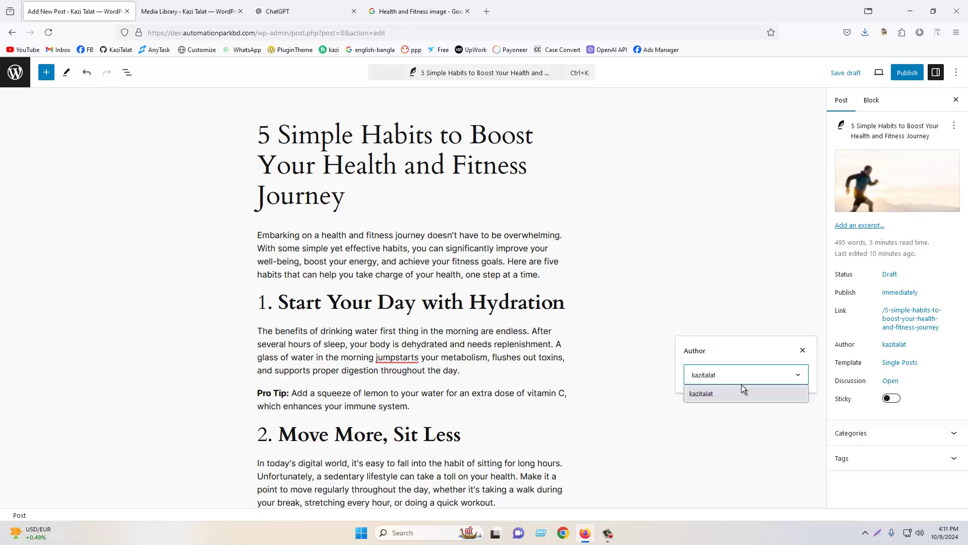
left_click(768, 394)
left_click(765, 310)
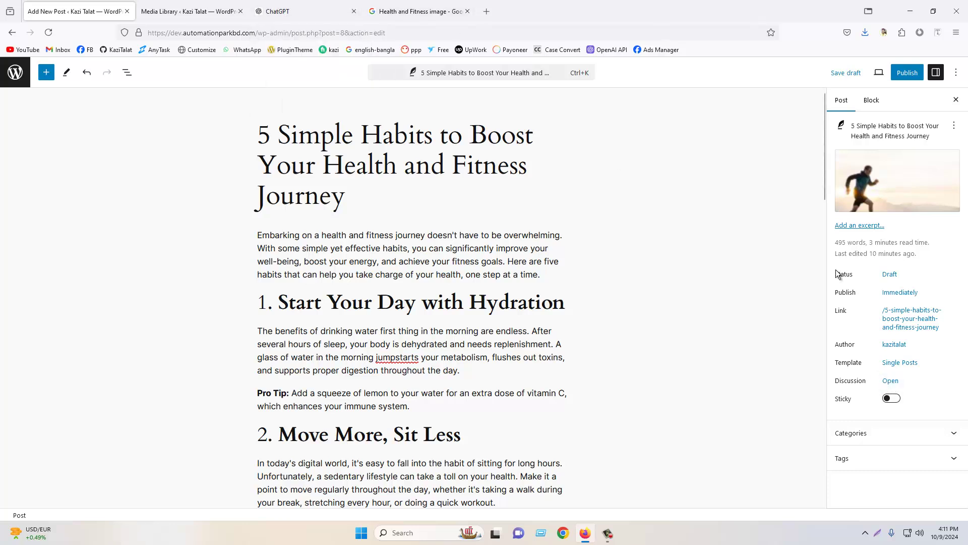
Try out the post's Sticky option by switching it on and back off.
left_click(891, 400)
mouse_move(482, 323)
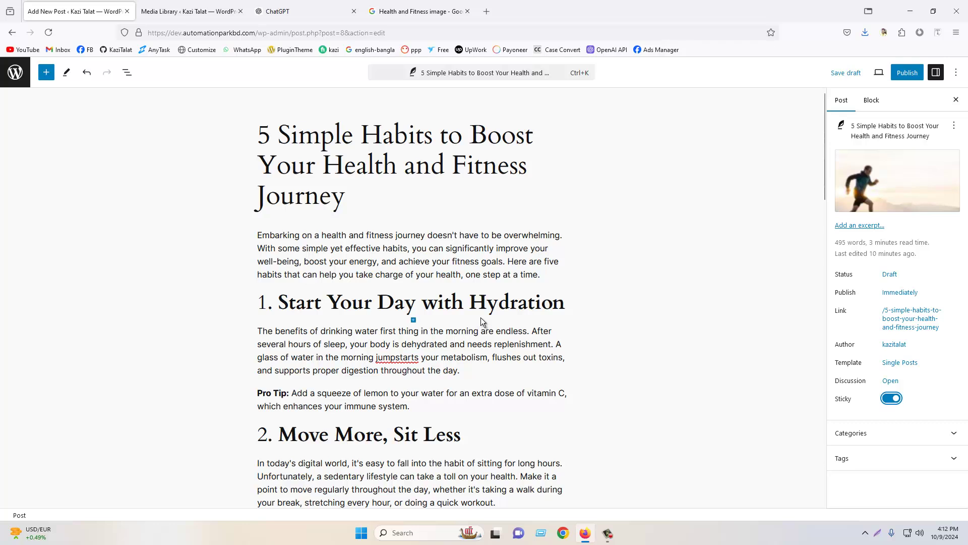
left_click(891, 399)
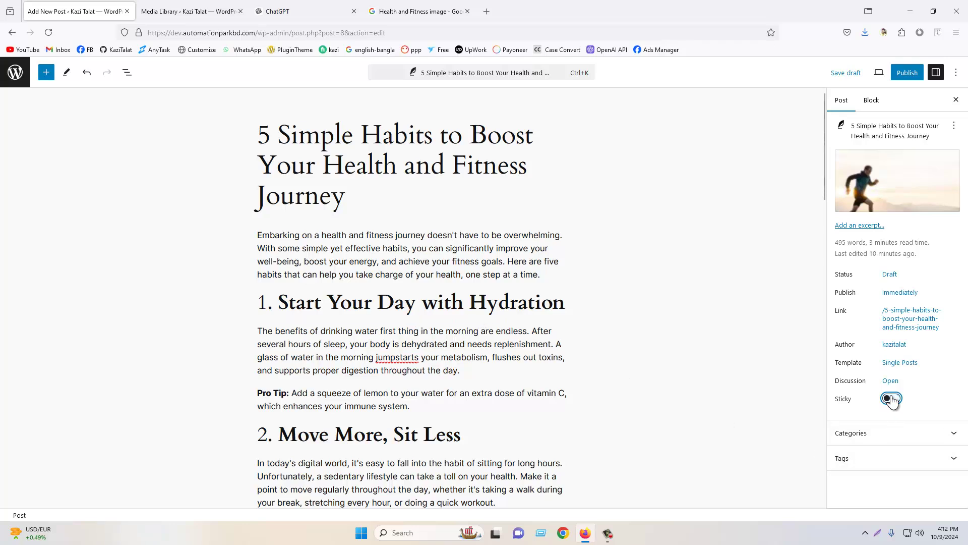
Add a new category named Health and Fitness to the post, copying the wording from the post title.
left_click(878, 437)
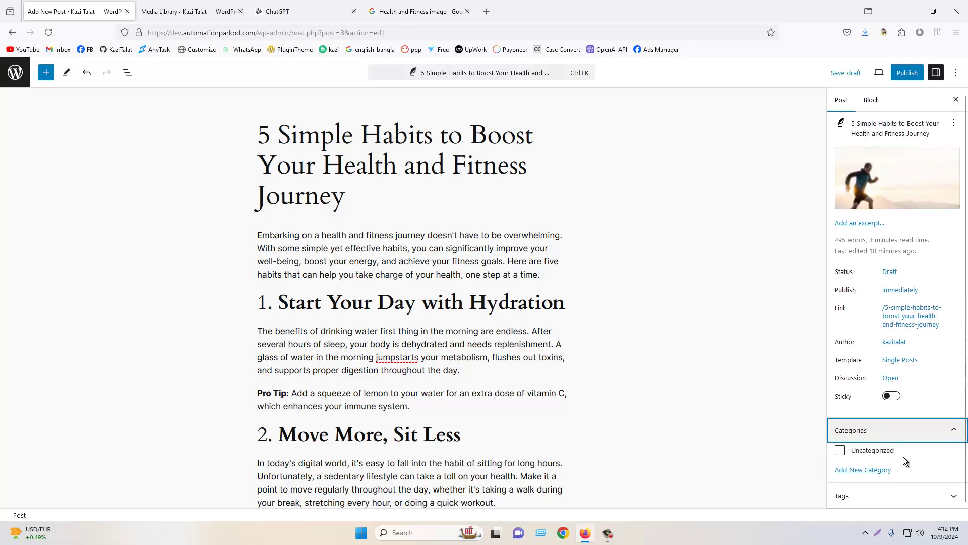
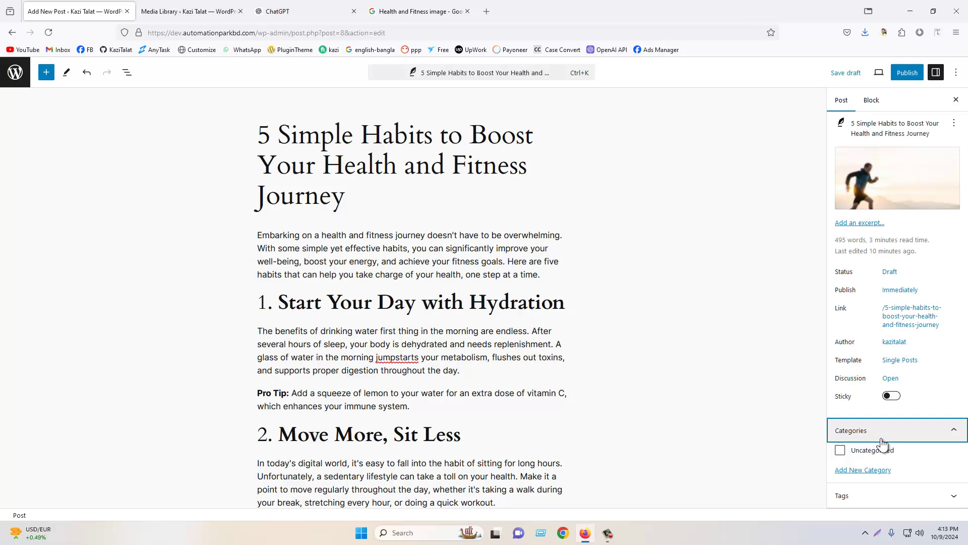
key("ctrl+s")
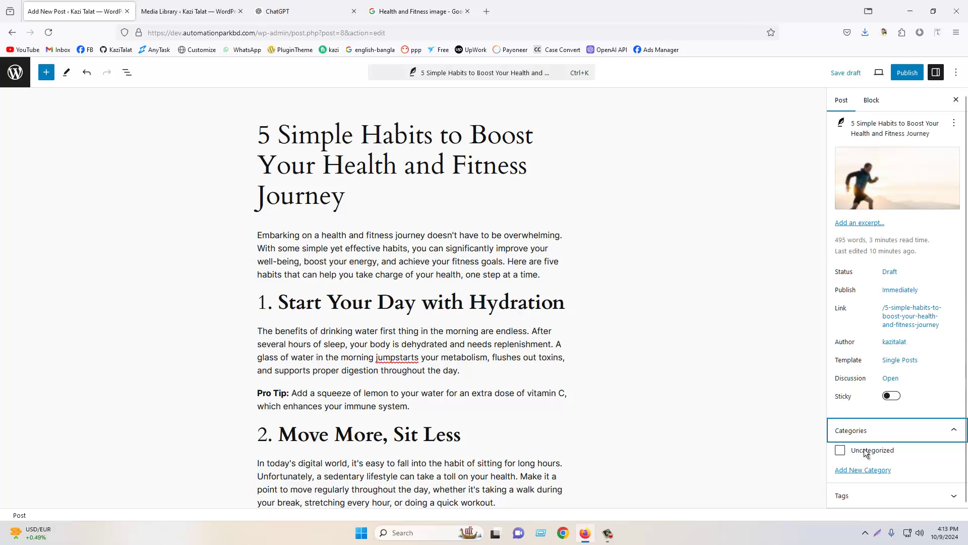
left_click(856, 474)
scroll(867, 479, "down", 2)
left_click(857, 388)
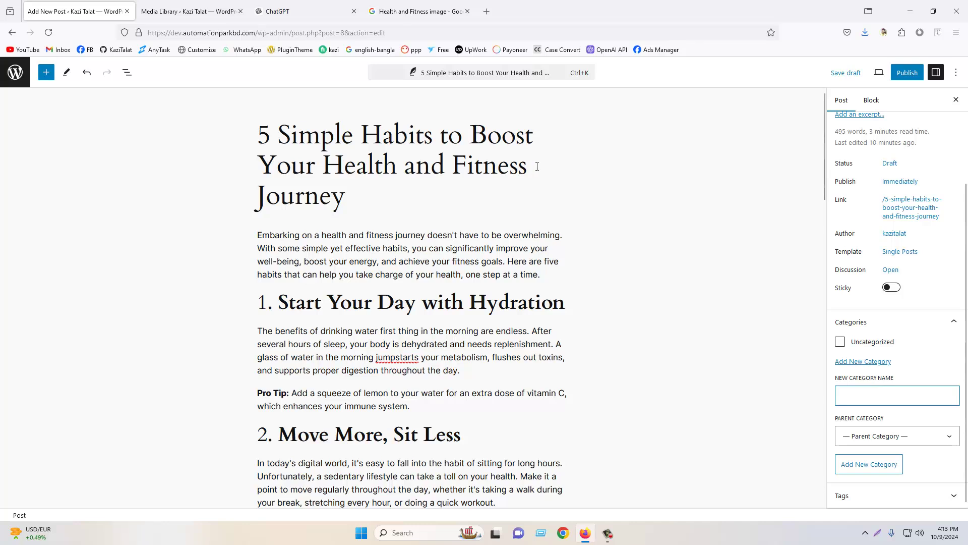
left_click_drag(323, 166, 528, 168)
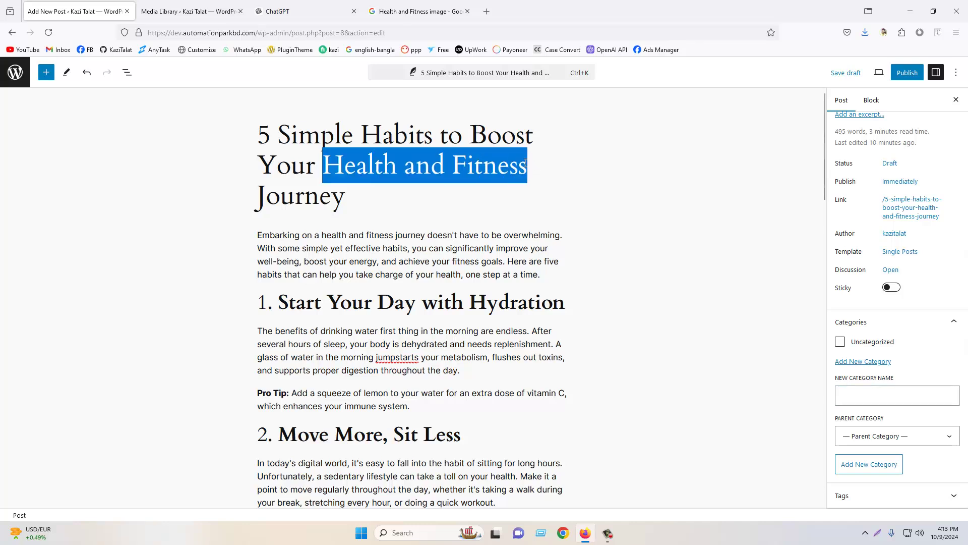
right_click(507, 169)
left_click(533, 225)
left_click(839, 396)
right_click(850, 398)
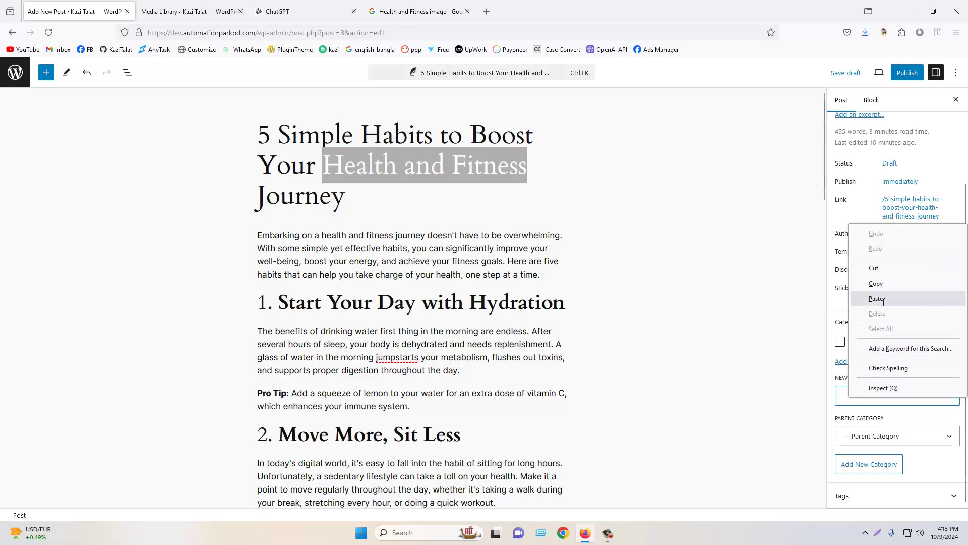
left_click(877, 298)
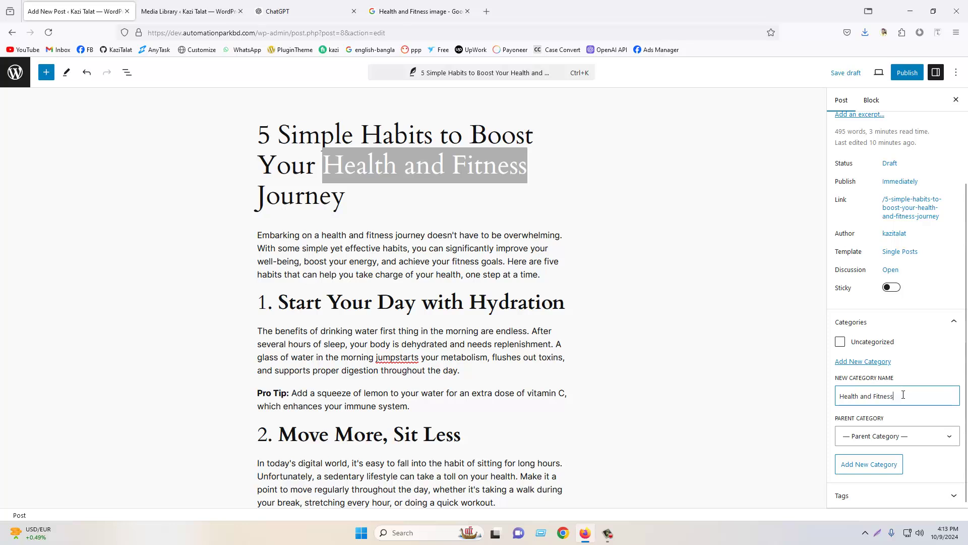
key("Return")
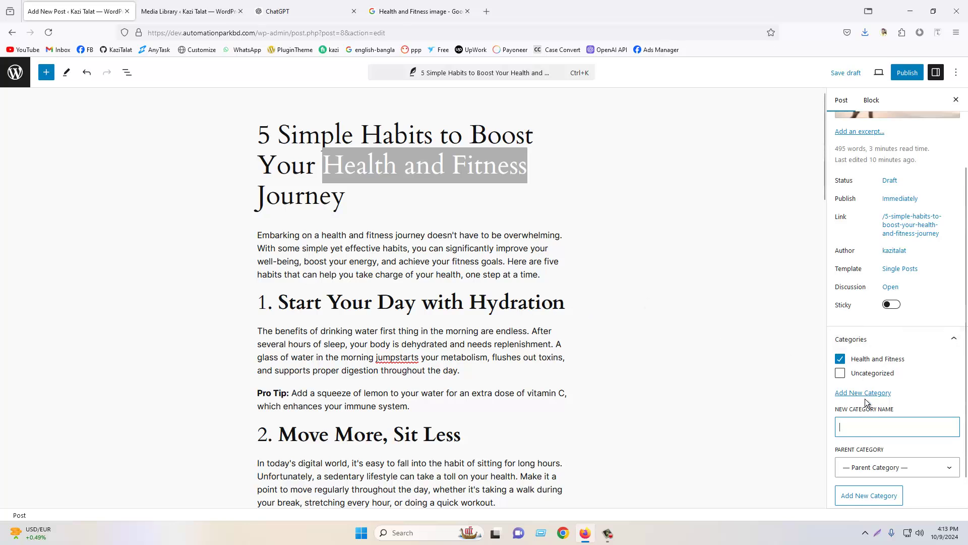
Add a second new category named Halth to the post.
left_click(869, 424)
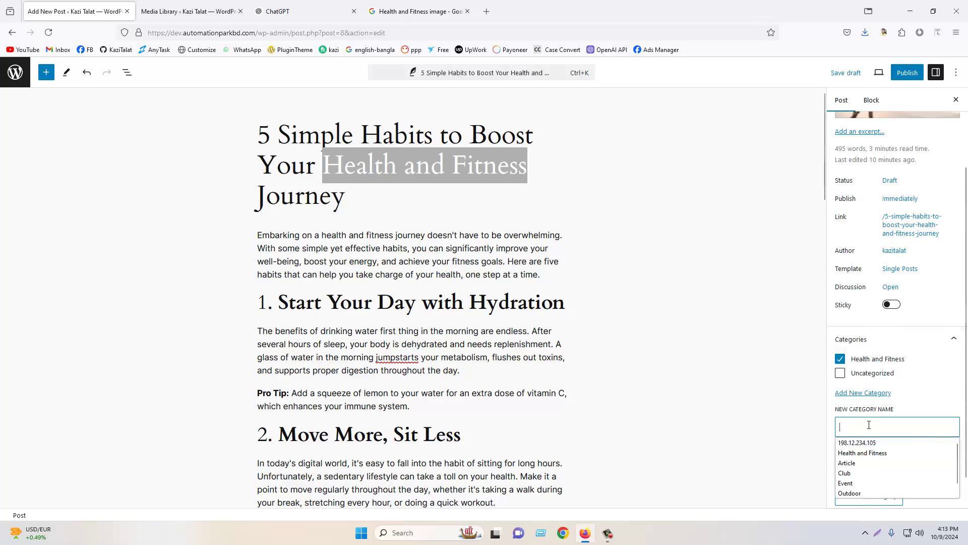
type("Halth")
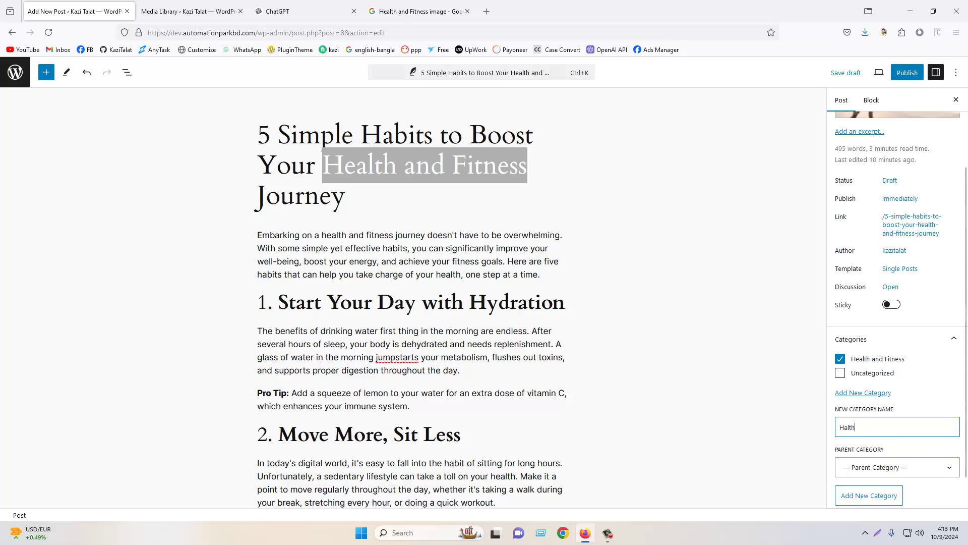
key("Return")
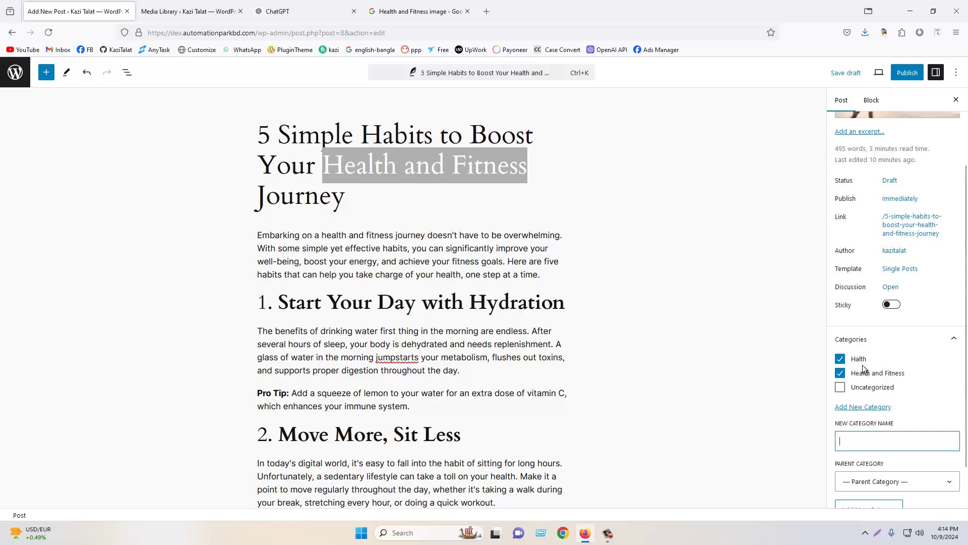
Show the post's tag settings and get the new tag entry ready for input.
scroll(896, 378, "down", 2)
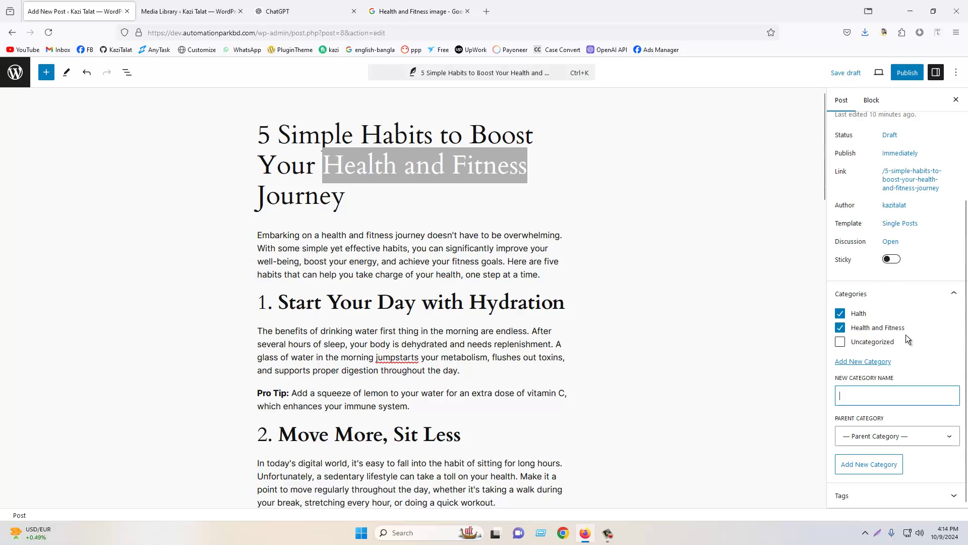
left_click(887, 495)
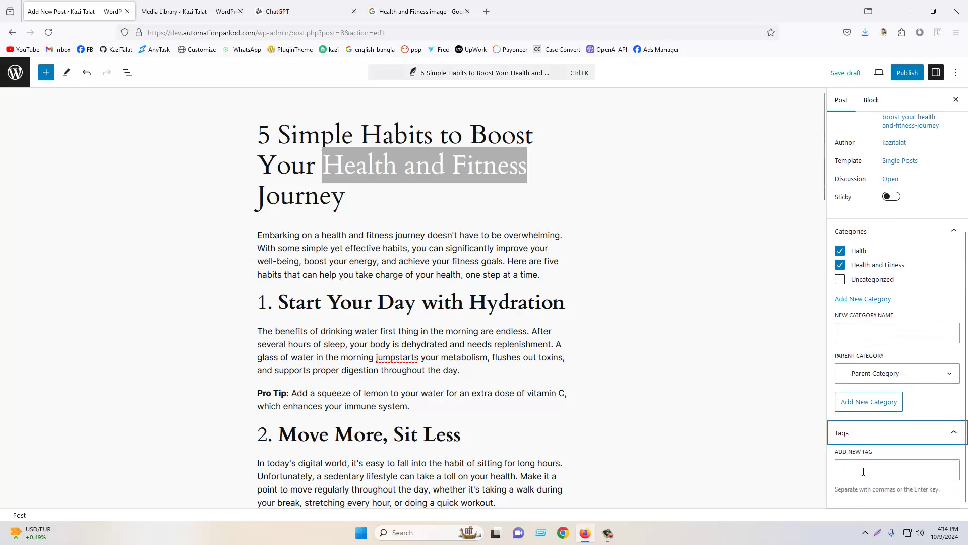
left_click(863, 471)
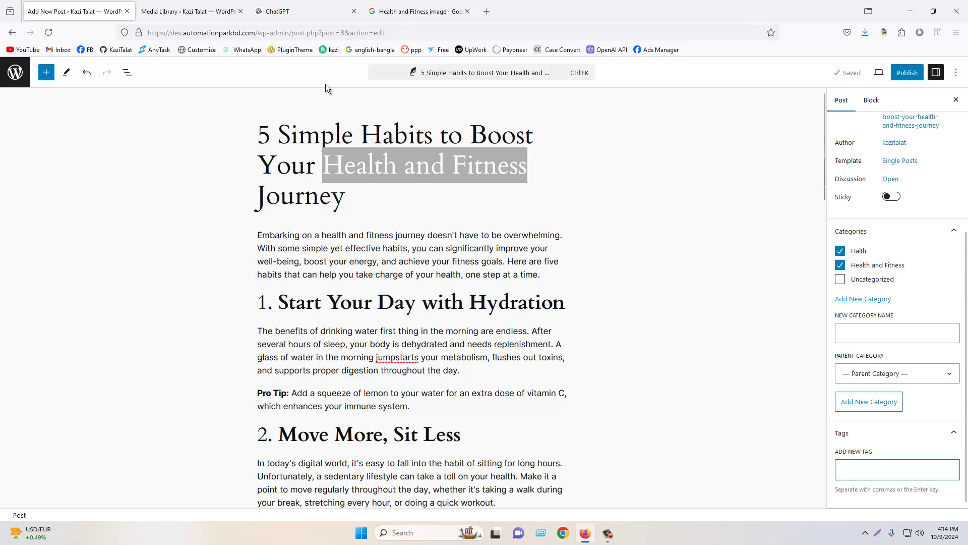
left_click(353, 190)
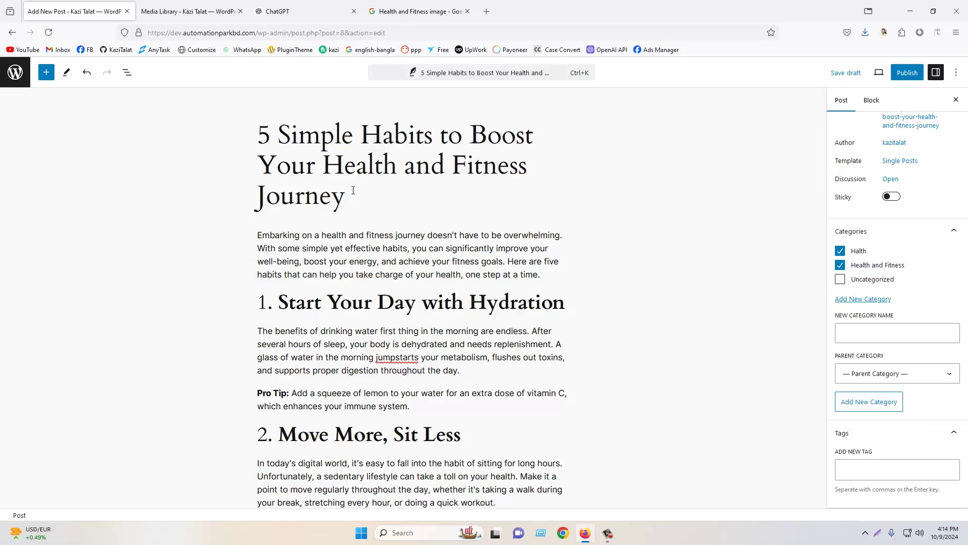
left_click(862, 464)
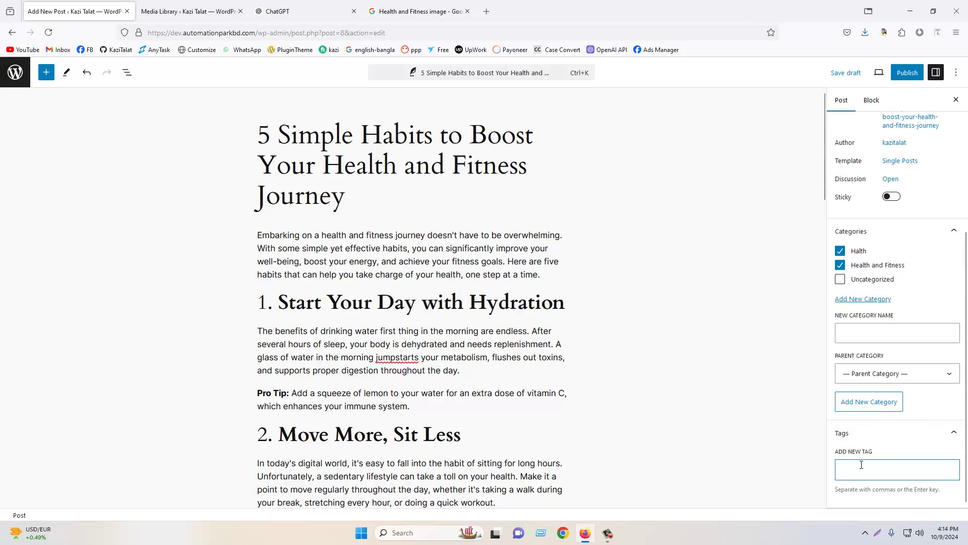
left_click(610, 535)
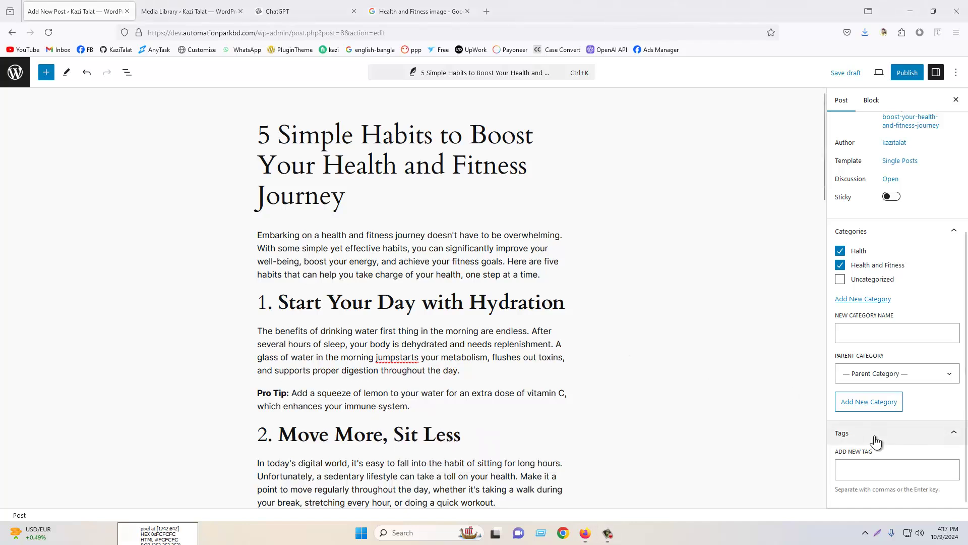
left_click(861, 467)
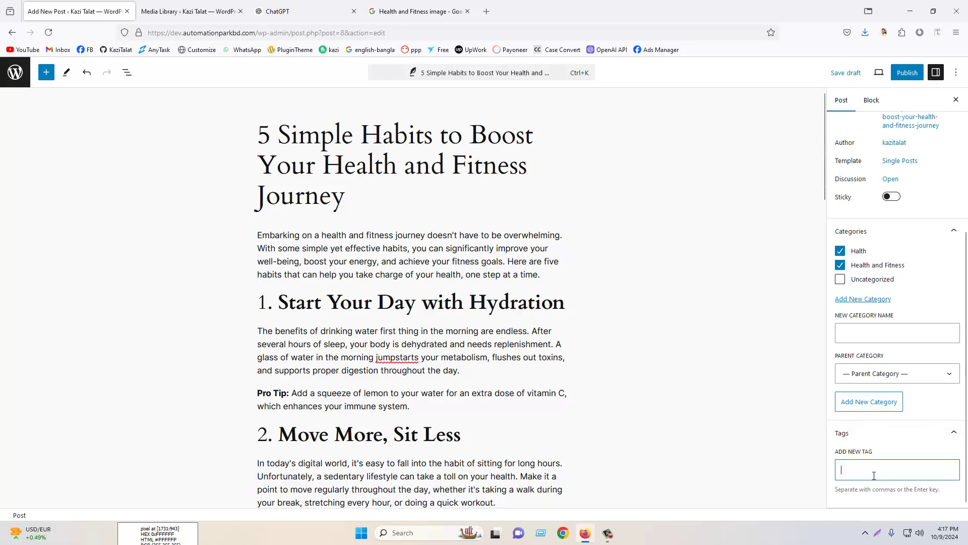
Visit oaktreemassagedallas.com in a new browser tab and look over its blog page.
left_click(487, 11)
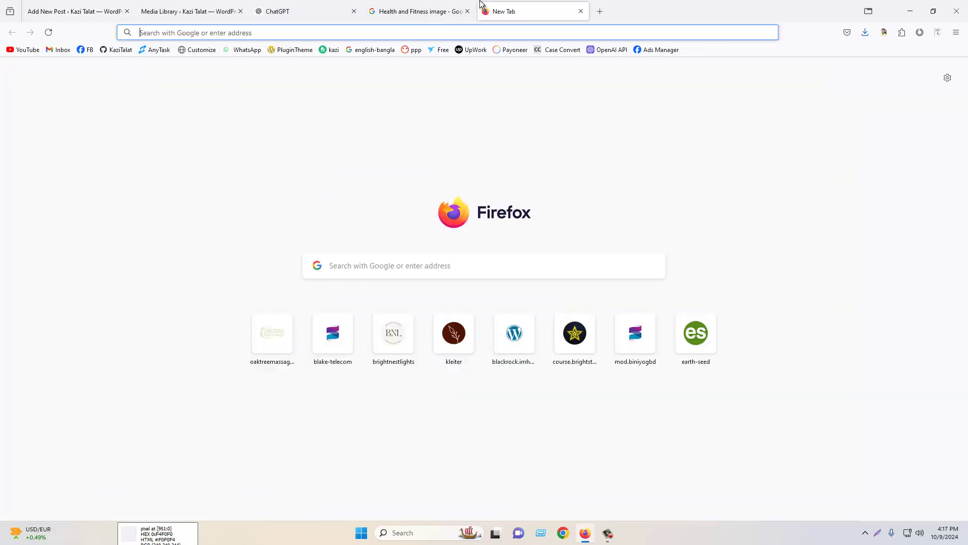
type("oaktreemassagedallas.com")
key("Return")
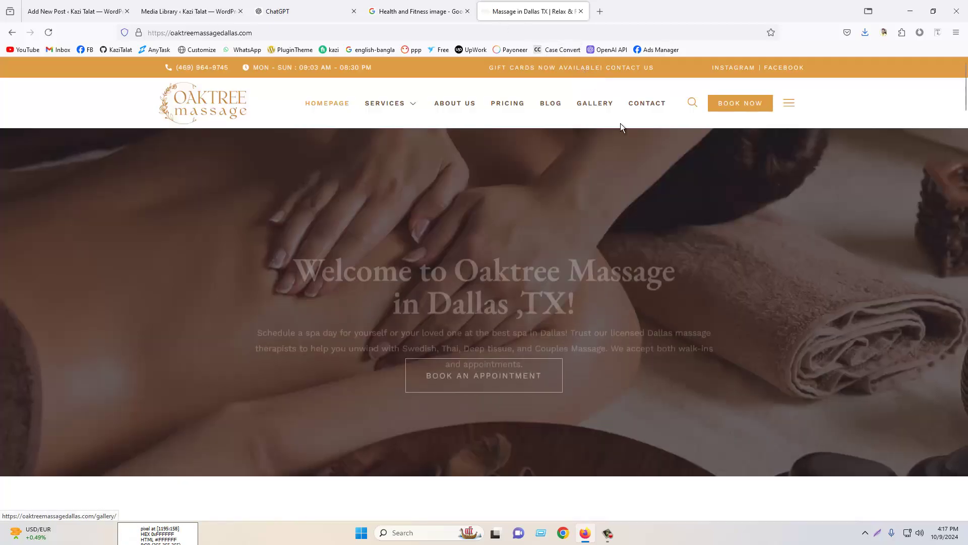
left_click(561, 108)
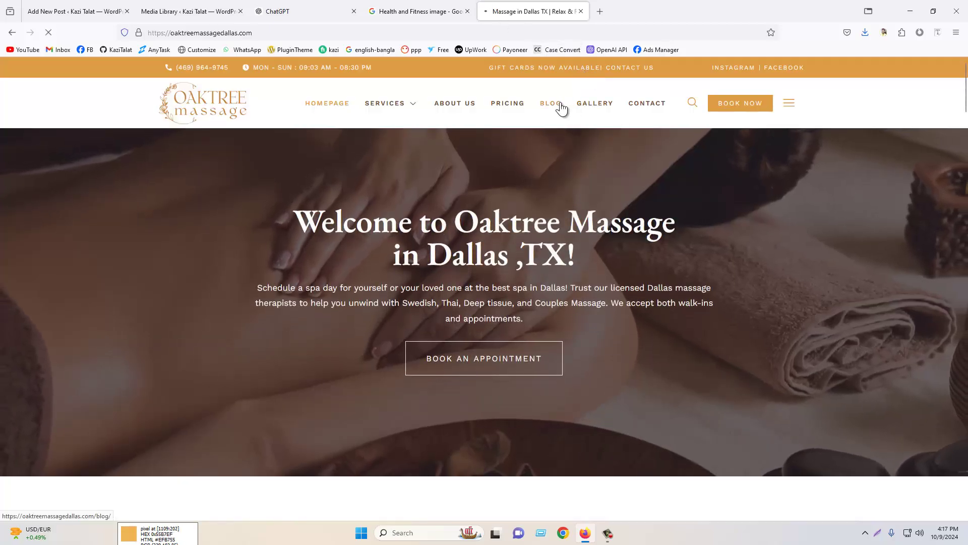
scroll(313, 307, "down", 2)
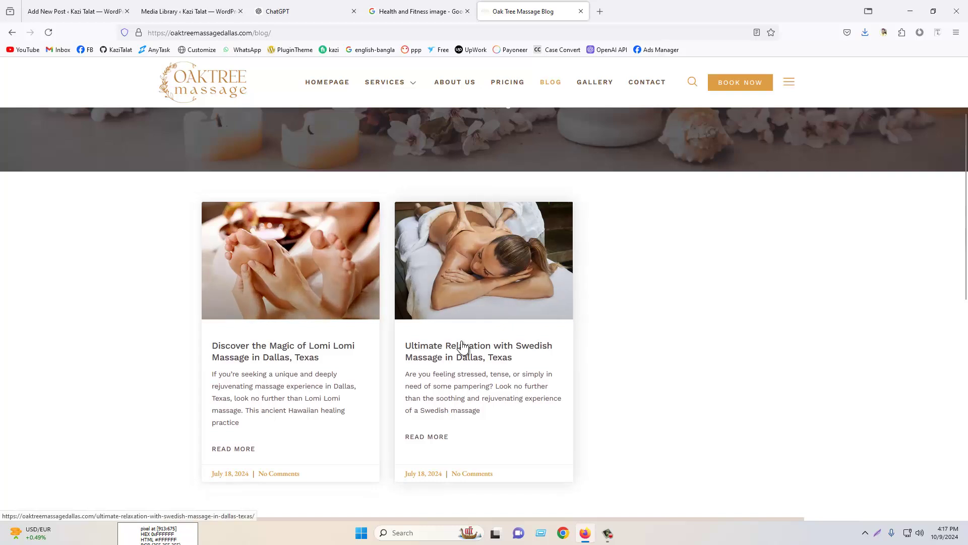
scroll(752, 269, "up", 3)
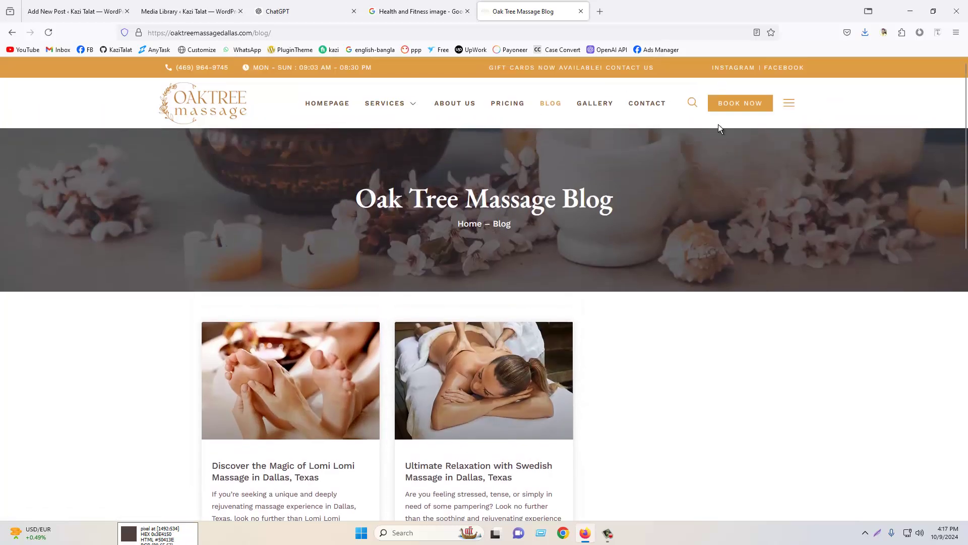
Search the Oak Tree Massage site for "lomi lomi" and look through the results.
left_click(692, 101)
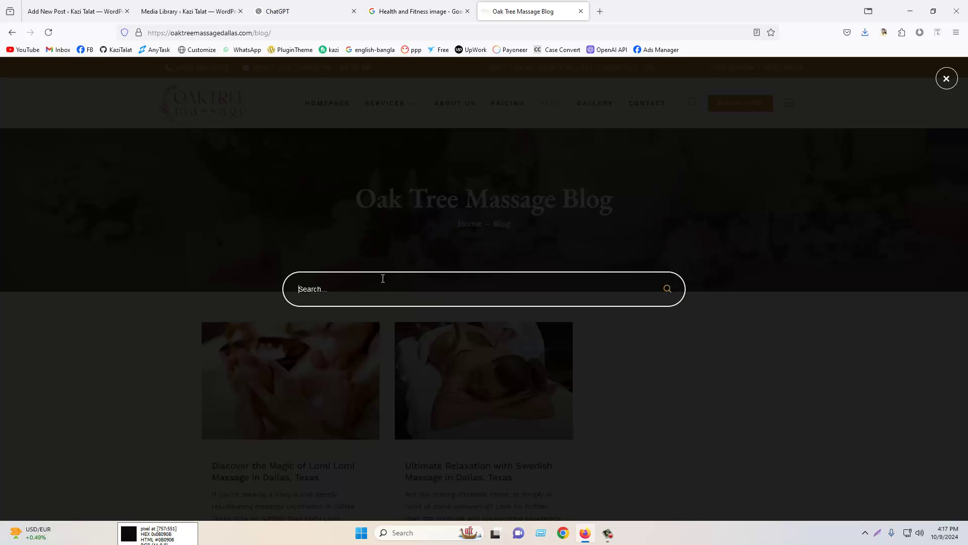
type("lomi l")
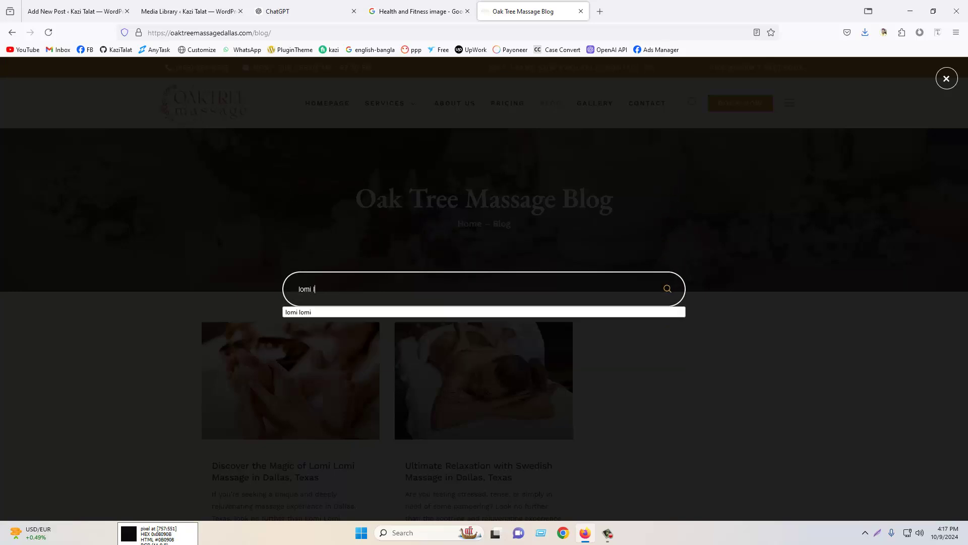
type("omi")
key("Return")
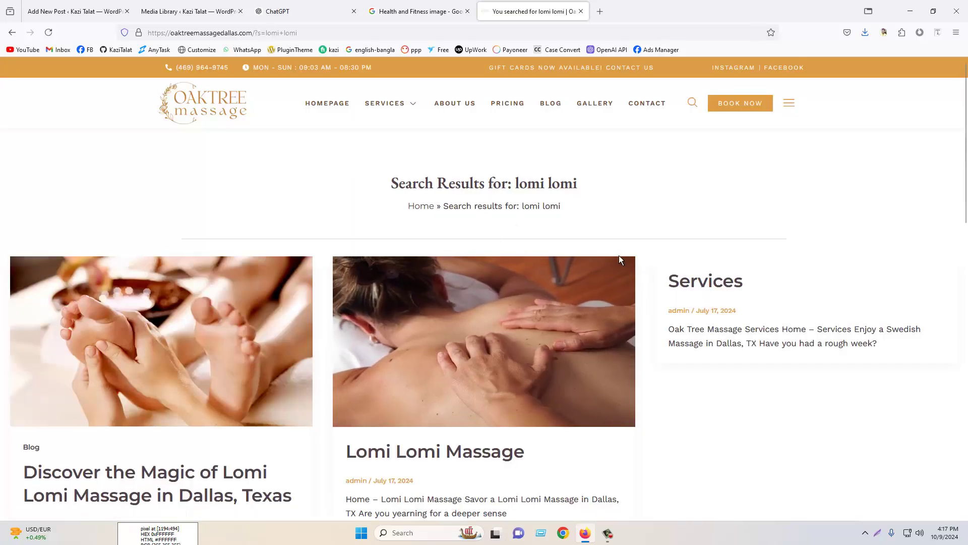
left_click_drag(514, 182, 578, 187)
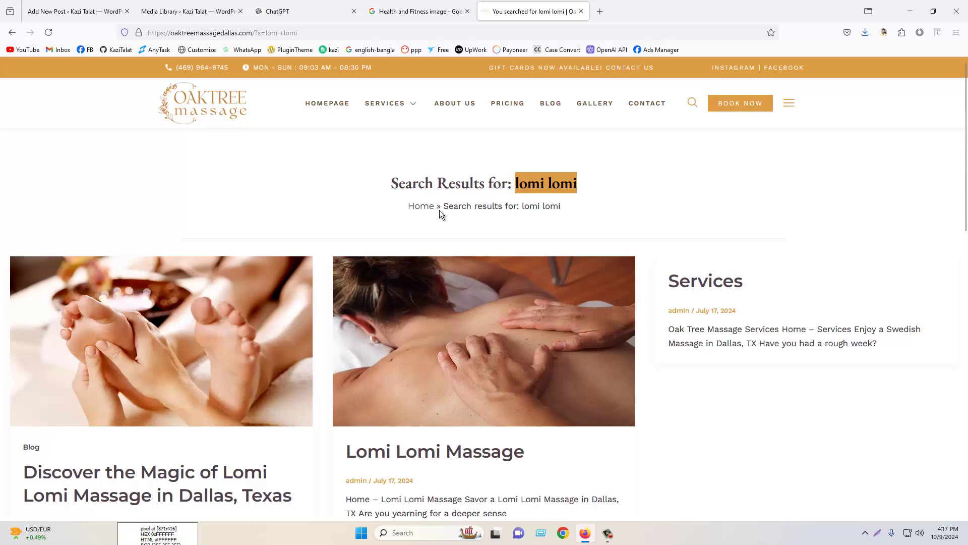
scroll(437, 217, "down", 2)
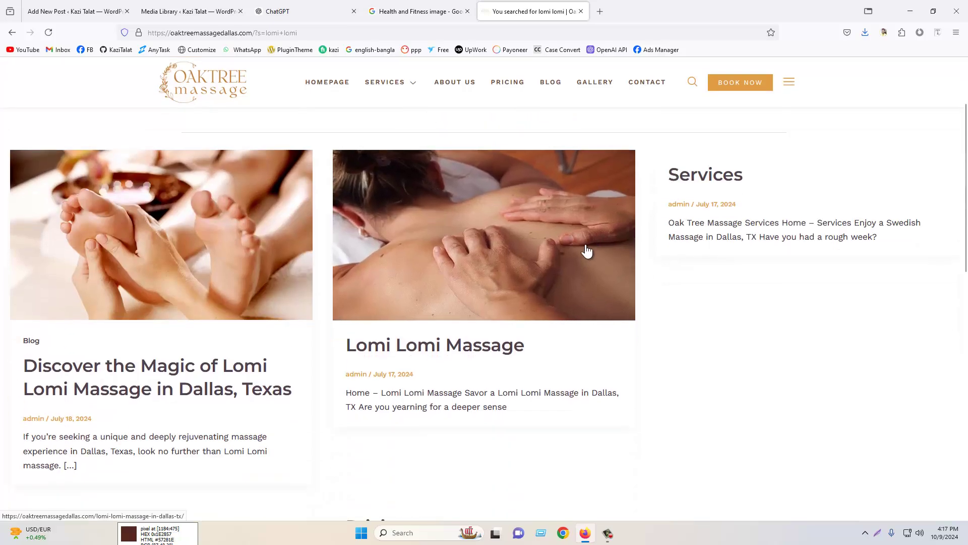
scroll(130, 362, "down", 2)
scroll(846, 315, "up", 2)
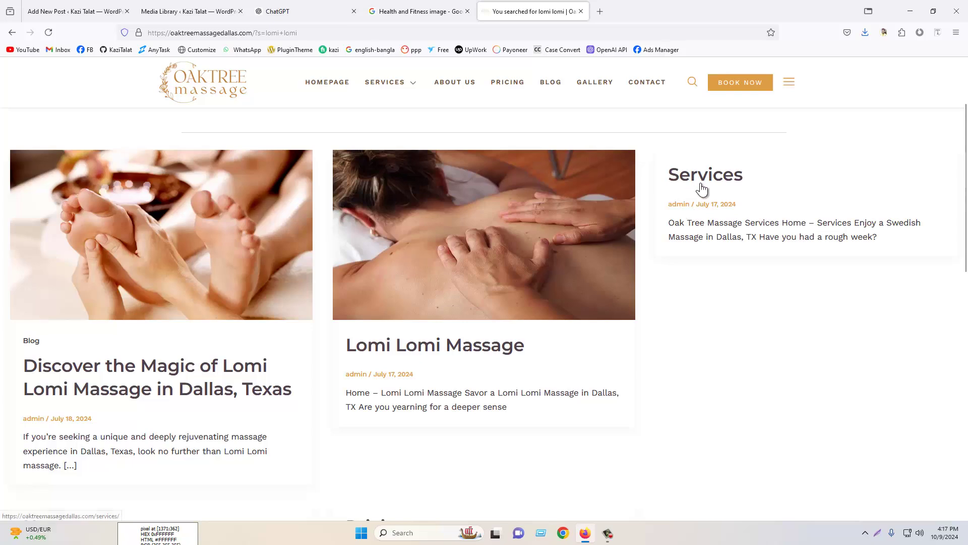
scroll(650, 237, "down", 4)
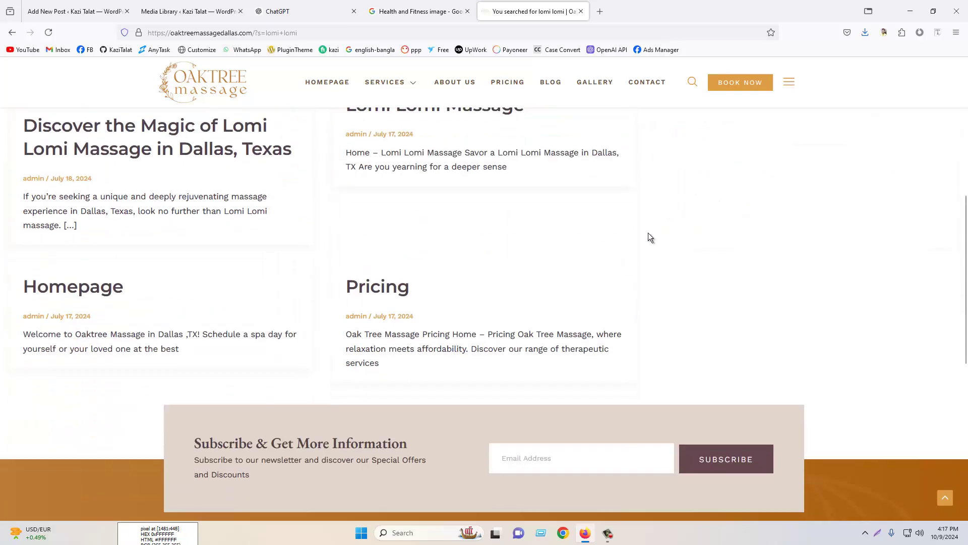
scroll(58, 297, "up", 2)
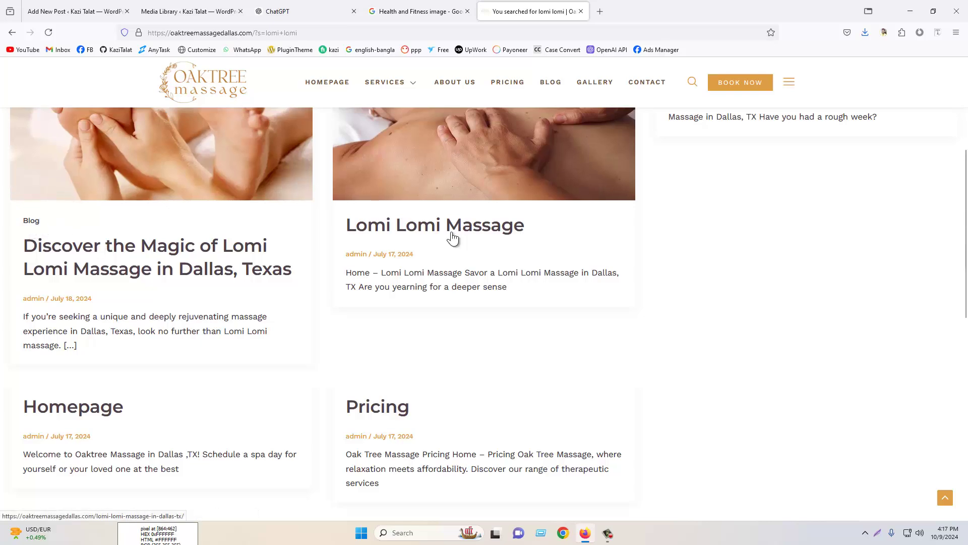
Open the Lomi Lomi Massage service page in a new browser tab and look through its content.
scroll(427, 242, "up", 1)
scroll(428, 242, "up", 2)
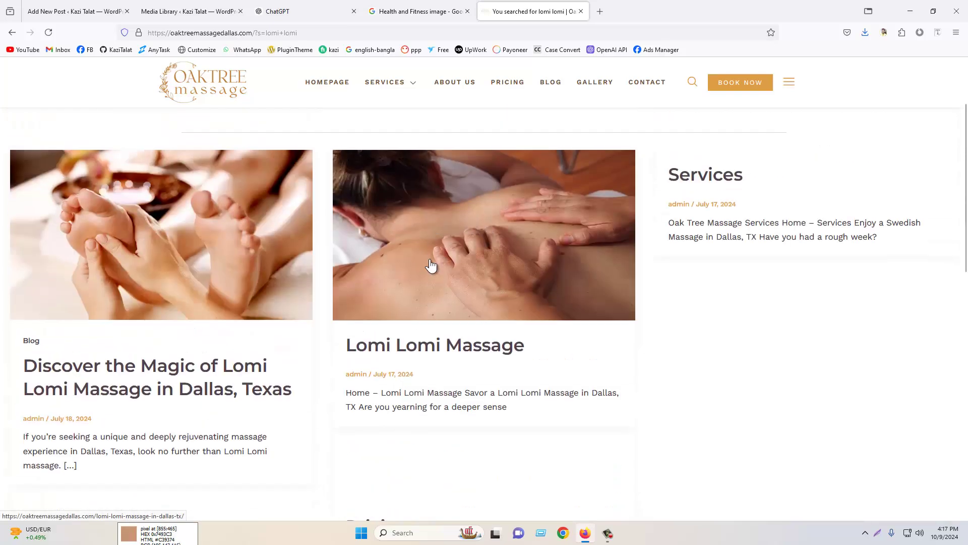
mouse_move(380, 87)
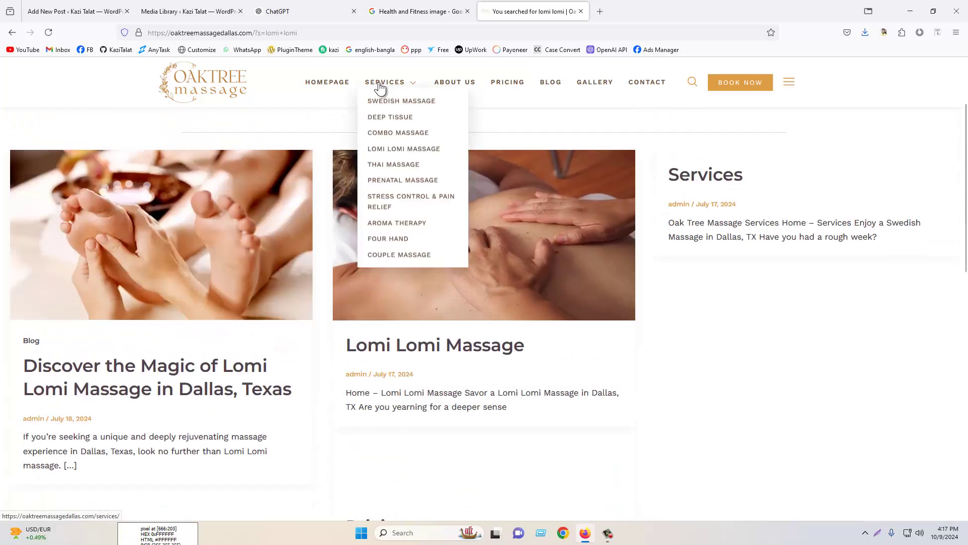
right_click(544, 187)
left_click(570, 195)
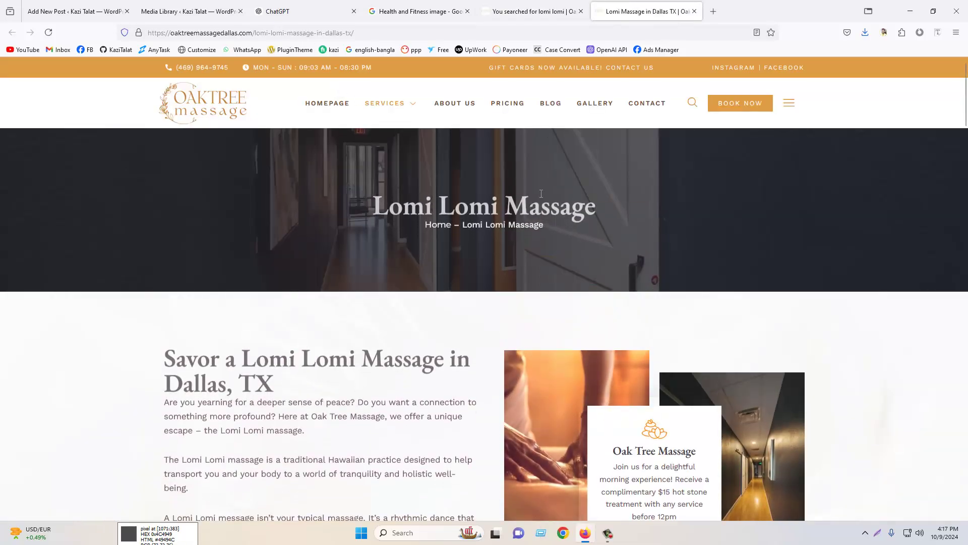
scroll(541, 200, "down", 5)
scroll(516, 238, "down", 10)
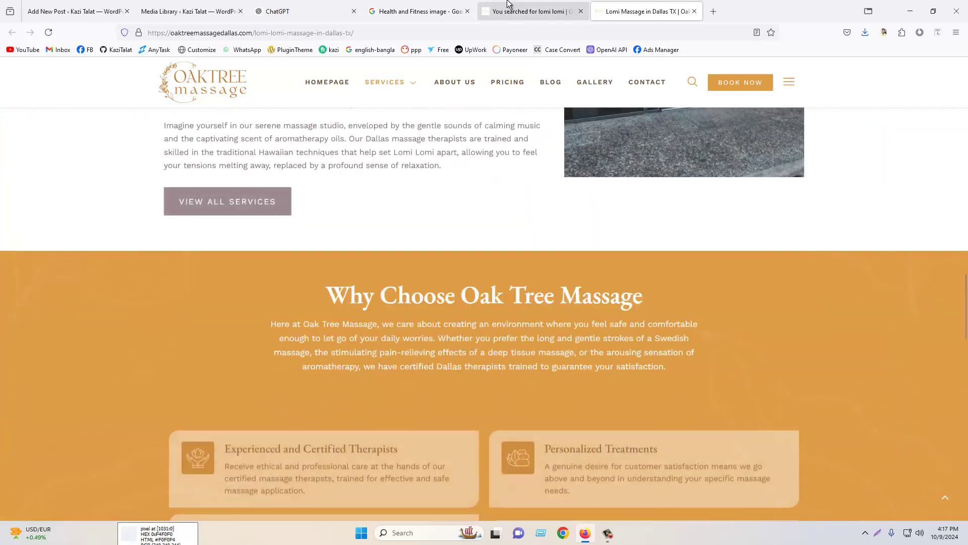
Open the article "Discover the Magic of Lomi Lomi Massage in Dallas, Texas" from the search results in a new tab and read through it.
left_click(534, 11)
right_click(121, 275)
left_click(142, 199)
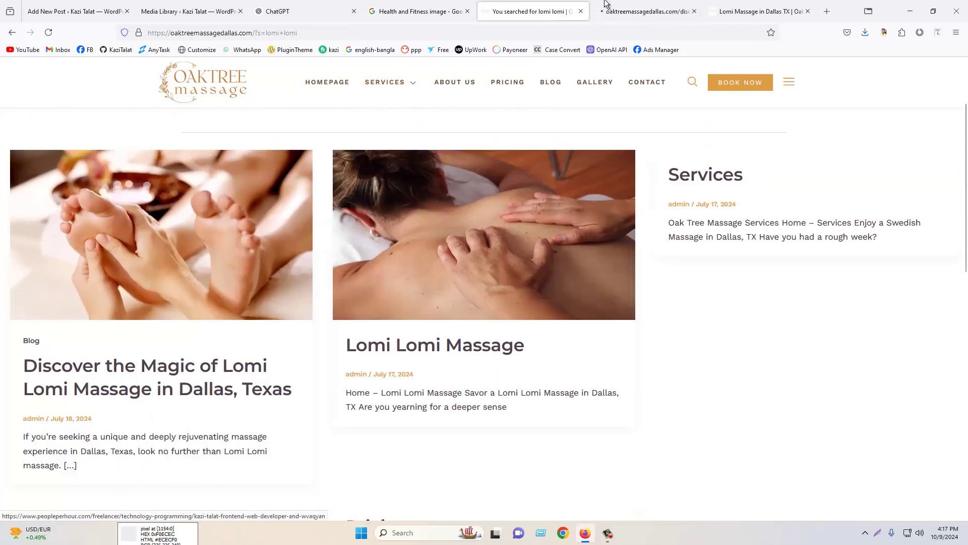
left_click(639, 4)
left_click(533, 10)
scroll(523, 164, "up", 3)
left_click_drag(578, 183, 513, 183)
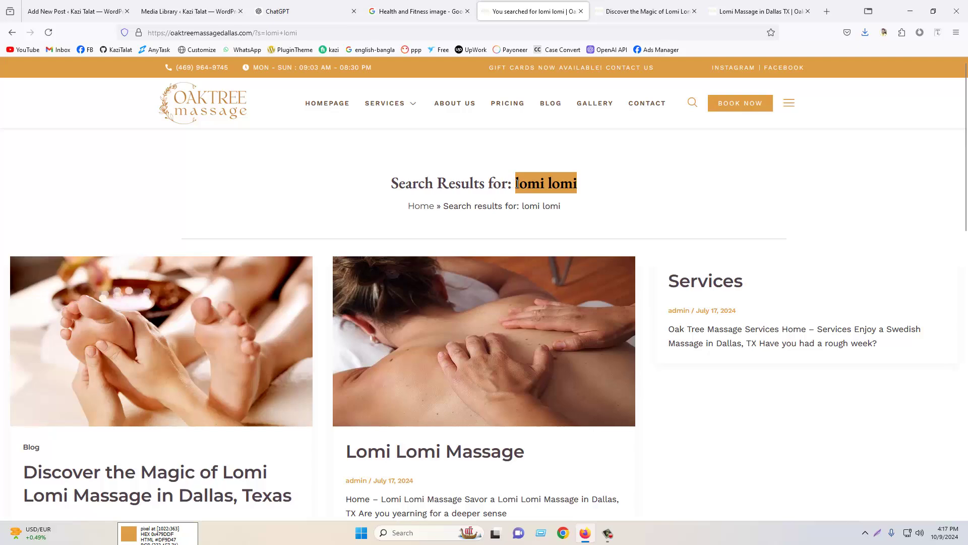
left_click(651, 10)
scroll(538, 288, "down", 7)
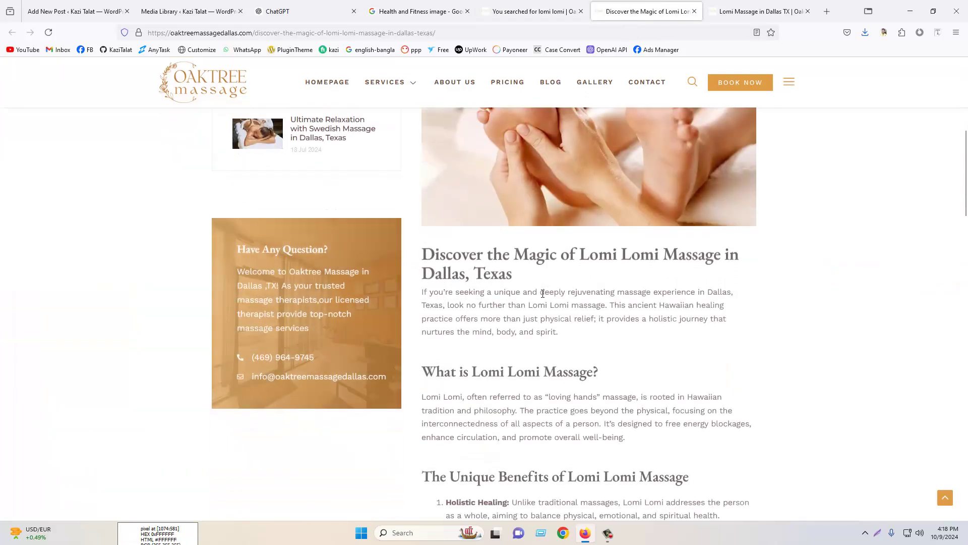
scroll(542, 293, "down", 12)
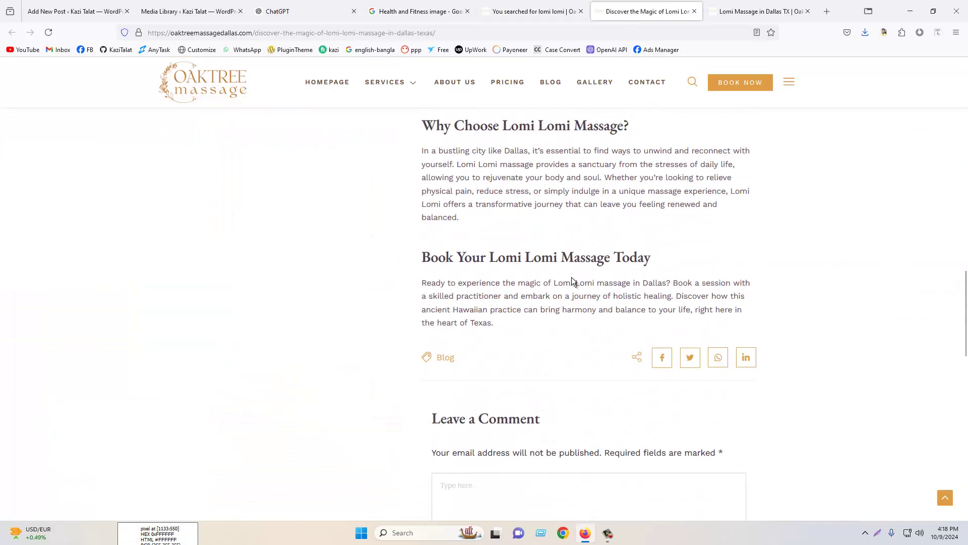
Return to the post editor and add the tag "Health and Fitness" using the phrase copied from the post title.
left_click(65, 10)
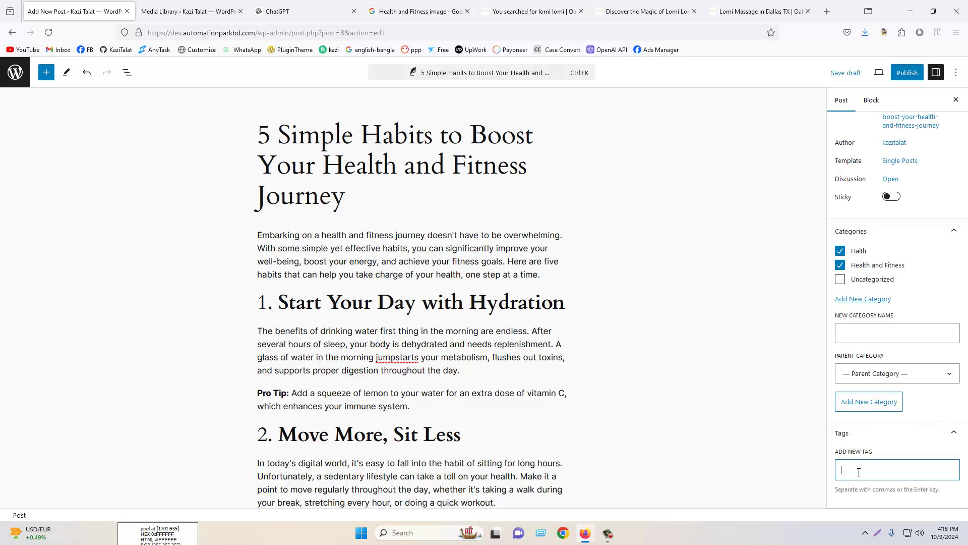
left_click_drag(322, 166, 528, 166)
right_click(518, 167)
left_click(544, 226)
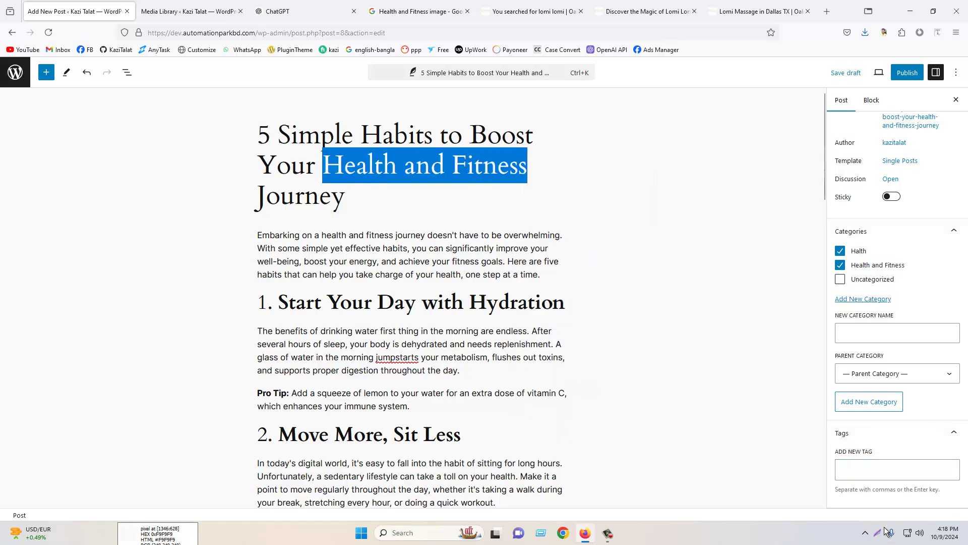
right_click(844, 470)
left_click(911, 399)
key("Return")
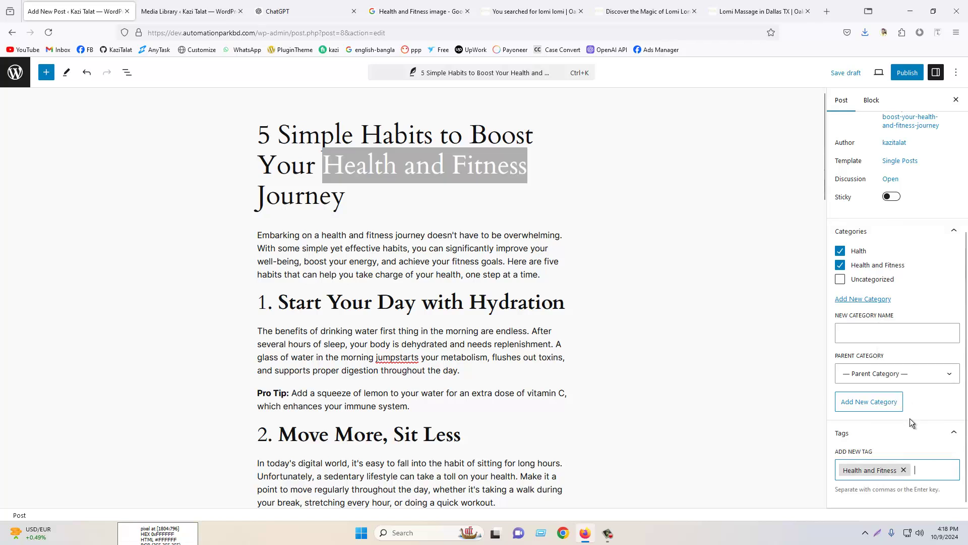
Add a second tag, "Health", by trimming the copied phrase to that word.
right_click(916, 469)
left_click(925, 391)
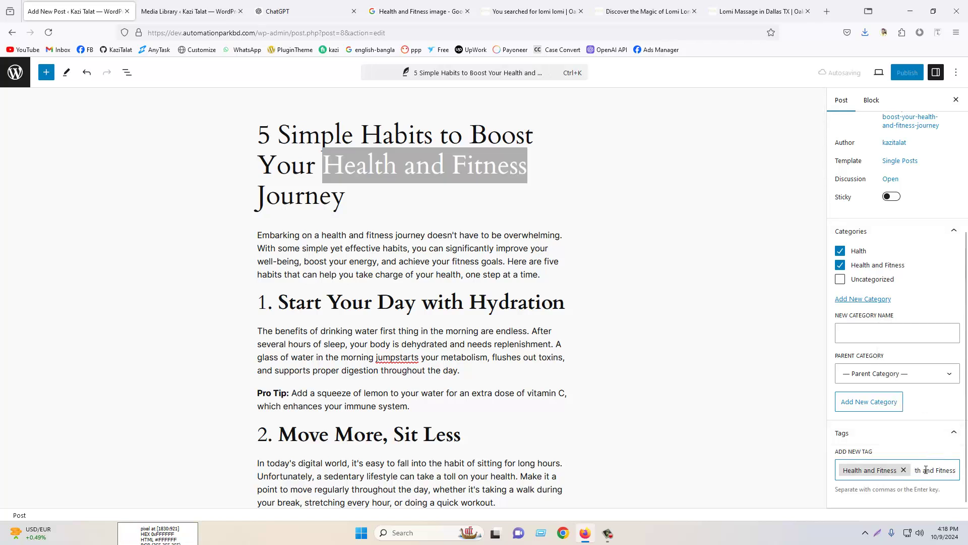
key("Return")
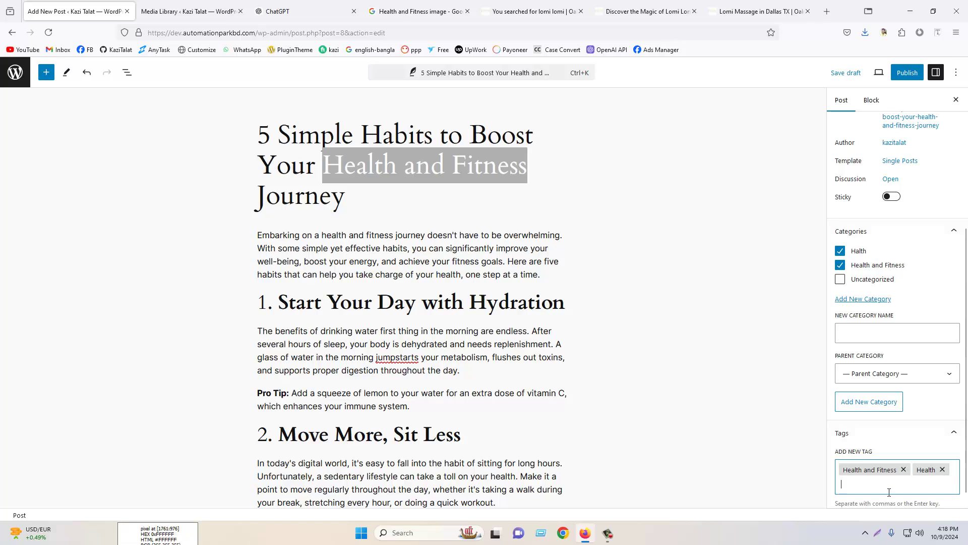
Add a third tag, "Fitness", by trimming the copied phrase to that word.
right_click(878, 488)
key("Escape")
right_click(852, 486)
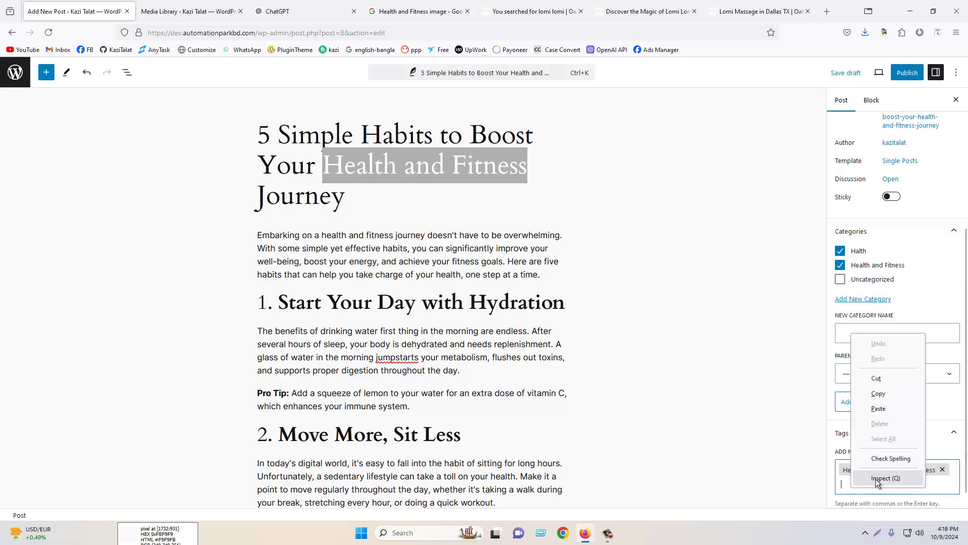
left_click(878, 410)
key("BackSpace")
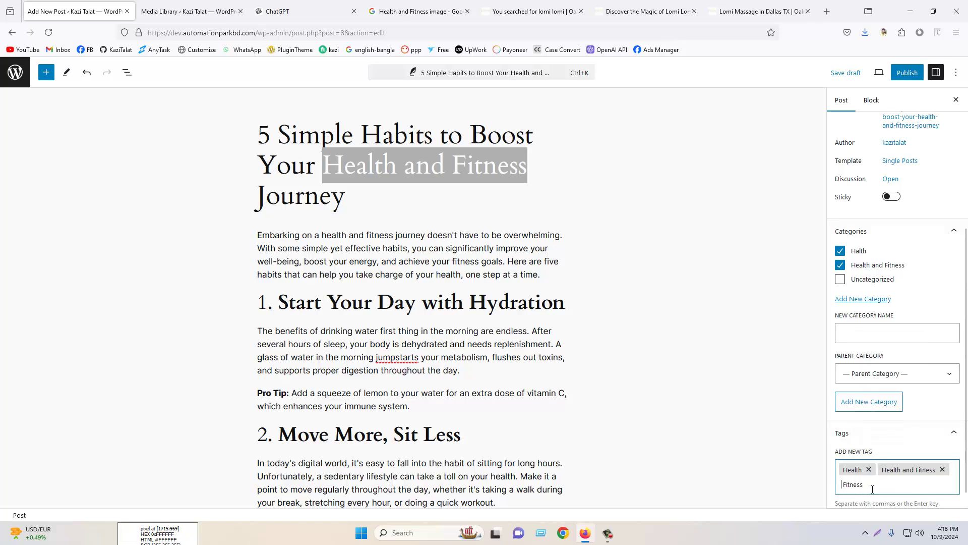
key("Return")
scroll(856, 380, "down", 1)
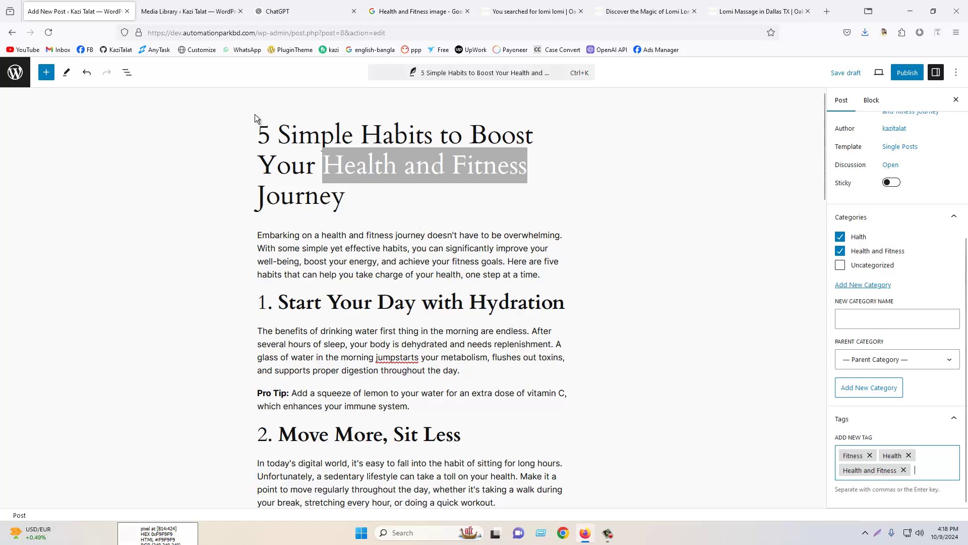
Review the post settings from the featured image to the tags, and publish the post.
left_click(377, 196)
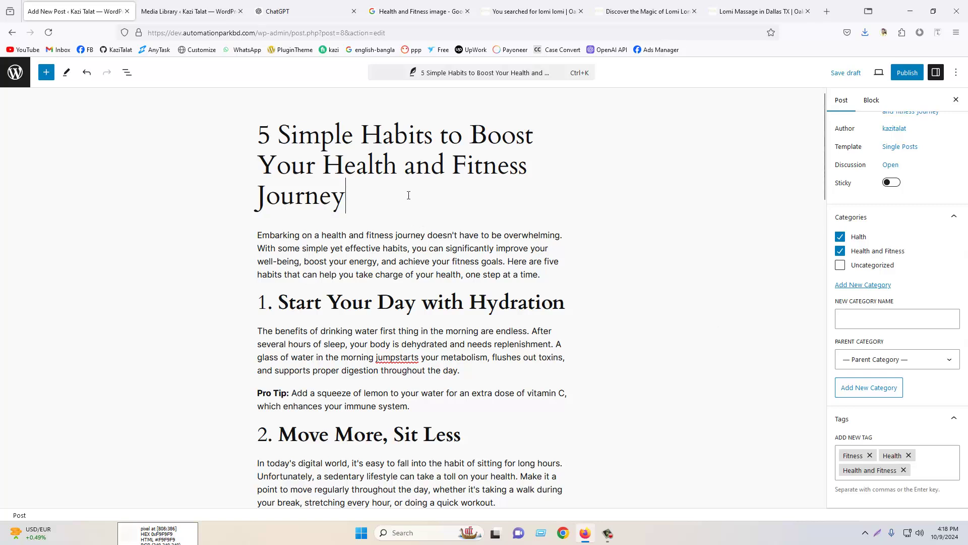
scroll(921, 262, "up", 5)
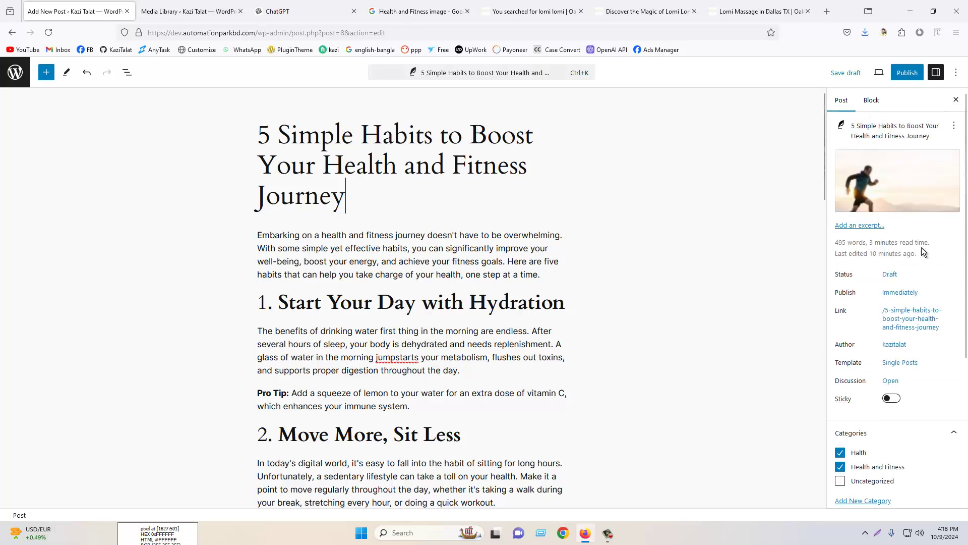
scroll(885, 129, "down", 5)
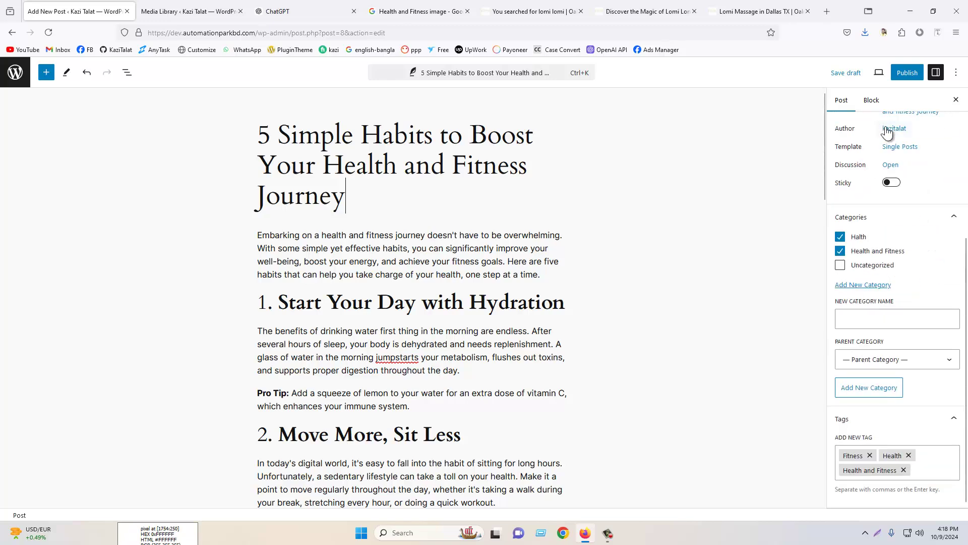
left_click(905, 76)
left_click(863, 74)
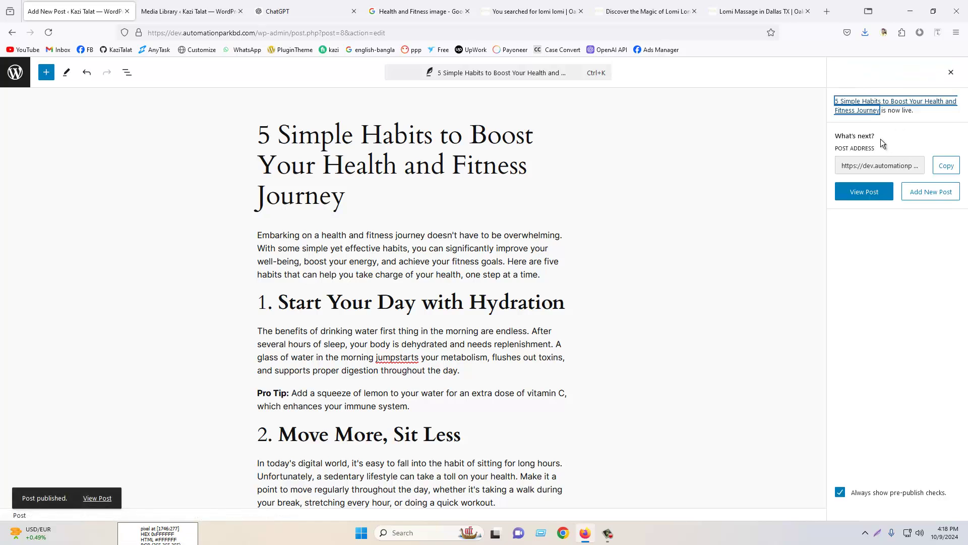
View the published post in a new tab and examine the slug part of its web address.
right_click(98, 498)
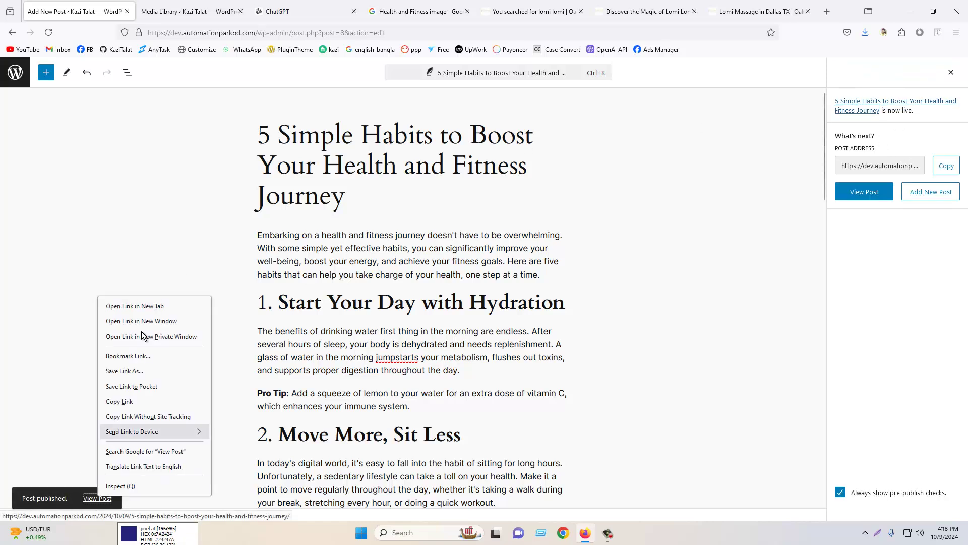
left_click(138, 305)
left_click(141, 4)
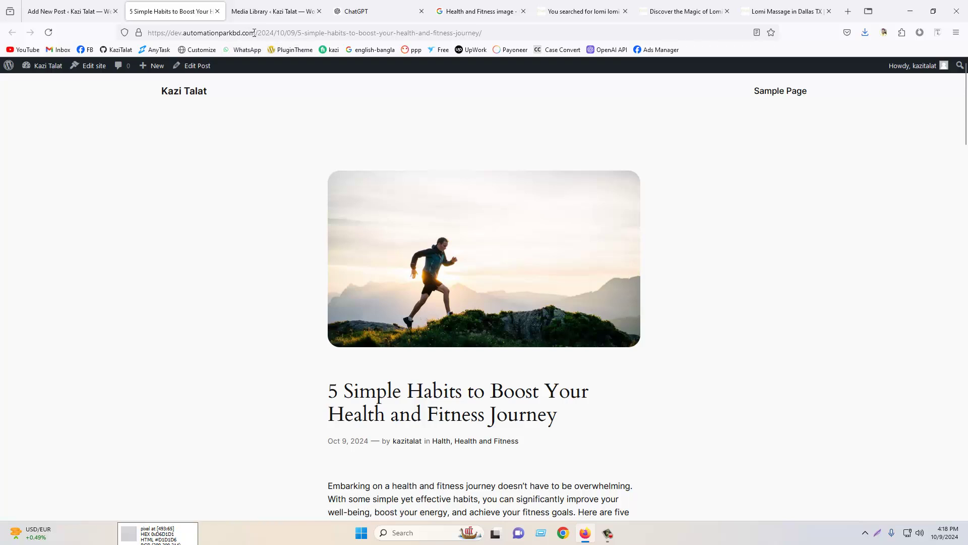
left_click(471, 32)
left_click_drag(482, 32, 302, 32)
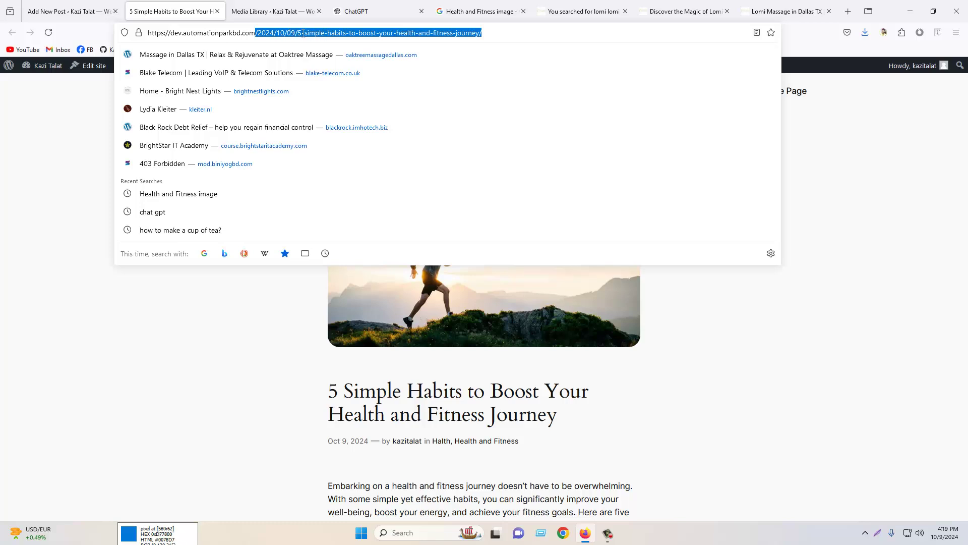
left_click(486, 33)
left_click_drag(486, 33, 296, 30)
left_click(843, 224)
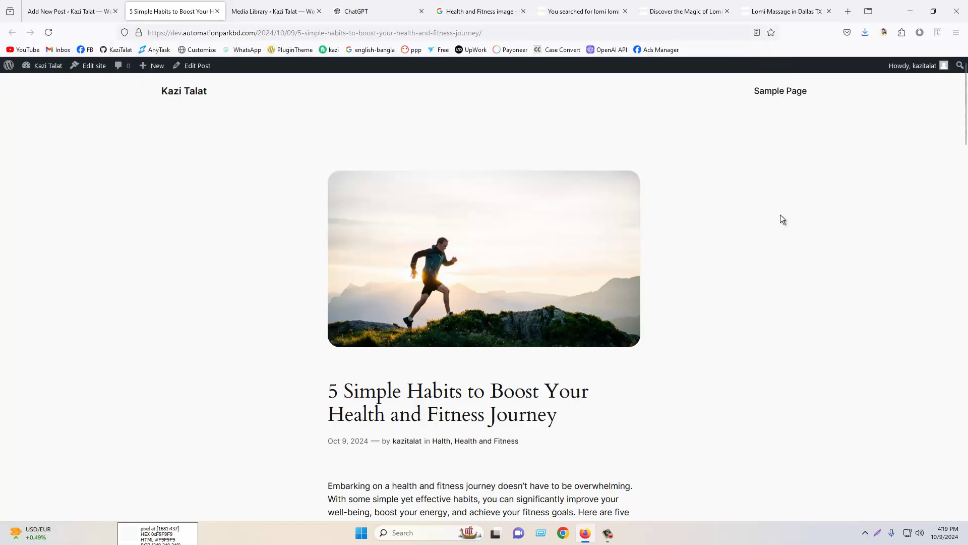
Look through the whole published post, from the featured image to the tags below the text.
scroll(513, 227, "down", 5)
scroll(527, 220, "down", 15)
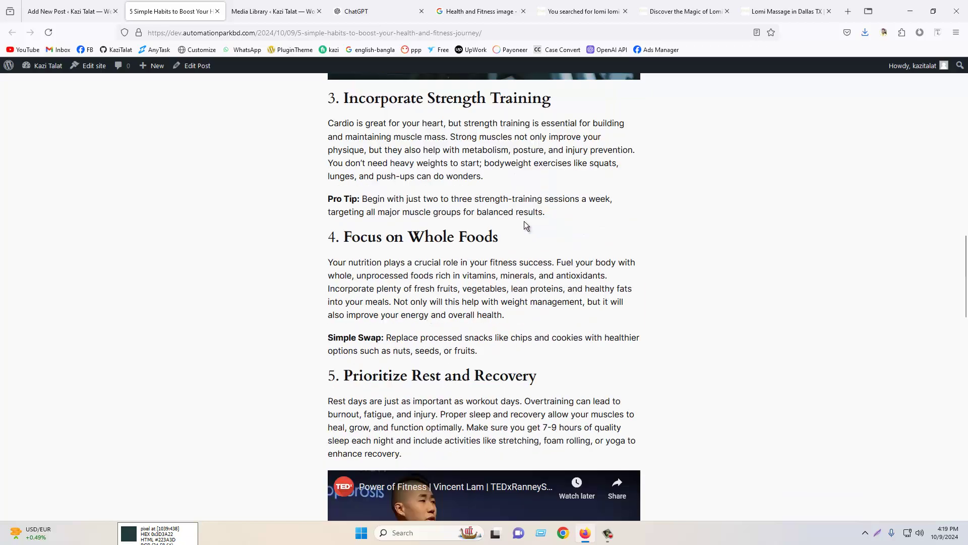
scroll(479, 153, "down", 7)
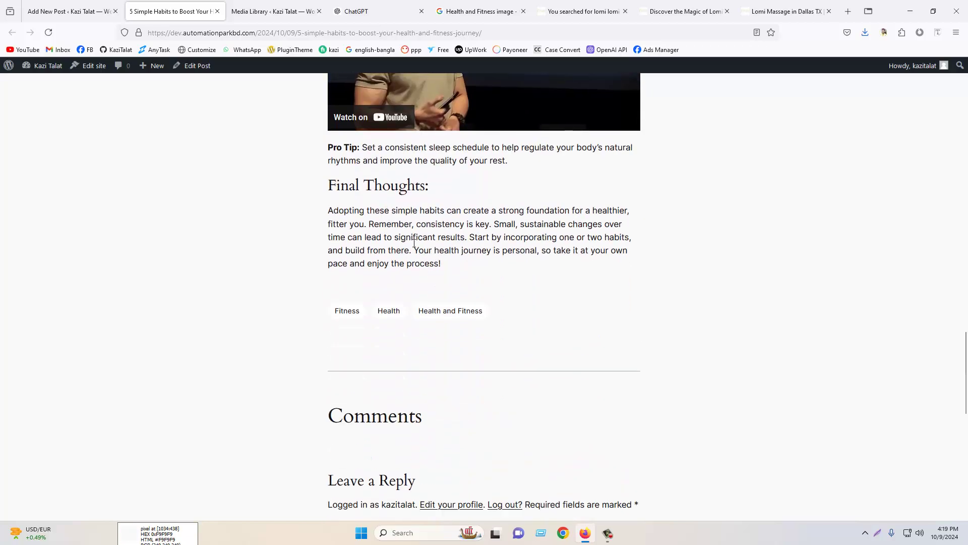
scroll(631, 237, "up", 20)
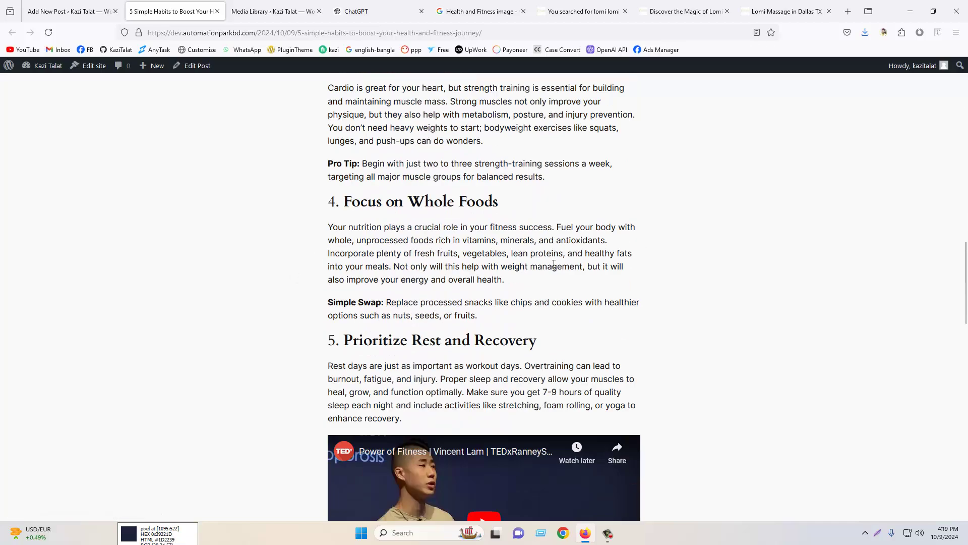
scroll(420, 295, "down", 2)
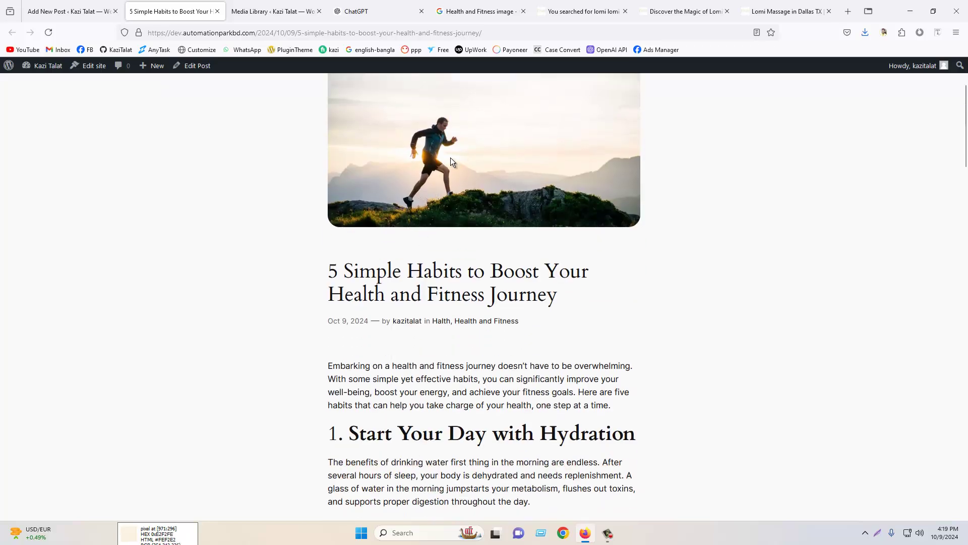
Examine the live post's title, introduction, body, tags and comment form.
left_click_drag(333, 276, 557, 297)
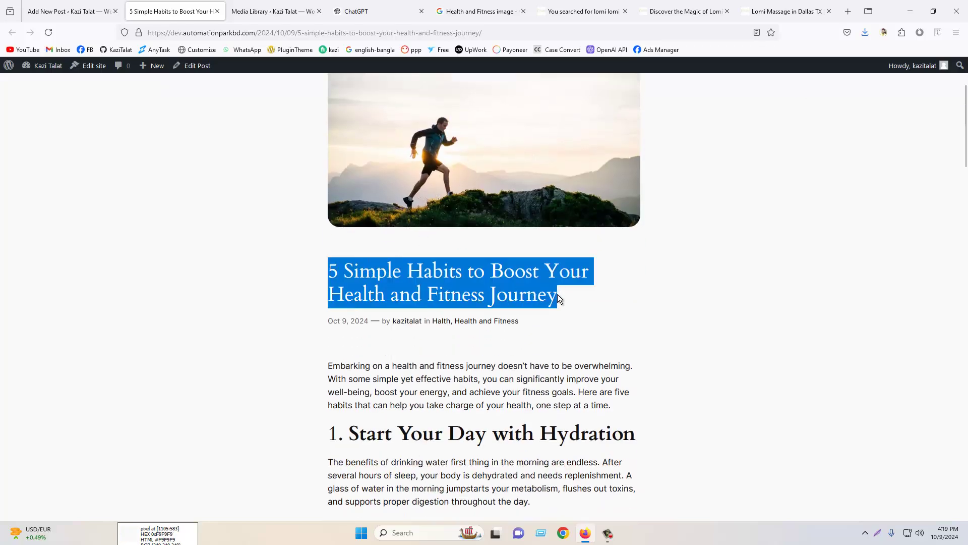
scroll(377, 223, "down", 2)
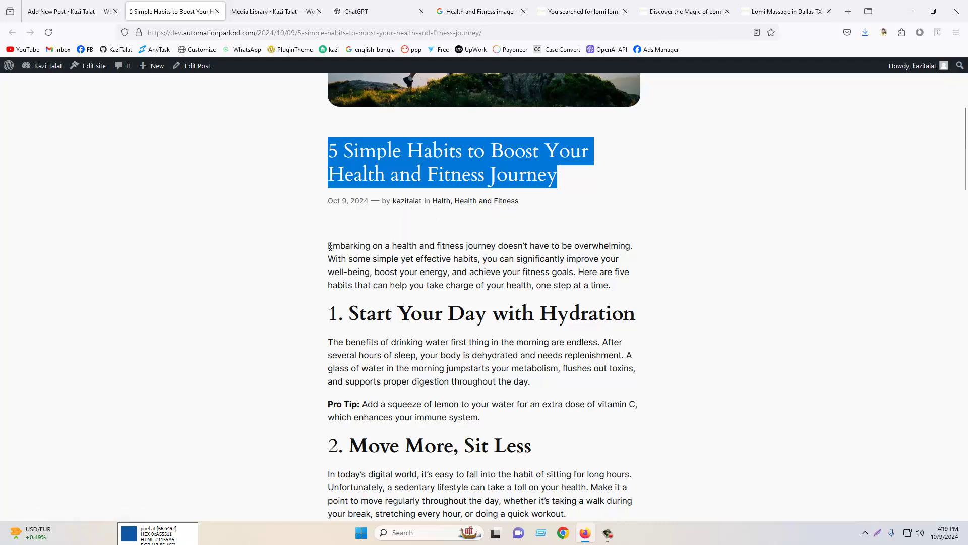
left_click_drag(329, 247, 388, 292)
scroll(388, 292, "down", 6)
scroll(388, 289, "down", 10)
scroll(388, 288, "down", 8)
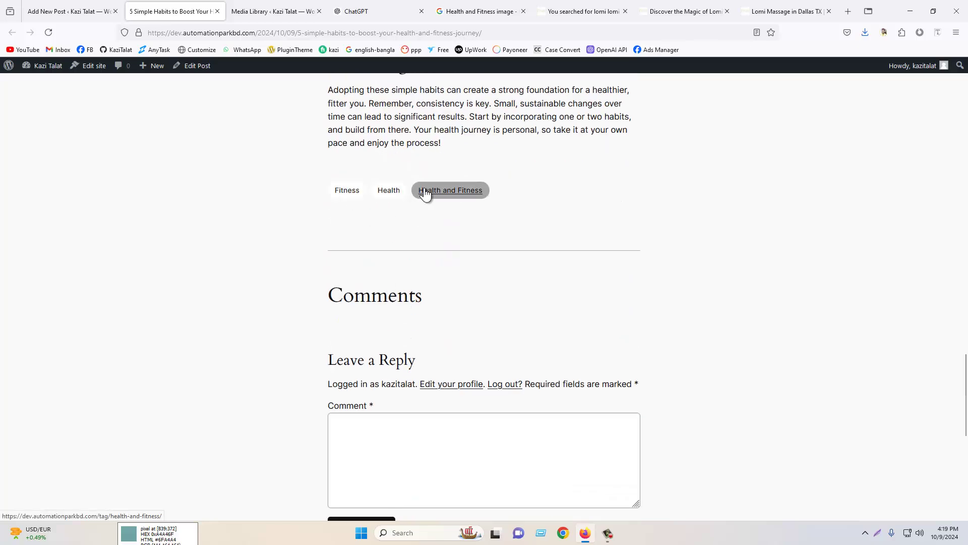
scroll(437, 218, "down", 5)
left_click(375, 197)
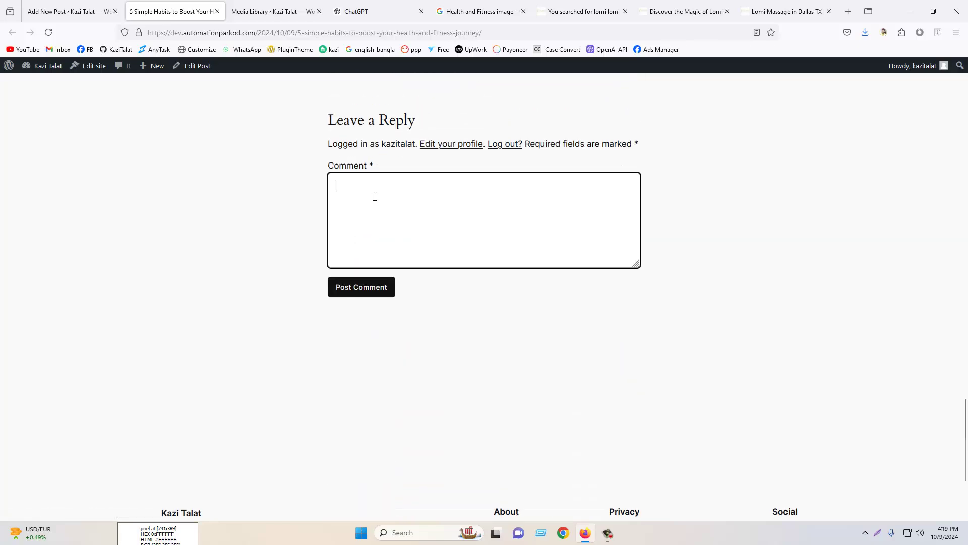
Close the publishing summary in the post editor, check the post settings against the live page, and return to the published post.
left_click(70, 11)
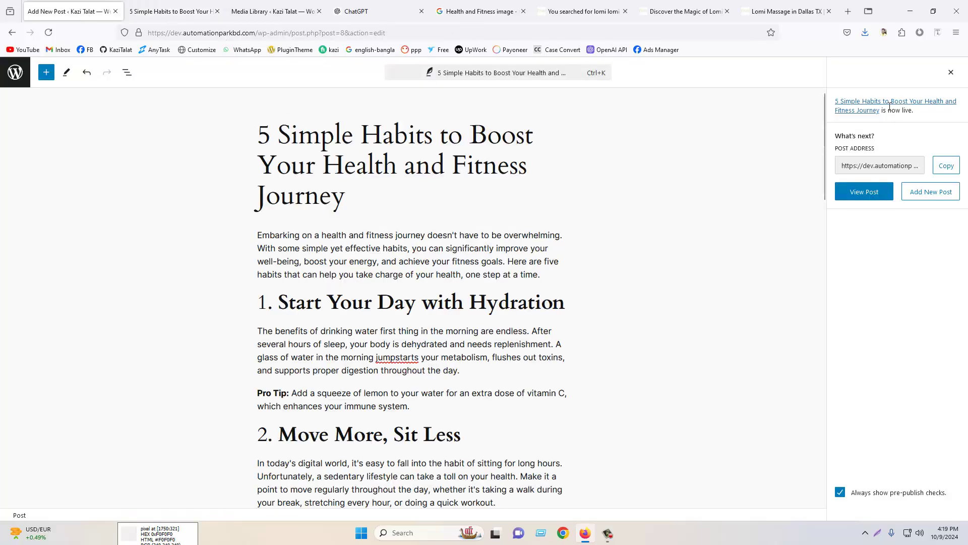
left_click(956, 73)
scroll(905, 242, "down", 1)
scroll(897, 300, "up", 5)
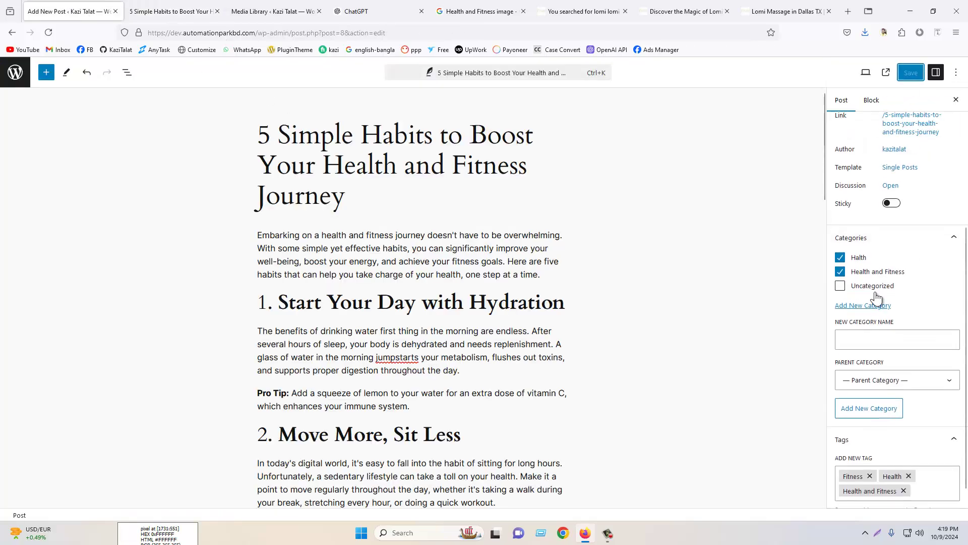
left_click(197, 11)
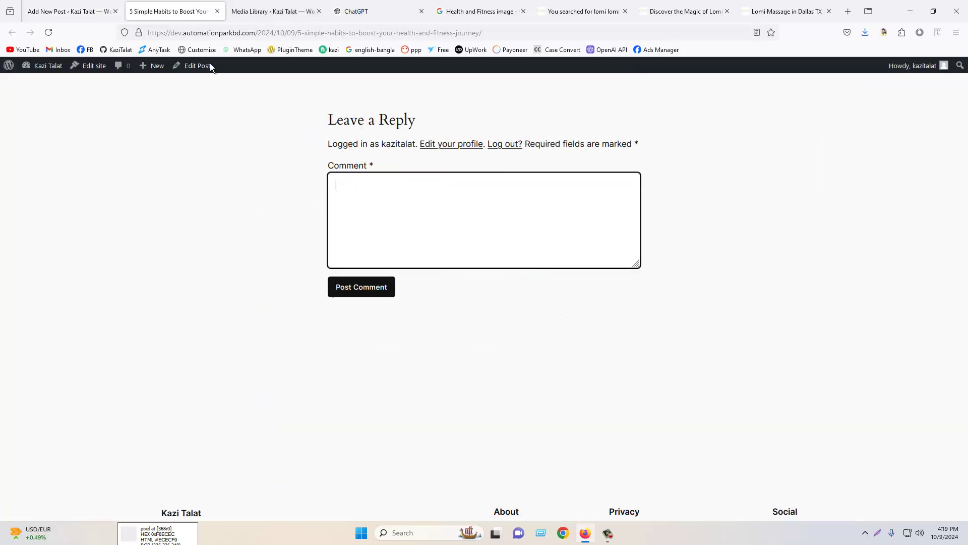
Look through the published post again, from the featured image down to the comment form and the site footer.
scroll(600, 260, "up", 20)
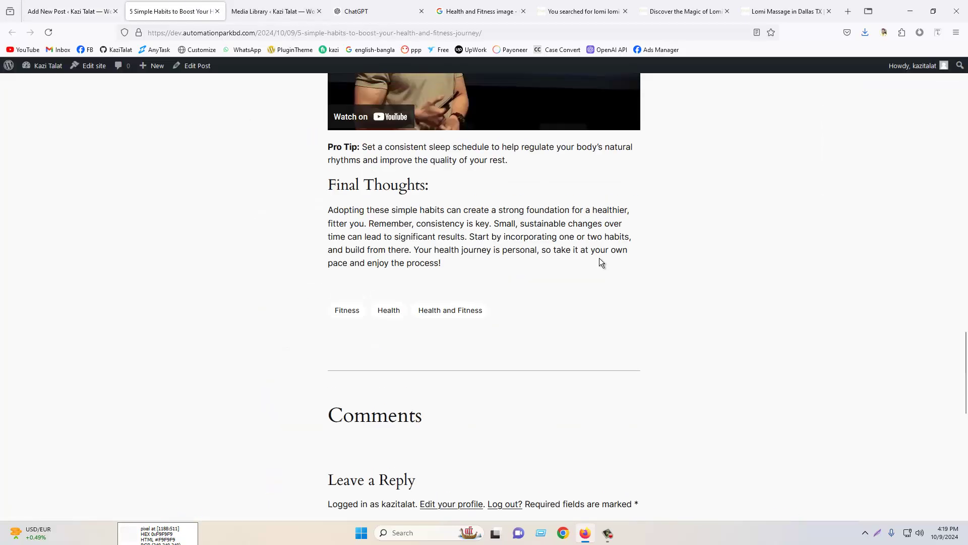
scroll(599, 259, "up", 7)
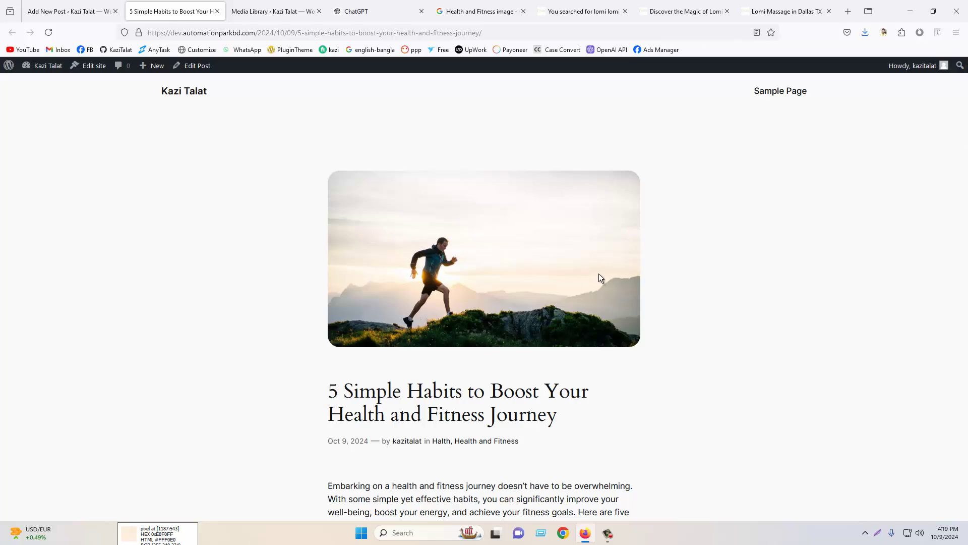
scroll(586, 265, "down", 10)
scroll(540, 304, "down", 15)
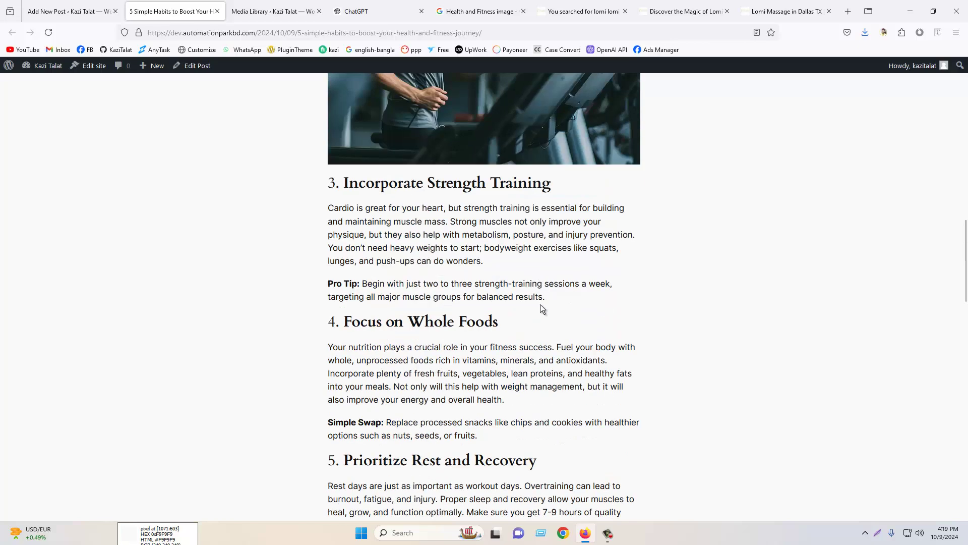
scroll(540, 304, "down", 5)
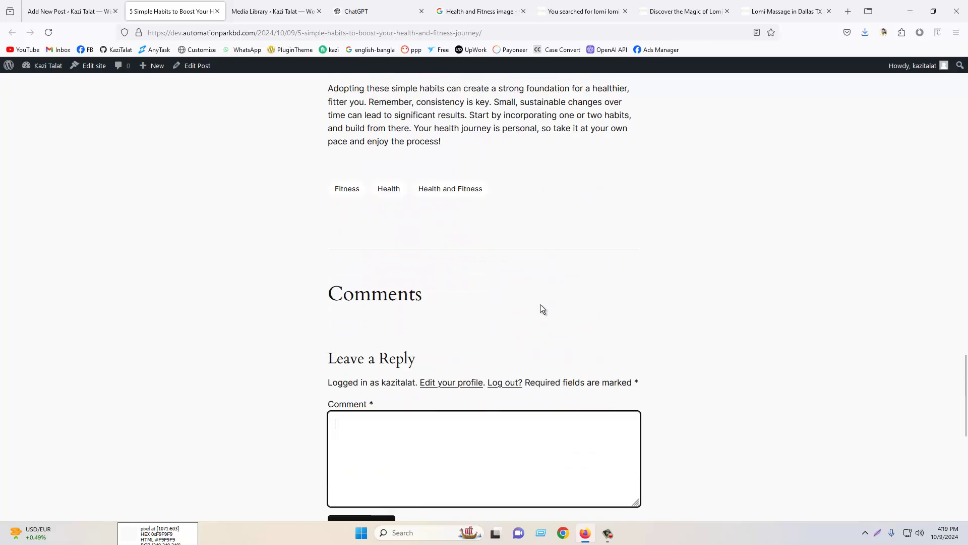
left_click(541, 304)
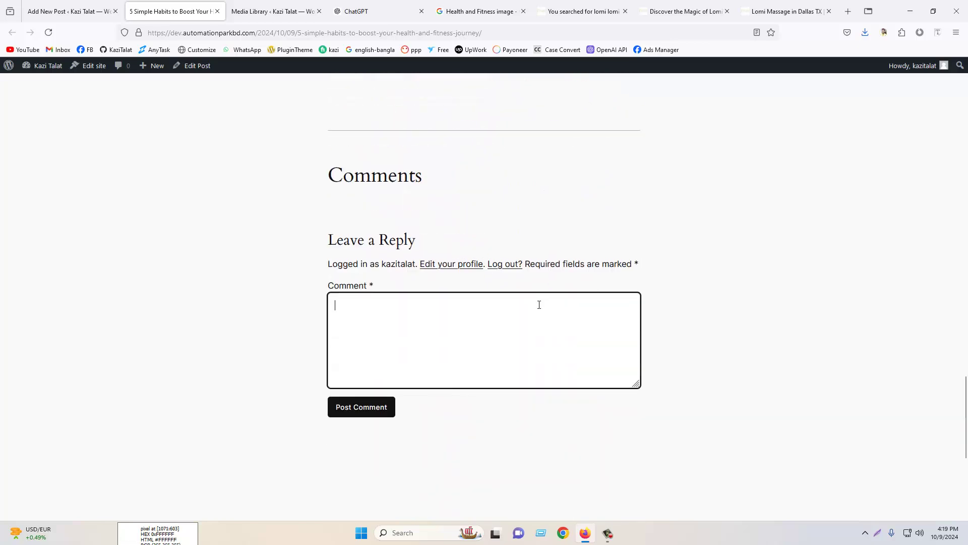
scroll(553, 329, "down", 5)
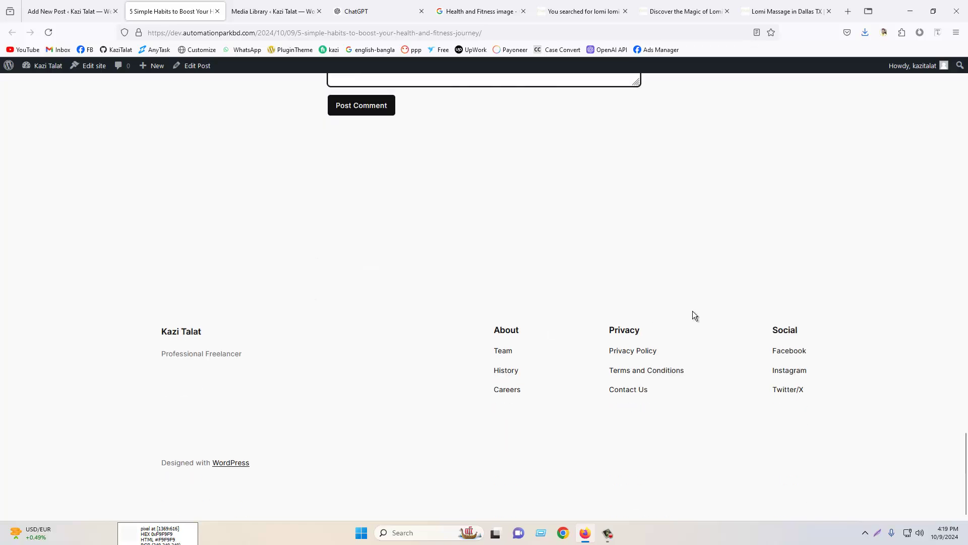
scroll(692, 311, "up", 20)
scroll(696, 291, "up", 5)
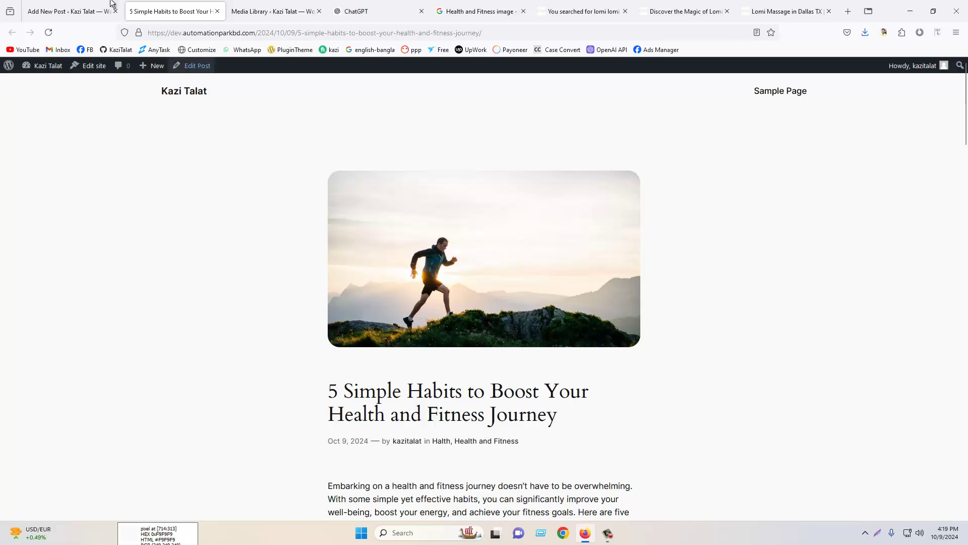
Review the categories and tags in the post editor, and open the site's admin dashboard from the live post.
left_click(96, 11)
scroll(876, 331, "down", 4)
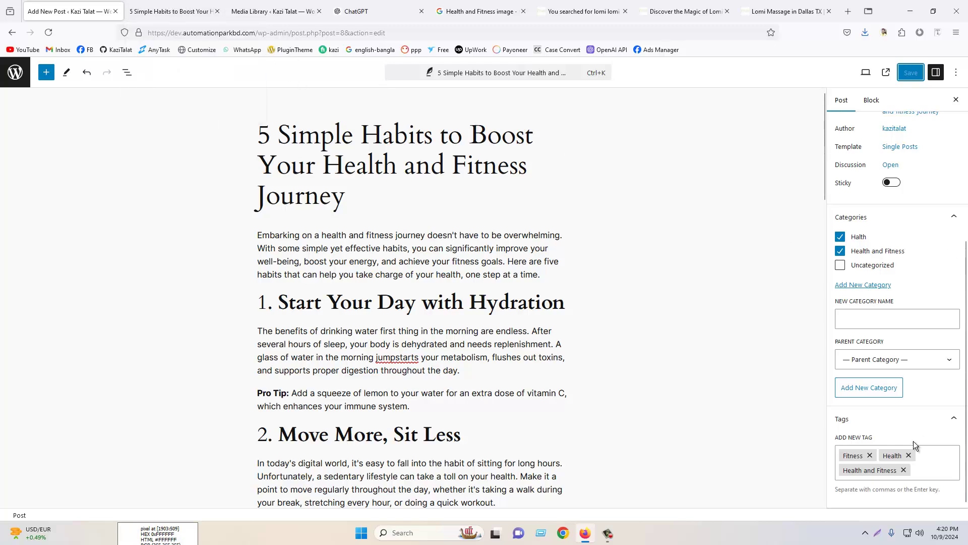
left_click(187, 6)
mouse_move(50, 71)
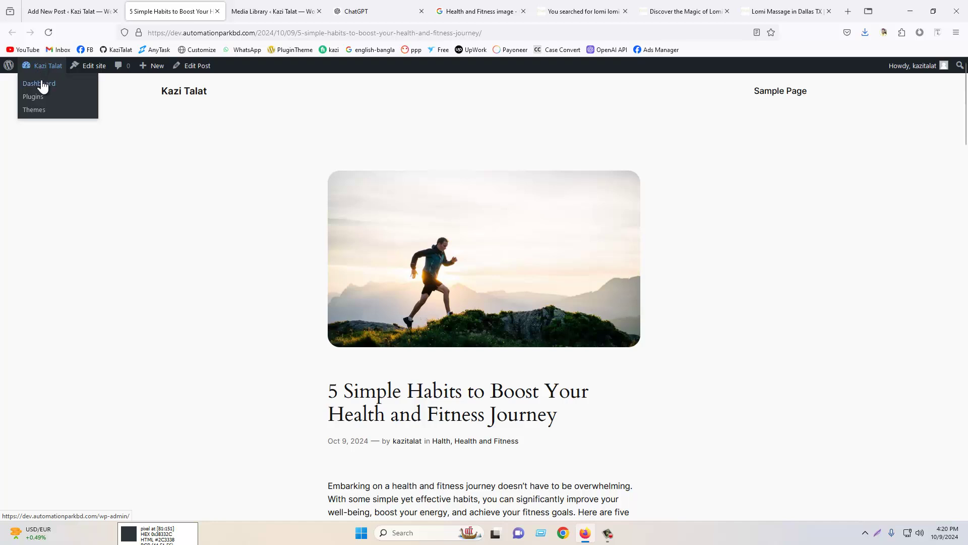
left_click(50, 85)
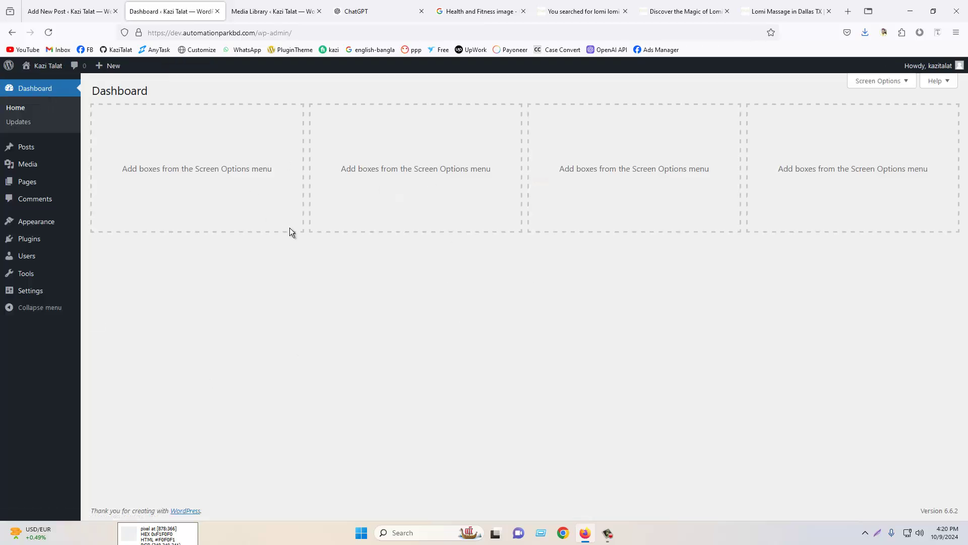
Close the browser tabs for the media library, ChatGPT, the image search and the massage pages.
left_click(319, 11)
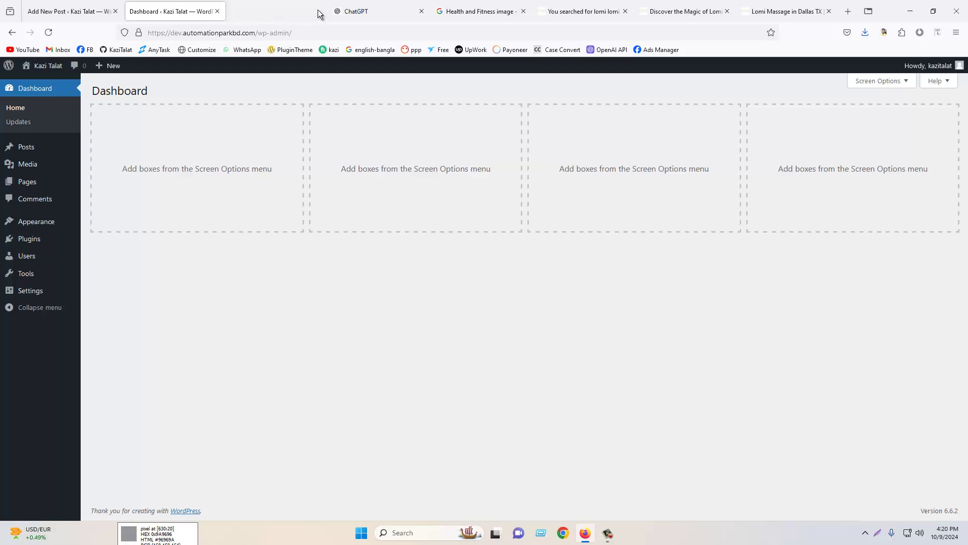
left_click(318, 11)
left_click(319, 11)
left_click(319, 11)
left_click(318, 11)
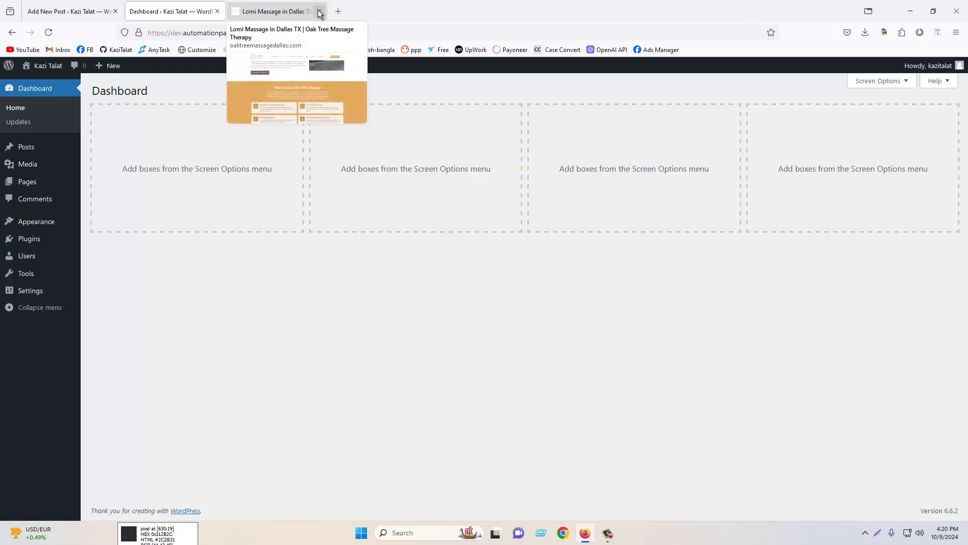
left_click(318, 11)
Open the list of all posts and check the publication status of the health and fitness post.
left_click(43, 153)
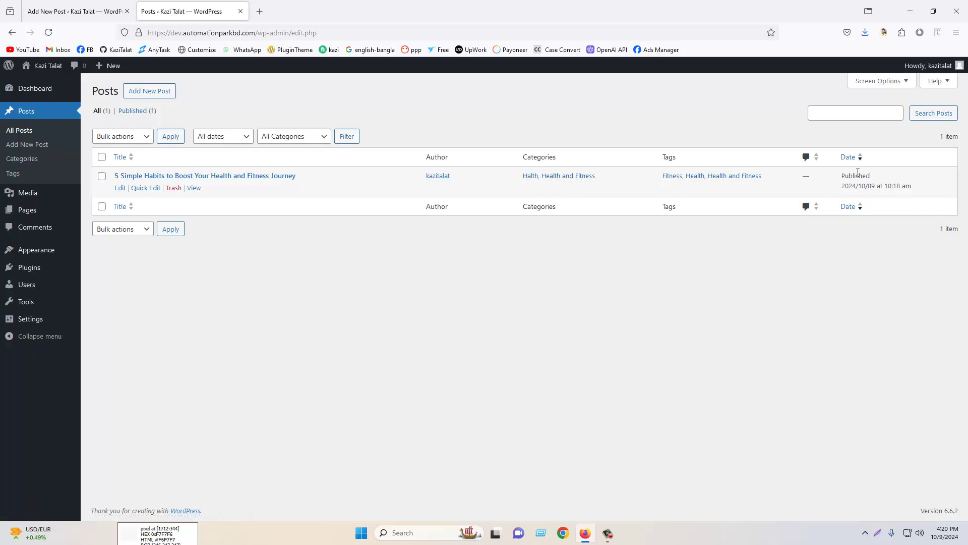
left_click_drag(870, 176, 839, 177)
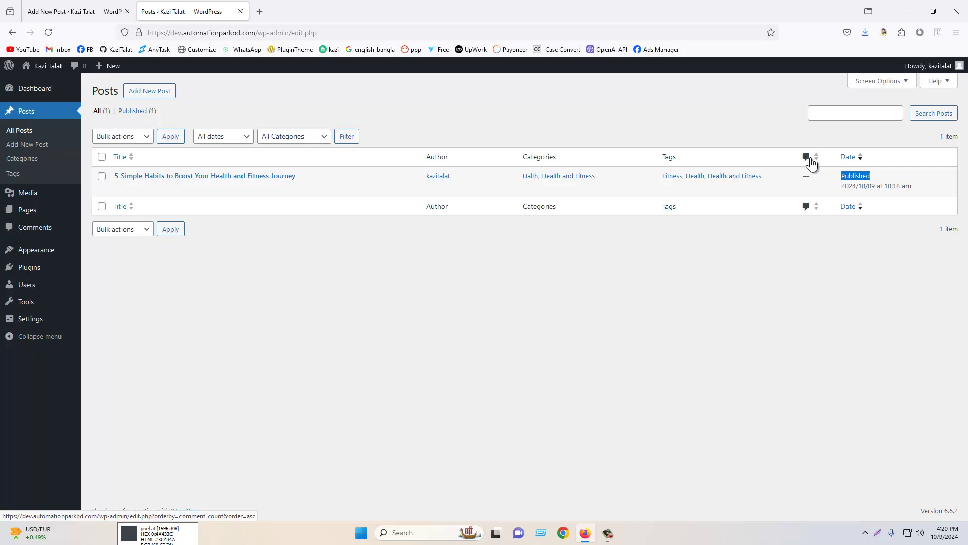
left_click(662, 318)
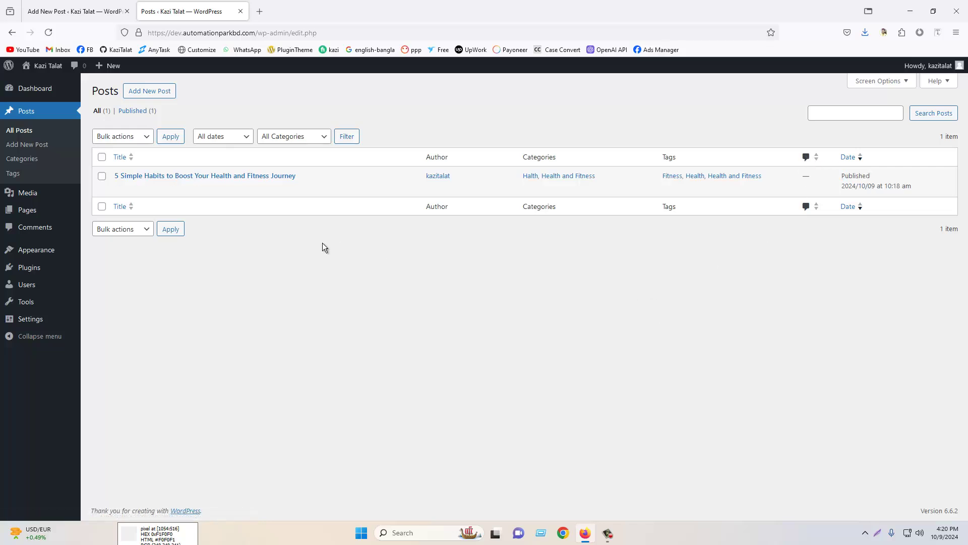
Open a blank new post in a separate browser tab.
right_click(26, 150)
left_click(54, 156)
left_click(302, 11)
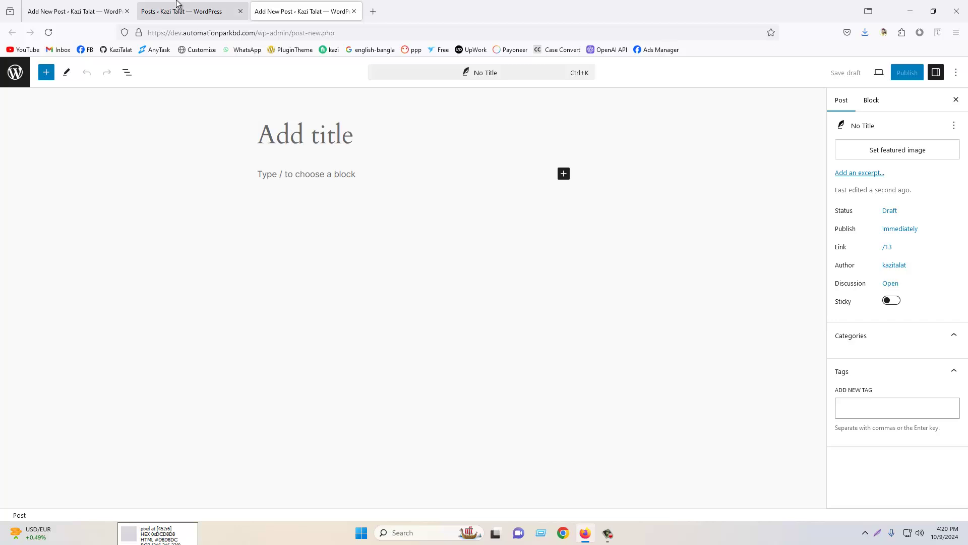
Open the site's Categories page and compare its entries with the categories and tags set in the post editor.
left_click(207, 10)
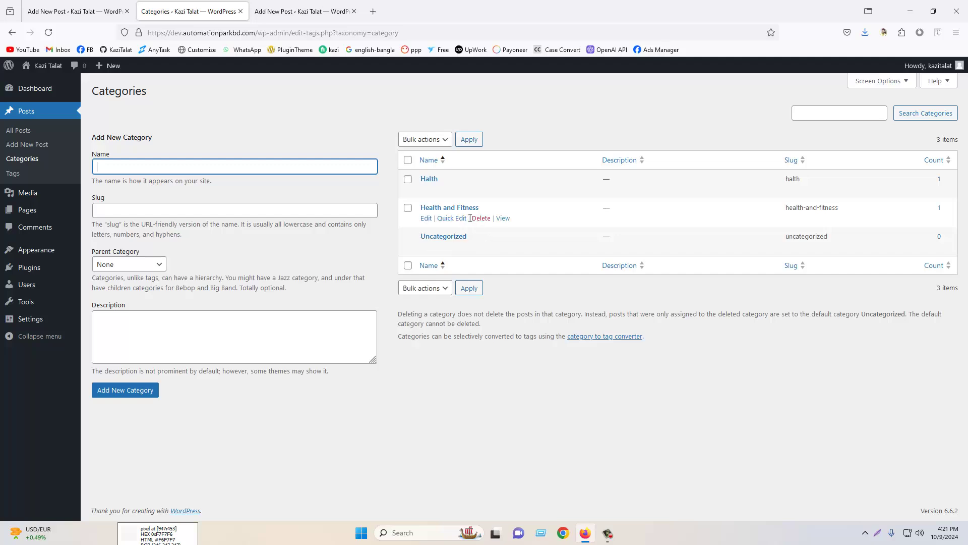
left_click(82, 4)
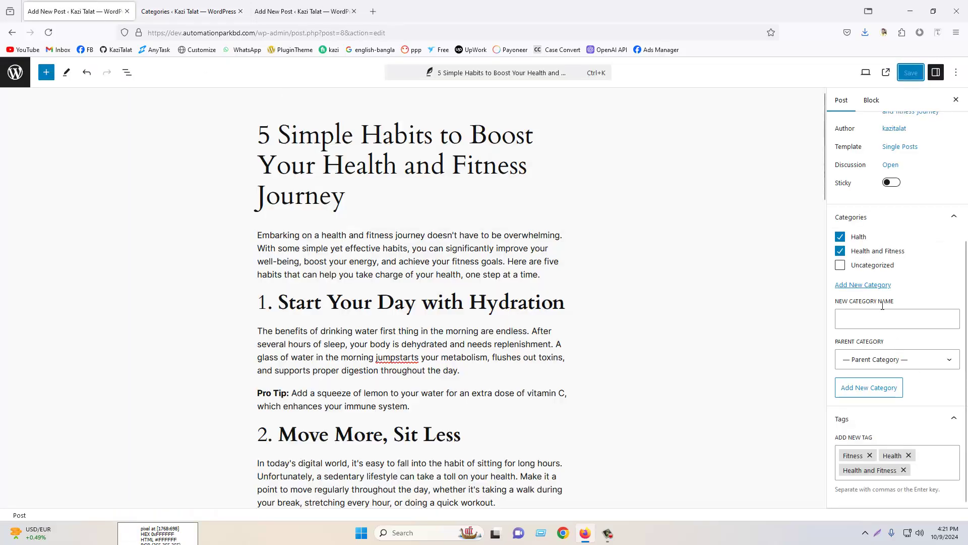
left_click(167, 11)
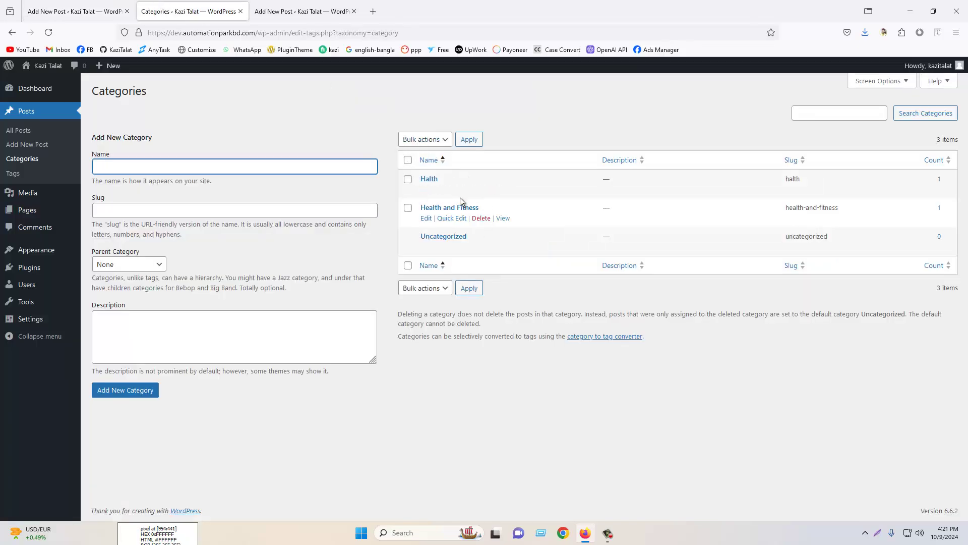
left_click(38, 10)
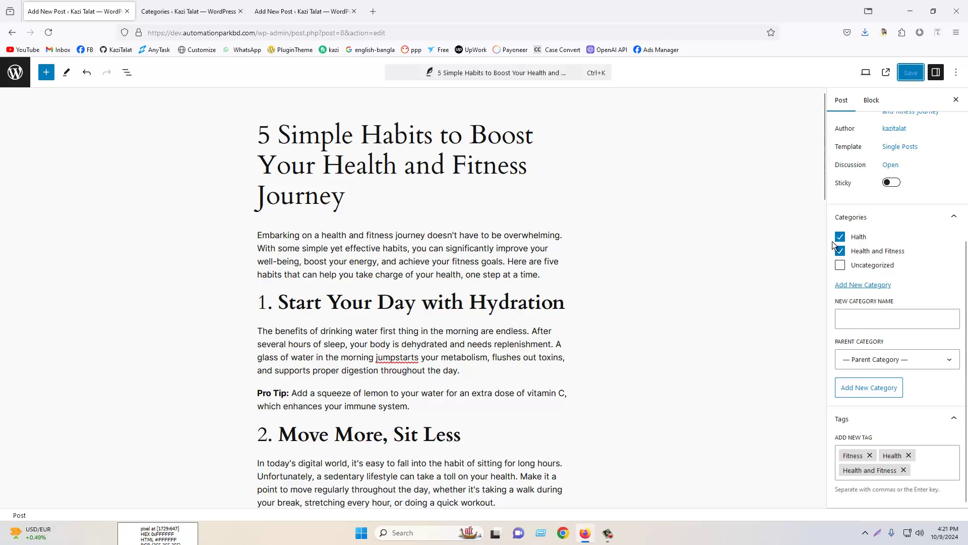
left_click(187, 11)
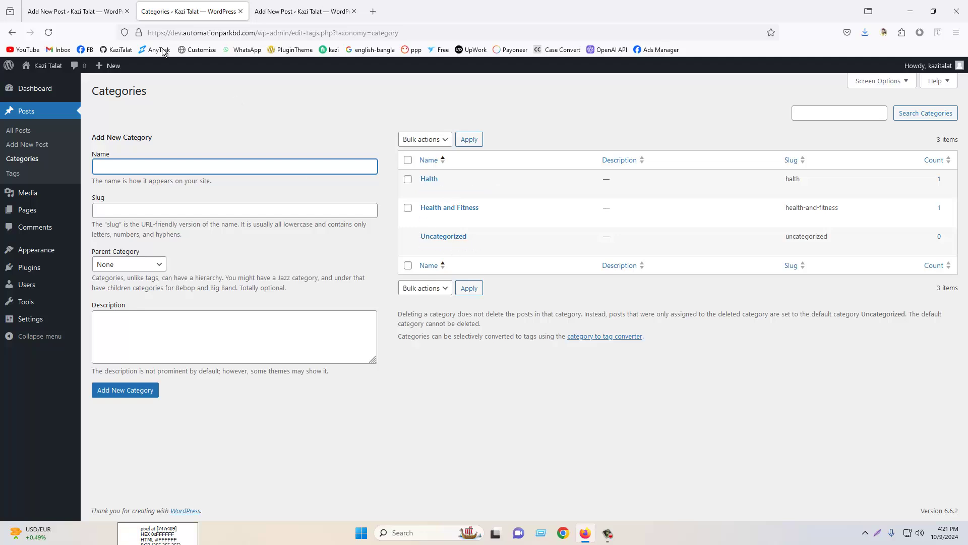
left_click(75, 10)
scroll(880, 415, "down", 1)
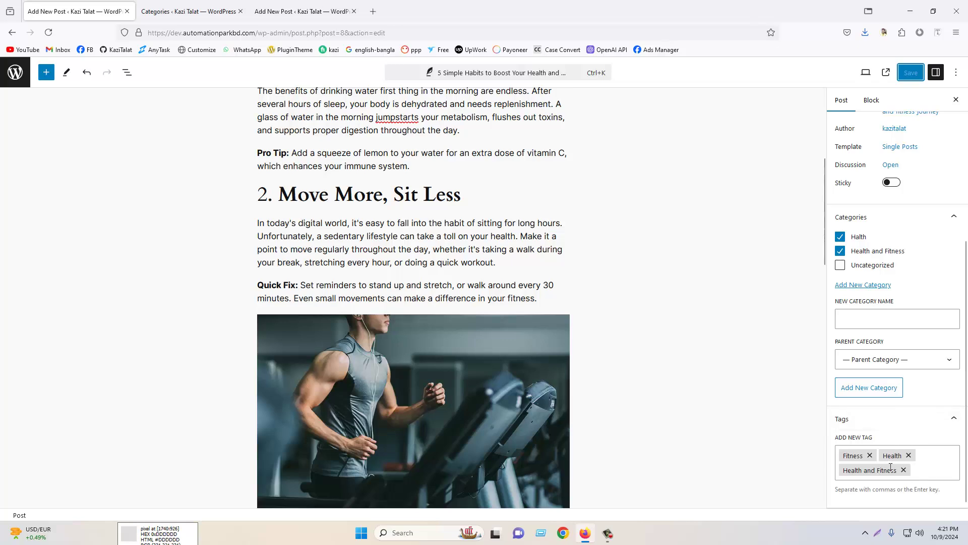
Open the site's Tags page and compare its entries with the tags assigned in the post editor.
left_click(197, 11)
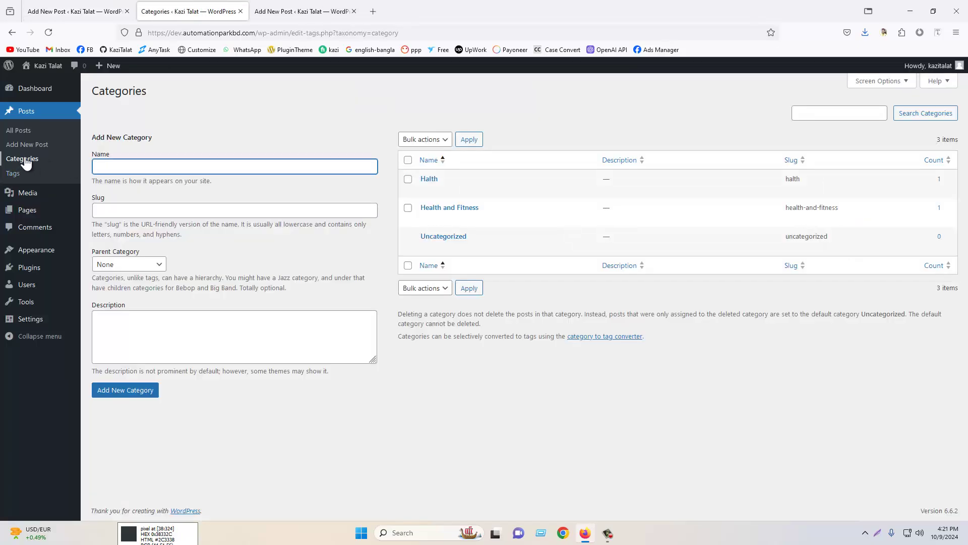
left_click(12, 173)
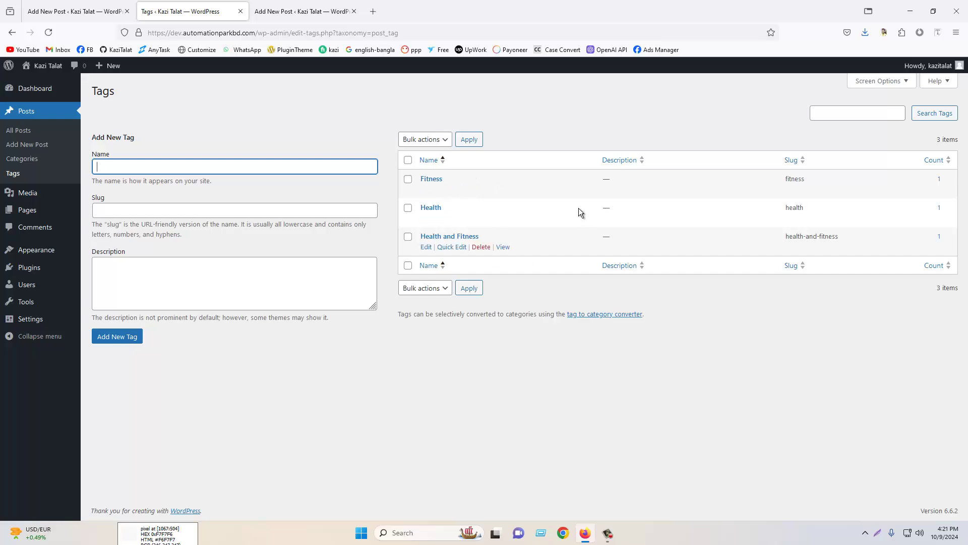
left_click(76, 11)
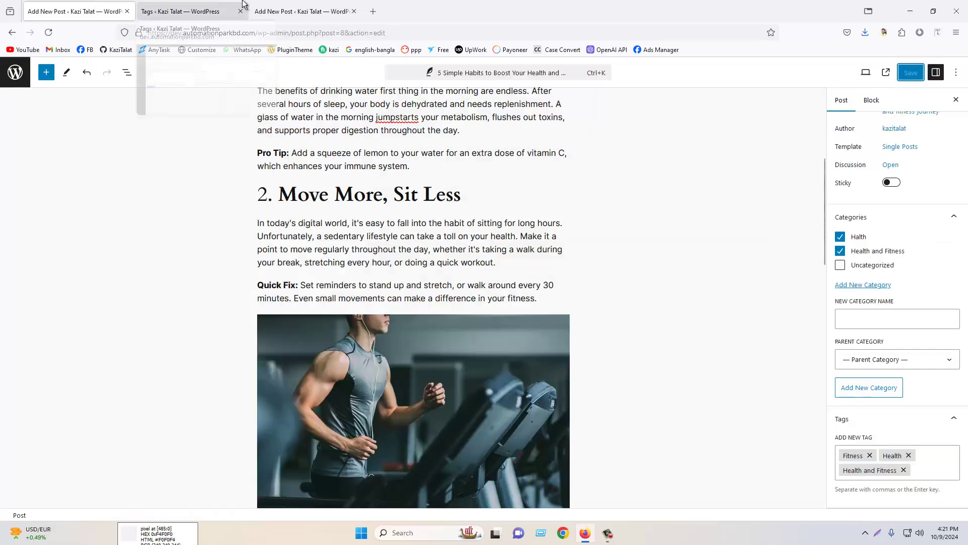
left_click(303, 11)
left_click(181, 11)
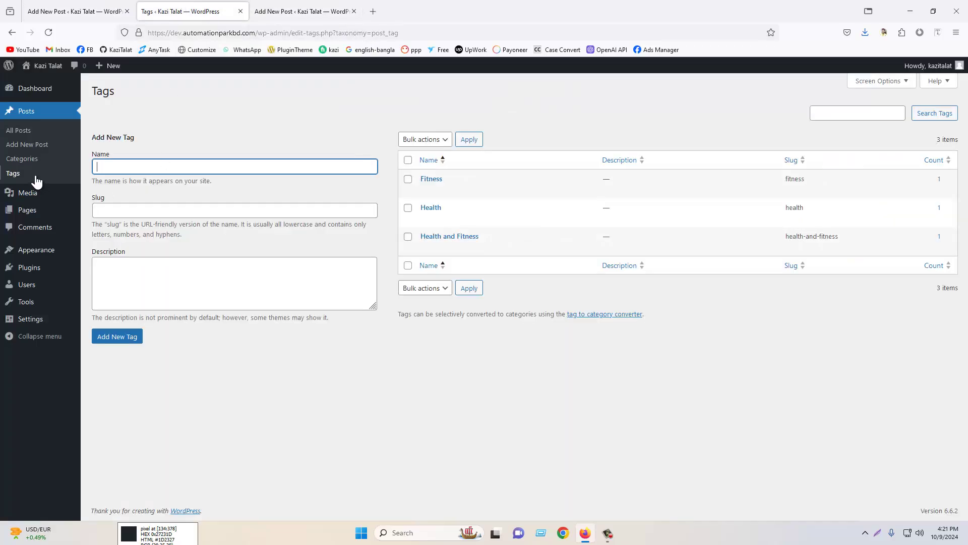
Add a new post category named Fitness on the Categories page.
left_click(34, 158)
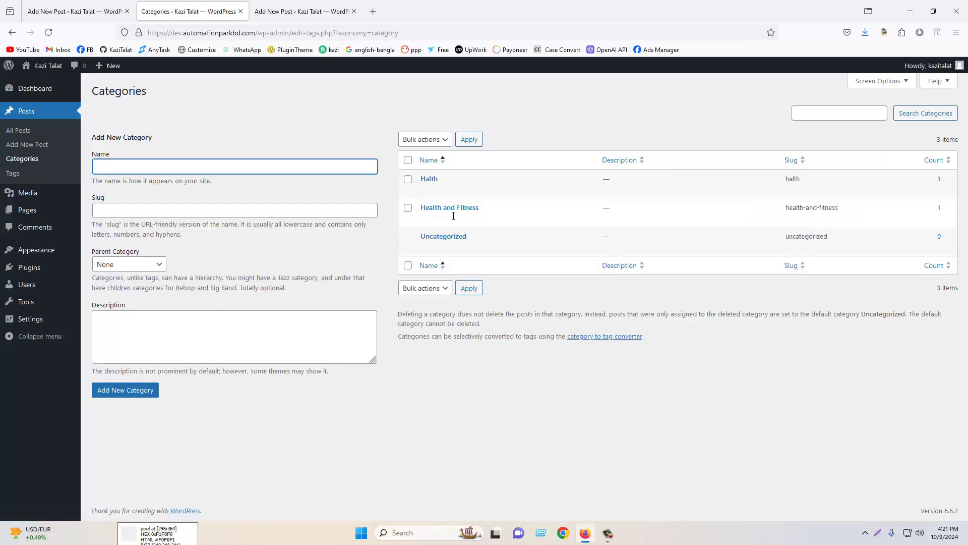
left_click(185, 168)
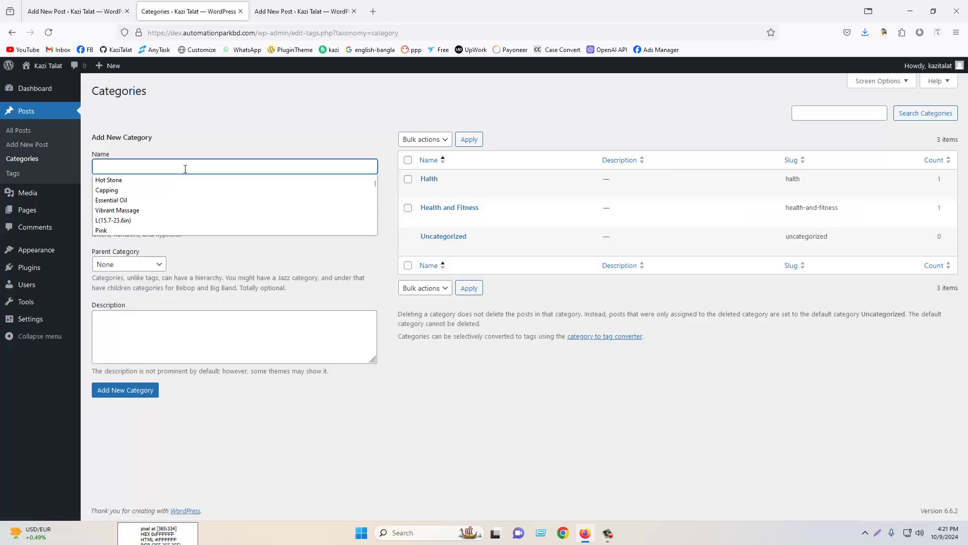
type("Fitness")
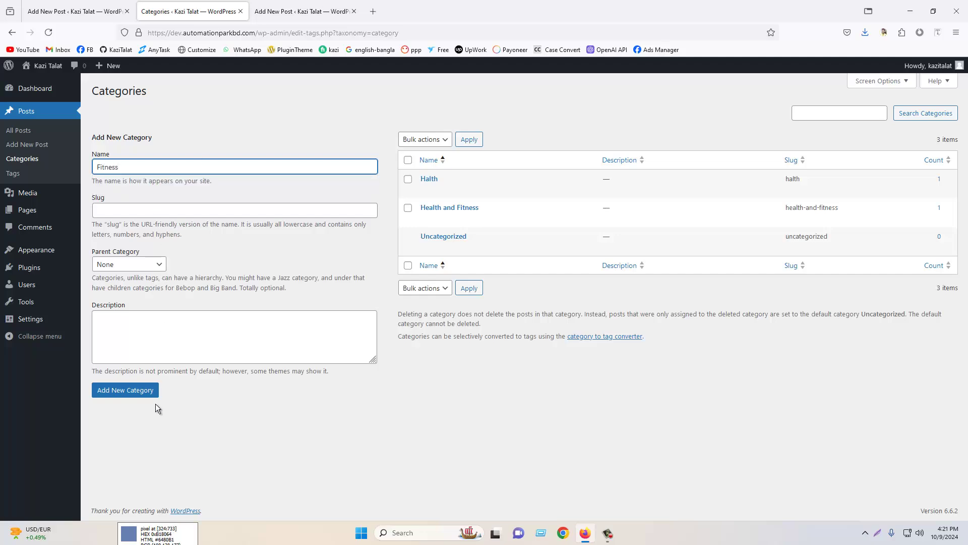
left_click(129, 392)
Reload the post editor and check its category choices for the Fitness entry.
left_click(76, 11)
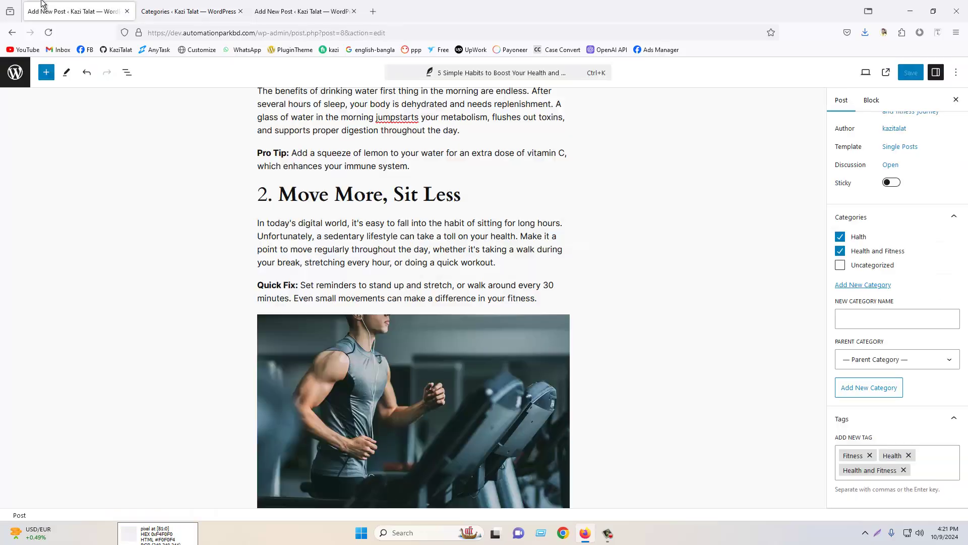
left_click(48, 32)
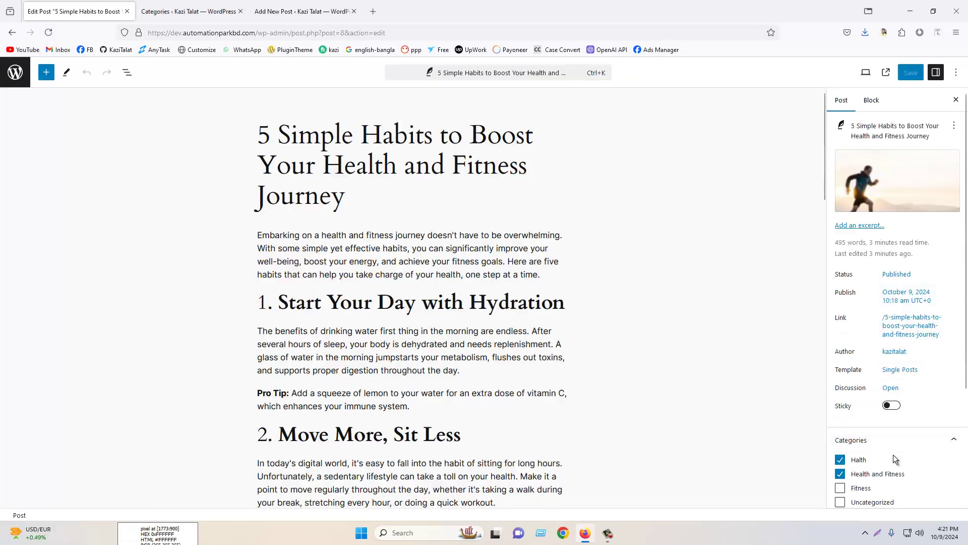
scroll(893, 456, "down", 2)
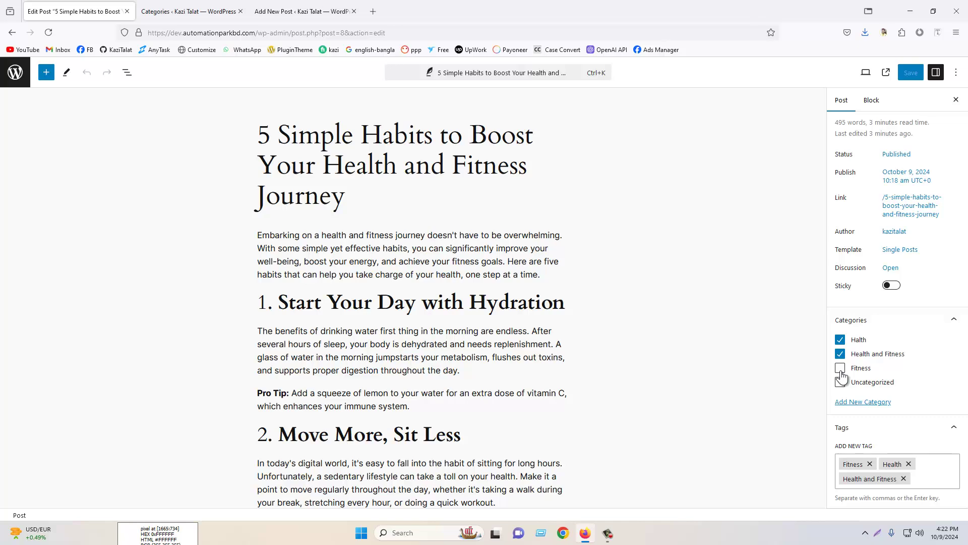
Add a new tag named Gym on the Tags page.
left_click(162, 6)
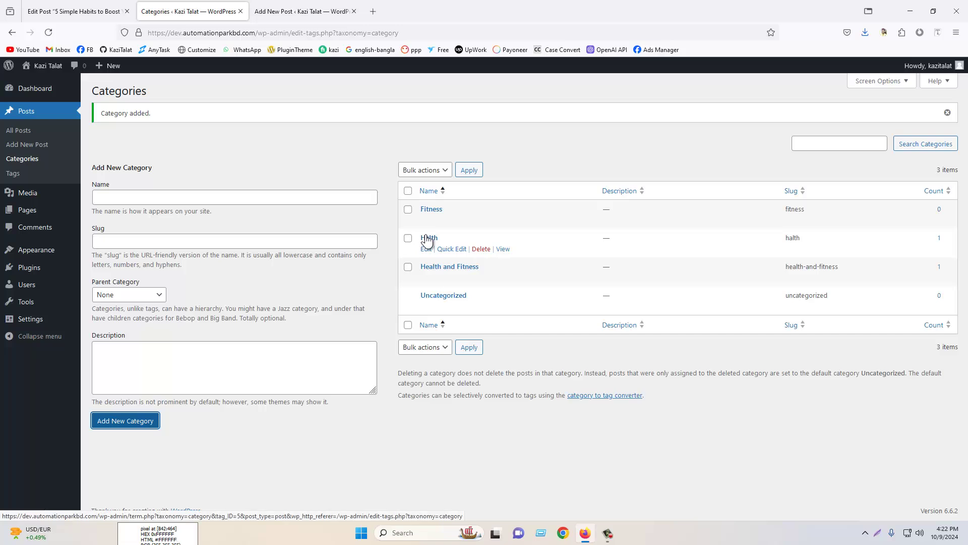
left_click(28, 176)
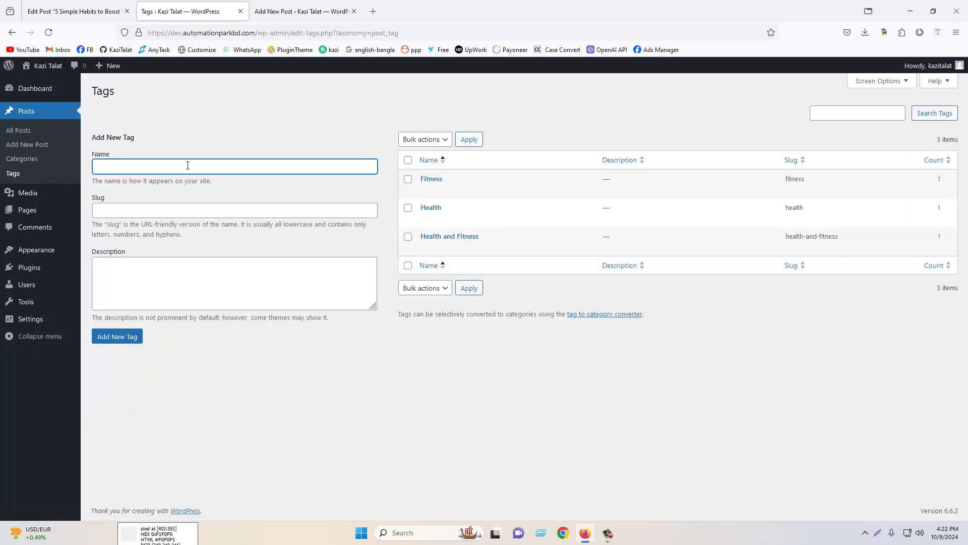
left_click(187, 166)
type("Gym")
left_click(117, 336)
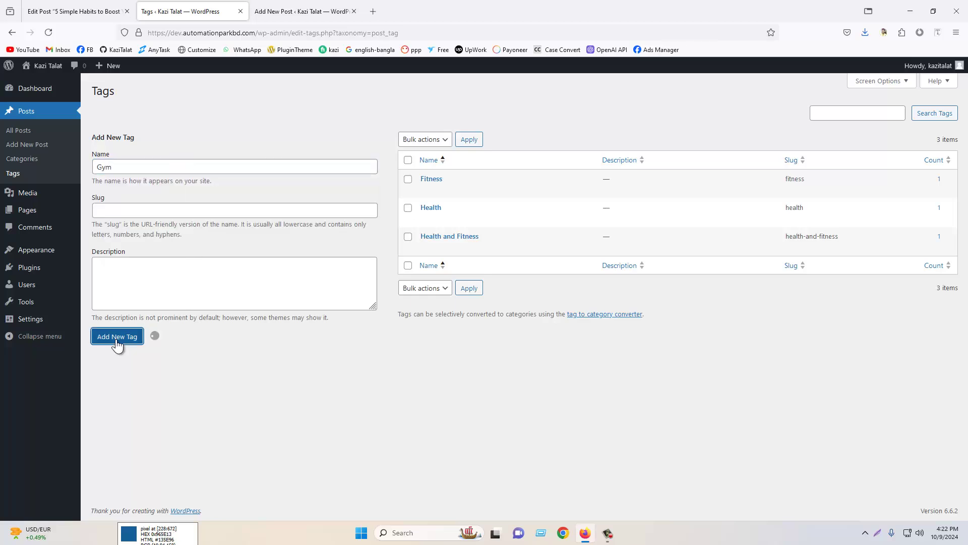
Reload the post editor and look up the Gym tag by entering "gy" in the post's tag field, then clear the entry.
left_click(115, 7)
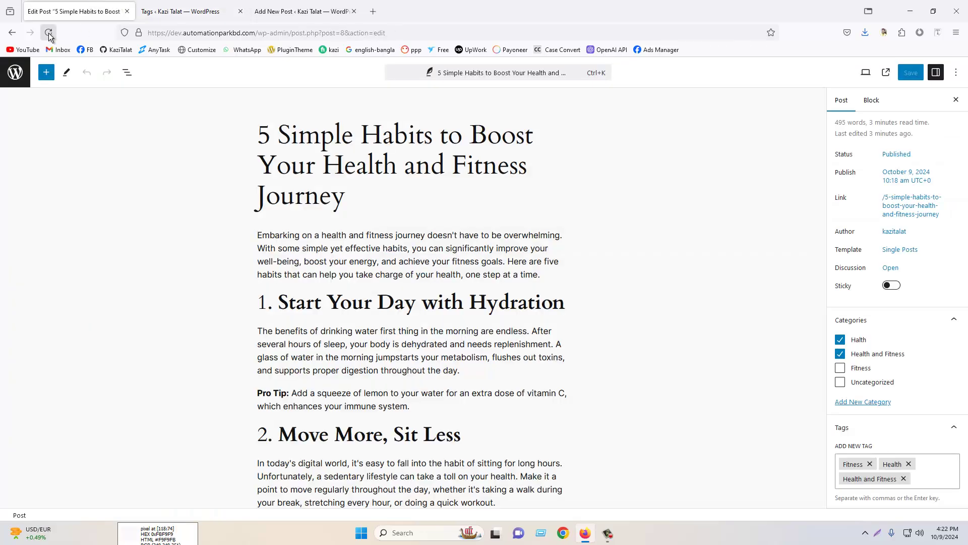
left_click(48, 32)
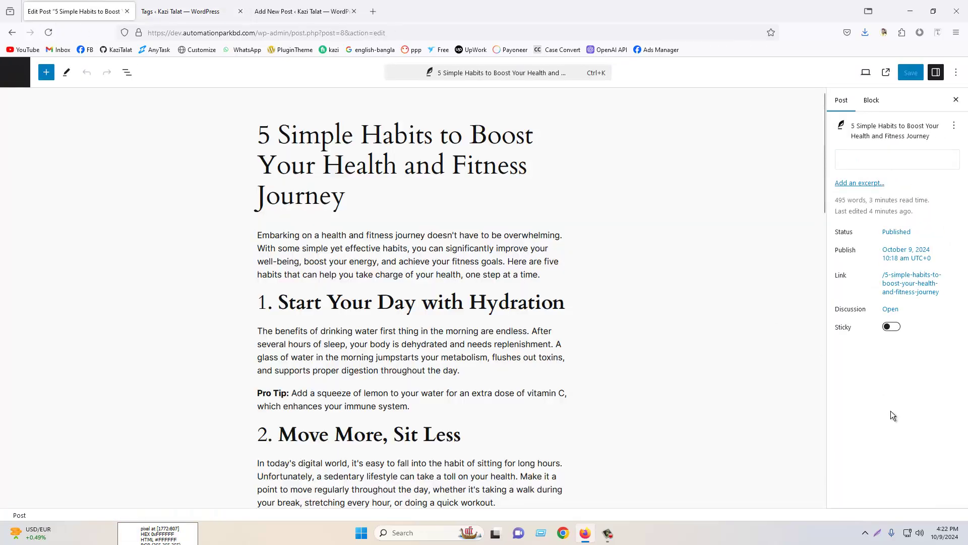
scroll(897, 443, "down", 2)
scroll(891, 484, "down", 3)
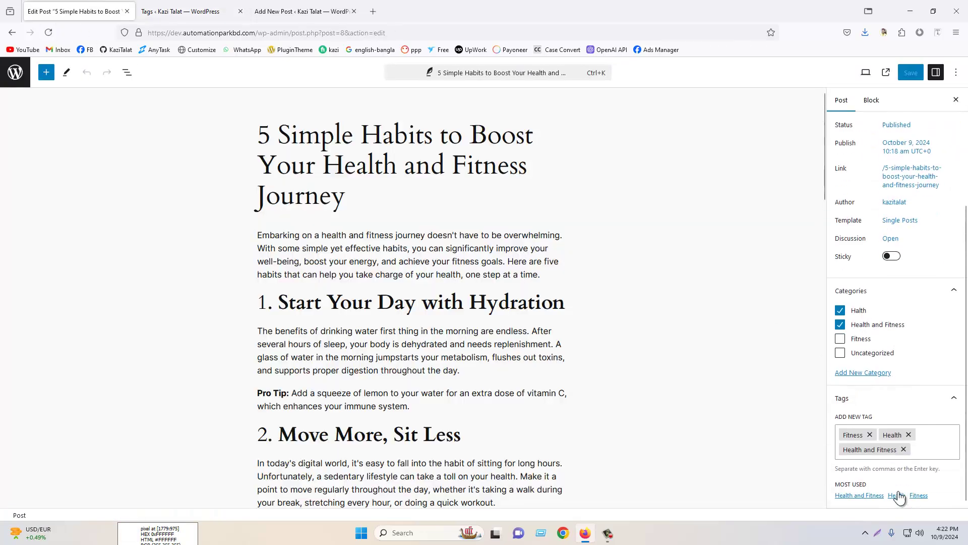
left_click(923, 453)
type("gy")
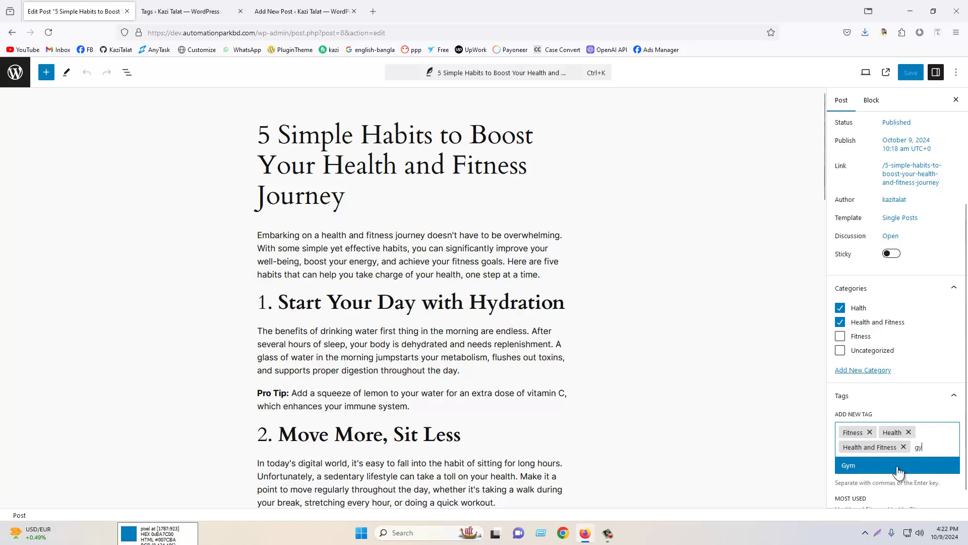
key("BackSpace")
key("BackSpace")
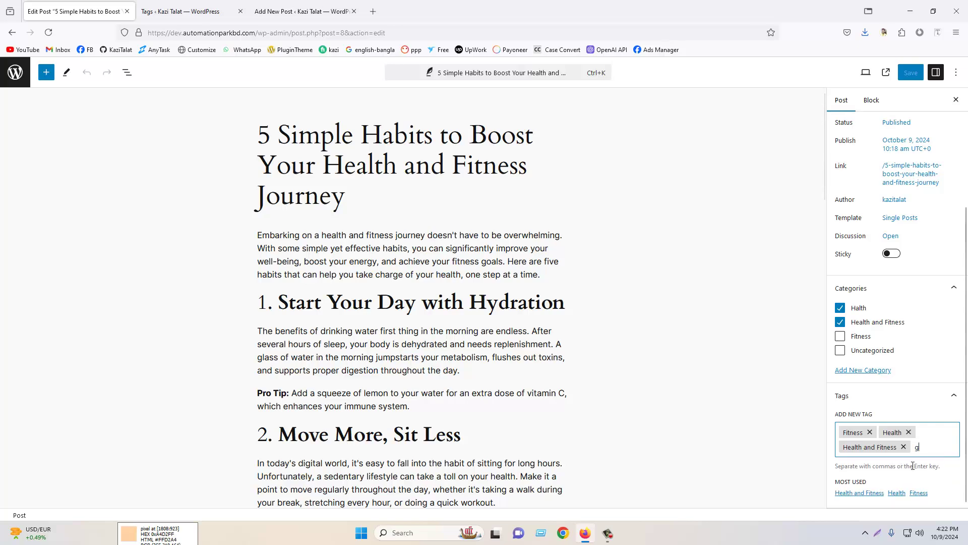
Fill in a new category named Physical Health on the Categories page, with Fitness as its parent category.
left_click(270, 3)
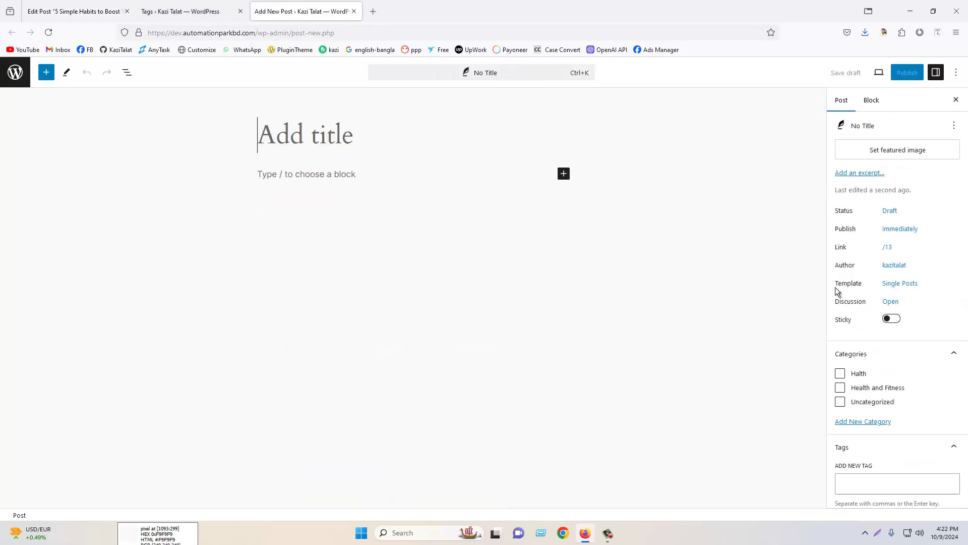
left_click(196, 2)
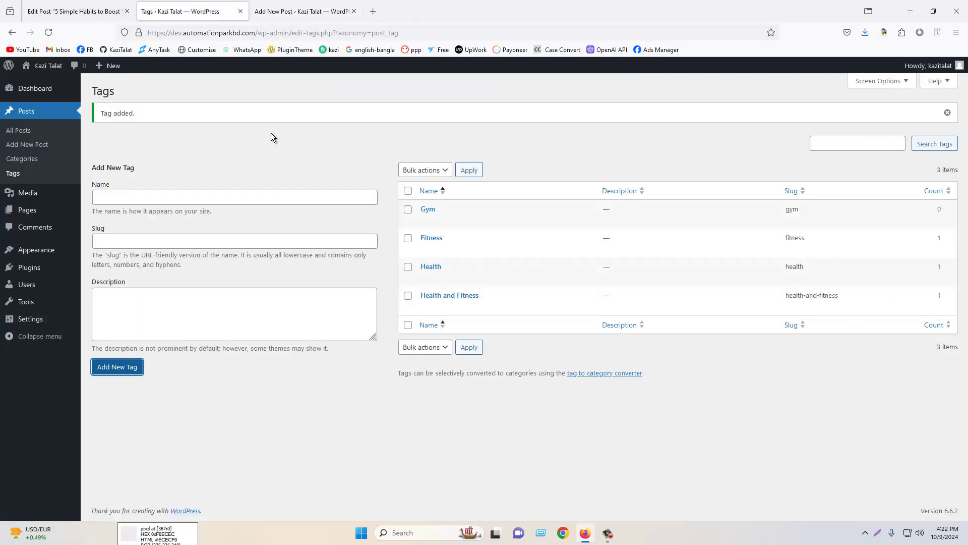
left_click(36, 158)
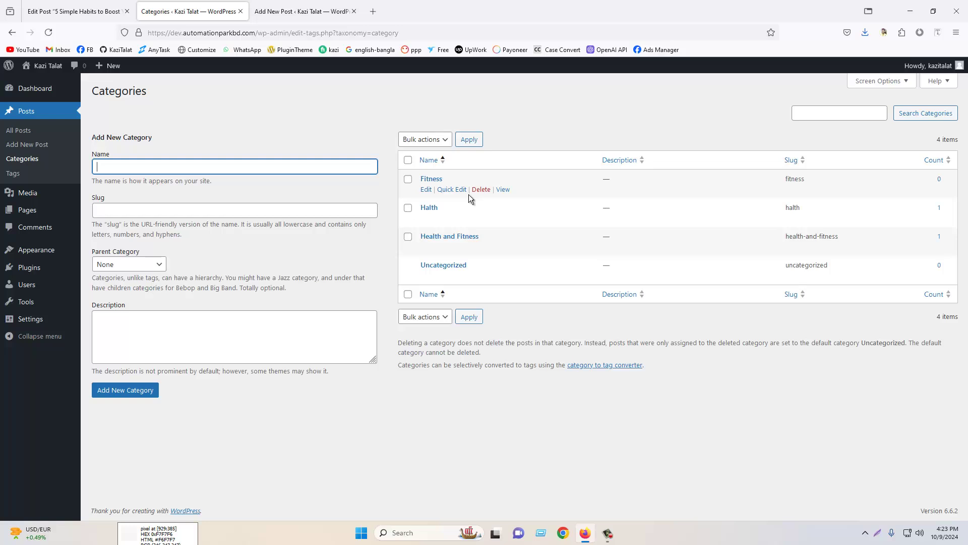
left_click(148, 164)
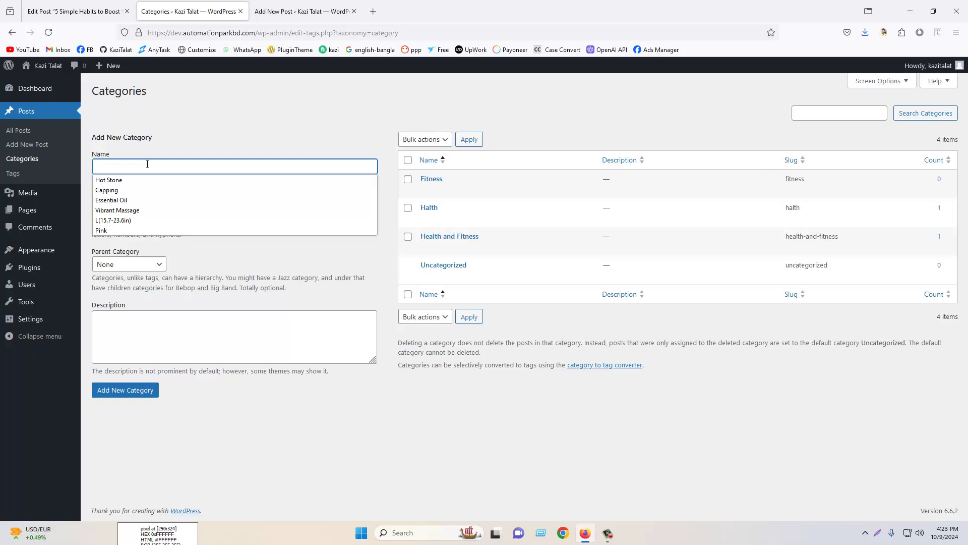
type("Physical Health")
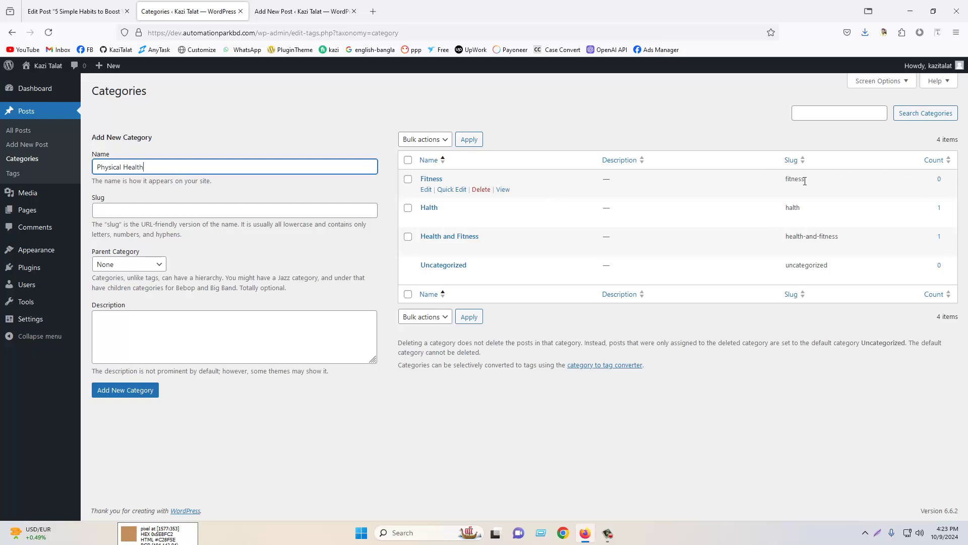
left_click(166, 213)
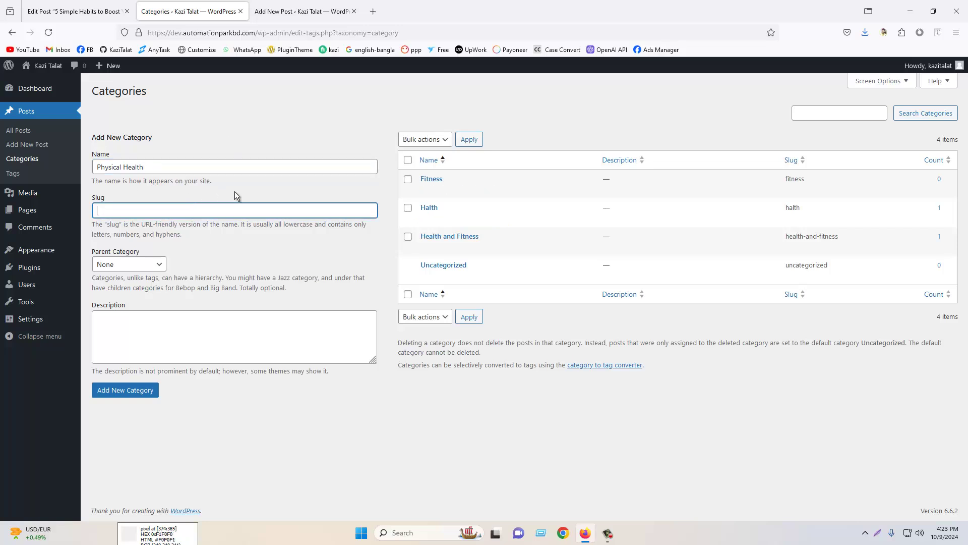
triple_click(145, 167)
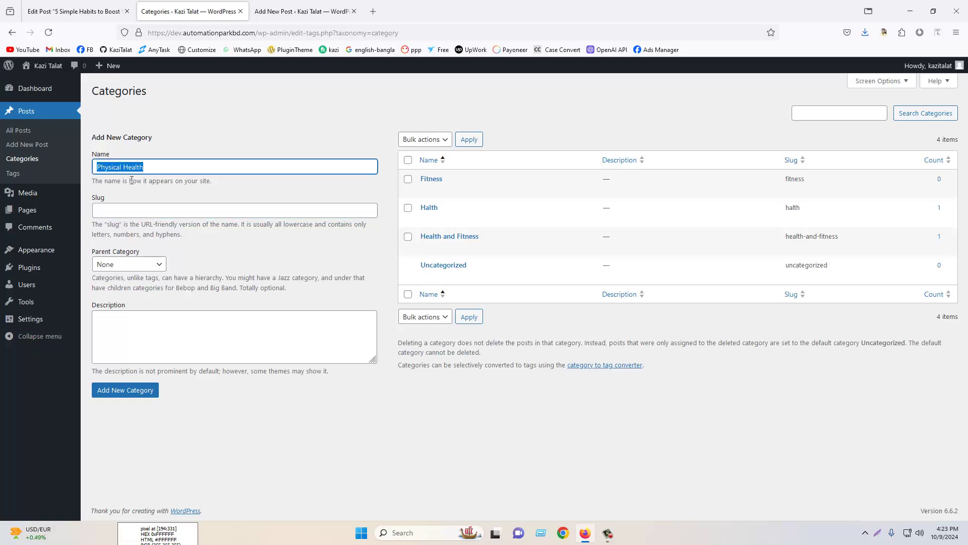
left_click(147, 267)
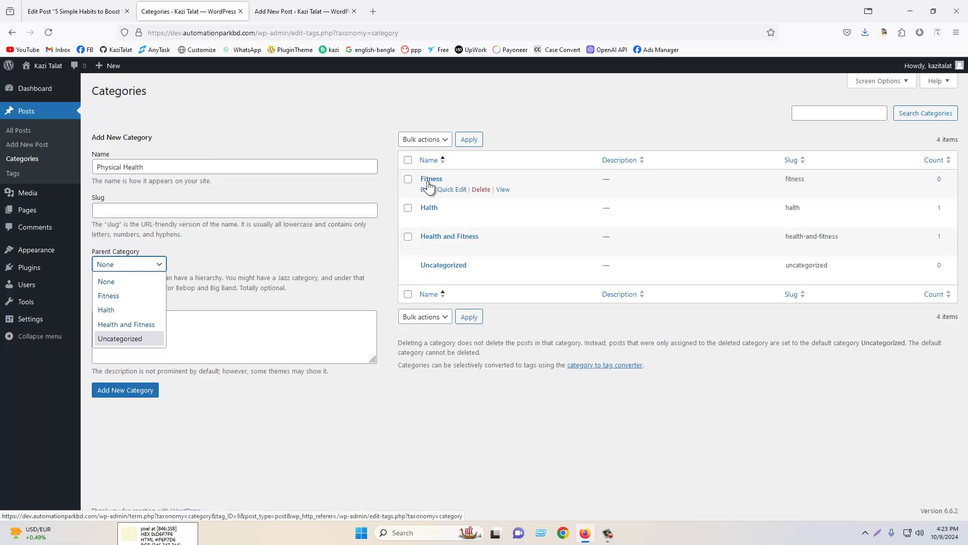
left_click(125, 297)
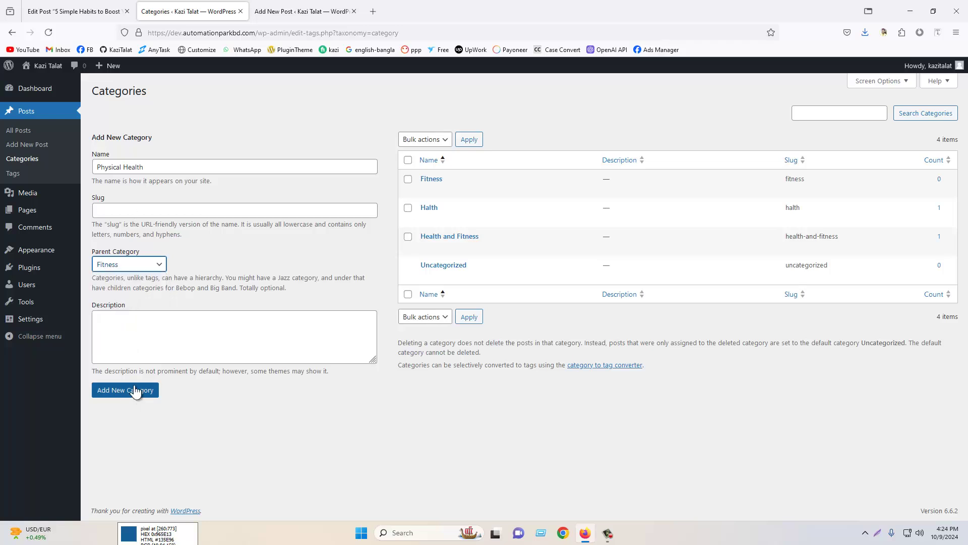
left_click(108, 322)
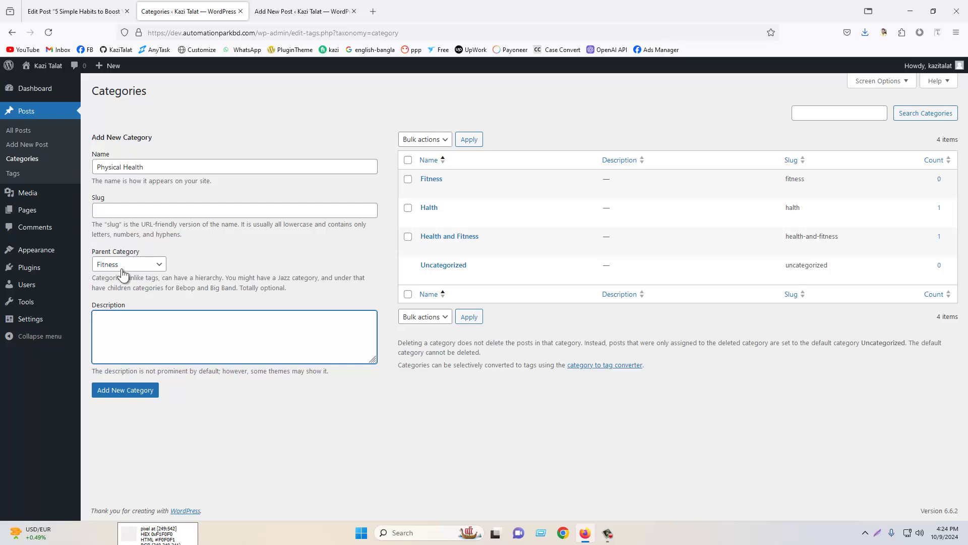
Open the Fitness category's edit page in a separate tab, examine its fields, and return to the Categories page.
left_click(426, 191)
right_click(426, 191)
left_click(456, 196)
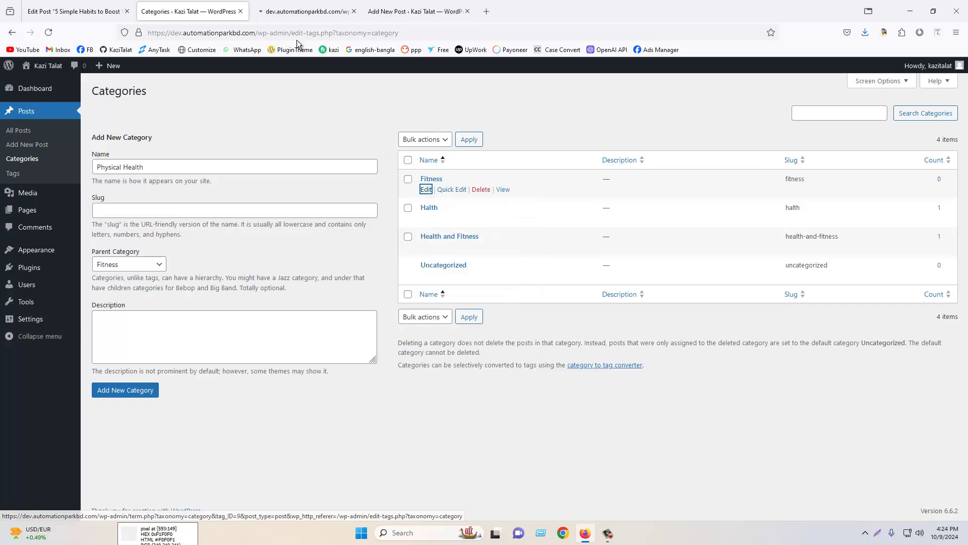
left_click(307, 11)
left_click(263, 285)
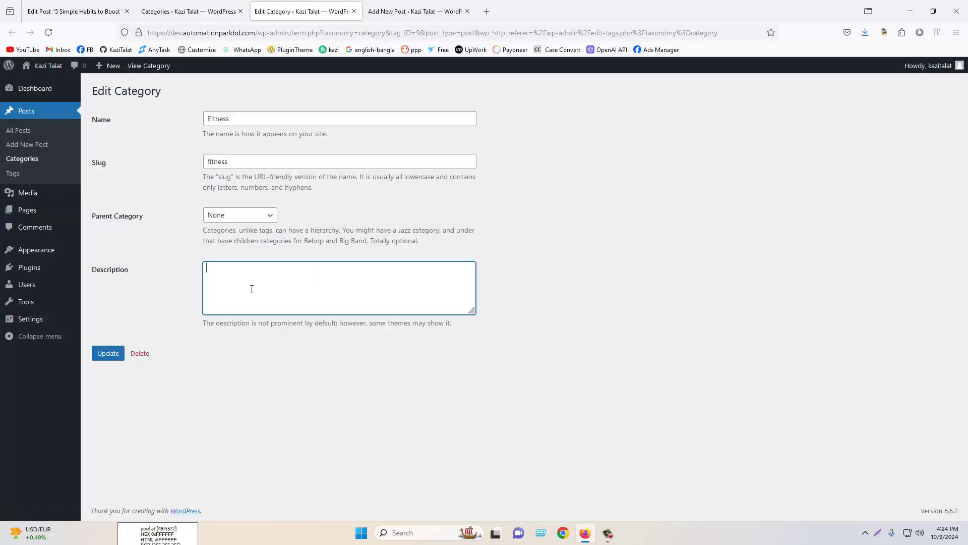
left_click(217, 10)
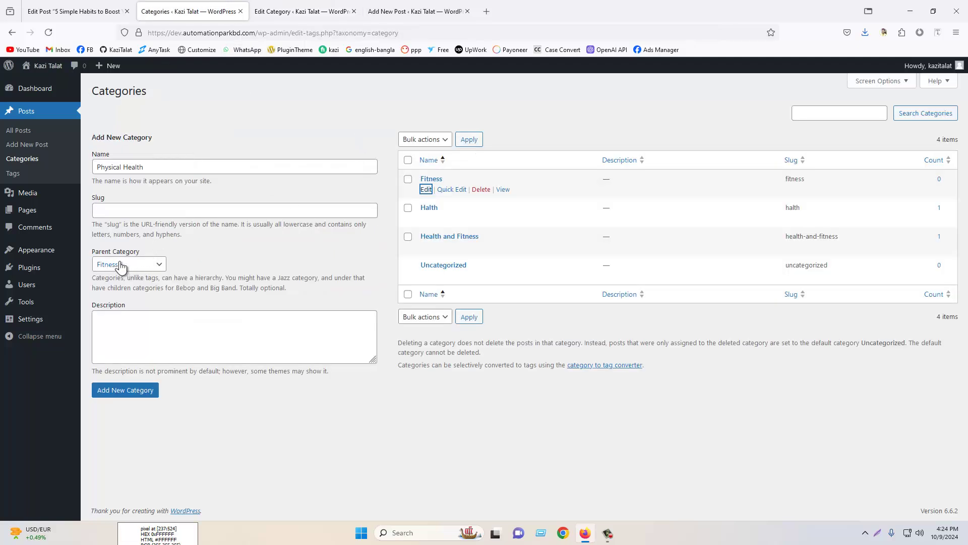
Add the Physical Health category under Fitness and reload the post editor to check its category choices.
left_click(123, 389)
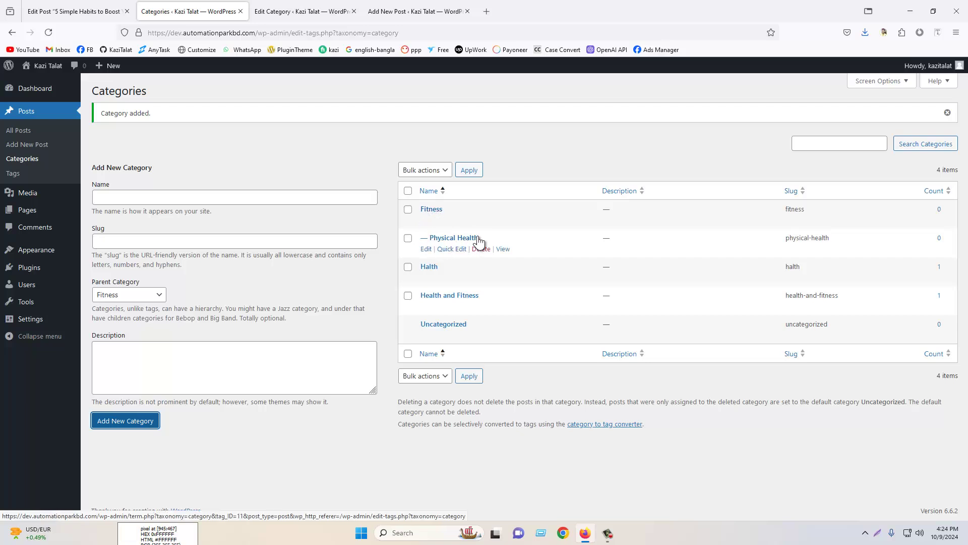
left_click(29, 9)
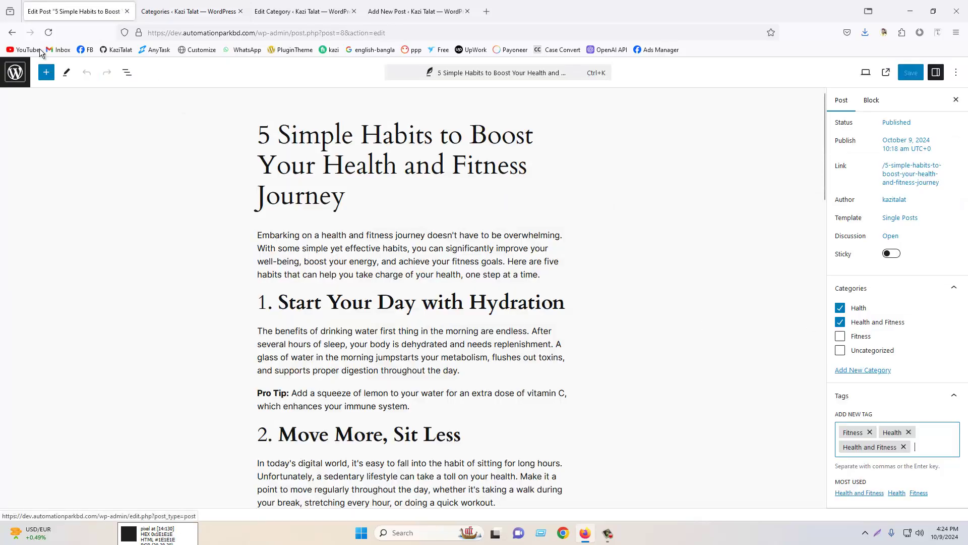
key("F5")
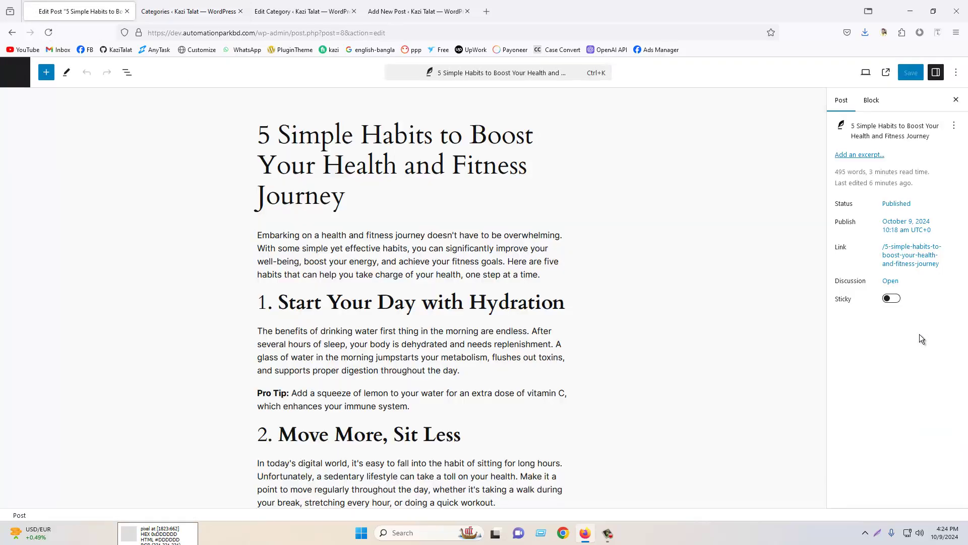
scroll(927, 355, "down", 3)
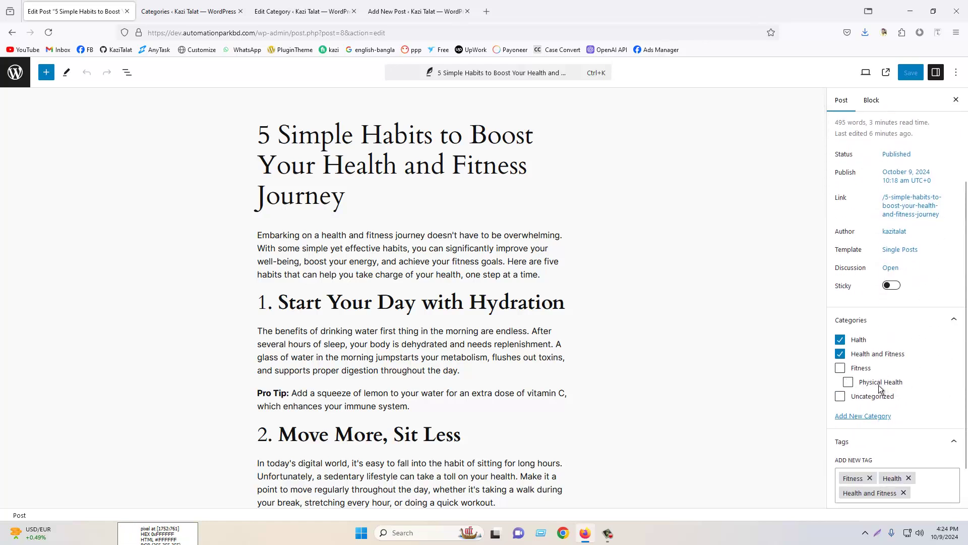
Replace the post's Halth category with Fitness and its Physical Health subcategory, save the post and return to the posts list.
left_click(840, 339)
left_click(840, 367)
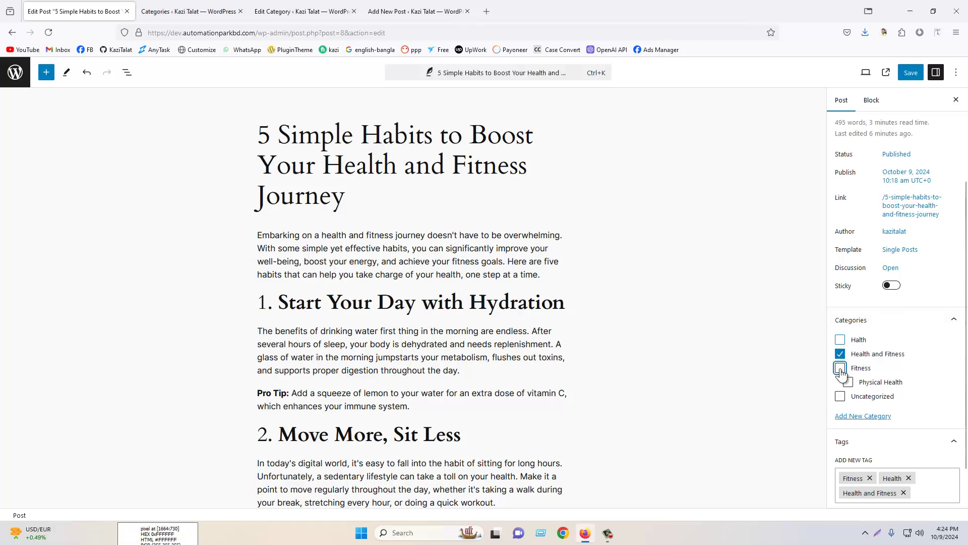
left_click(848, 381)
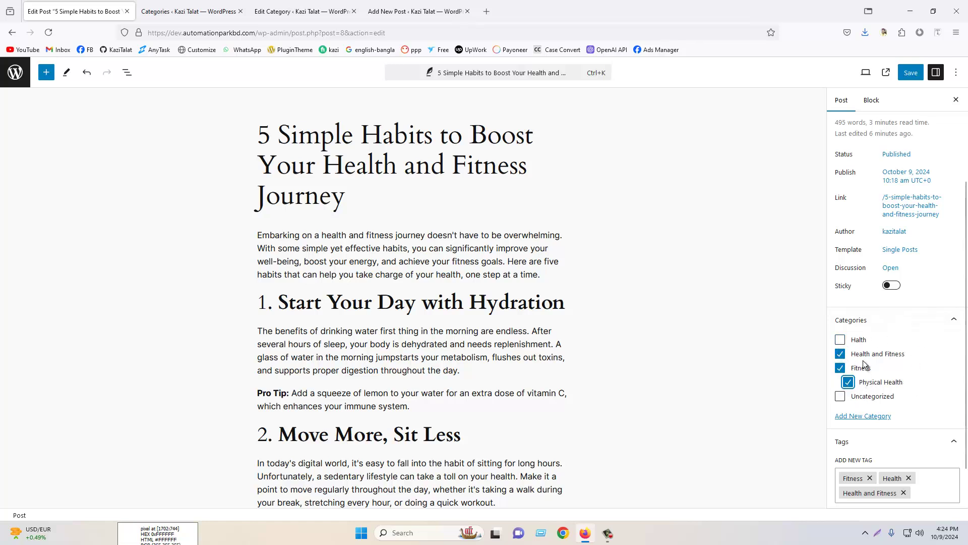
left_click(910, 72)
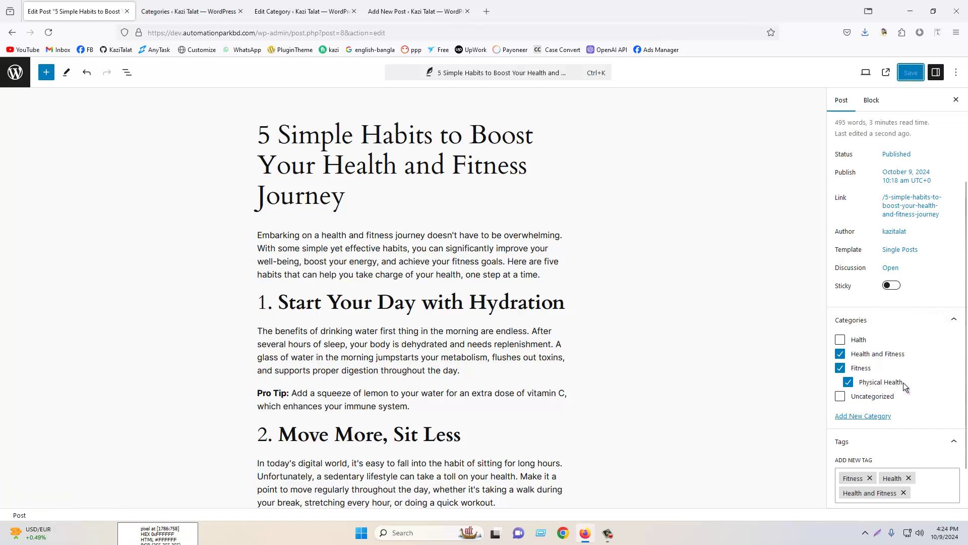
left_click(8, 80)
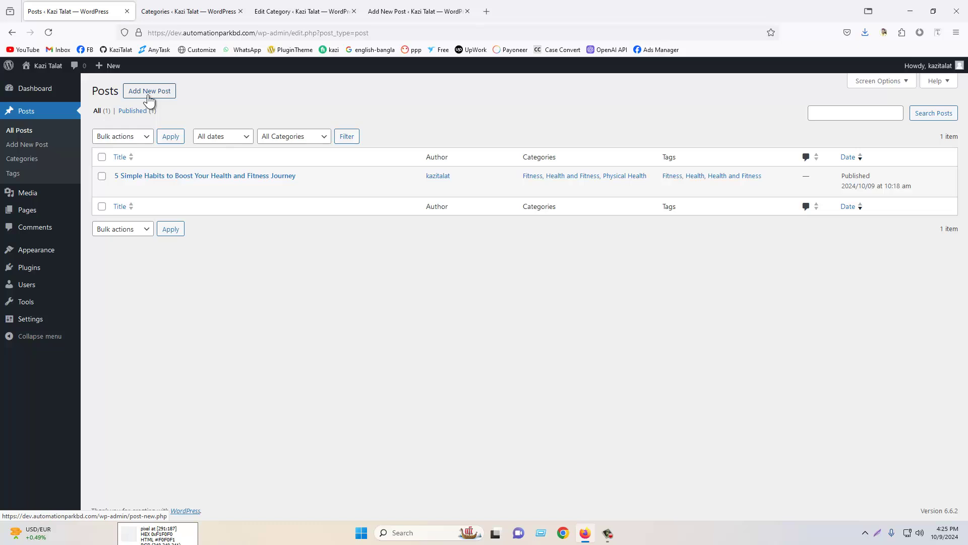
left_click(608, 533)
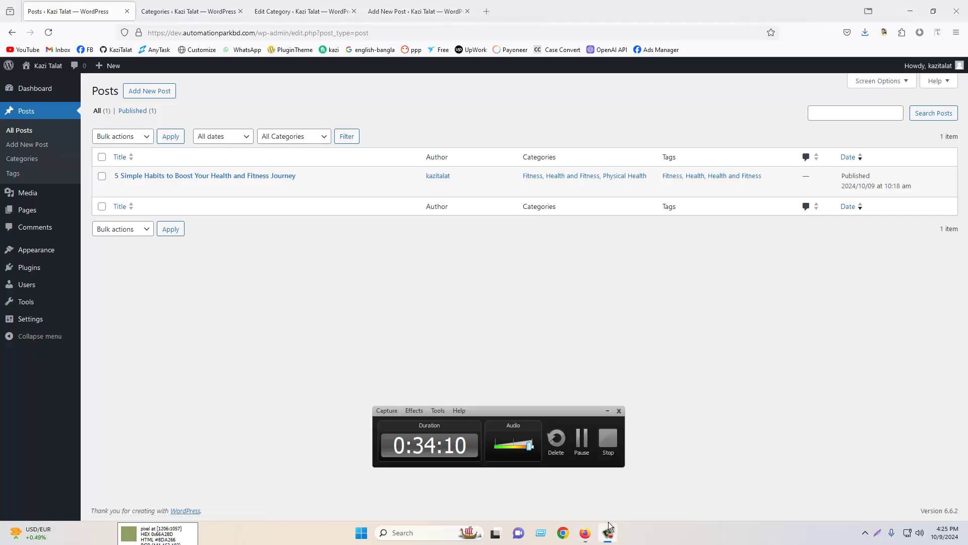
left_click(607, 410)
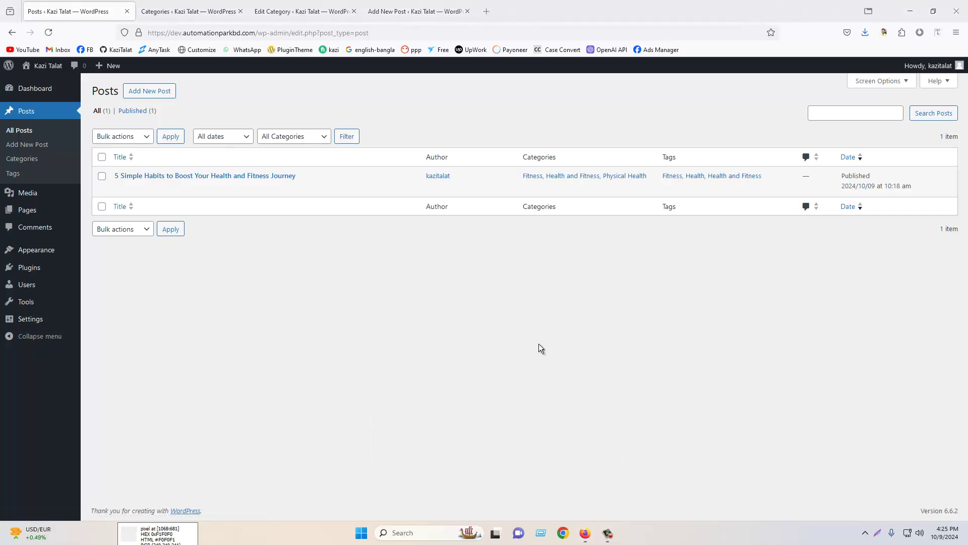